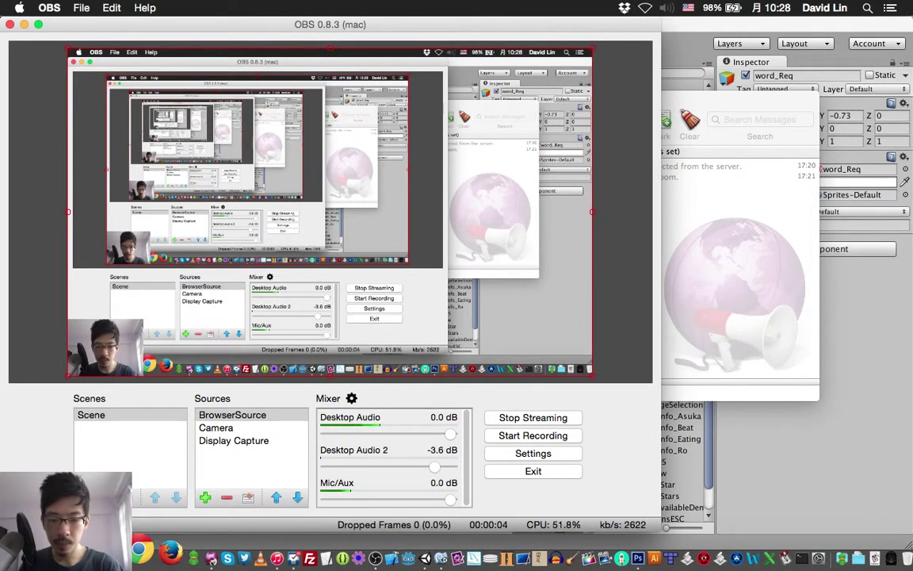
- Switch to Safari, where the tweet announcing the Twitch stream is drafted
{"action": "key", "text": "super+Tab"}
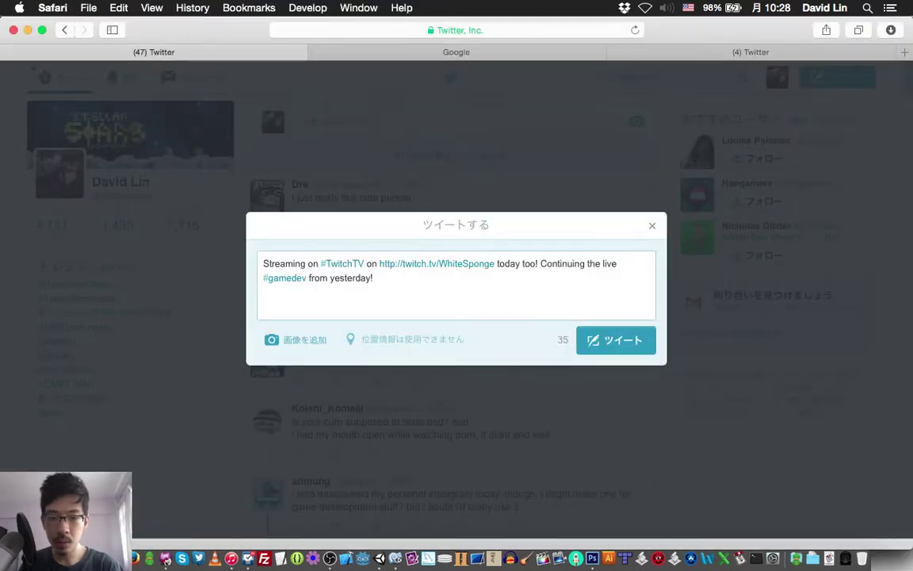
- Post the Twitch stream announcement tweet and bring OBS back to the front
{"action": "key", "text": "super+Return"}
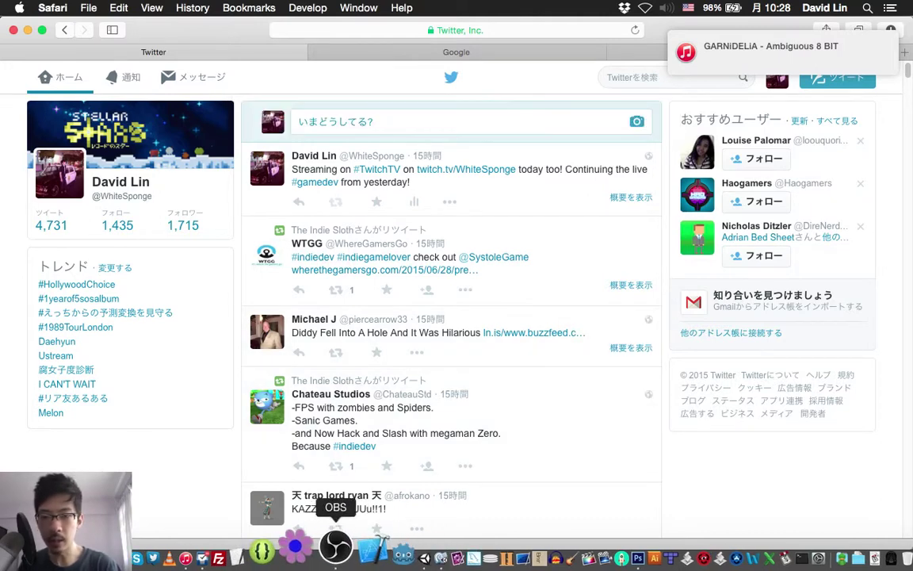
{"action": "left_click", "coordinate": [335, 546]}
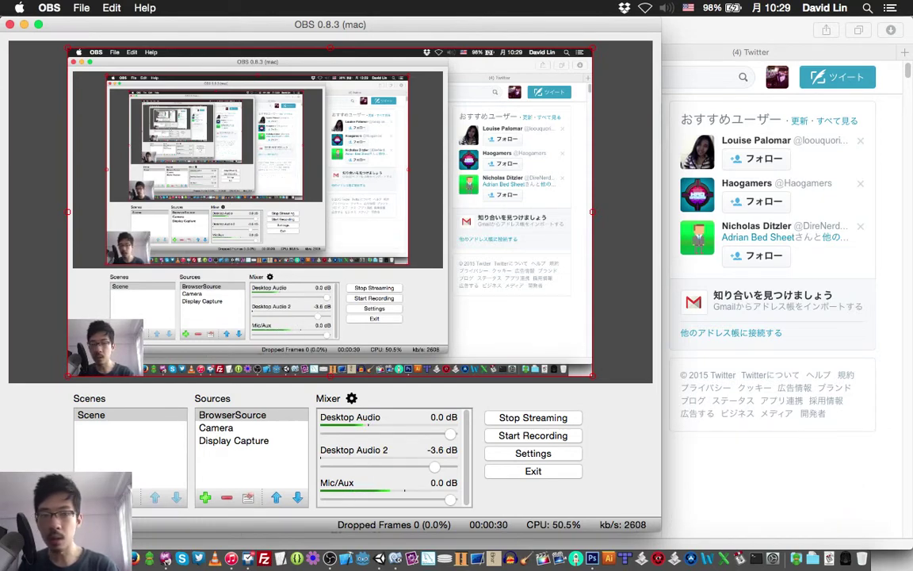
- Hide OBS and bring up the Unity editor showing the Starsss MainScene
{"action": "key", "text": "super+Tab"}
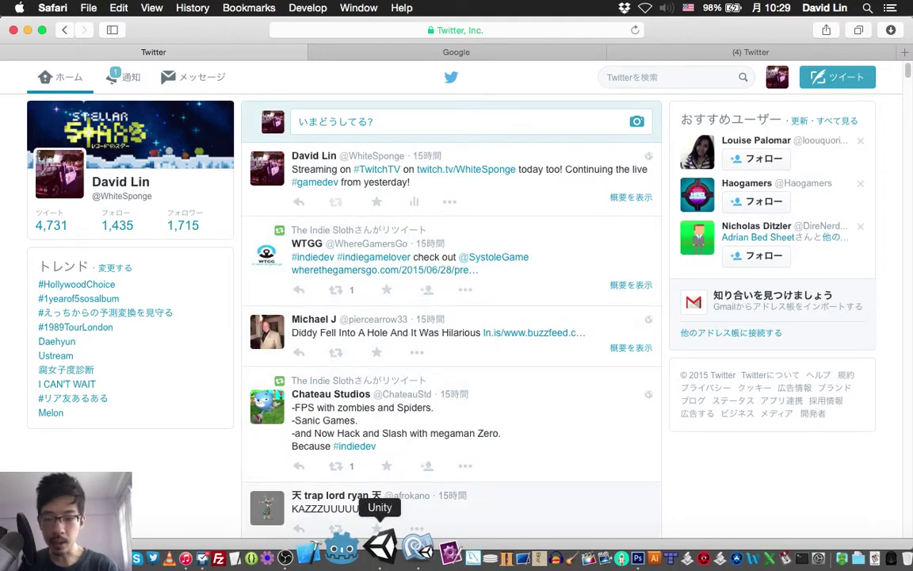
{"action": "left_click", "coordinate": [379, 551]}
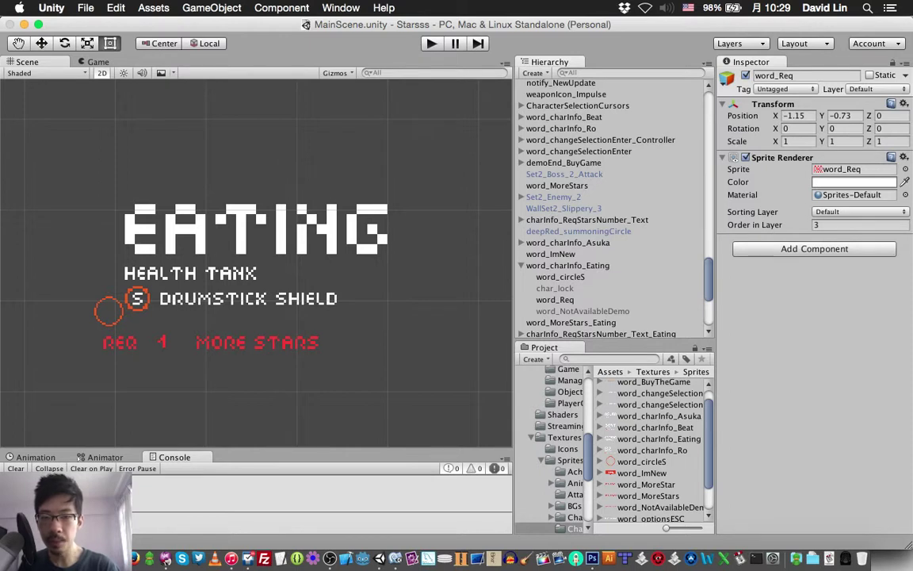
- Deactivate the stray word_circleS object in the Eating panel and save the scene
{"action": "left_click", "coordinate": [255, 230]}
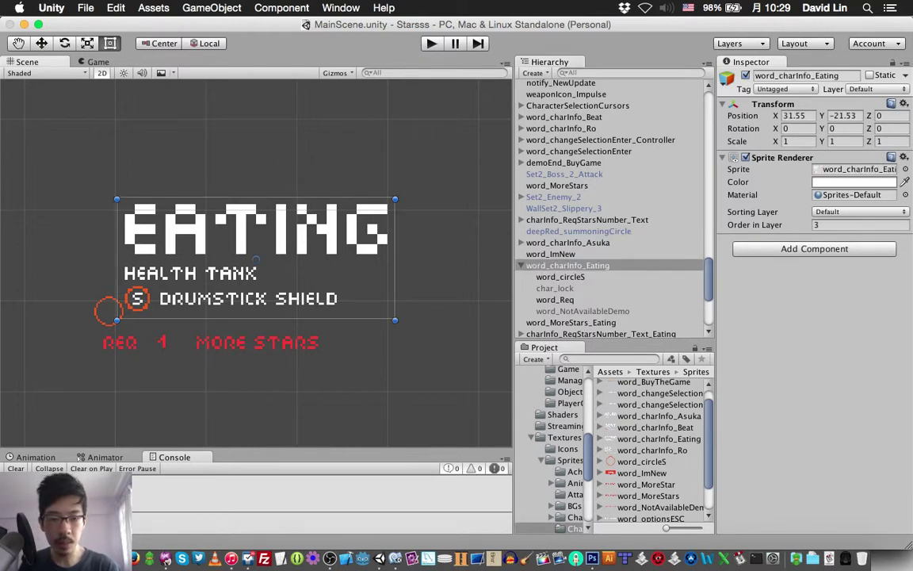
{"action": "left_click", "coordinate": [109, 311]}
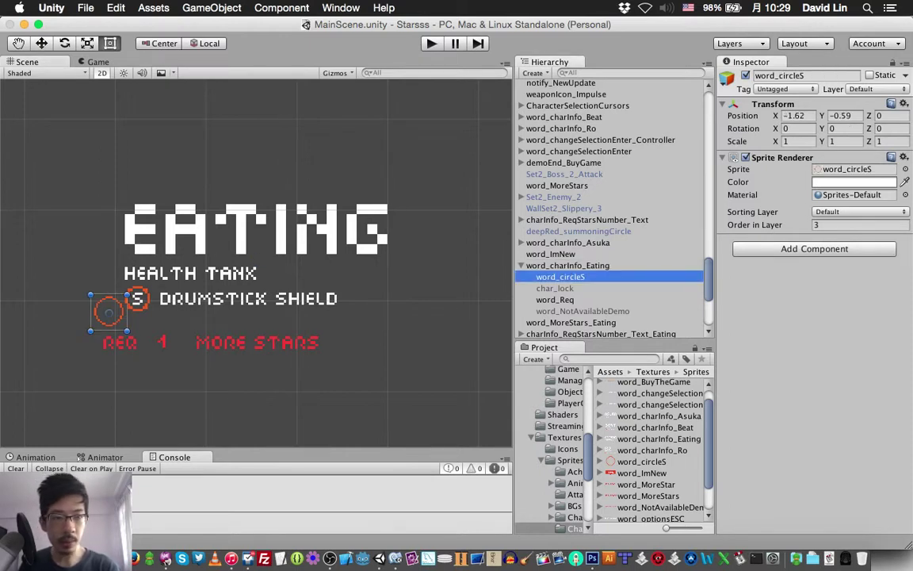
{"action": "key", "text": "alt+shift+a"}
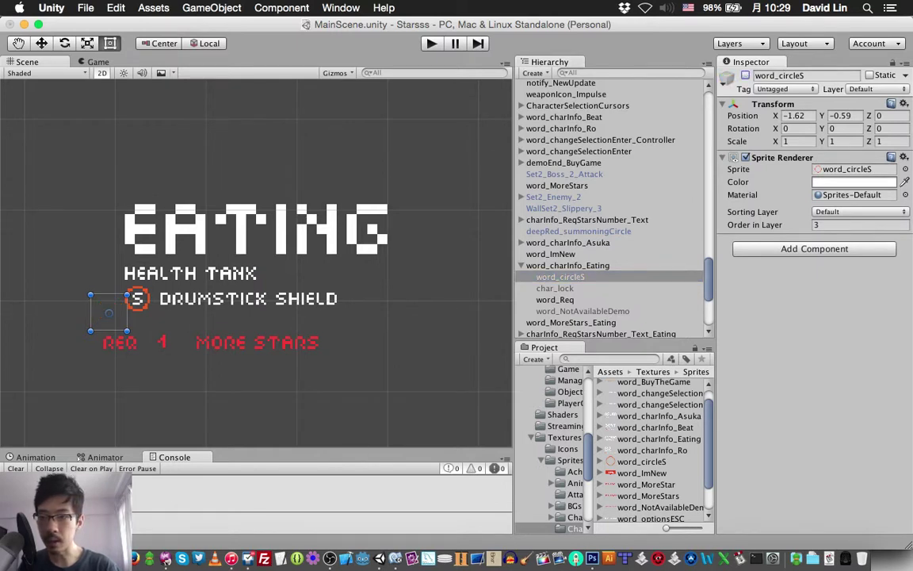
{"action": "key", "text": "super+s"}
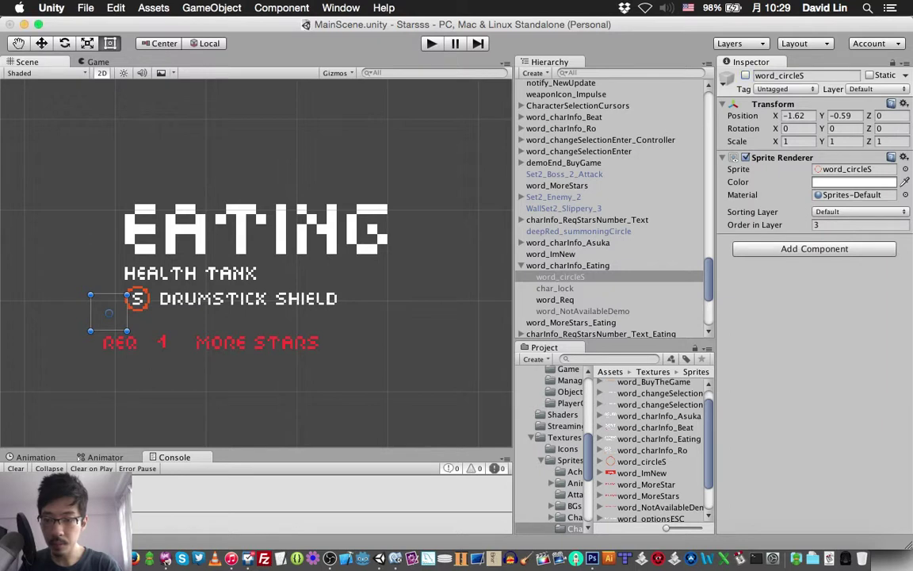
- Inspect the position of the word_Req label under word_charInfo_Asuka
{"action": "left_click", "coordinate": [568, 265]}
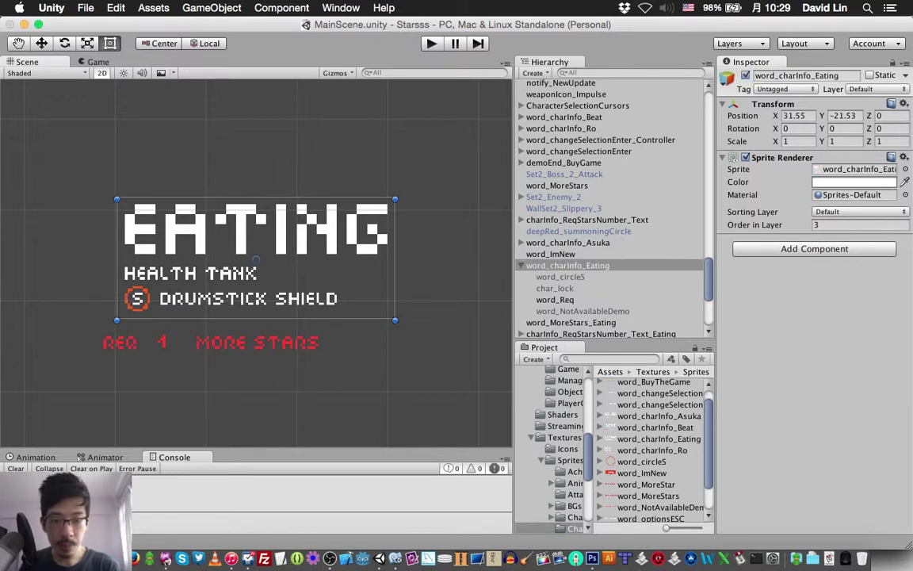
{"action": "left_click", "coordinate": [521, 242]}
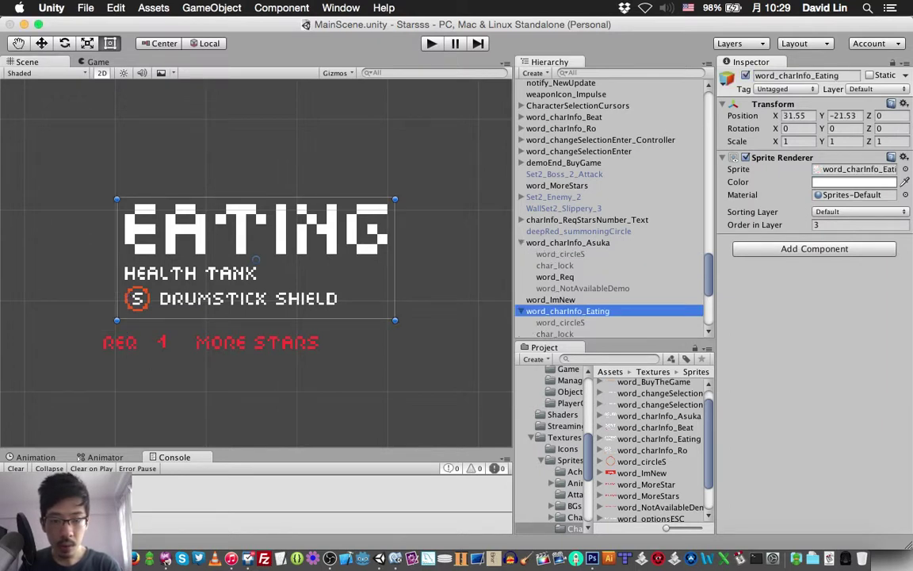
{"action": "left_click", "coordinate": [555, 276]}
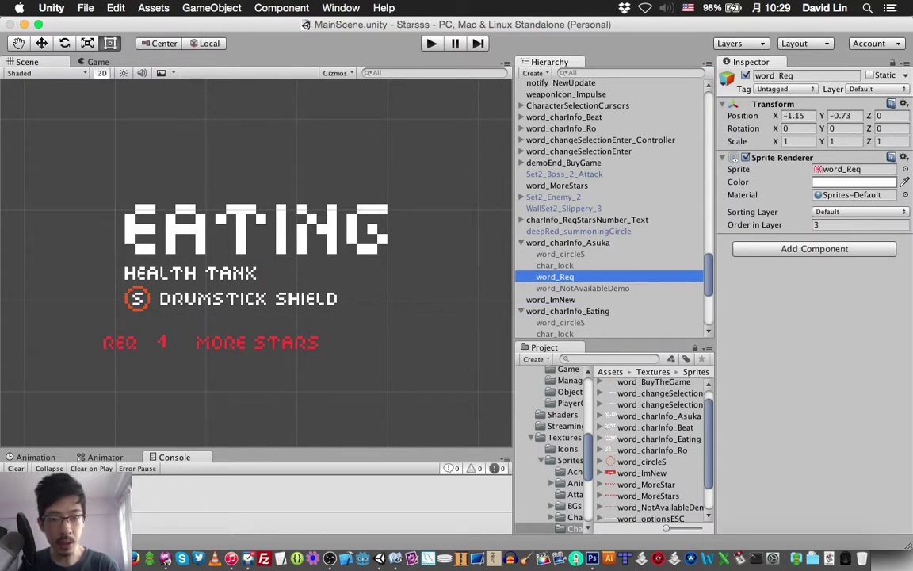
{"action": "scroll", "coordinate": [610, 206], "scroll_direction": "down", "scroll_amount": 2}
- Set the Eating panel's REQ label to Y -0.73 and try out X values
{"action": "left_click", "coordinate": [555, 312]}
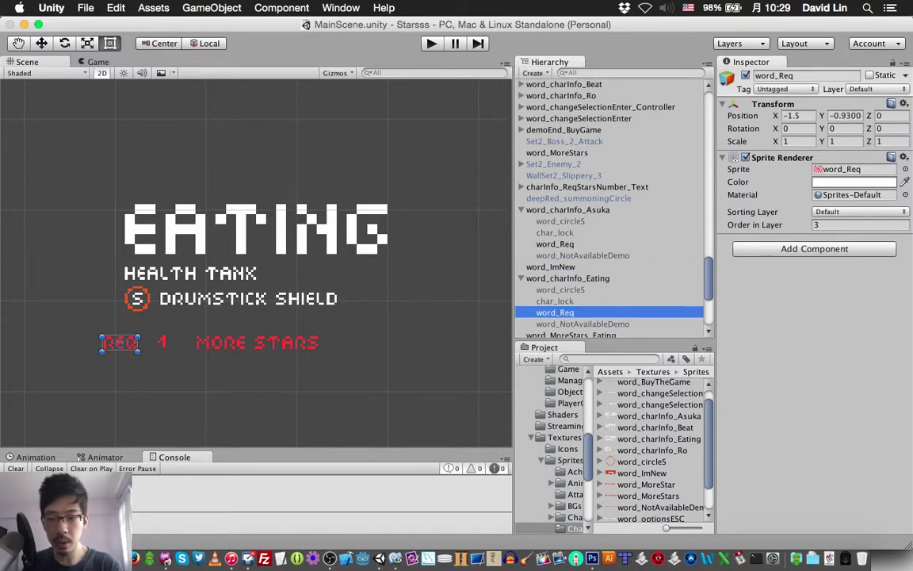
{"action": "left_click", "coordinate": [794, 116]}
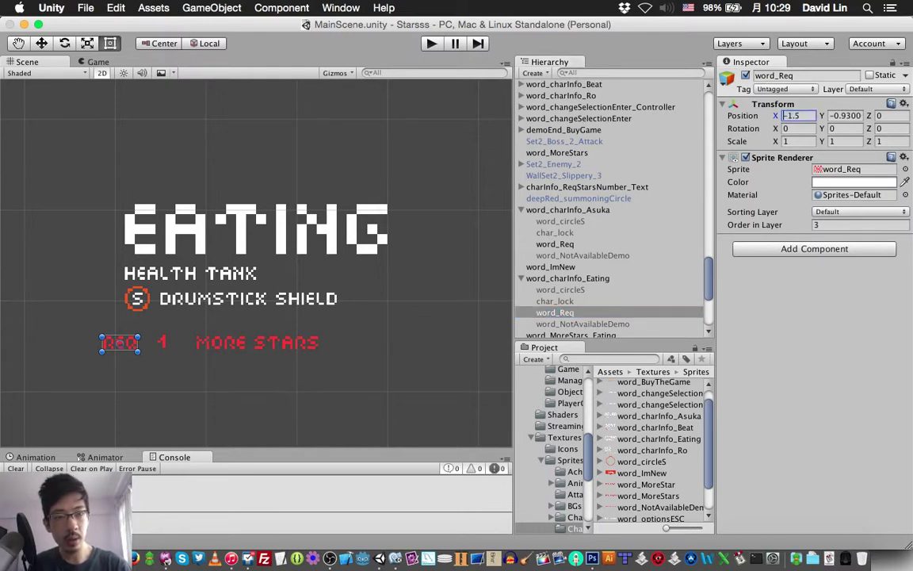
{"action": "type", "text": "1"}
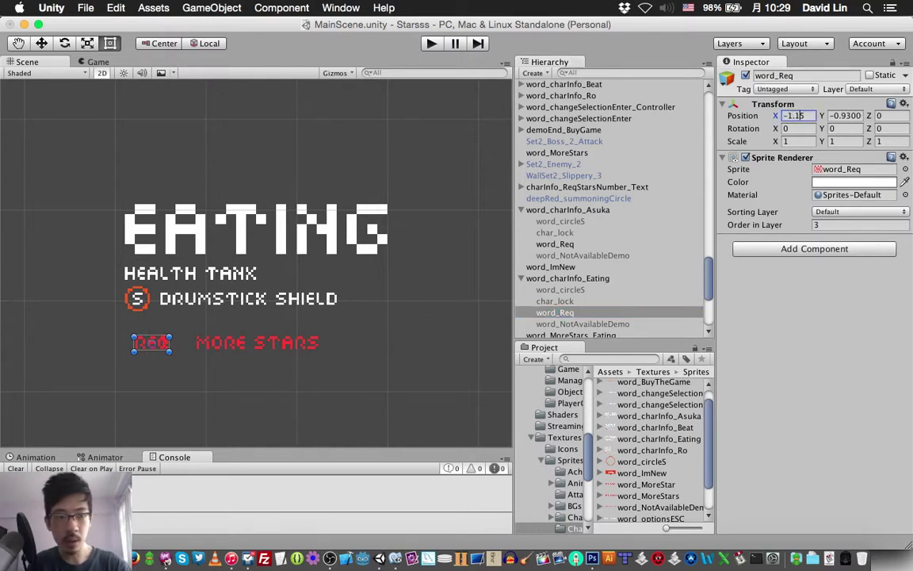
{"action": "key", "text": "Tab"}
{"action": "type", "text": "-0.73"}
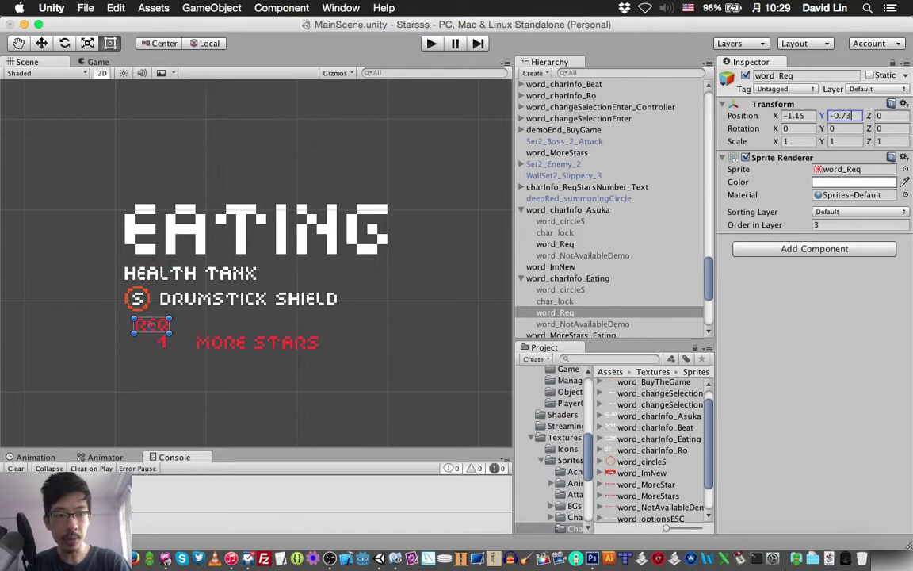
{"action": "key", "text": "Tab"}
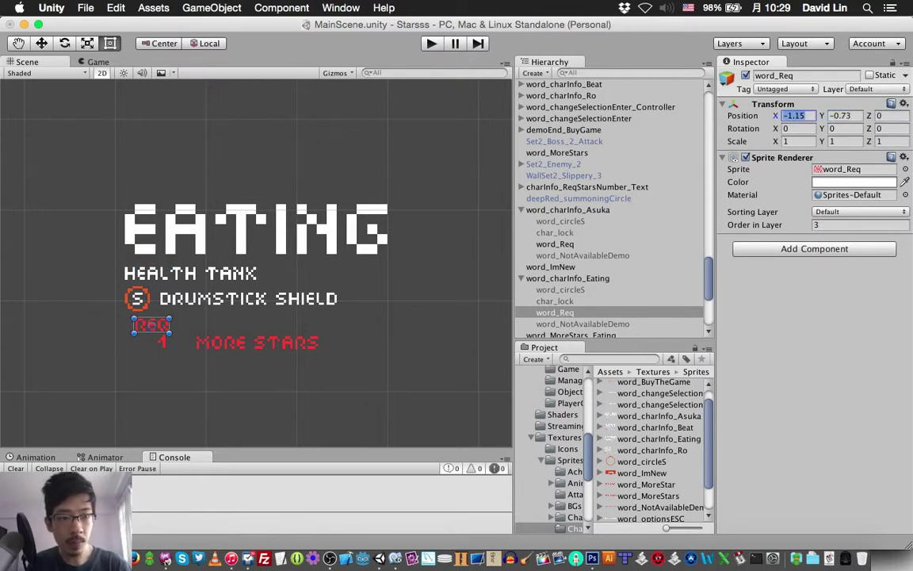
{"action": "left_click", "coordinate": [795, 116]}
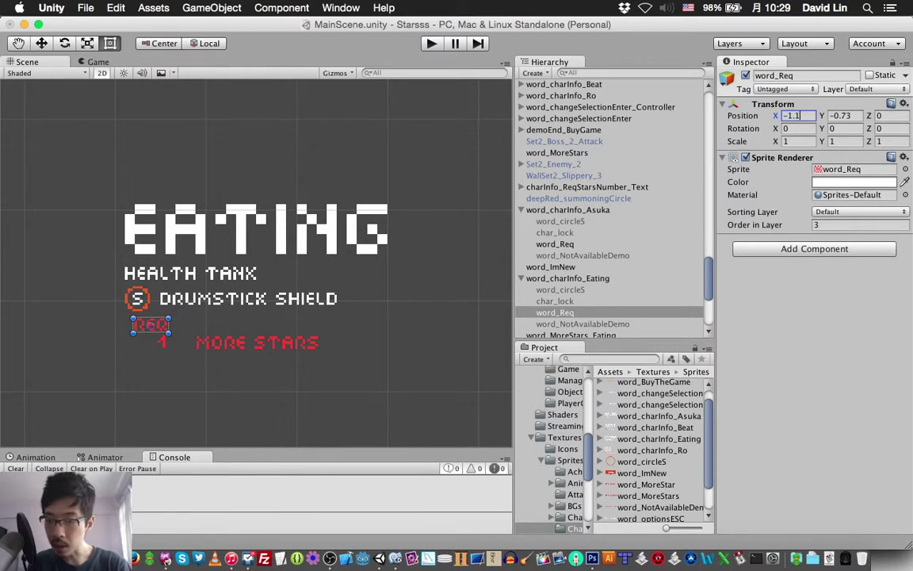
{"action": "type", "text": "7"}
{"action": "key", "text": "BackSpace"}
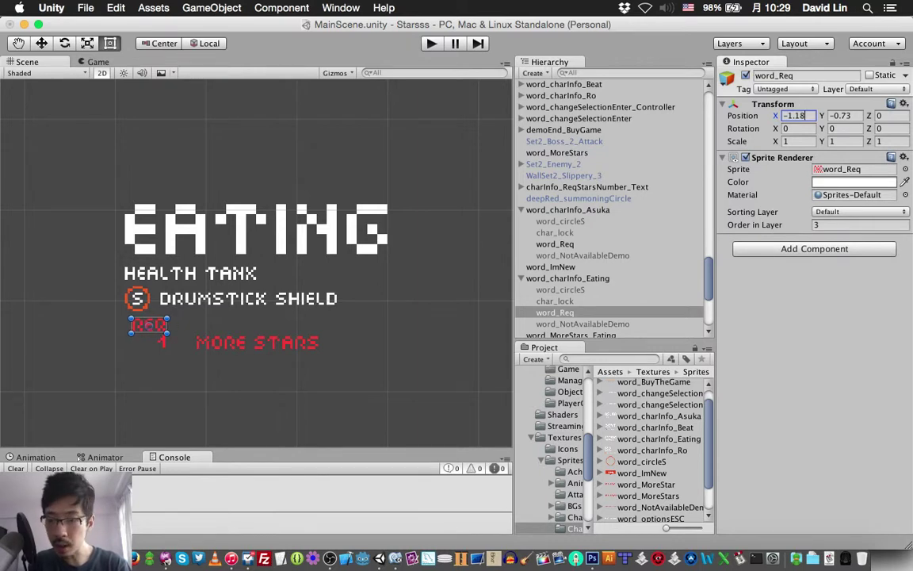
{"action": "type", "text": "2"}
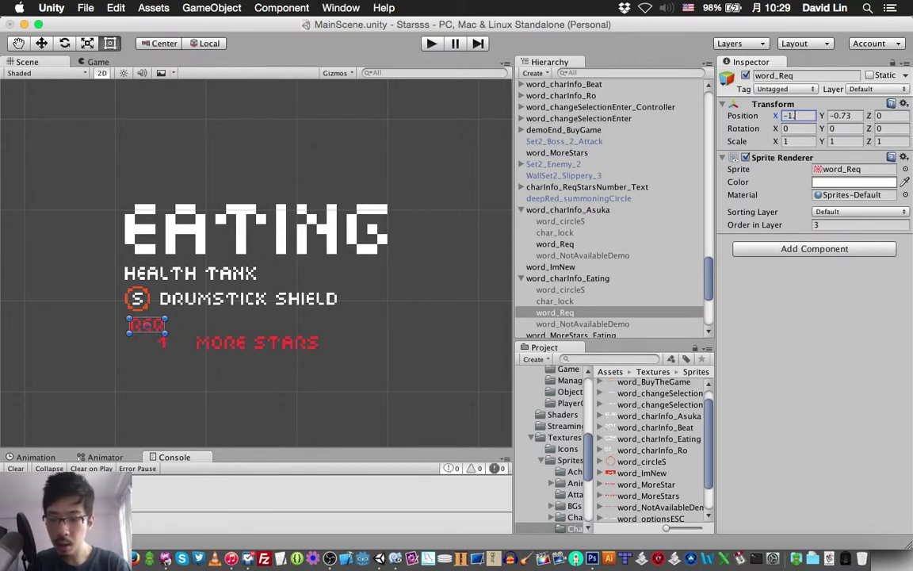
{"action": "type", "text": "5"}
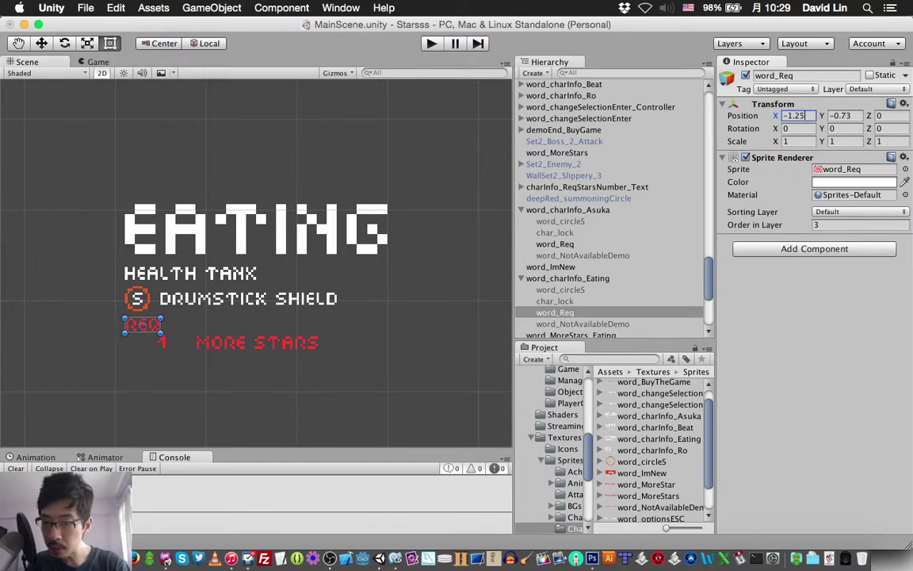
{"action": "scroll", "coordinate": [255, 266], "scroll_direction": "up", "scroll_amount": 2}
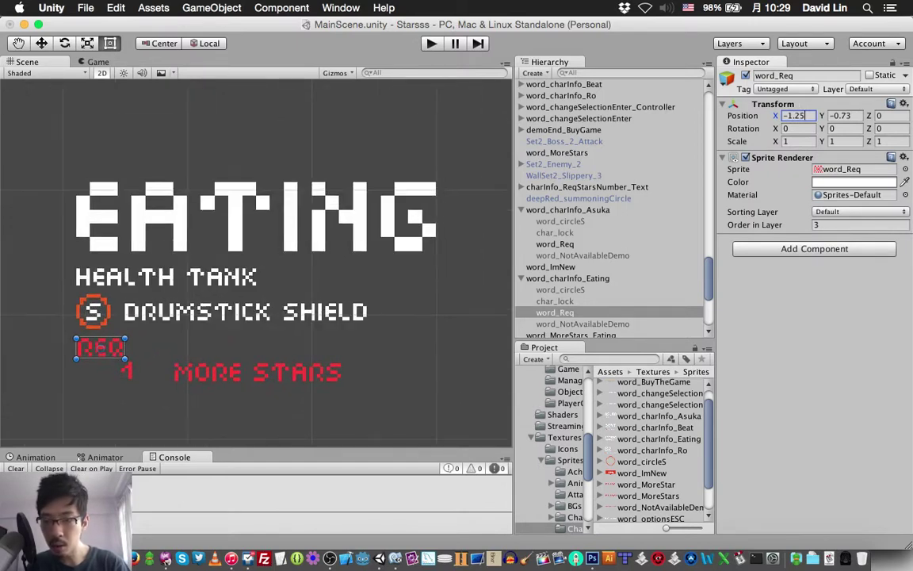
{"action": "scroll", "coordinate": [255, 266], "scroll_direction": "up", "scroll_amount": 2}
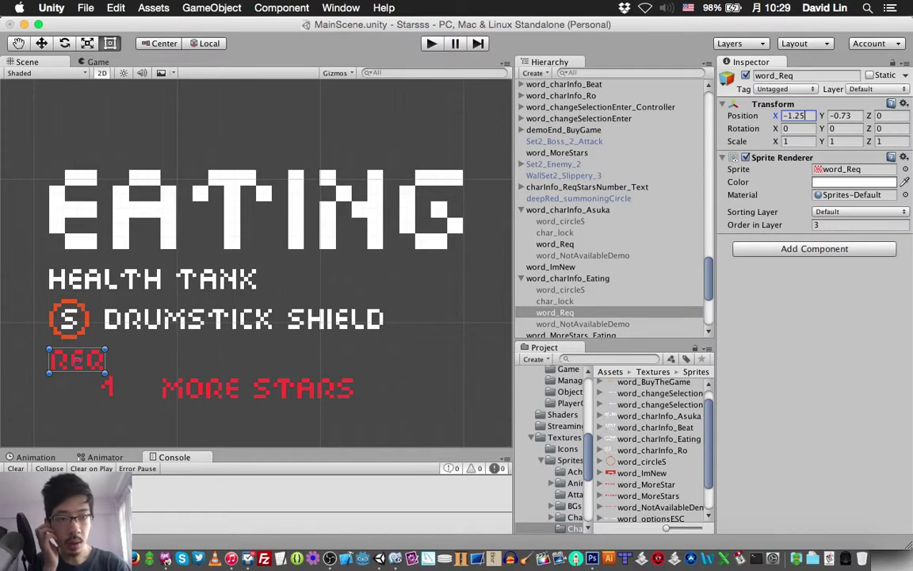
- Set the Eating REQ label's X position to -1.27, review the panel, and save the scene
{"action": "left_click", "coordinate": [255, 265]}
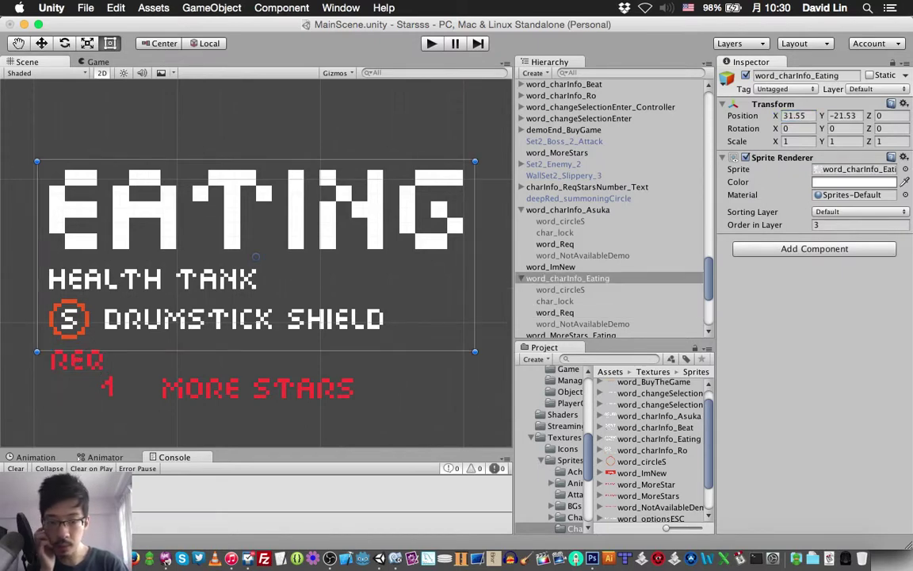
{"action": "left_click", "coordinate": [76, 359]}
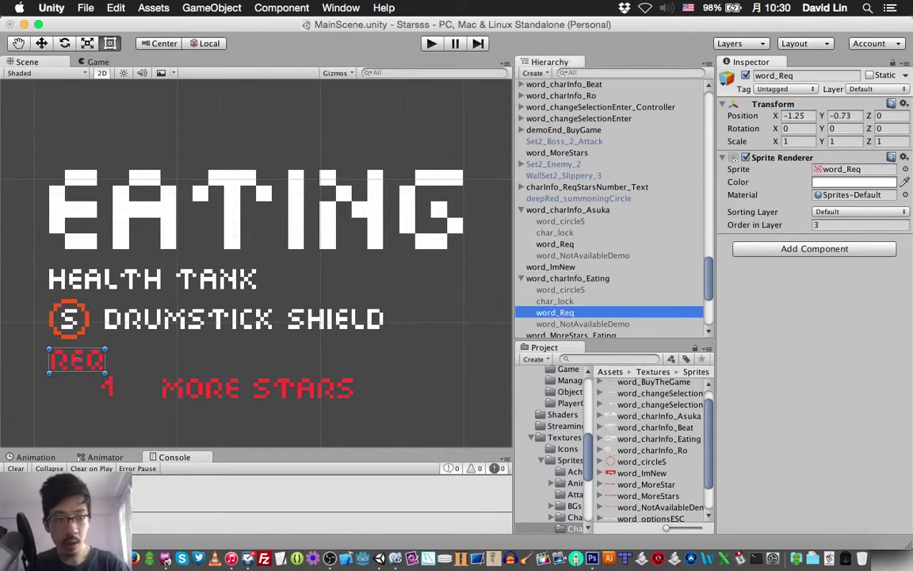
{"action": "left_click", "coordinate": [795, 116]}
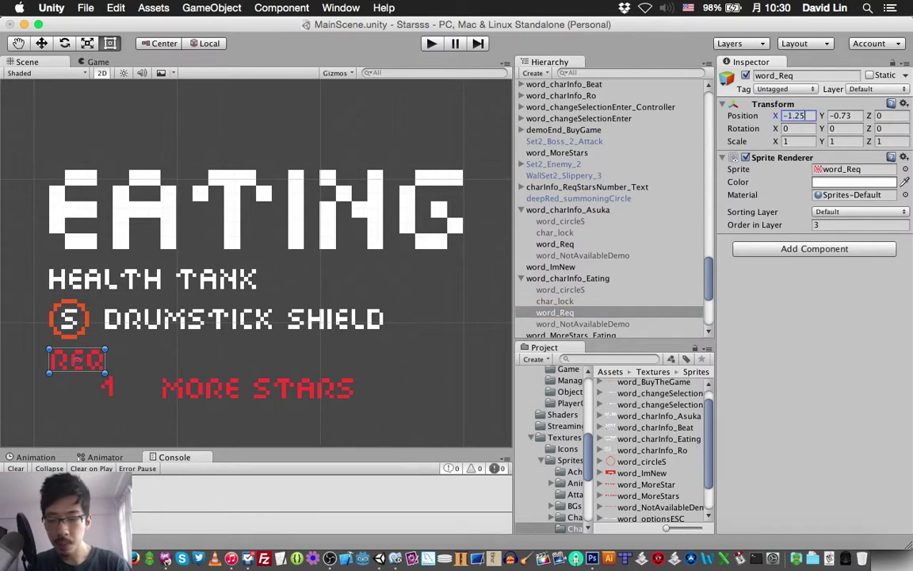
{"action": "type", "text": "-1.27"}
{"action": "left_click", "coordinate": [254, 206]}
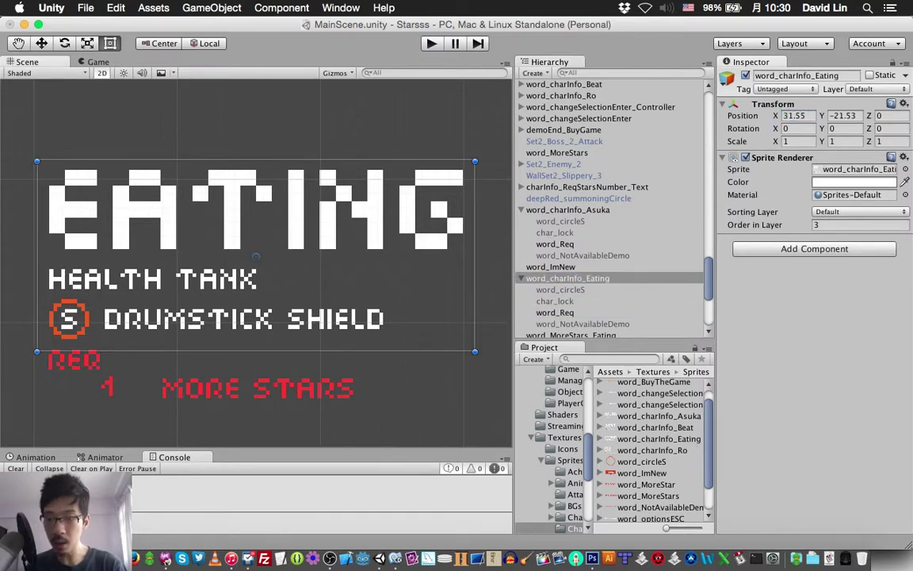
{"action": "key", "text": "super+s"}
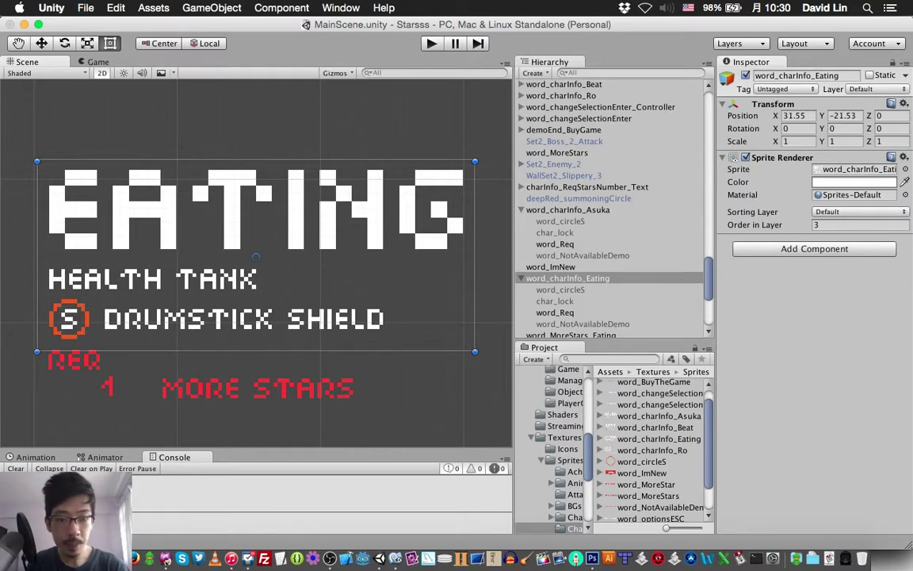
- Find the Eating panel's char_lock padlock, frame it in the Scene view, and make it visible
{"action": "left_click", "coordinate": [555, 312]}
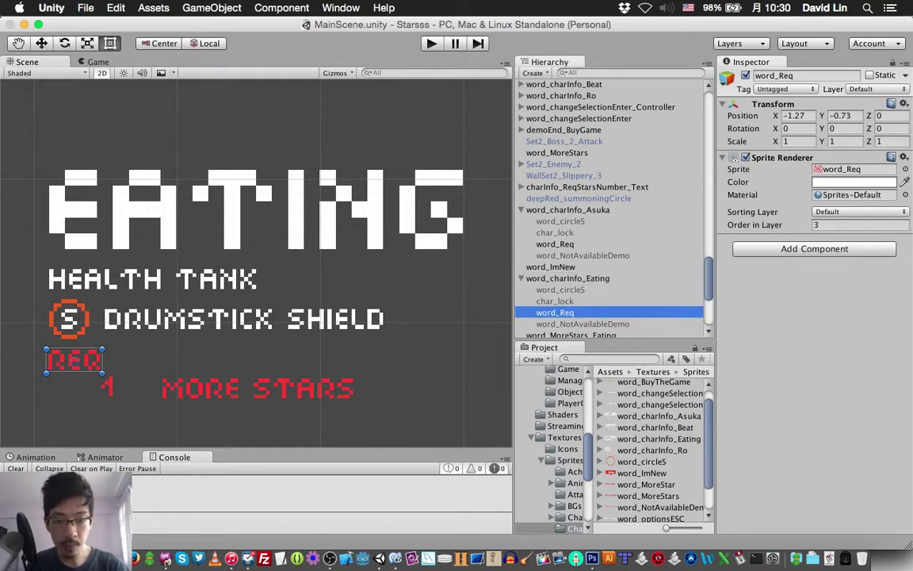
{"action": "left_click", "coordinate": [555, 302]}
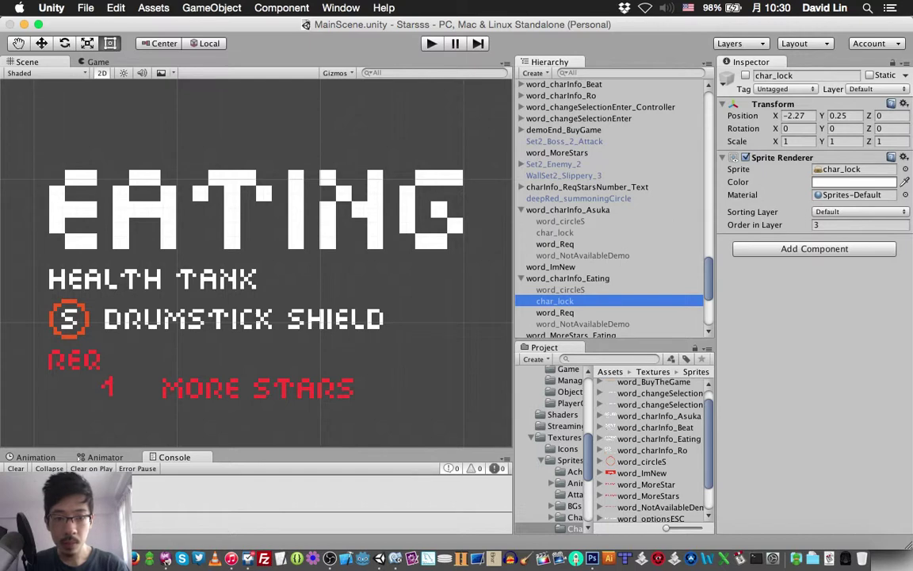
{"action": "left_click", "coordinate": [555, 233]}
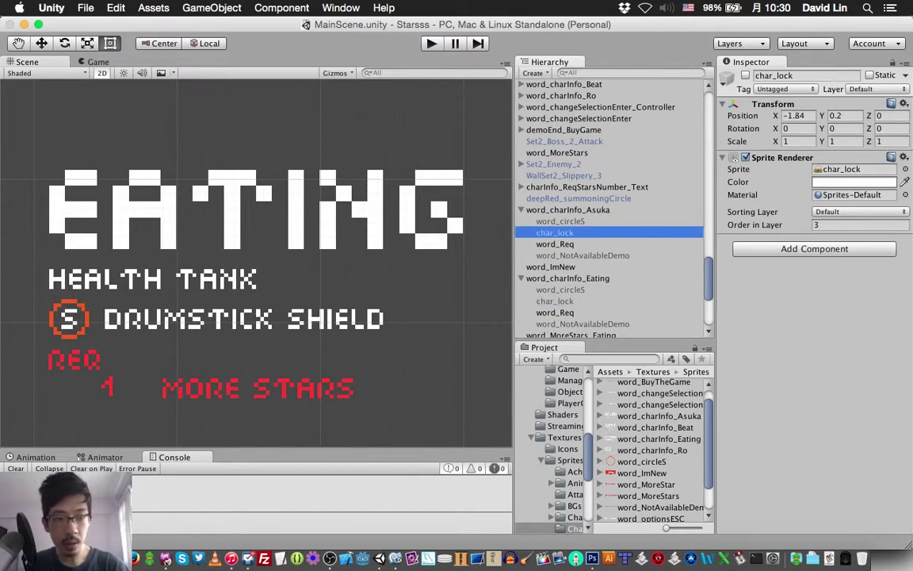
{"action": "left_click", "coordinate": [555, 300]}
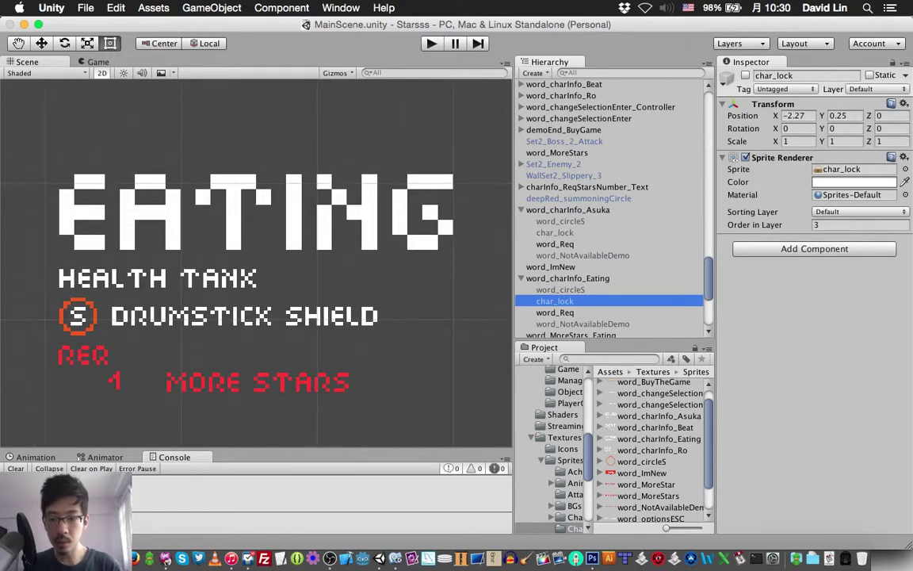
{"action": "key", "text": "f"}
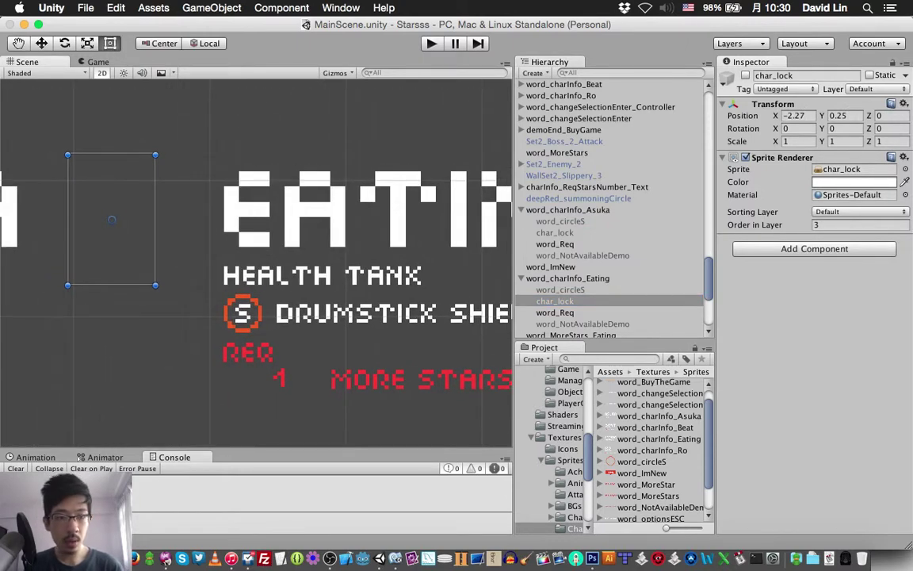
{"action": "left_click", "coordinate": [745, 75]}
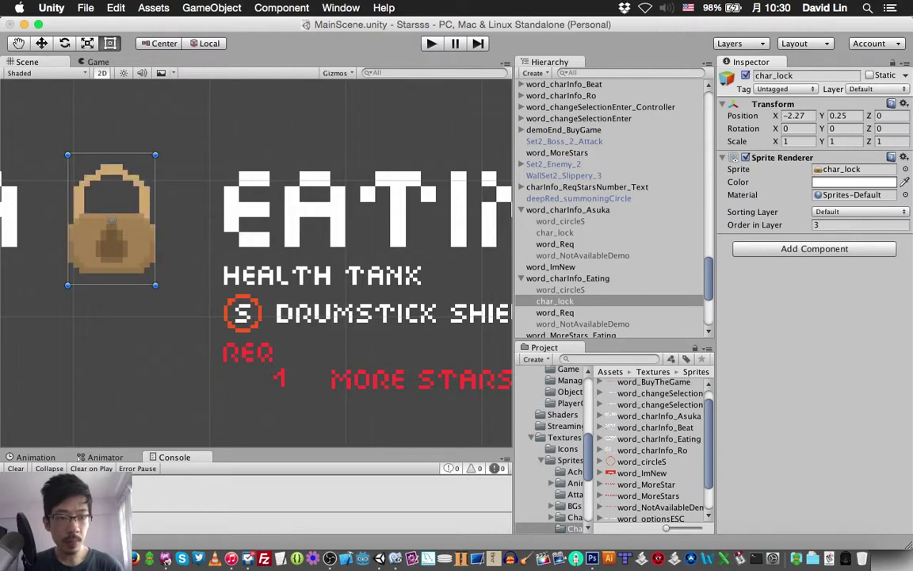
- Position the Eating padlock at X -1.94, Y 0.2, beside the EATING title
{"action": "left_click", "coordinate": [842, 116]}
{"action": "key", "text": "BackSpace"}
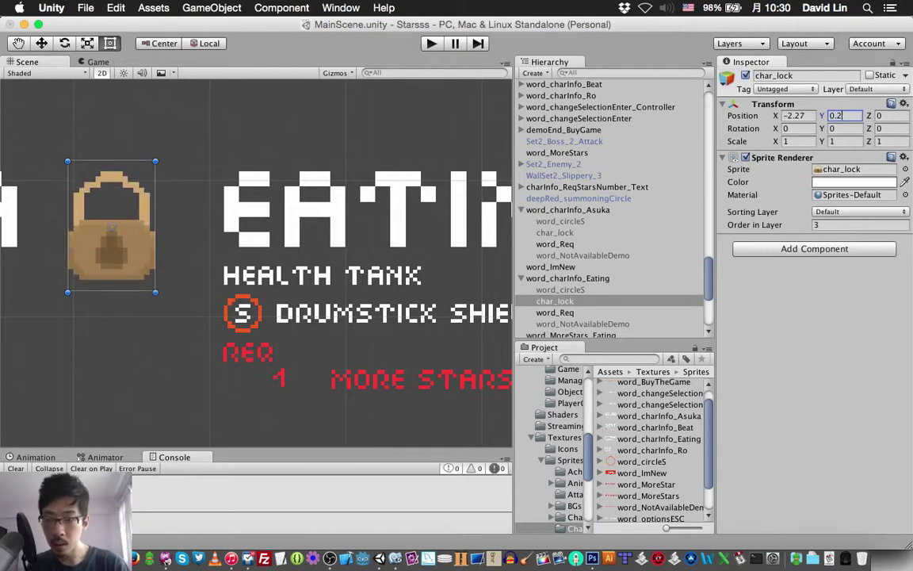
{"action": "left_click", "coordinate": [795, 116]}
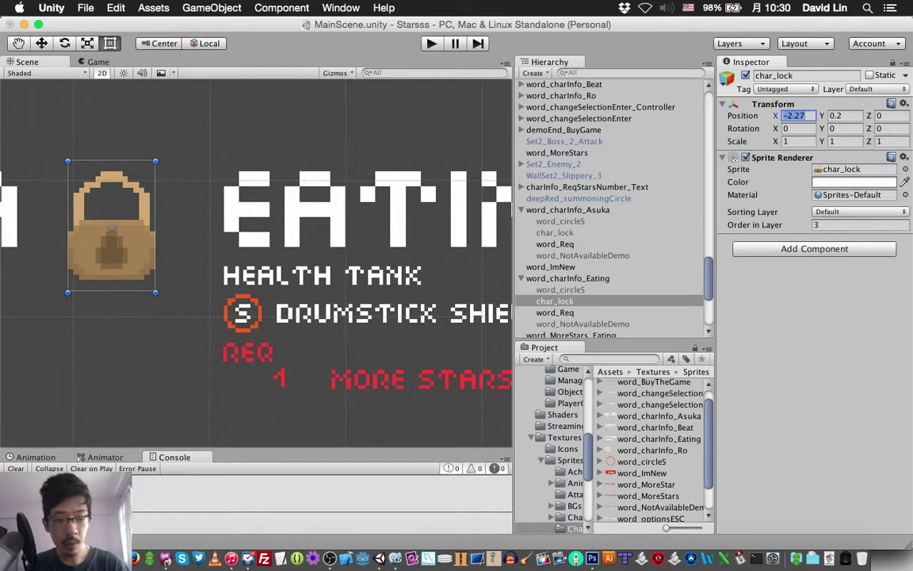
{"action": "type", "text": "-1.84"}
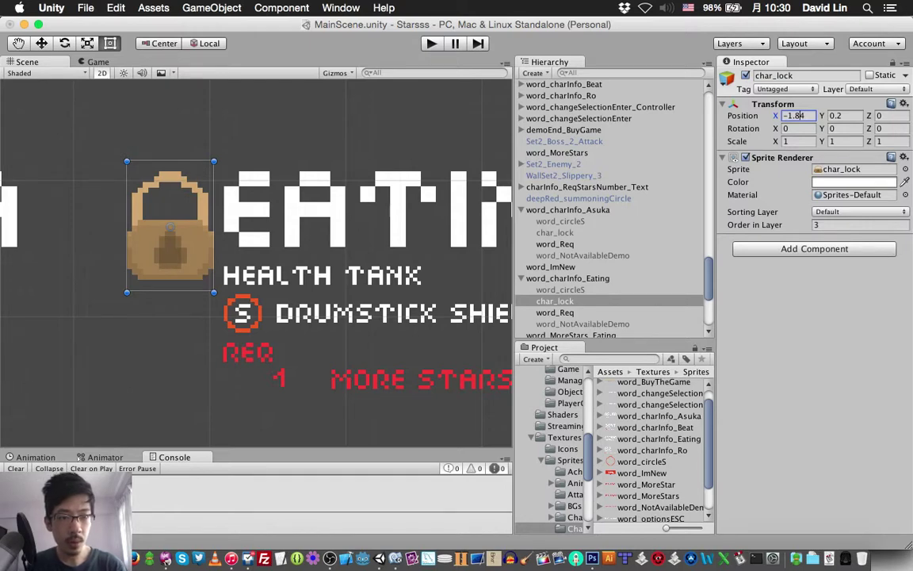
{"action": "type", "text": "-1.74"}
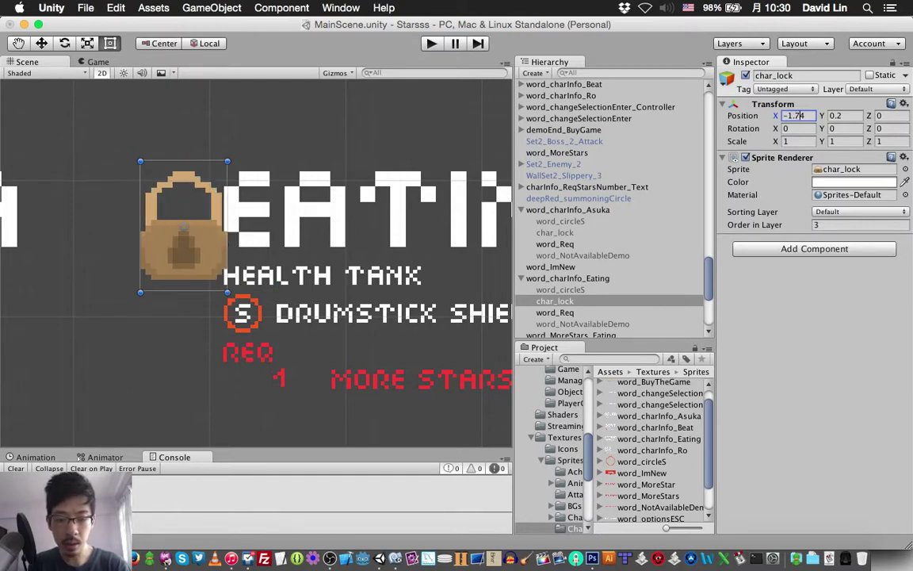
{"action": "type", "text": "-1.94"}
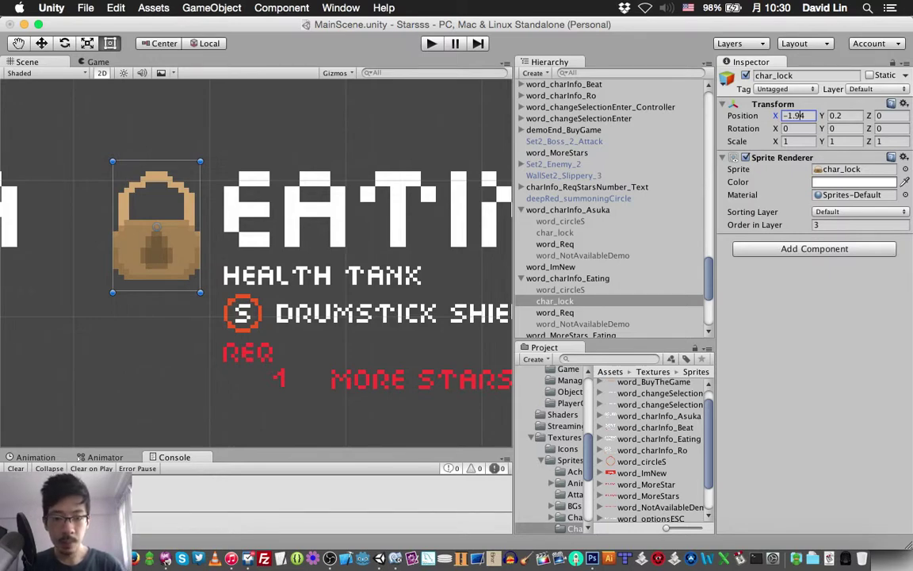
{"action": "left_click", "coordinate": [555, 232]}
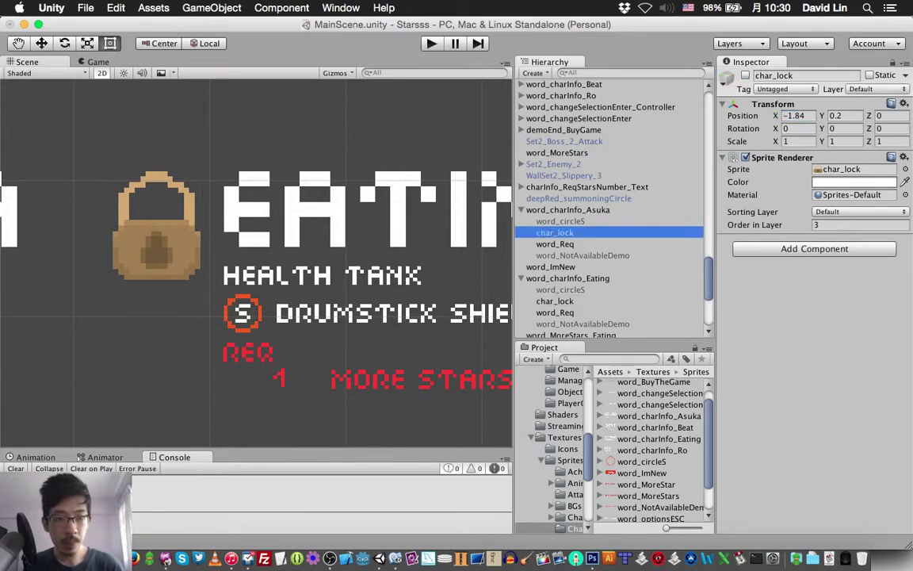
- Make the Asuka panel's padlock visible and zoom out to see both panels
{"action": "left_click", "coordinate": [745, 76]}
{"action": "scroll", "coordinate": [611, 206], "scroll_direction": "down", "scroll_amount": 5}
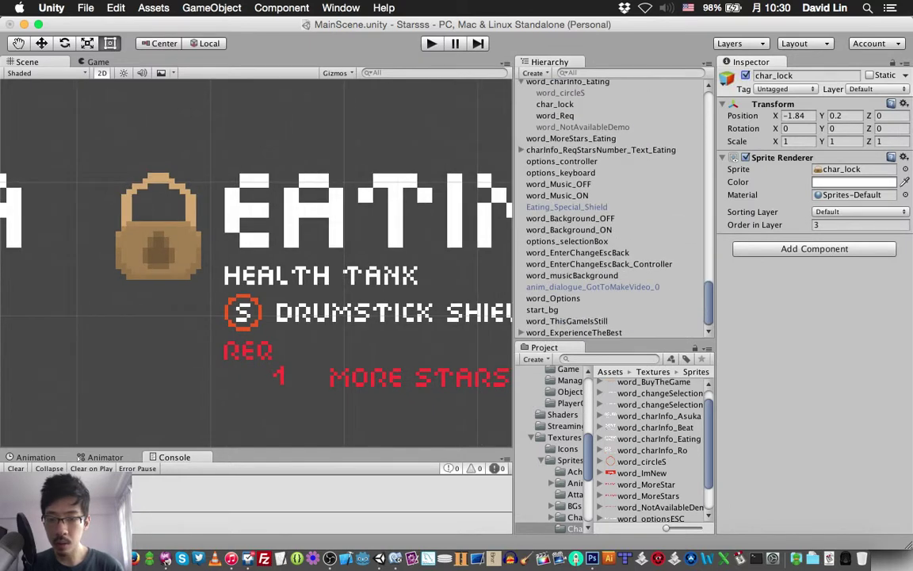
{"action": "scroll", "coordinate": [256, 261], "scroll_direction": "down", "scroll_amount": 5}
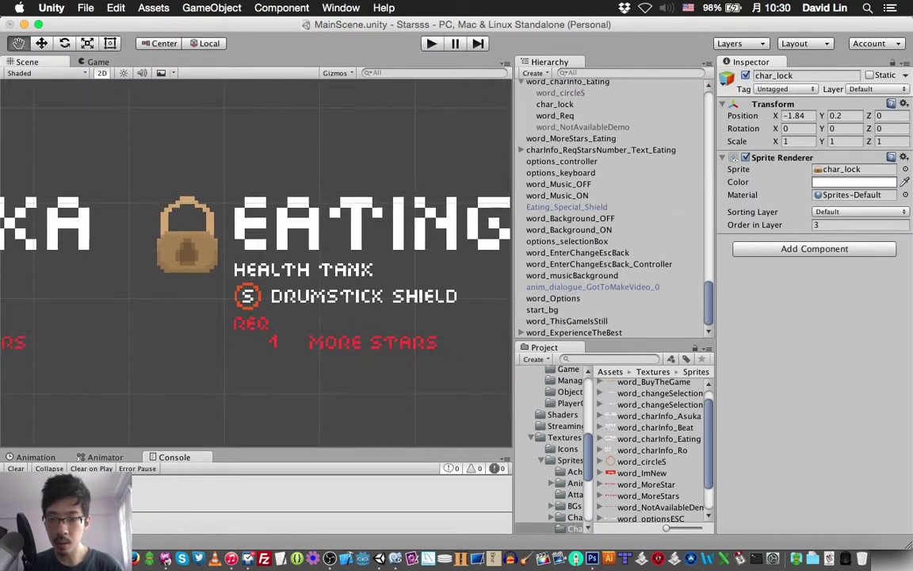
{"action": "left_click_drag", "start_coordinate": [237, 261], "coordinate": [416, 249]}
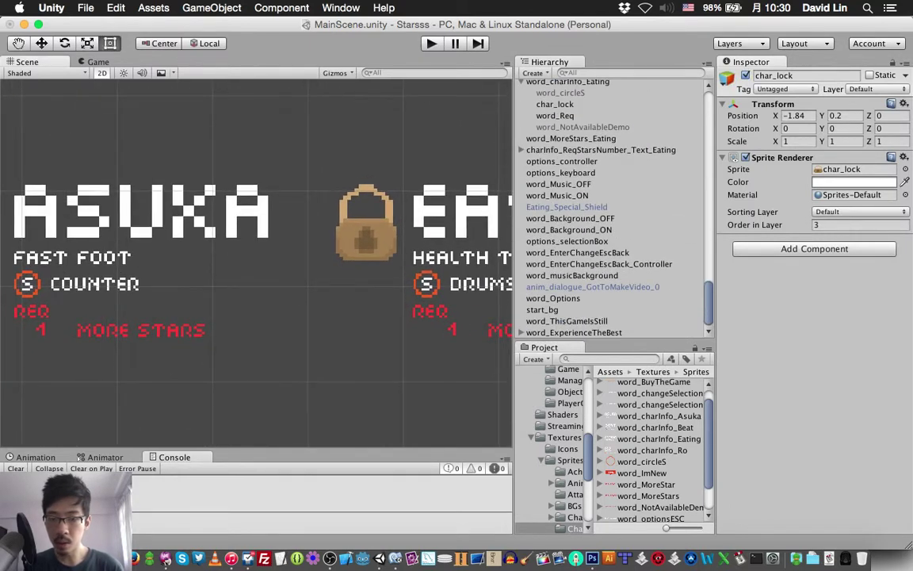
{"action": "scroll", "coordinate": [254, 266], "scroll_direction": "down", "scroll_amount": 2}
{"action": "scroll", "coordinate": [254, 267], "scroll_direction": "down", "scroll_amount": 2}
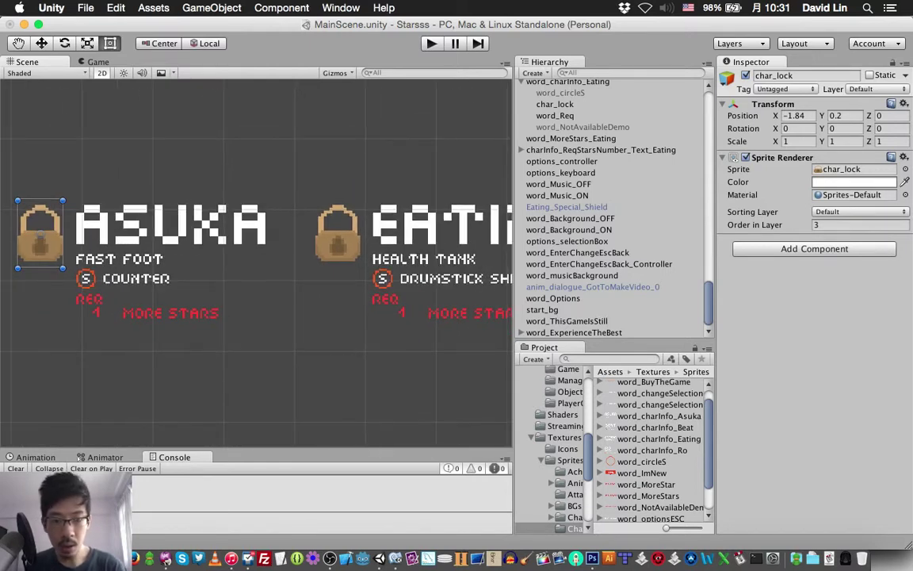
- Set the Eating padlock's X position to -2.01
{"action": "left_click", "coordinate": [338, 234]}
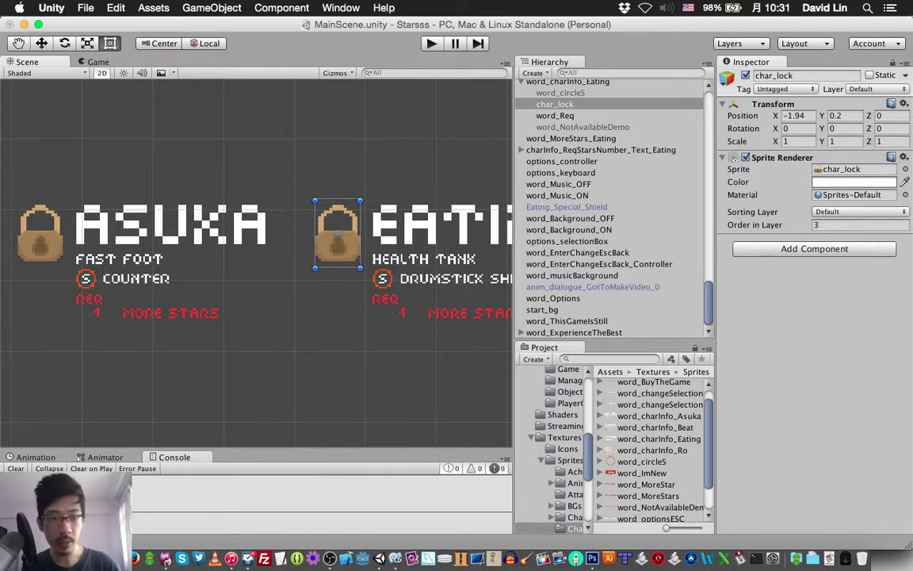
{"action": "left_click", "coordinate": [795, 115]}
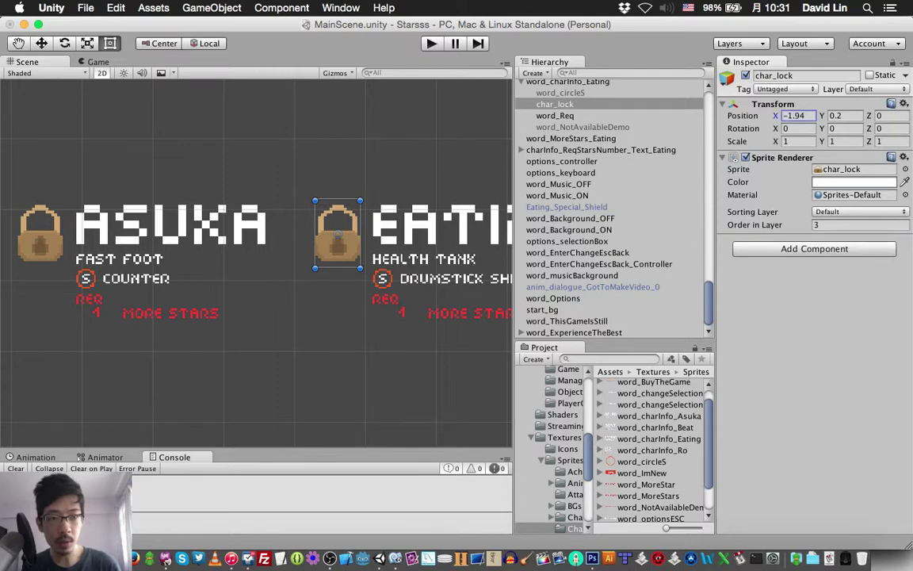
{"action": "type", "text": "-2.01"}
{"action": "key", "text": "Return"}
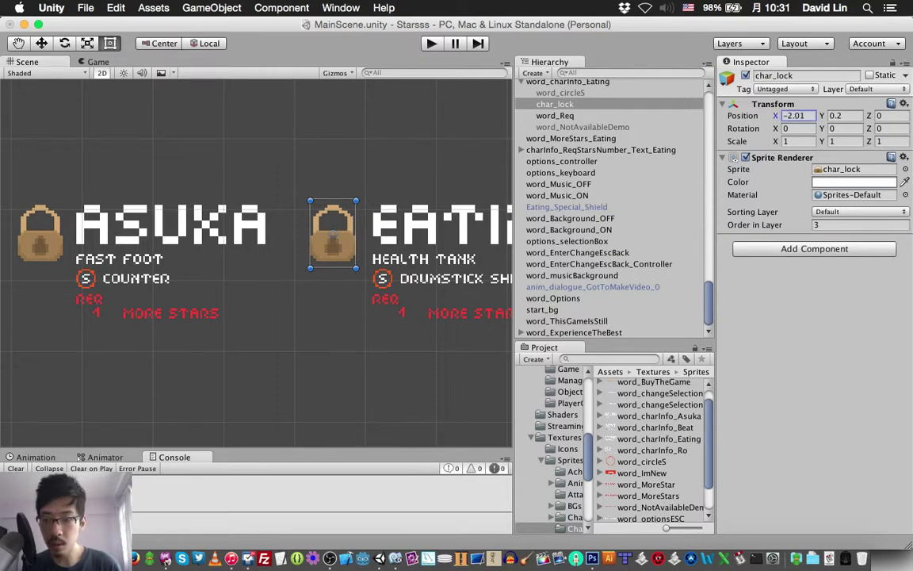
- Fine-tune the Eating padlock's X position to -1.97
{"action": "key", "text": "Escape"}
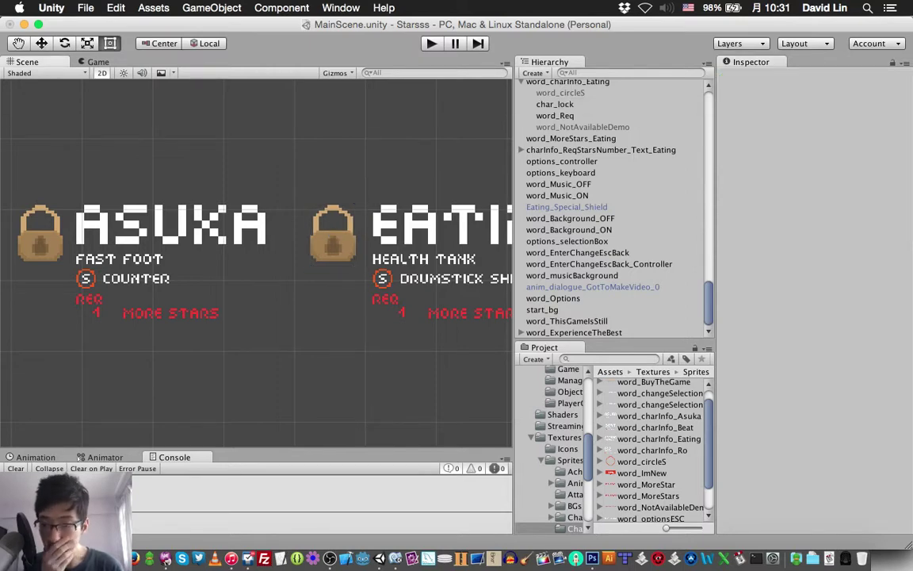
{"action": "left_click", "coordinate": [332, 234]}
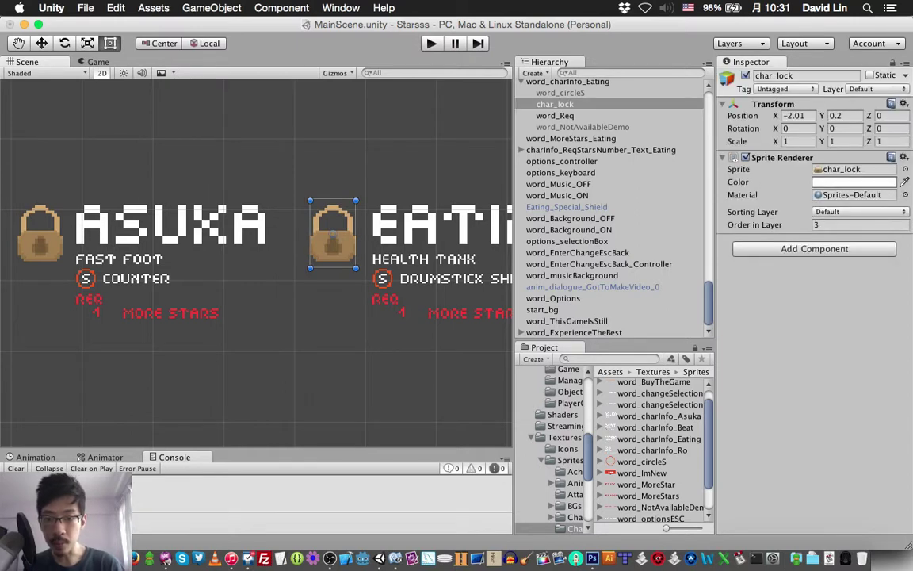
{"action": "left_click", "coordinate": [796, 116]}
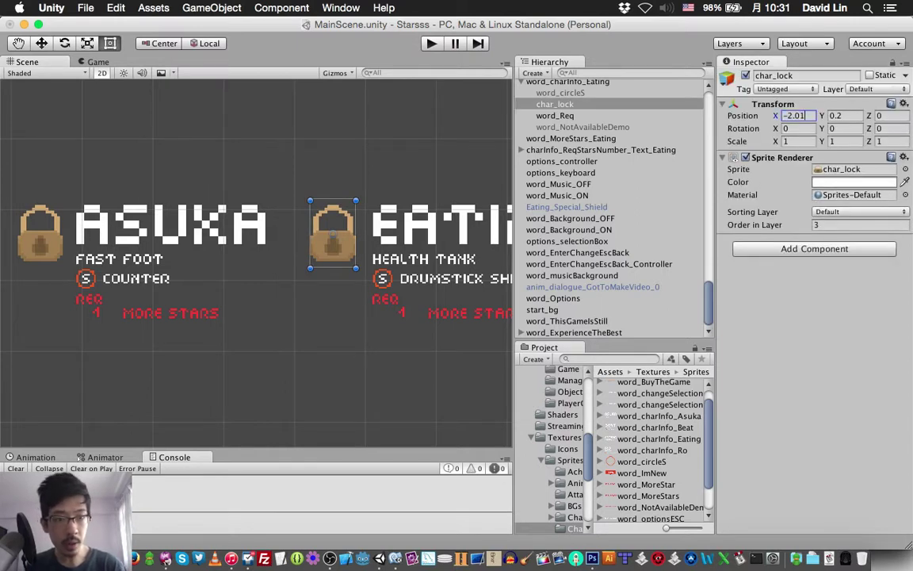
{"action": "type", "text": "-2.0"}
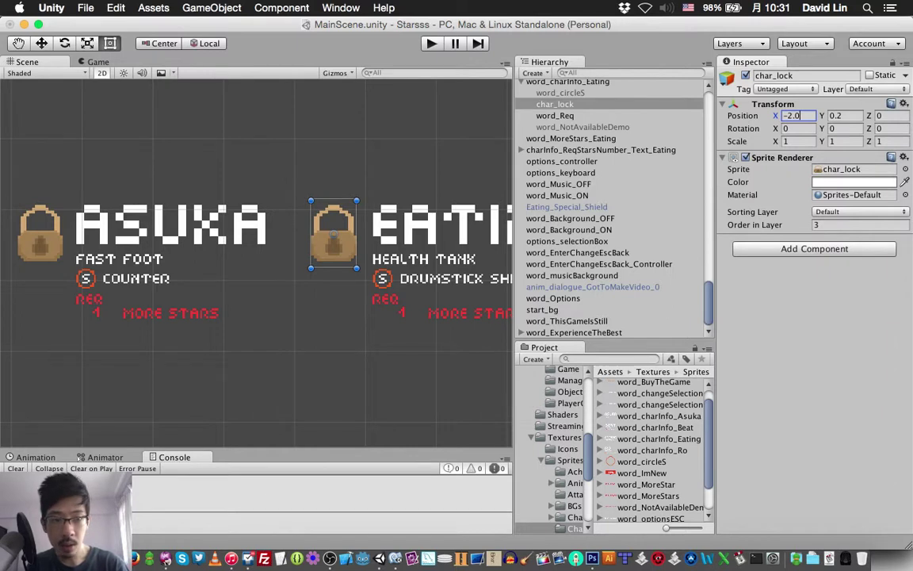
{"action": "key", "text": "BackSpace"}
{"action": "key", "text": "BackSpace"}
{"action": "key", "text": "BackSpace"}
{"action": "type", "text": "-1.9"}
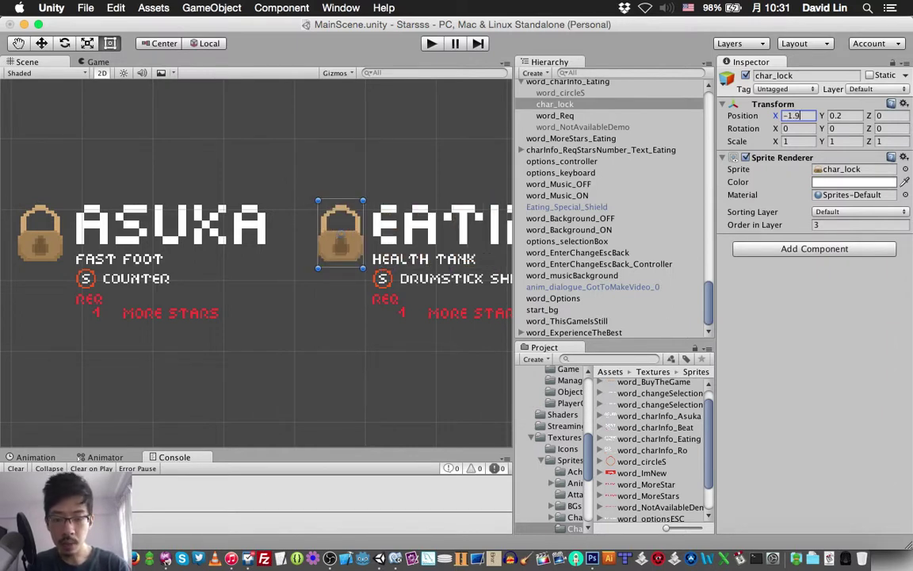
{"action": "type", "text": "5"}
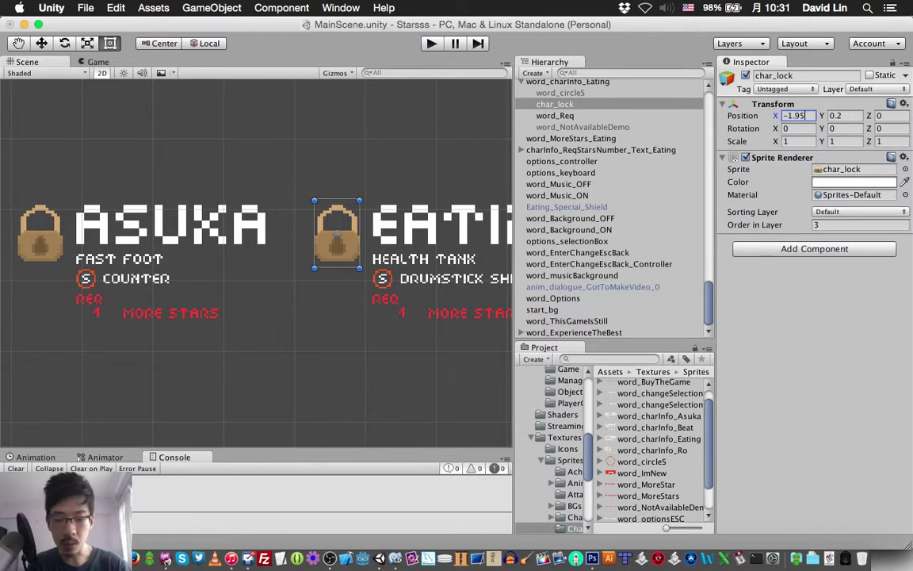
{"action": "key", "text": "BackSpace"}
{"action": "type", "text": "7"}
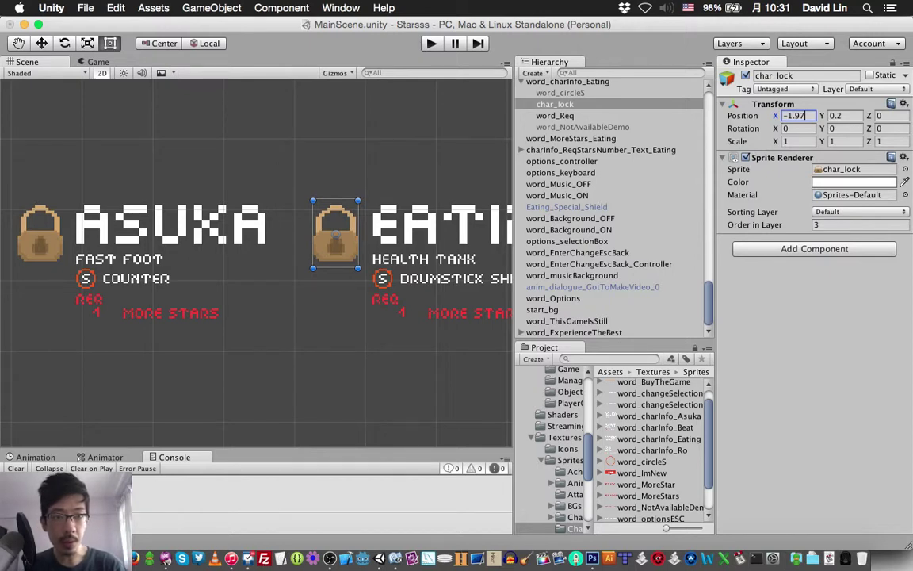
- Hide both the Eating and Asuka padlocks, save the scene, and show the Game view
{"action": "left_click", "coordinate": [746, 76]}
{"action": "scroll", "coordinate": [610, 206], "scroll_direction": "up", "scroll_amount": 5}
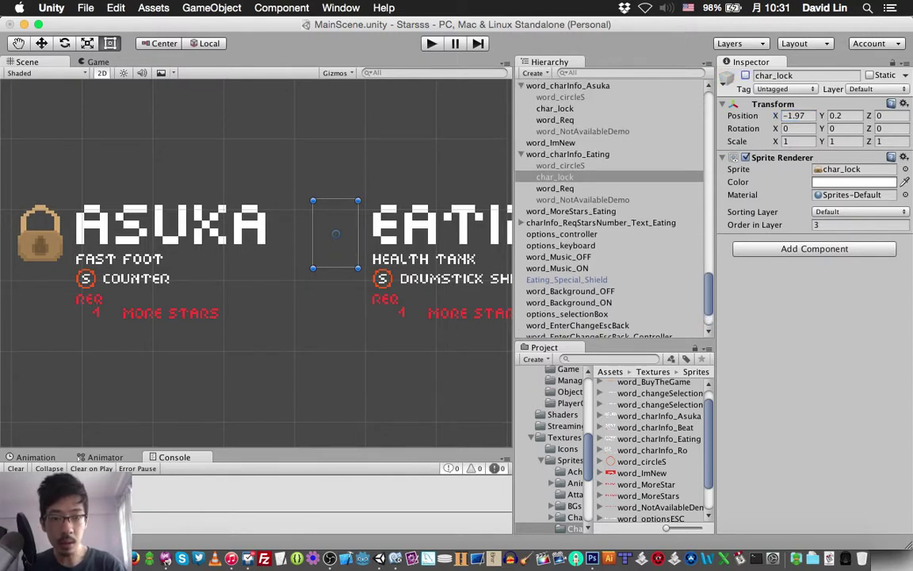
{"action": "left_click", "coordinate": [555, 107]}
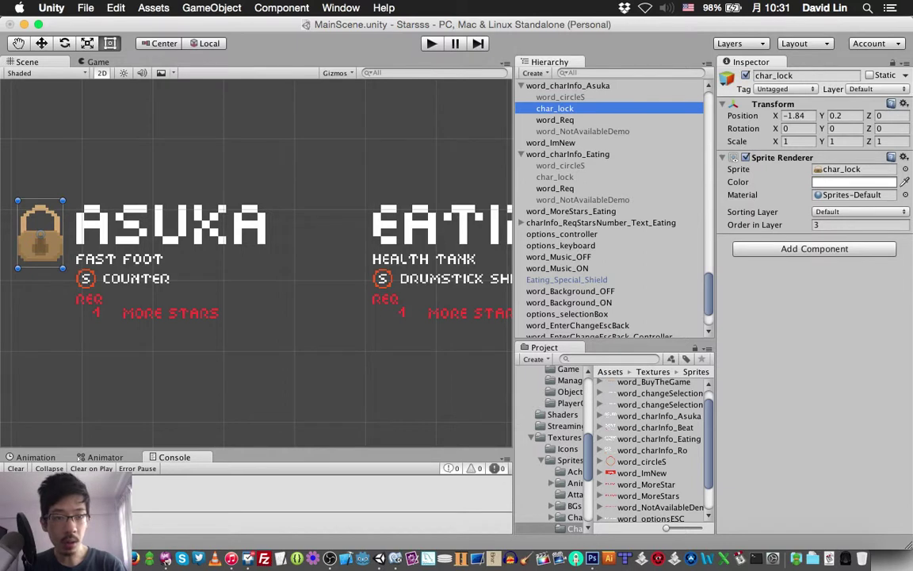
{"action": "left_click", "coordinate": [745, 75]}
{"action": "key", "text": "super+s"}
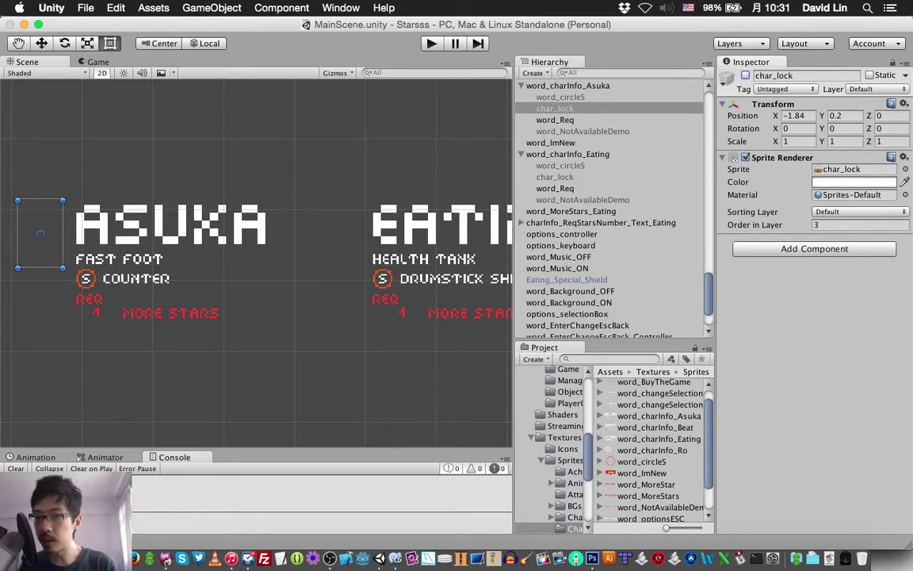
{"action": "key", "text": "super+2"}
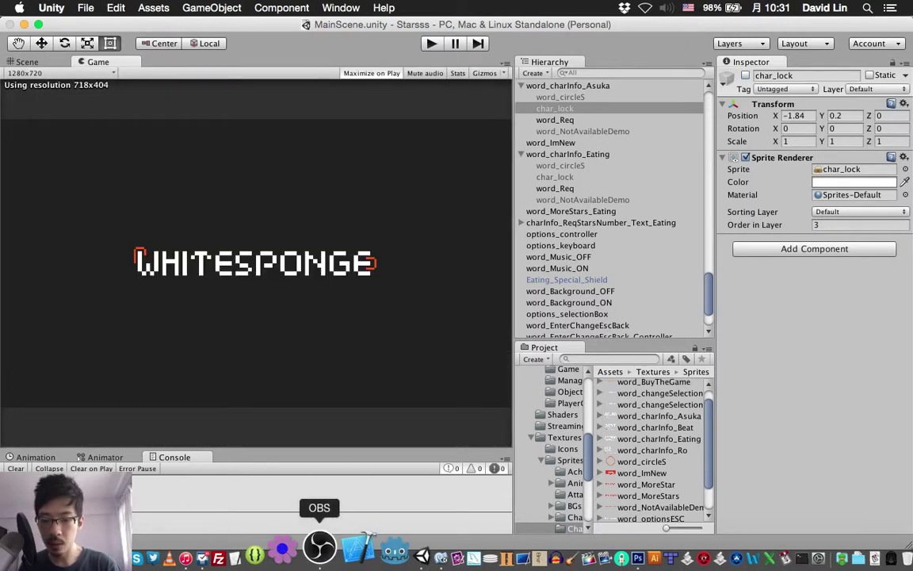
- Check OBS briefly, return to Unity, and run the game in Play mode
{"action": "left_click", "coordinate": [320, 545]}
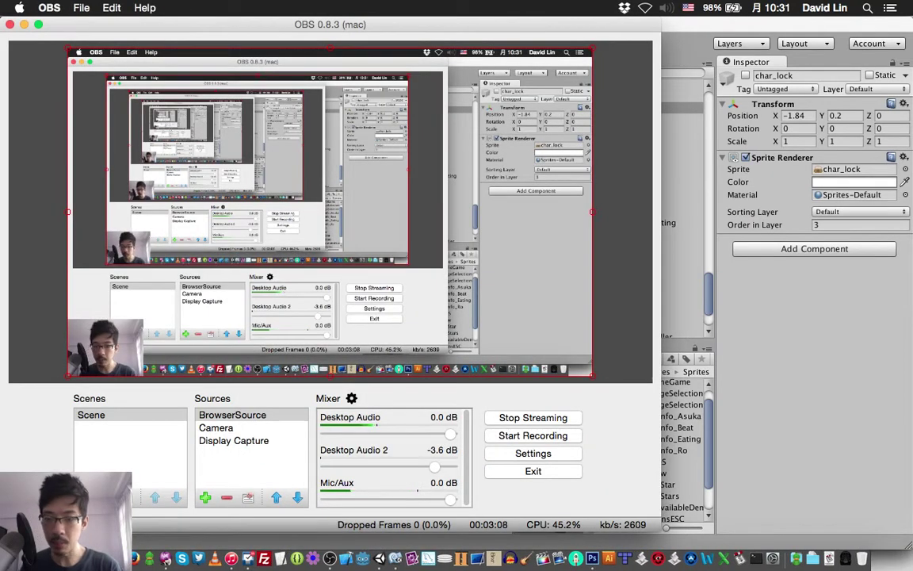
{"action": "key", "text": "super+Tab"}
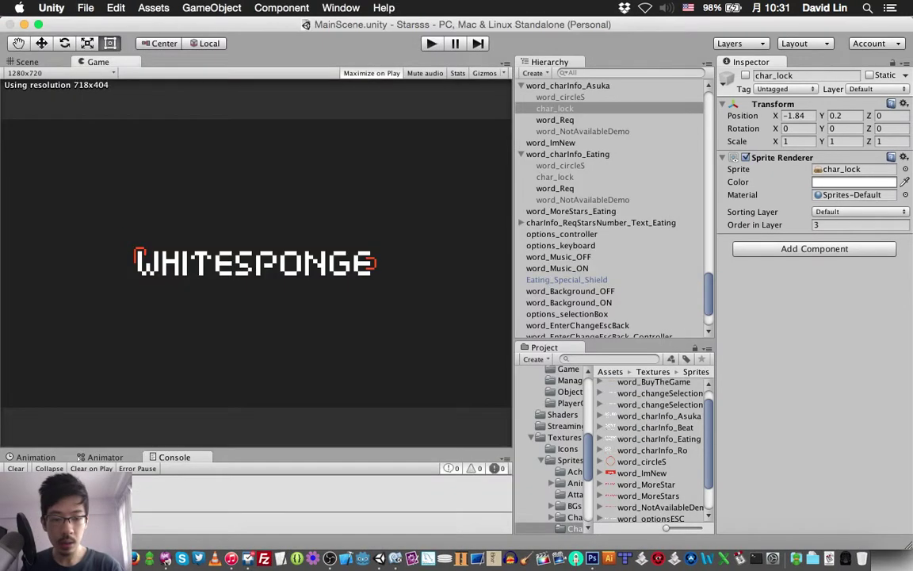
{"action": "key", "text": "super+p"}
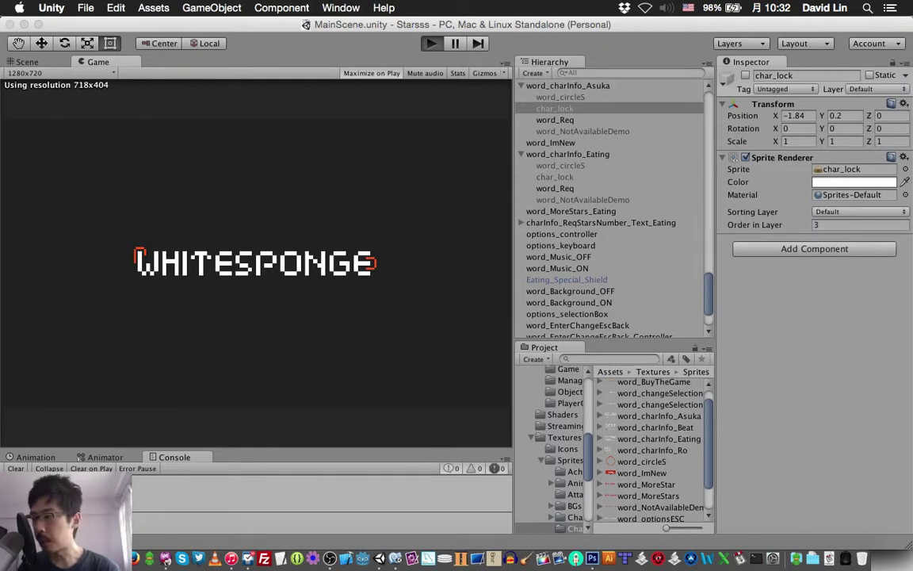
{"action": "key", "text": "super+p"}
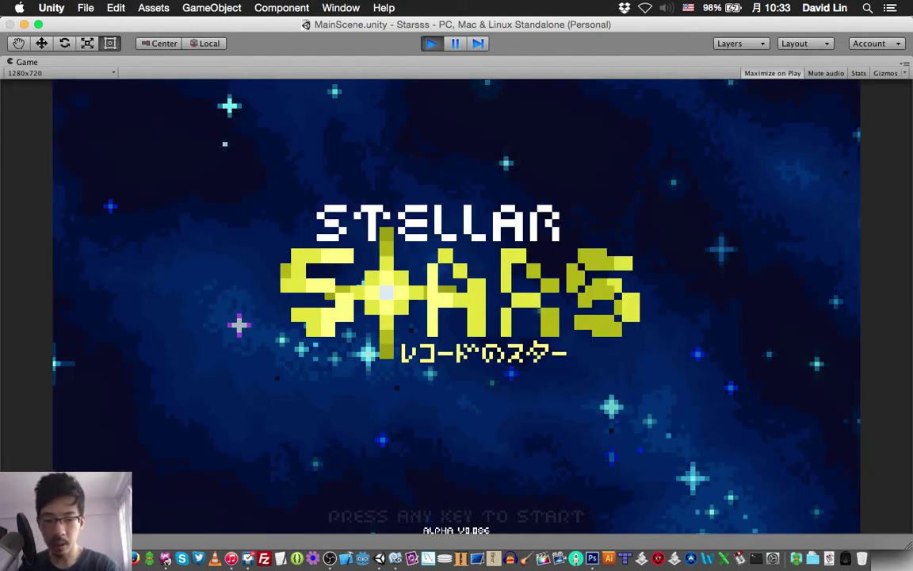
- Skip the title and cutscene and move the selection to EATING on character select
{"action": "key", "text": "space"}
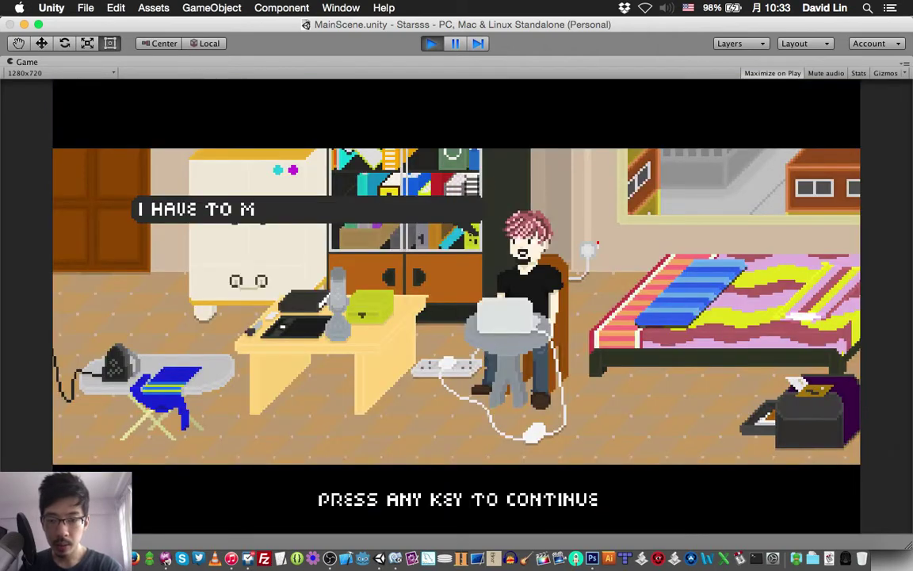
{"action": "key", "text": "space"}
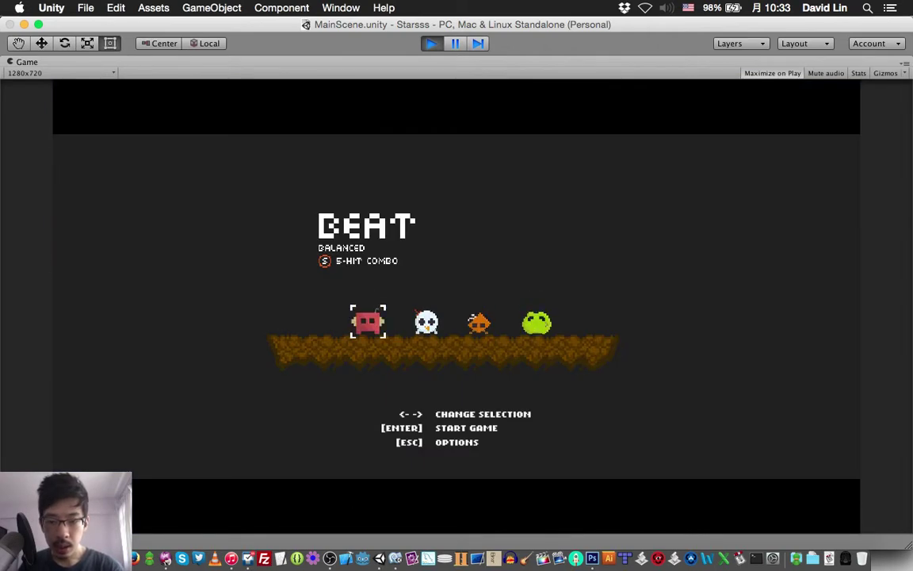
{"action": "key", "text": "Right"}
{"action": "key", "text": "Right"}
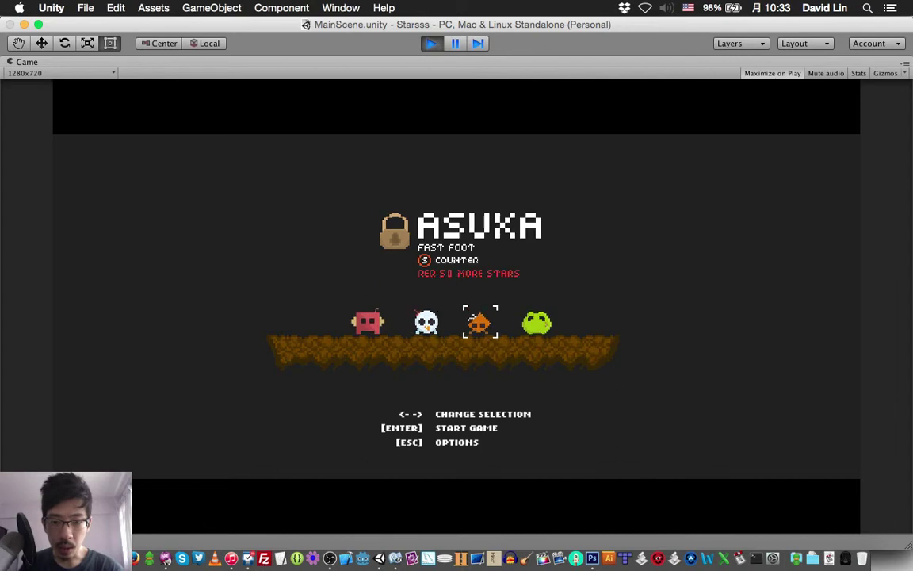
{"action": "key", "text": "Right"}
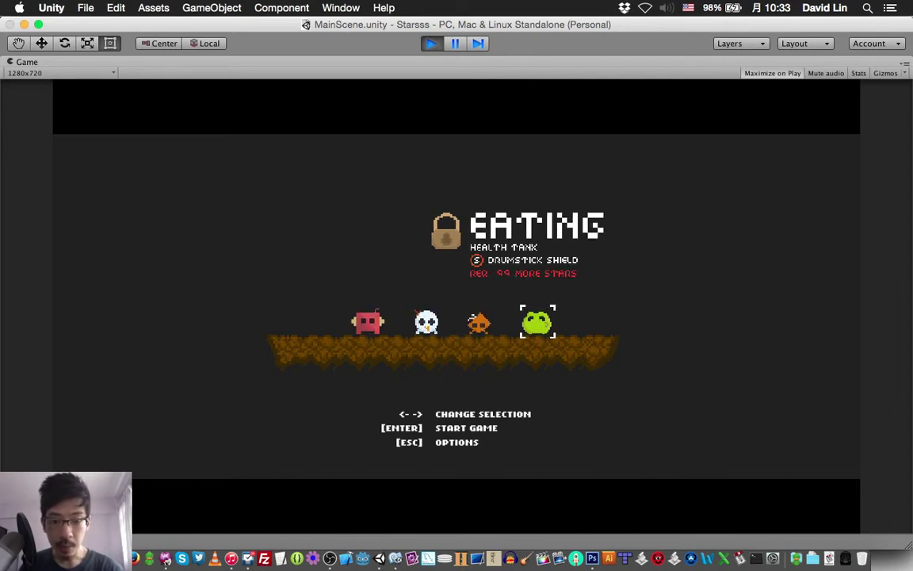
- Compare the ASUKA and EATING star-requirement text, then stop Play mode
{"action": "key", "text": "Left"}
{"action": "key", "text": "Right"}
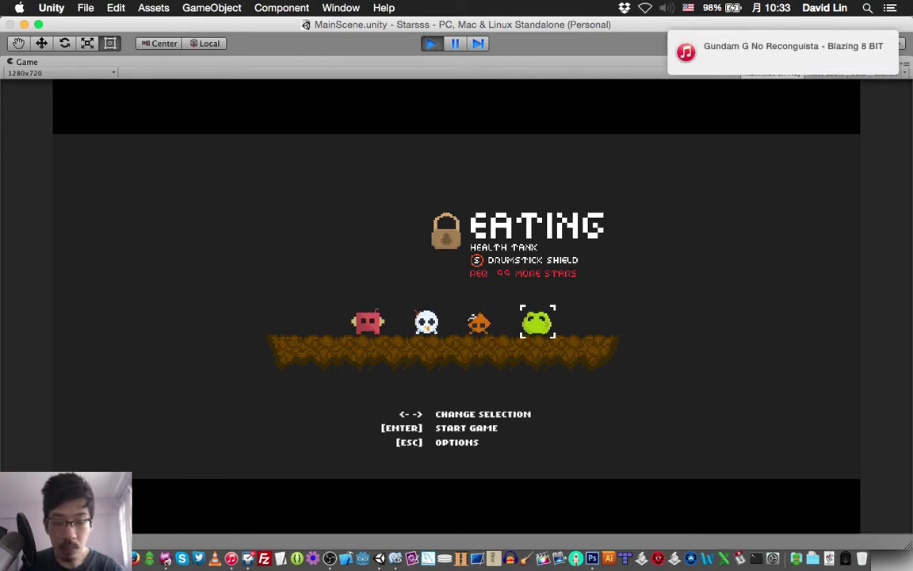
{"action": "key", "text": "Left"}
{"action": "key", "text": "Right"}
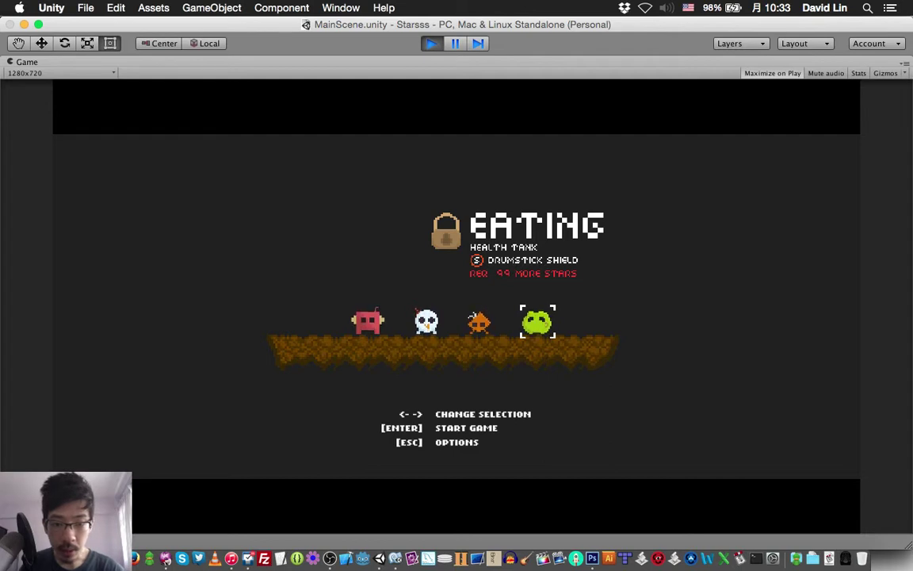
{"action": "key", "text": "Left"}
{"action": "key", "text": "Left"}
{"action": "key", "text": "Left"}
{"action": "key", "text": "Right"}
{"action": "key", "text": "Right"}
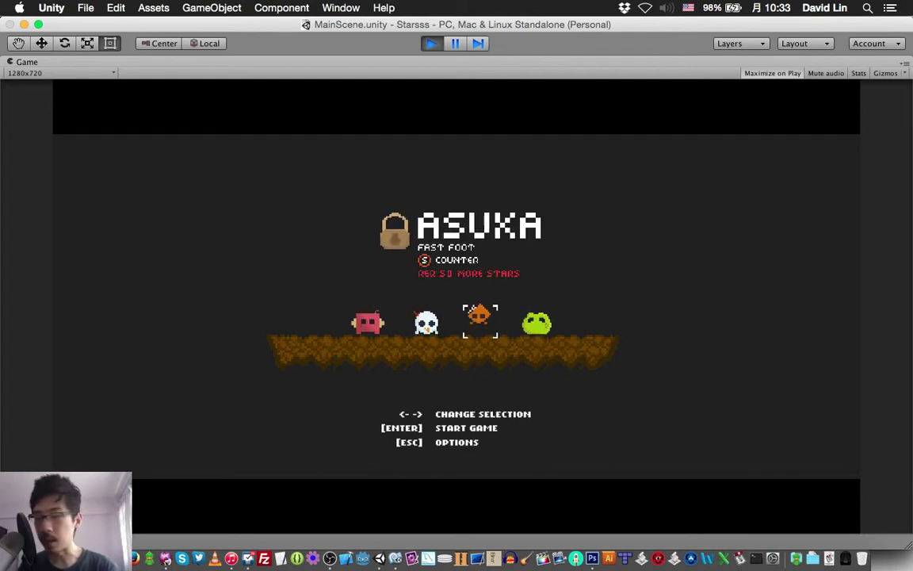
{"action": "key", "text": "Right"}
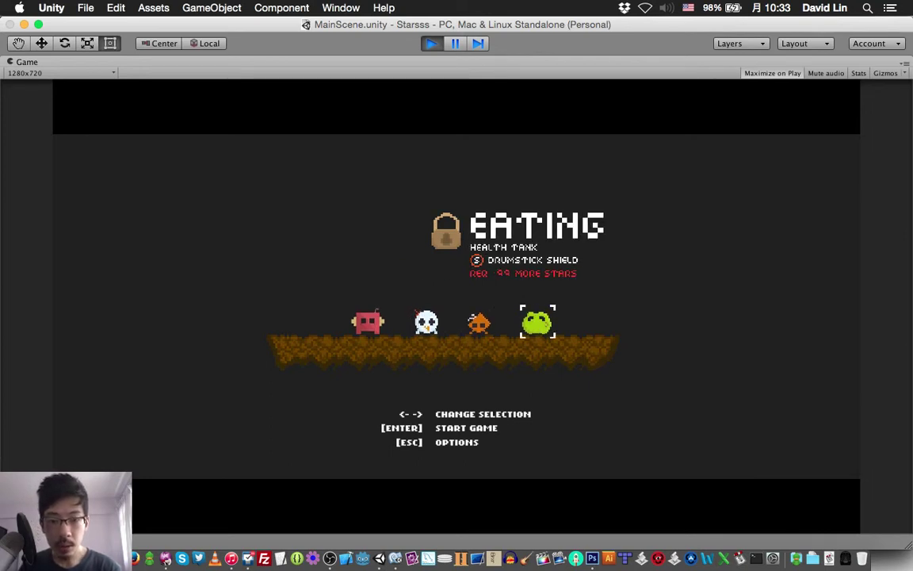
{"action": "key", "text": "Left"}
{"action": "key", "text": "Right"}
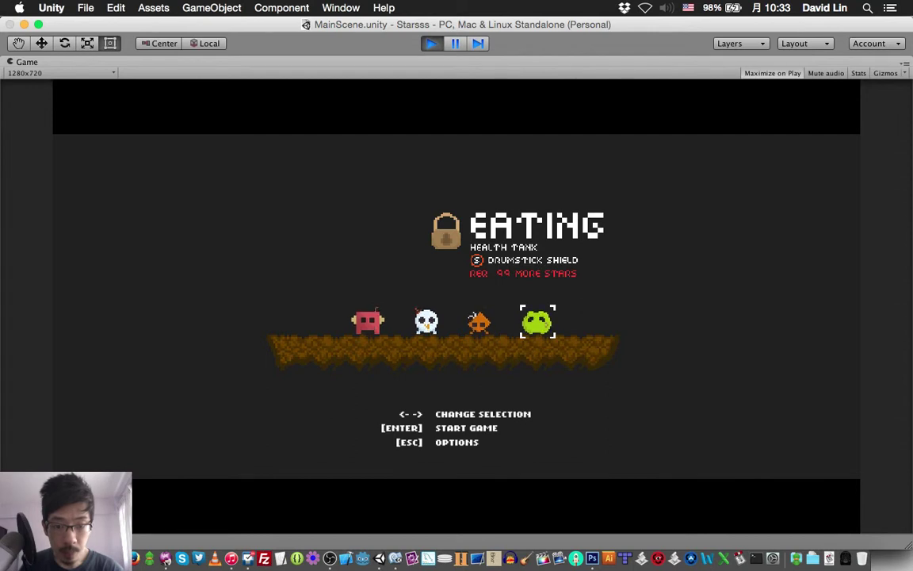
{"action": "key", "text": "Left"}
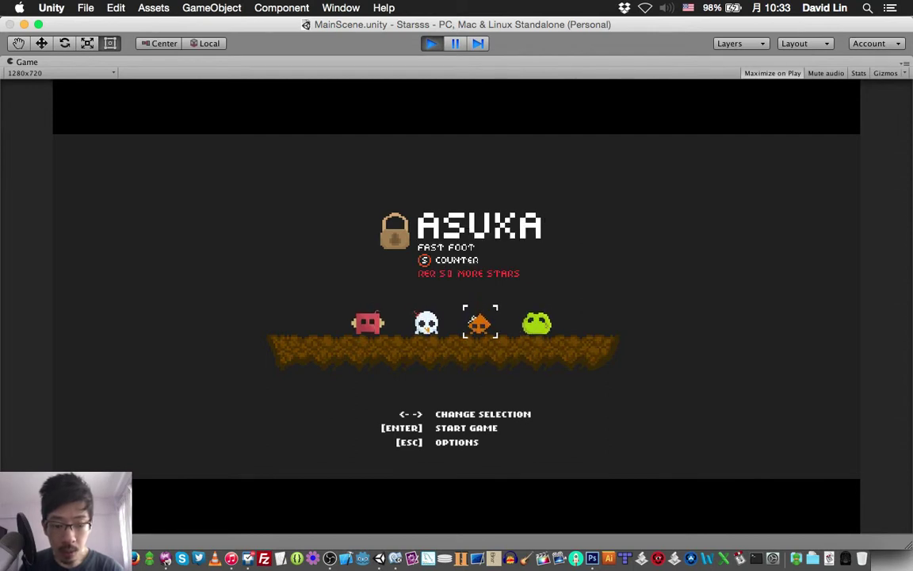
{"action": "key", "text": "super+p"}
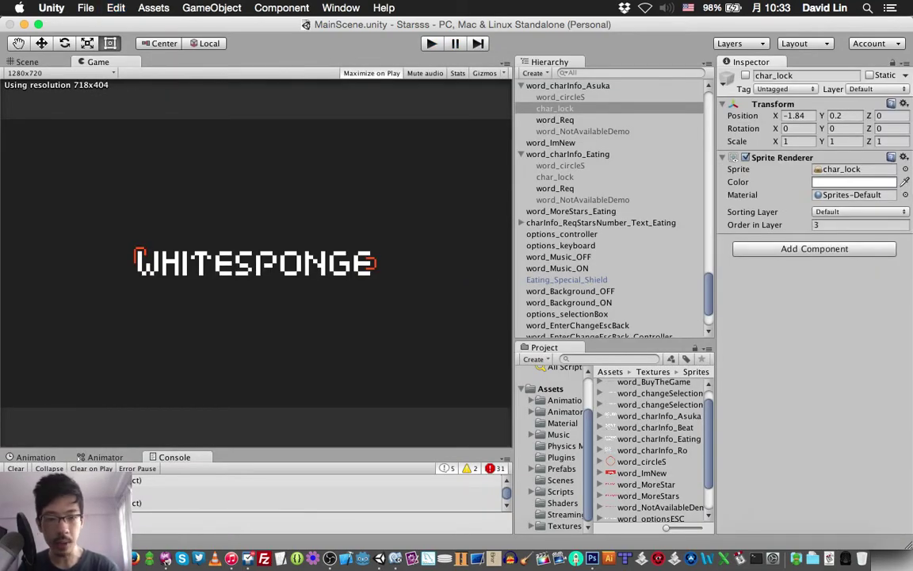
- Set the Eating required-stars number's Point Y to 0.72 in the Inspector
{"action": "left_click", "coordinate": [601, 222]}
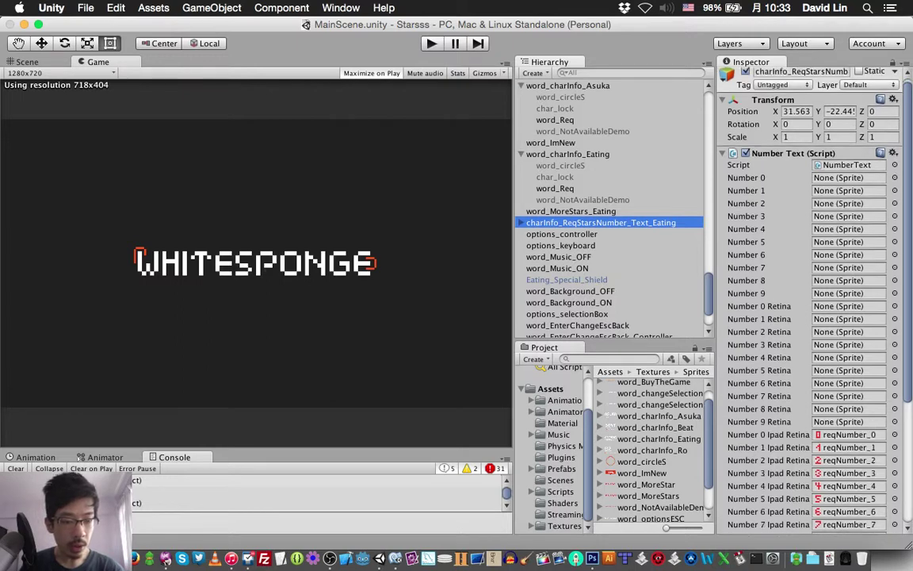
{"action": "scroll", "coordinate": [813, 301], "scroll_direction": "down", "scroll_amount": 5}
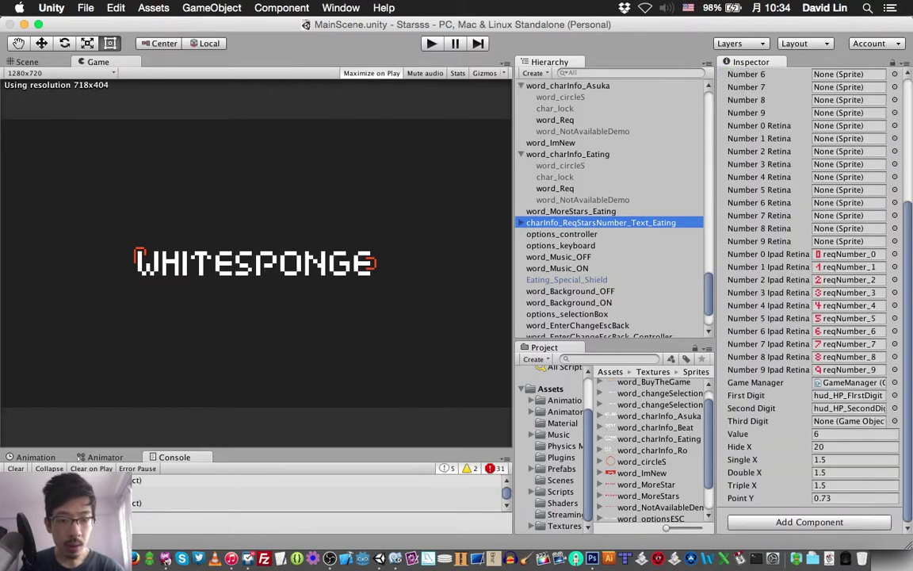
{"action": "left_click", "coordinate": [855, 498]}
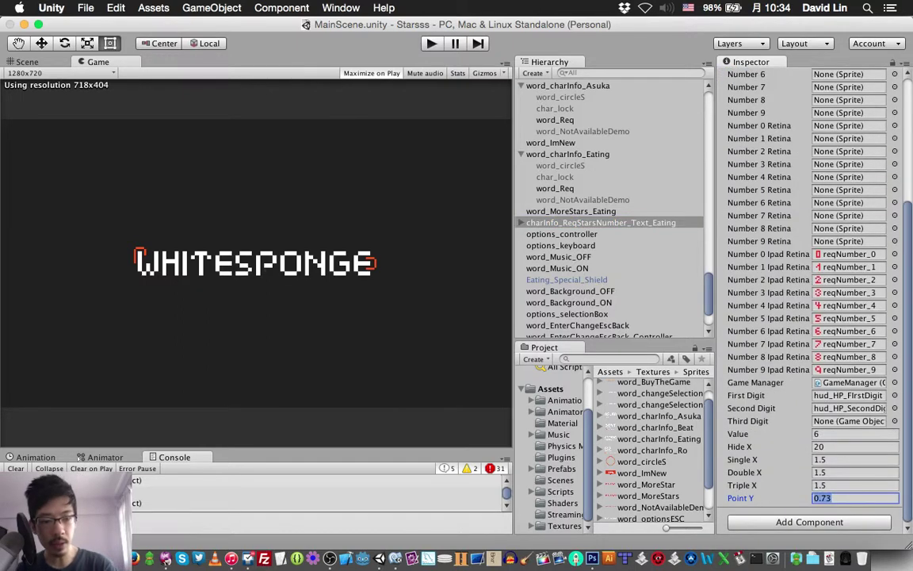
{"action": "type", "text": "0.72"}
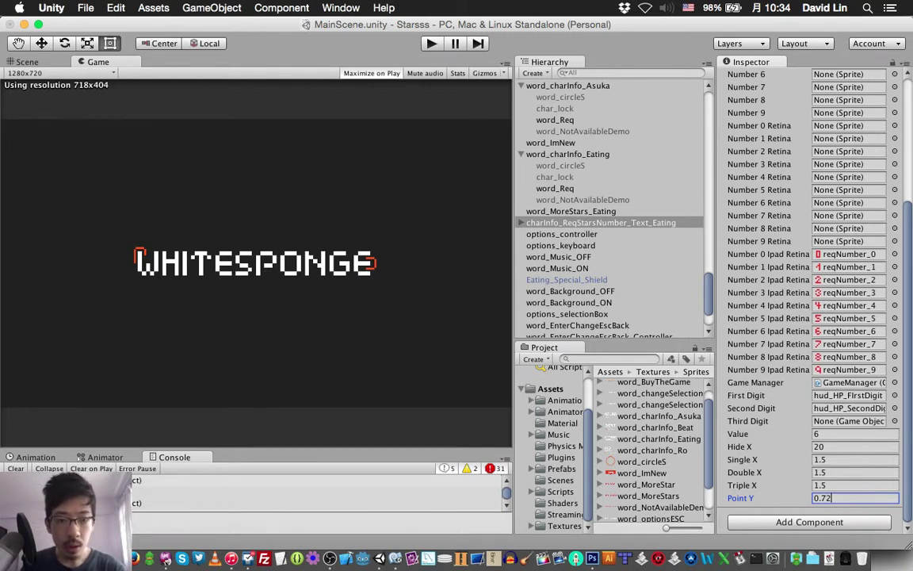
- Compare with the Eating more-stars text and general REQ number, save, and switch to MonoDevelop
{"action": "left_click", "coordinate": [571, 211]}
{"action": "scroll", "coordinate": [610, 206], "scroll_direction": "up", "scroll_amount": 2}
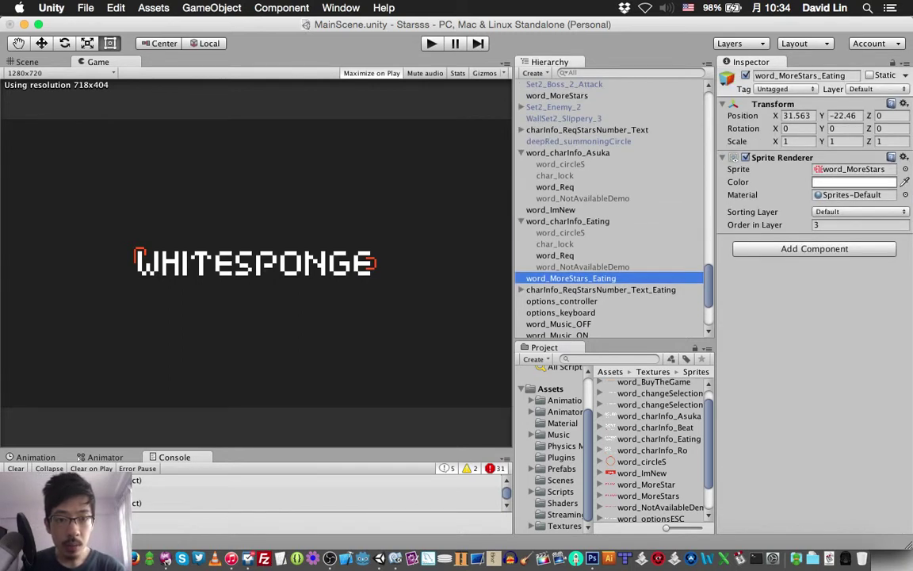
{"action": "left_click", "coordinate": [587, 130]}
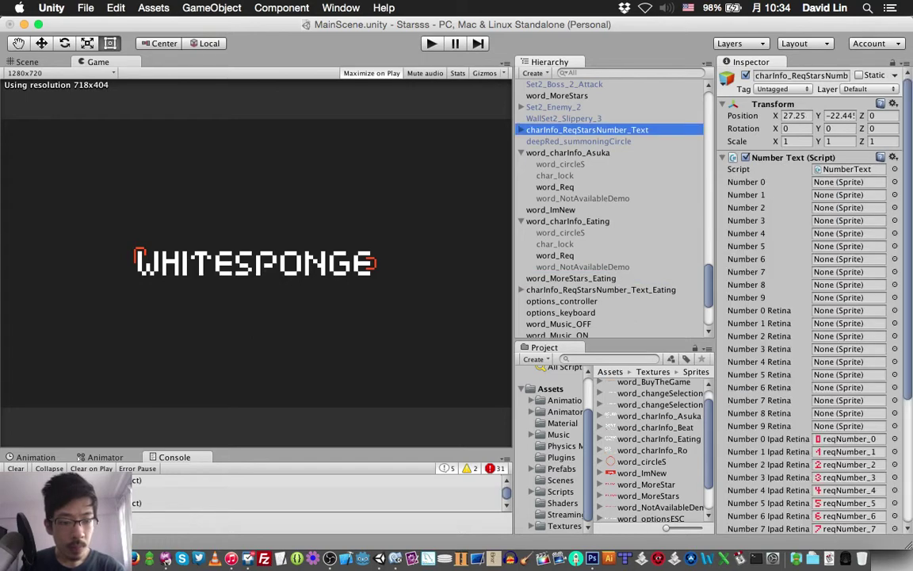
{"action": "scroll", "coordinate": [808, 302], "scroll_direction": "down", "scroll_amount": 5}
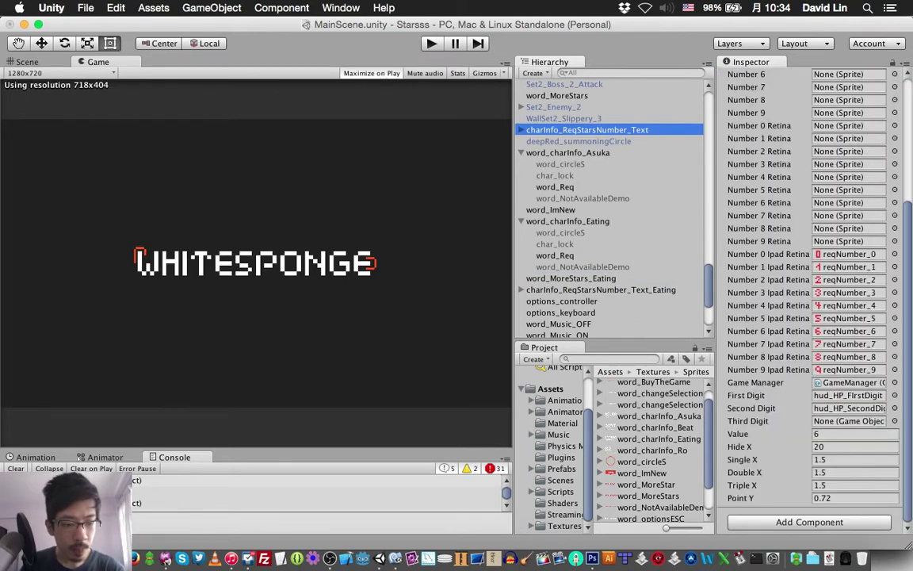
{"action": "left_click", "coordinate": [601, 289]}
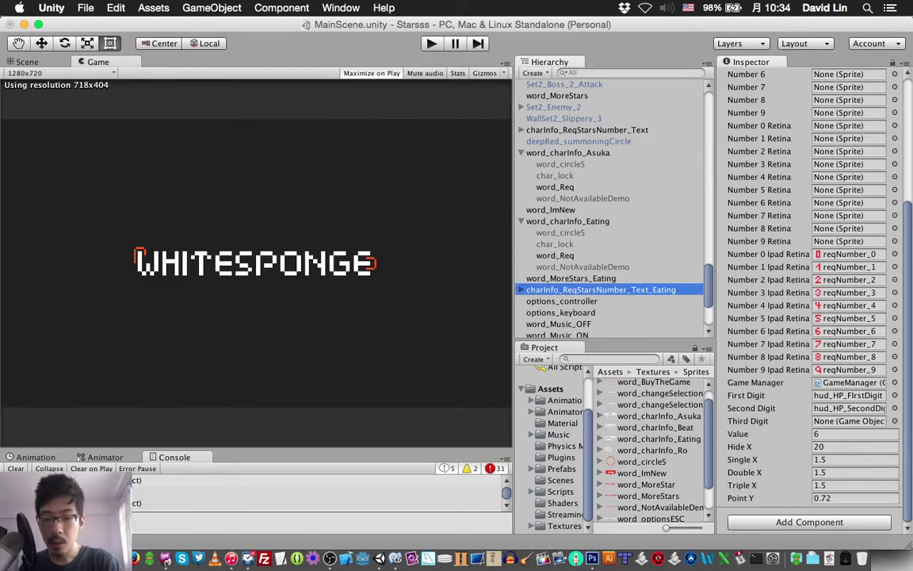
{"action": "key", "text": "super+s"}
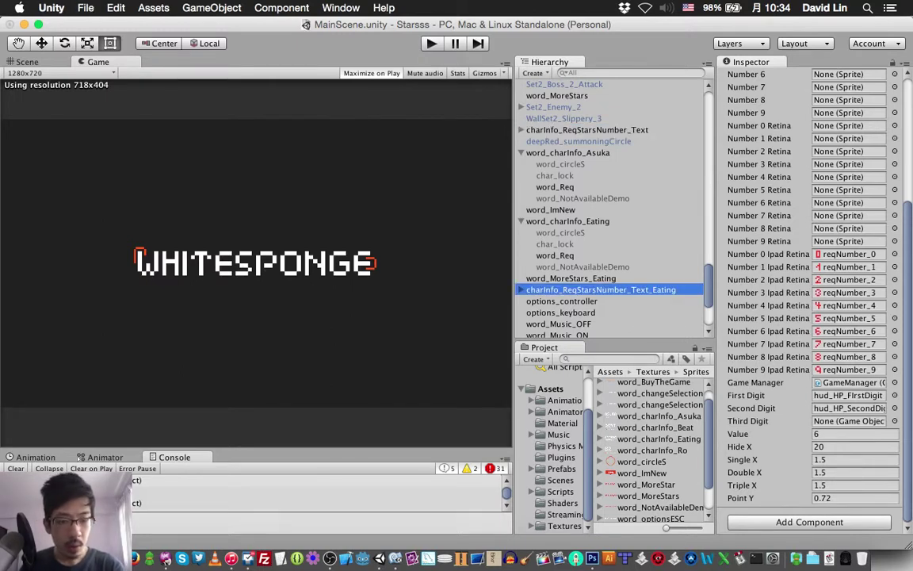
{"action": "left_click", "coordinate": [396, 558]}
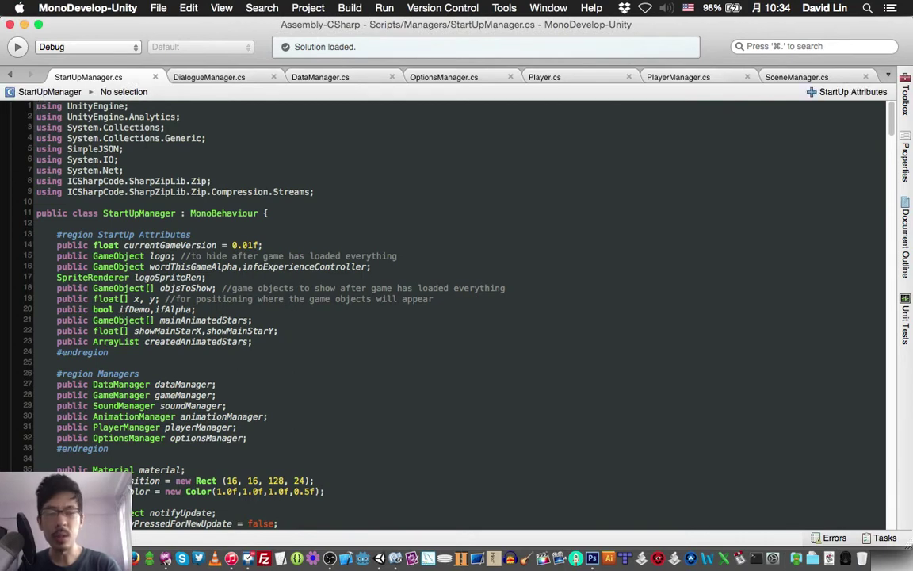
- Review PlayerManager.cs's moreStarsText positioning for requiredNumber > 9, then return to Unity
{"action": "key", "text": "ctrl+Tab"}
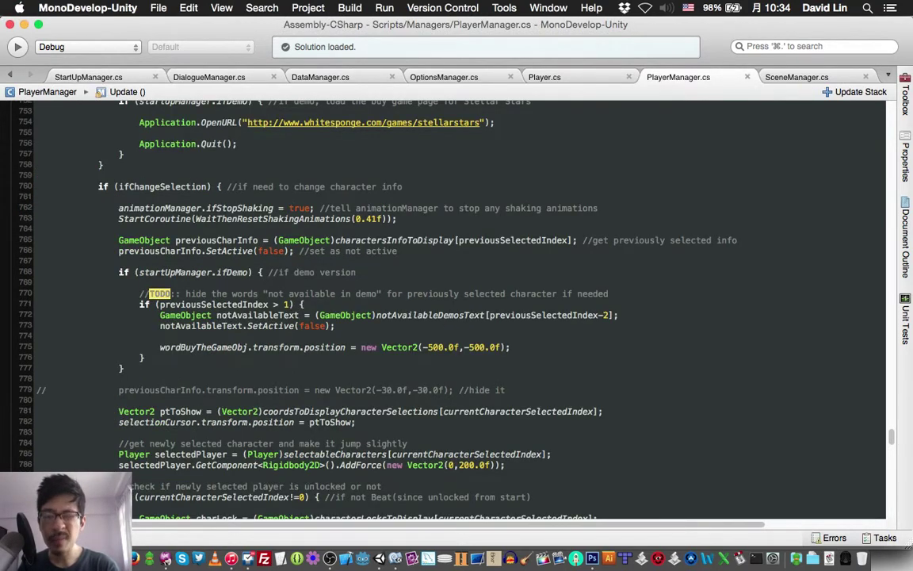
{"action": "scroll", "coordinate": [460, 309], "scroll_direction": "down", "scroll_amount": 3}
{"action": "scroll", "coordinate": [460, 309], "scroll_direction": "down", "scroll_amount": 2}
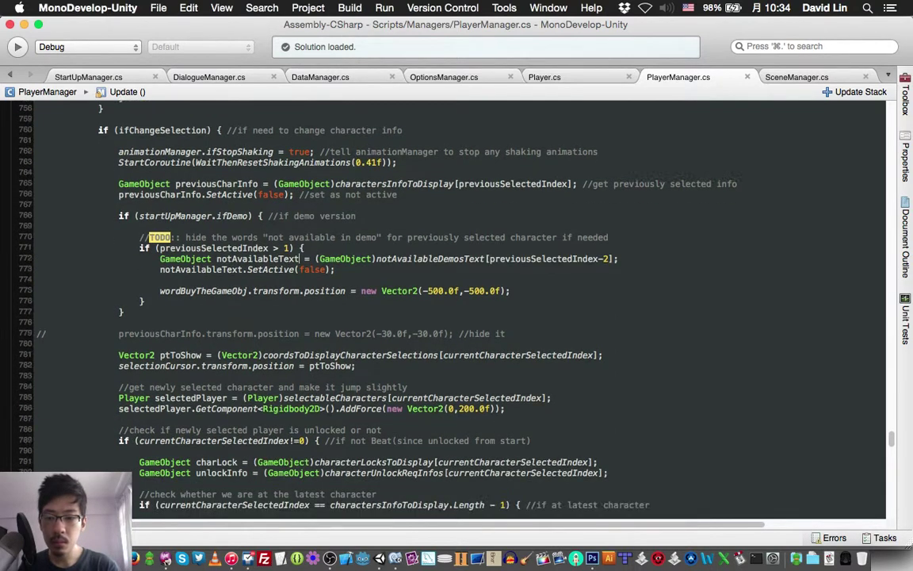
{"action": "scroll", "coordinate": [460, 310], "scroll_direction": "down", "scroll_amount": 2}
{"action": "scroll", "coordinate": [460, 309], "scroll_direction": "down", "scroll_amount": 4}
{"action": "scroll", "coordinate": [460, 309], "scroll_direction": "down", "scroll_amount": 1}
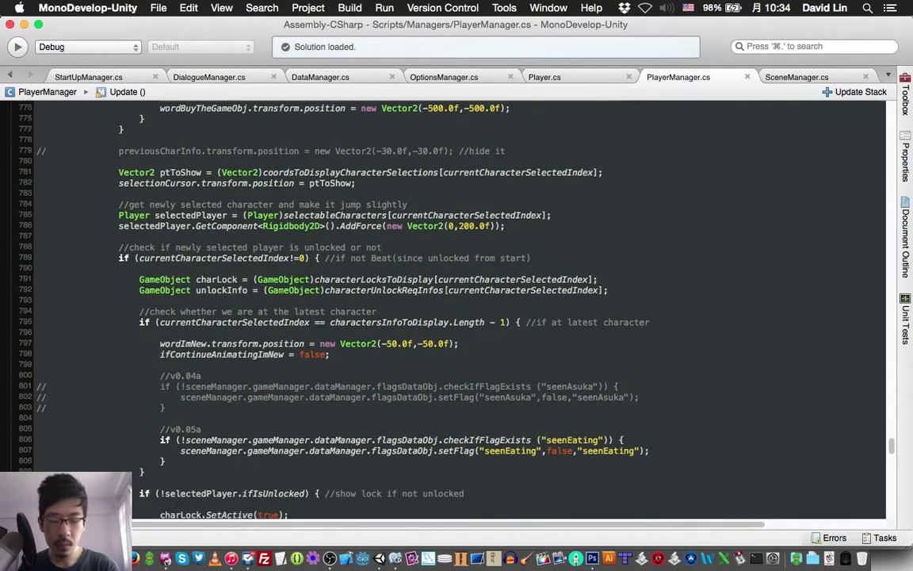
{"action": "scroll", "coordinate": [459, 309], "scroll_direction": "down", "scroll_amount": 1}
{"action": "scroll", "coordinate": [460, 309], "scroll_direction": "down", "scroll_amount": 1}
{"action": "scroll", "coordinate": [460, 309], "scroll_direction": "down", "scroll_amount": 3}
{"action": "scroll", "coordinate": [460, 310], "scroll_direction": "down", "scroll_amount": 1}
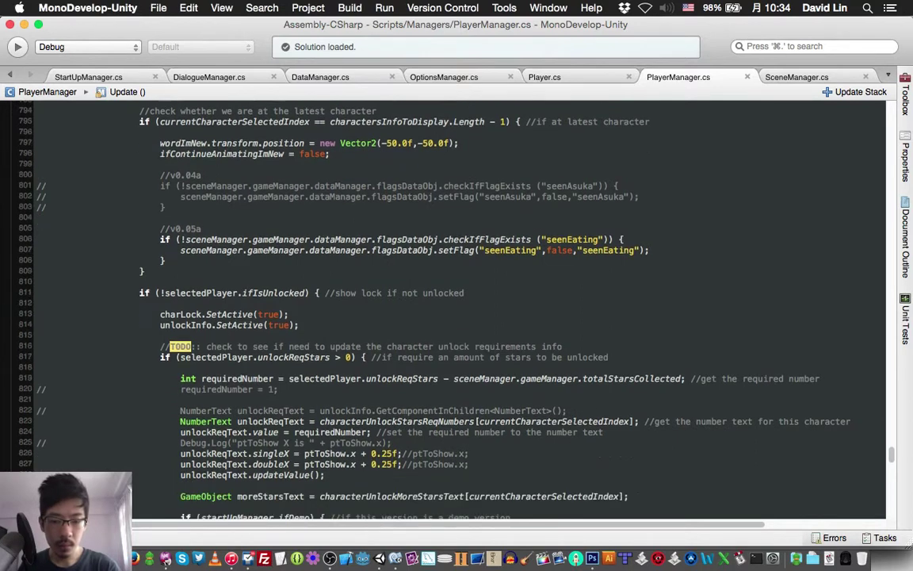
{"action": "scroll", "coordinate": [459, 309], "scroll_direction": "down", "scroll_amount": 1}
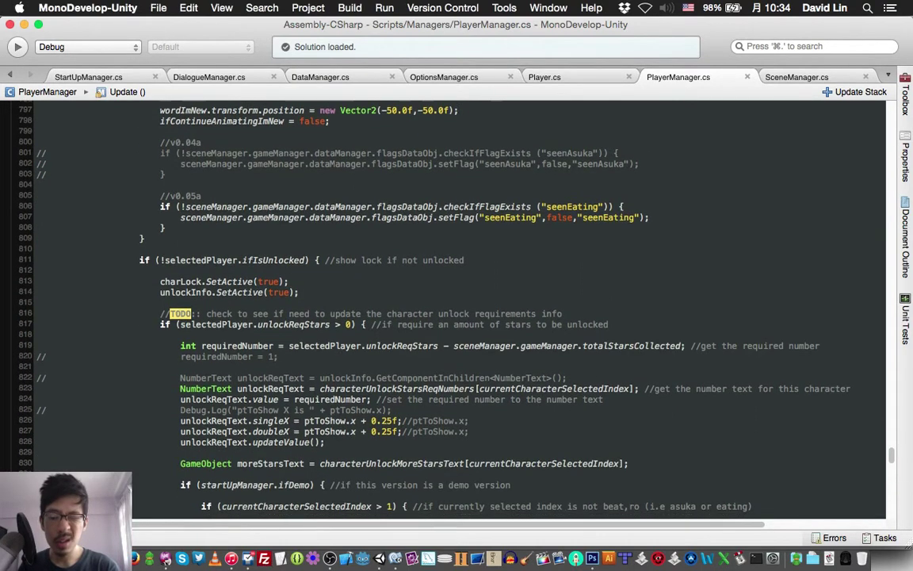
{"action": "scroll", "coordinate": [459, 309], "scroll_direction": "down", "scroll_amount": 1}
{"action": "scroll", "coordinate": [460, 309], "scroll_direction": "down", "scroll_amount": 1}
{"action": "scroll", "coordinate": [460, 309], "scroll_direction": "down", "scroll_amount": 1}
{"action": "scroll", "coordinate": [460, 309], "scroll_direction": "down", "scroll_amount": 1}
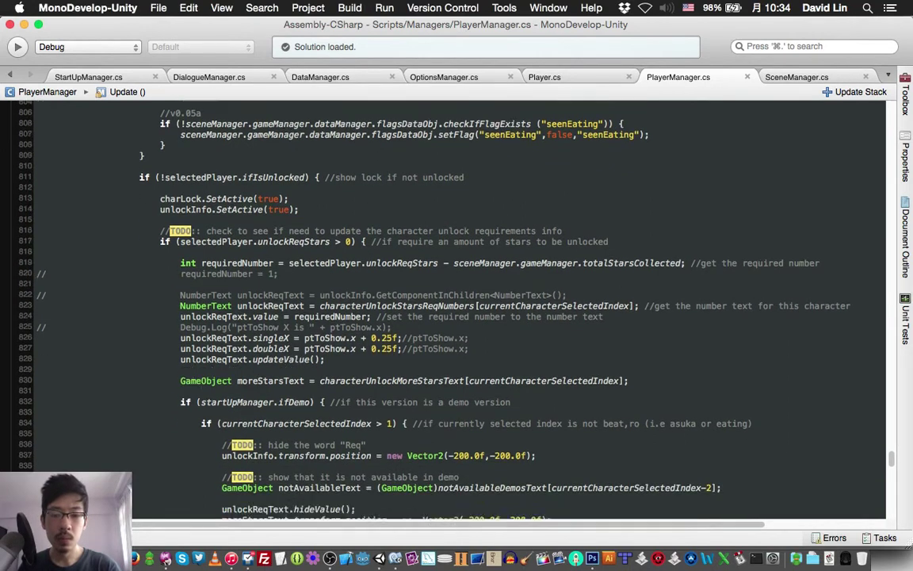
{"action": "scroll", "coordinate": [460, 309], "scroll_direction": "down", "scroll_amount": 1}
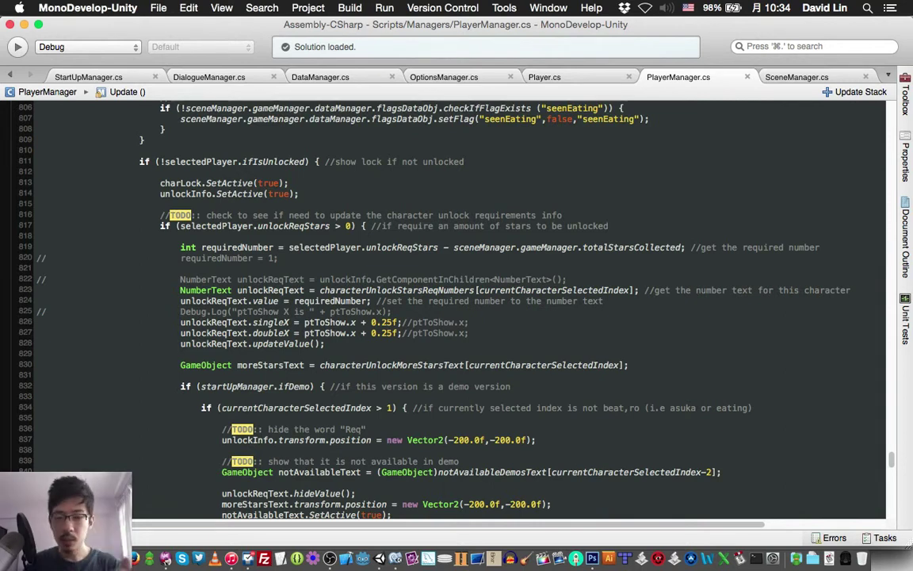
{"action": "scroll", "coordinate": [452, 309], "scroll_direction": "down", "scroll_amount": 2}
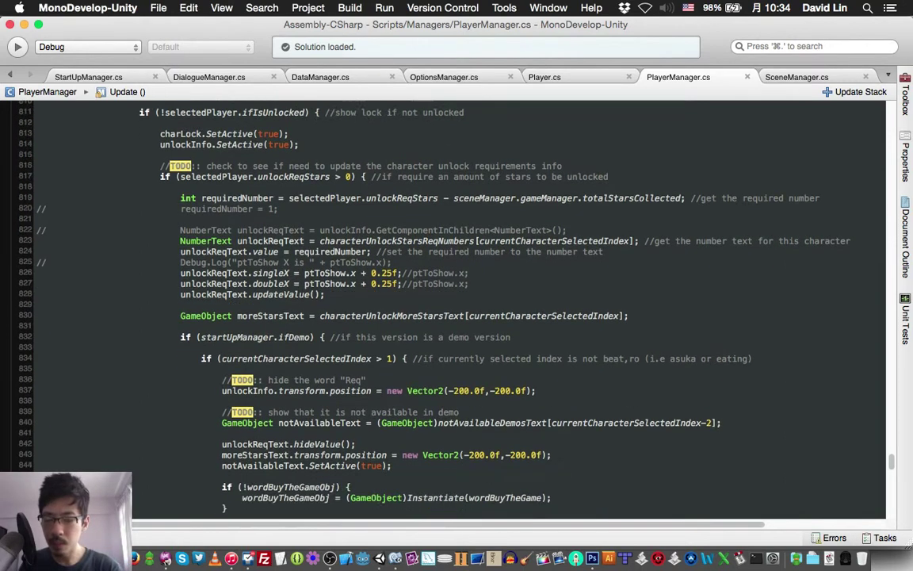
{"action": "scroll", "coordinate": [452, 309], "scroll_direction": "down", "scroll_amount": 3}
{"action": "scroll", "coordinate": [452, 310], "scroll_direction": "down", "scroll_amount": 2}
{"action": "scroll", "coordinate": [452, 310], "scroll_direction": "down", "scroll_amount": 1}
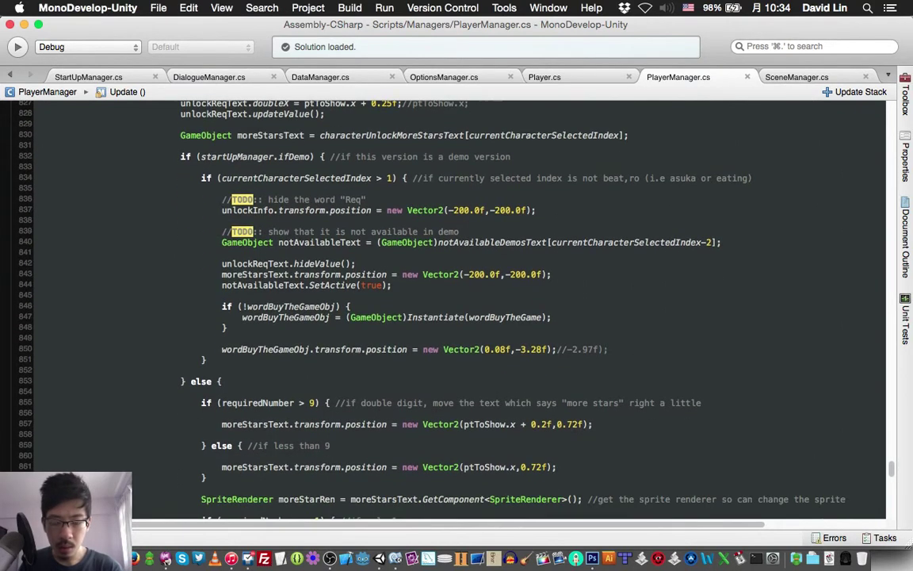
{"action": "scroll", "coordinate": [452, 309], "scroll_direction": "down", "scroll_amount": 1}
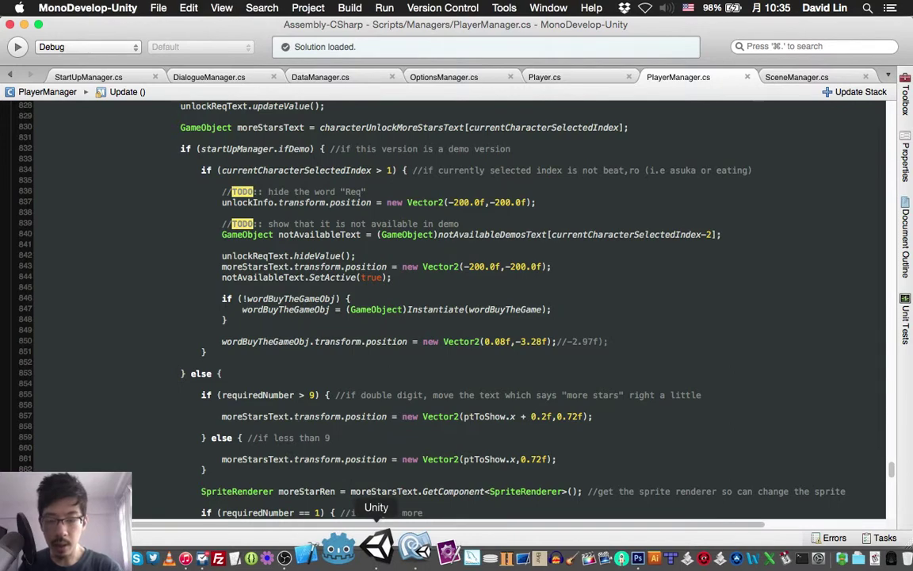
{"action": "left_click", "coordinate": [379, 545]}
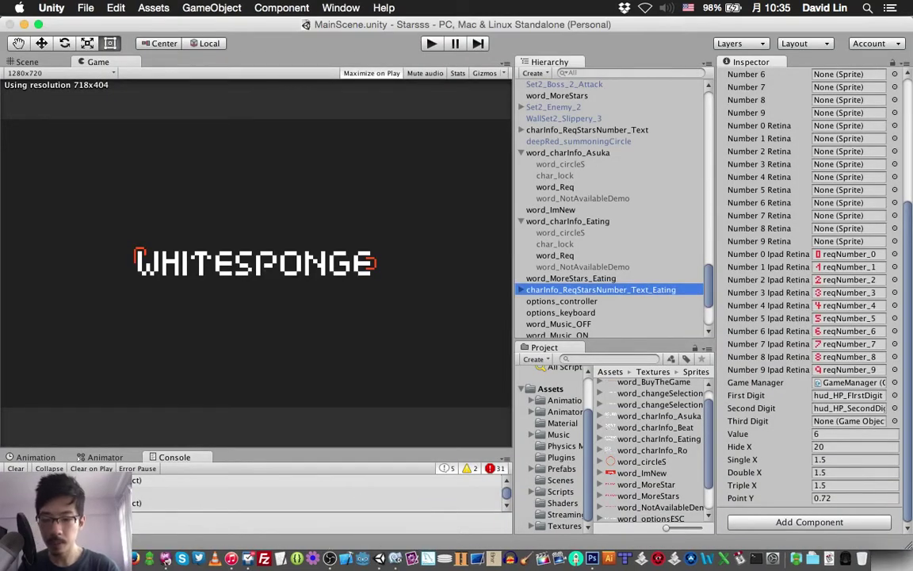
- Check the streaming software, return to Unity, and enter Play mode
{"action": "left_click", "coordinate": [327, 557]}
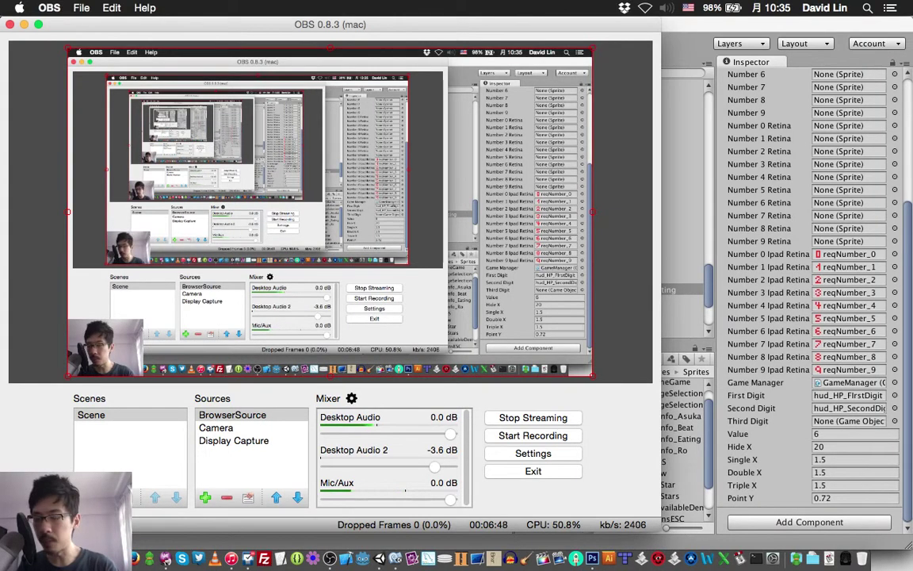
{"action": "key", "text": "super+Tab"}
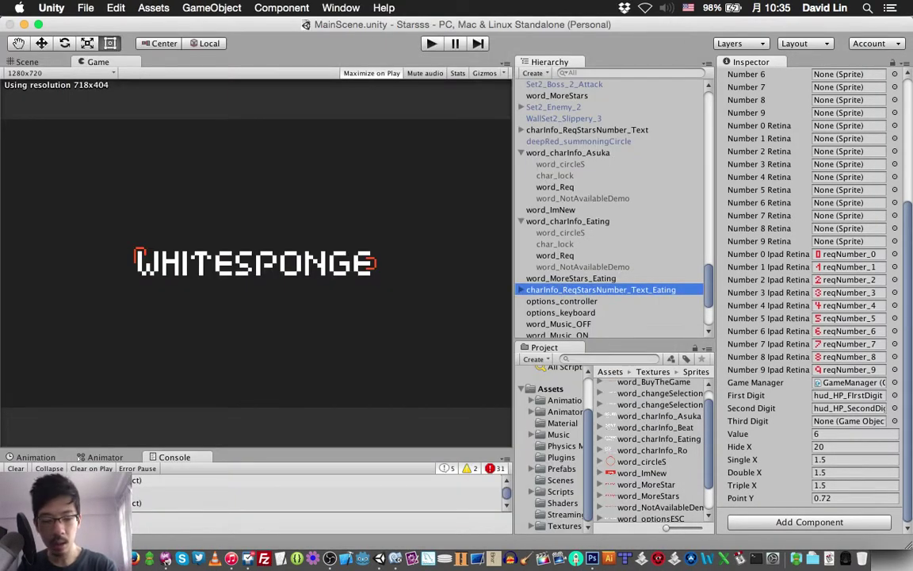
{"action": "key", "text": "super+p"}
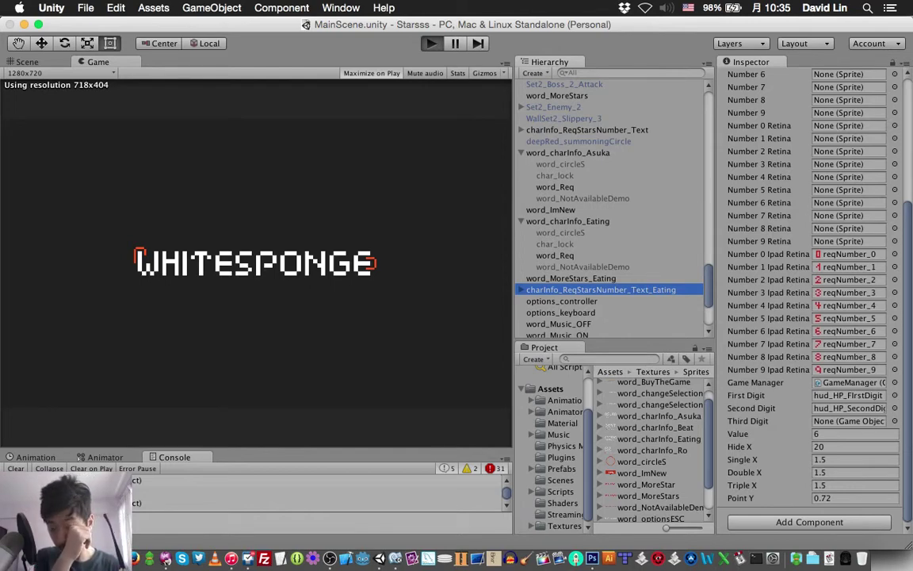
- Reach character select, toggle between ASUKA (REQ 50) and EATING (REQ 99), then stop play
{"action": "key", "text": "super+p"}
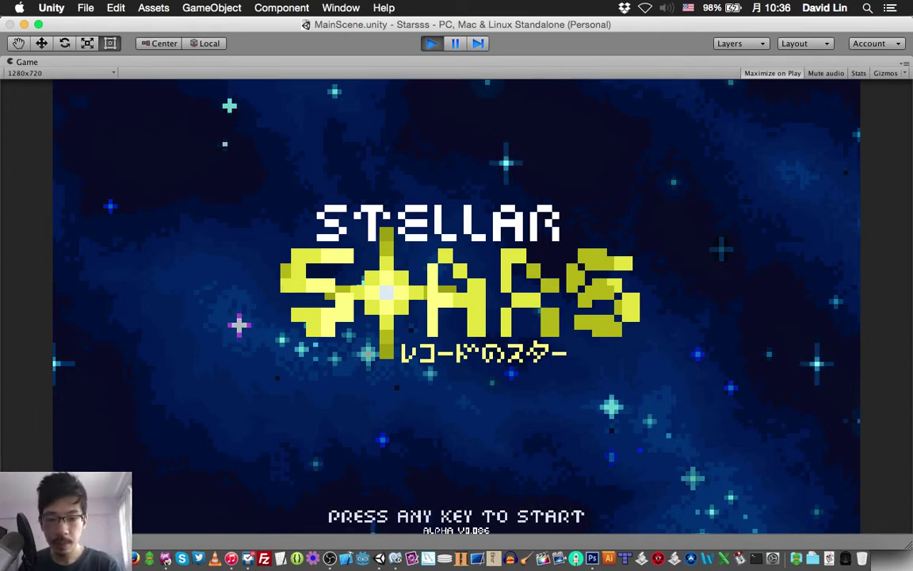
{"action": "key", "text": "Return"}
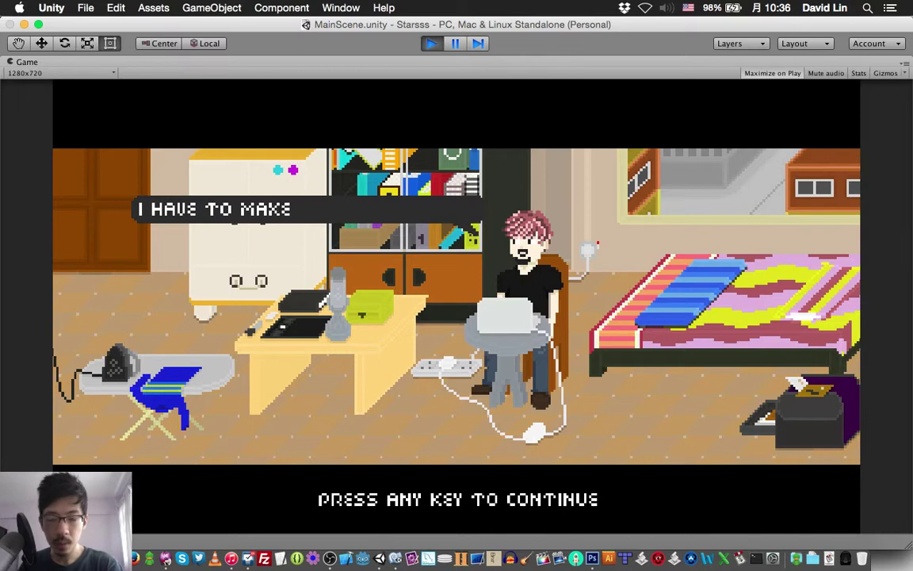
{"action": "key", "text": "Return"}
{"action": "key", "text": "Right"}
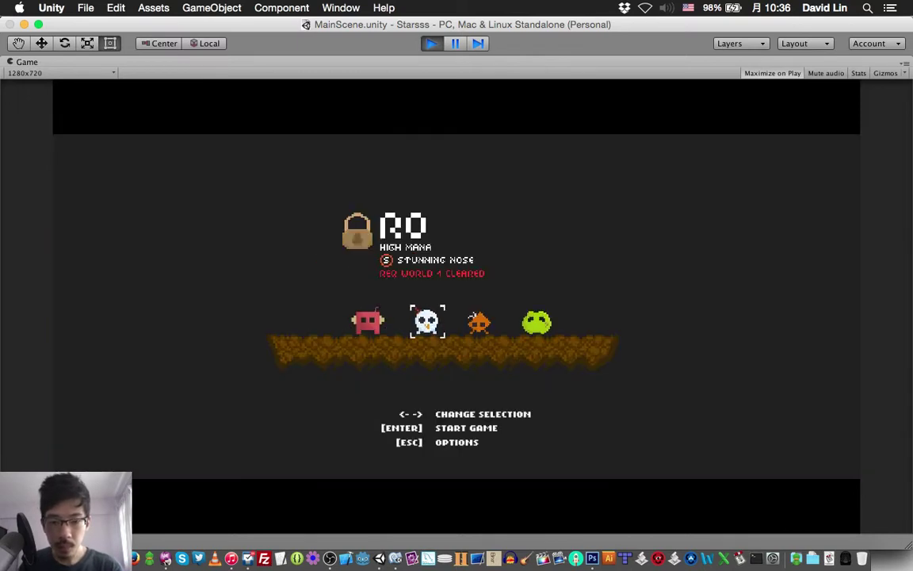
{"action": "key", "text": "Right"}
{"action": "key", "text": "Right"}
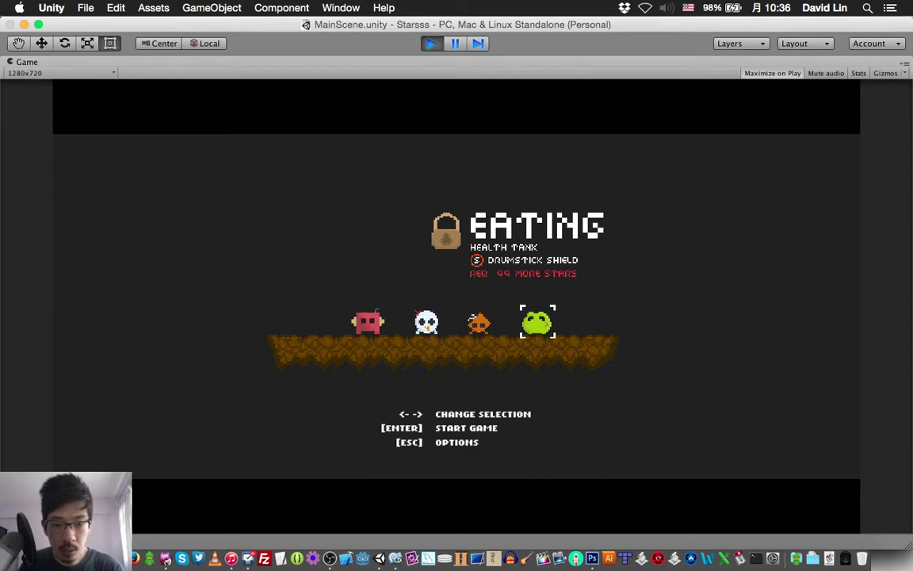
{"action": "key", "text": "Left"}
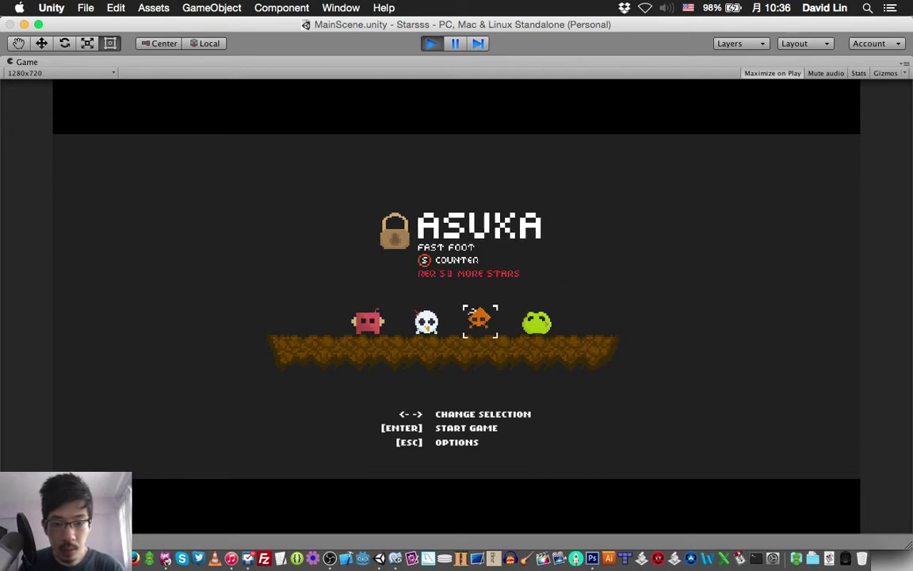
{"action": "key", "text": "Right"}
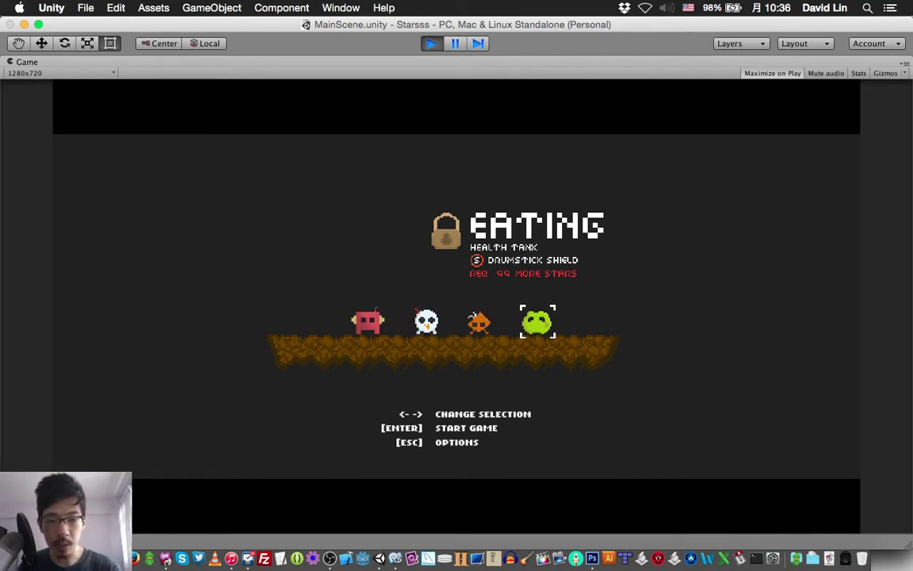
{"action": "key", "text": "Left"}
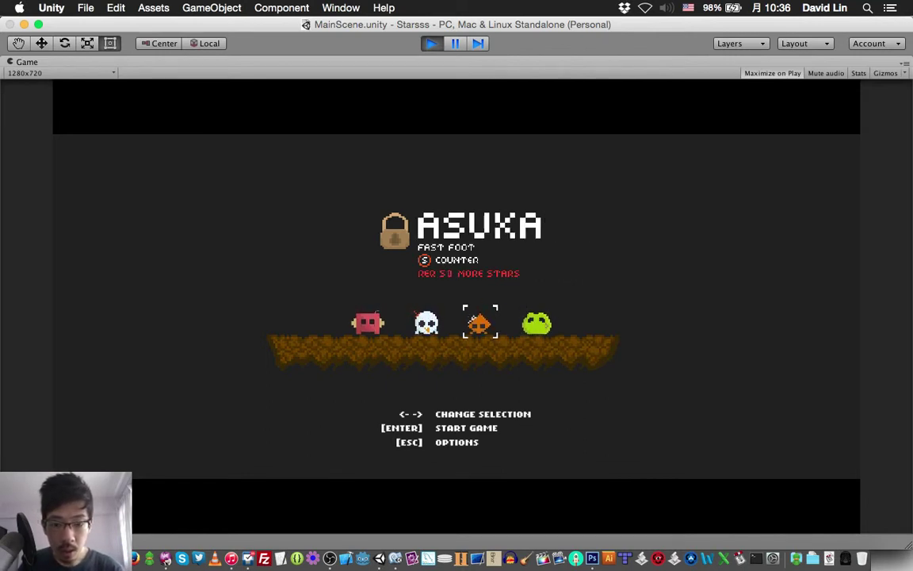
{"action": "key", "text": "Right"}
{"action": "key", "text": "Left"}
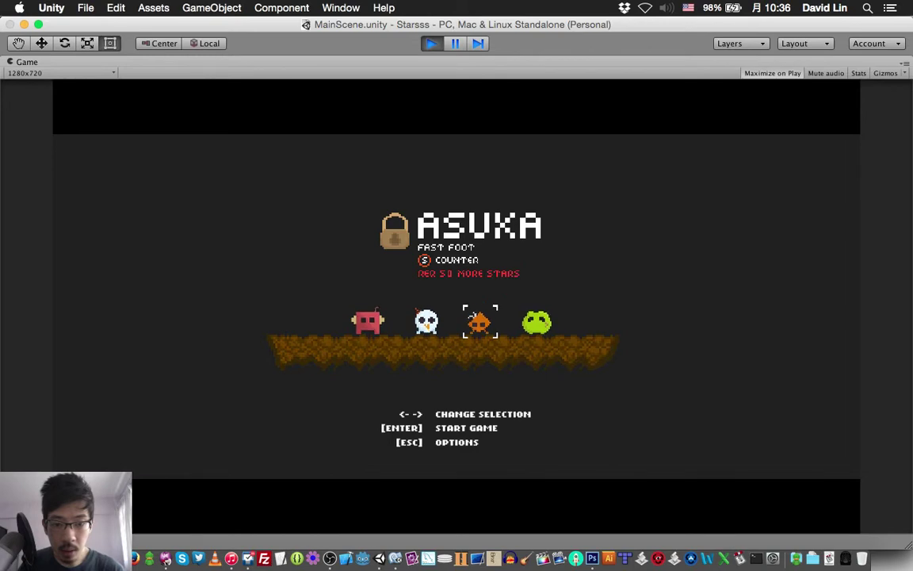
{"action": "key", "text": "super+p"}
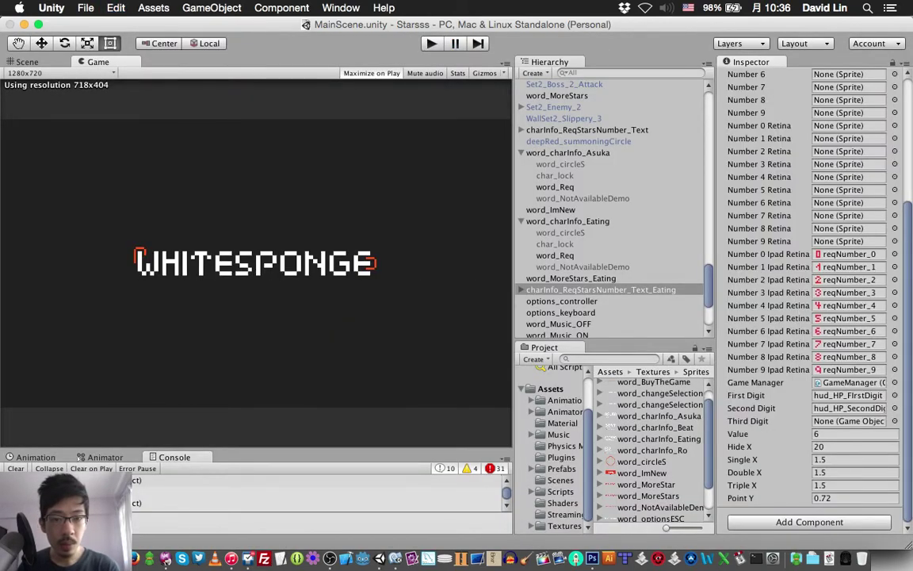
- Select Asuka in the Hierarchy to show its character settings
{"action": "scroll", "coordinate": [611, 206], "scroll_direction": "up", "scroll_amount": 5}
{"action": "scroll", "coordinate": [610, 206], "scroll_direction": "up", "scroll_amount": 5}
{"action": "scroll", "coordinate": [611, 206], "scroll_direction": "up", "scroll_amount": 5}
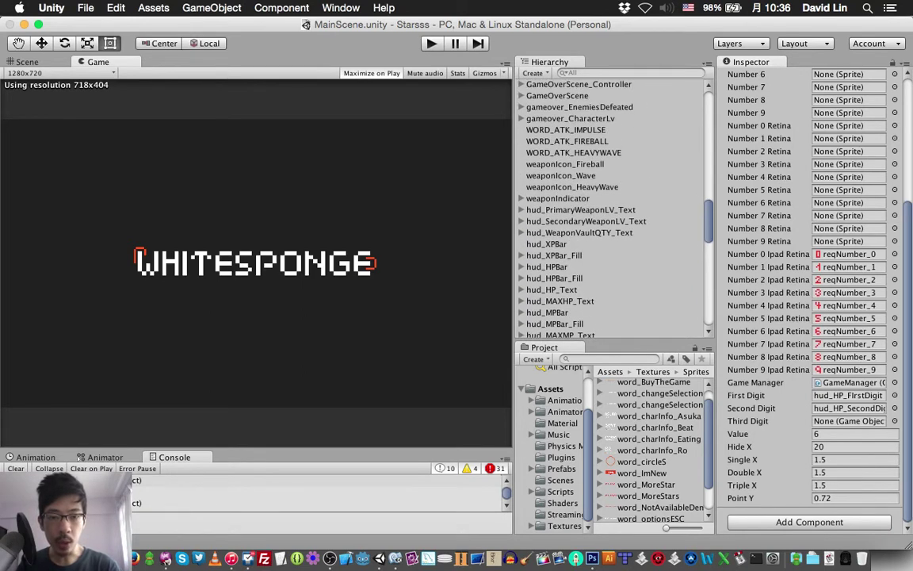
{"action": "scroll", "coordinate": [610, 207], "scroll_direction": "up", "scroll_amount": 5}
{"action": "scroll", "coordinate": [611, 206], "scroll_direction": "up", "scroll_amount": 2}
{"action": "scroll", "coordinate": [610, 206], "scroll_direction": "up", "scroll_amount": 3}
{"action": "scroll", "coordinate": [610, 206], "scroll_direction": "up", "scroll_amount": 4}
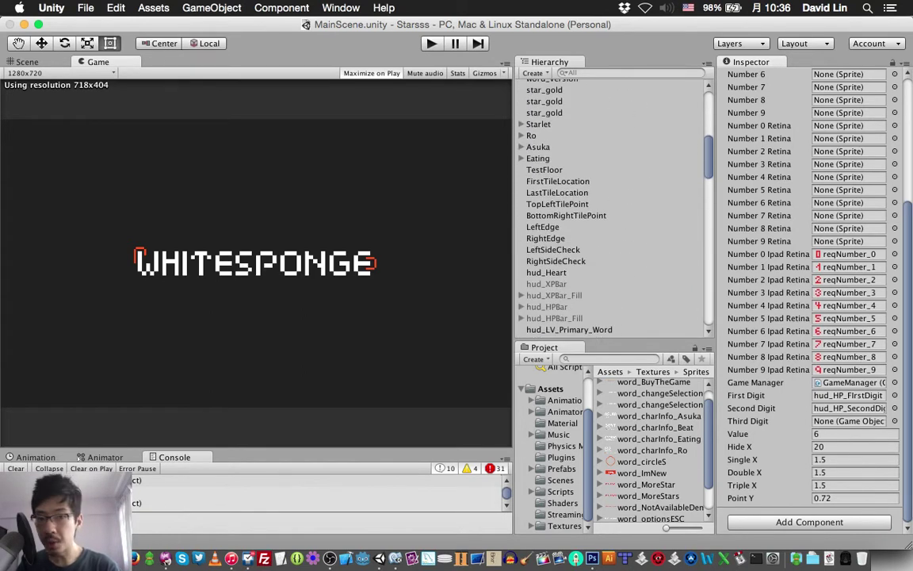
{"action": "scroll", "coordinate": [610, 206], "scroll_direction": "up", "scroll_amount": 4}
{"action": "left_click", "coordinate": [538, 256]}
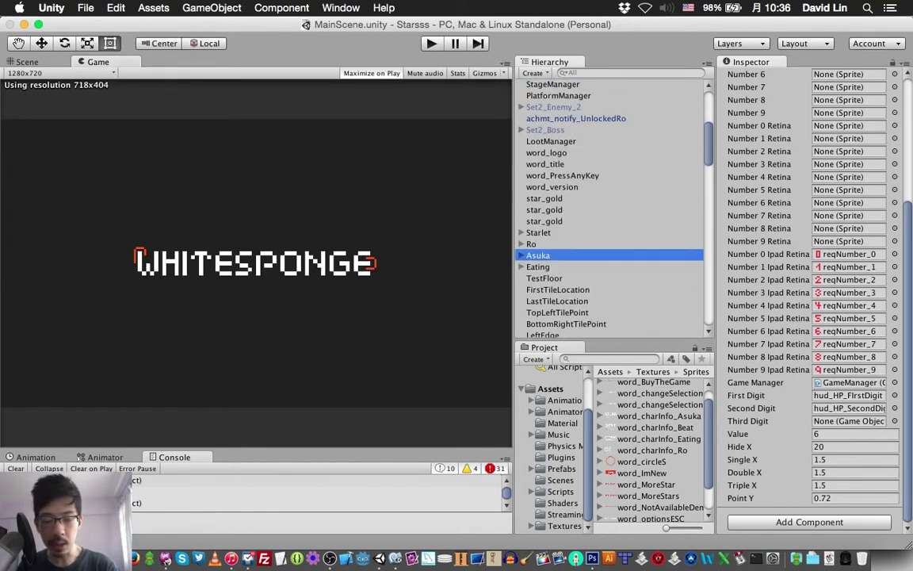
- Set Asuka's Unlock Req Stars to 99, save the scene, and enter Play mode
{"action": "scroll", "coordinate": [812, 301], "scroll_direction": "down", "scroll_amount": 5}
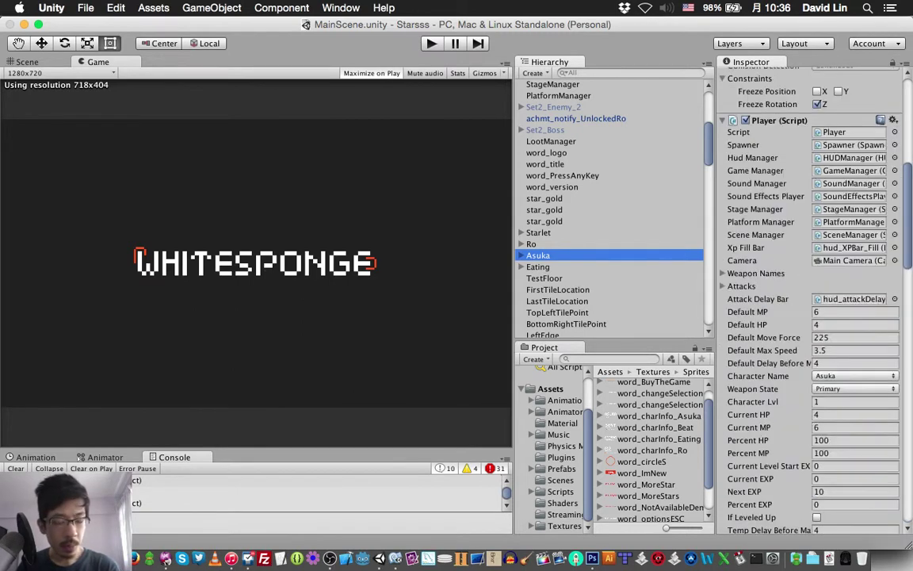
{"action": "scroll", "coordinate": [812, 302], "scroll_direction": "down", "scroll_amount": 10}
{"action": "scroll", "coordinate": [812, 302], "scroll_direction": "down", "scroll_amount": 2}
{"action": "scroll", "coordinate": [813, 301], "scroll_direction": "down", "scroll_amount": 2}
{"action": "scroll", "coordinate": [812, 301], "scroll_direction": "down", "scroll_amount": 3}
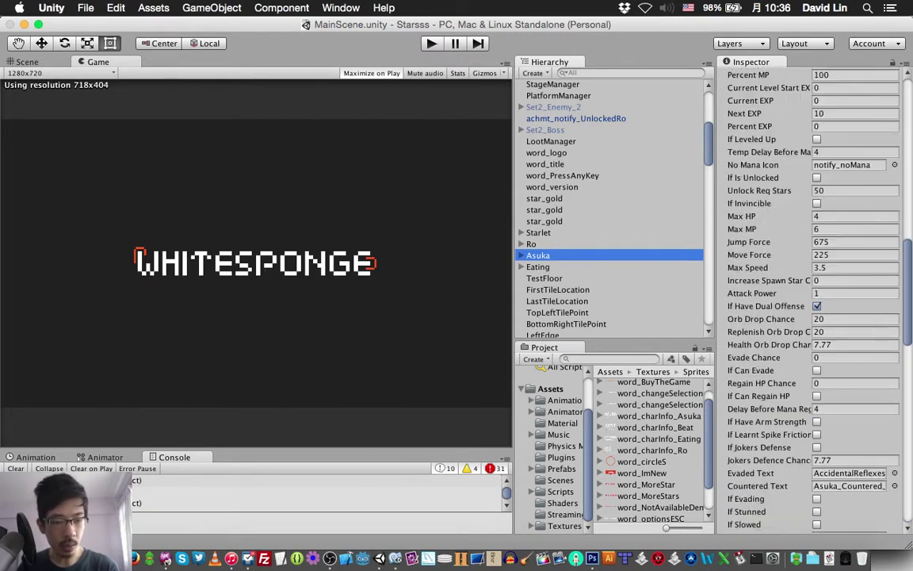
{"action": "scroll", "coordinate": [813, 301], "scroll_direction": "down", "scroll_amount": 2}
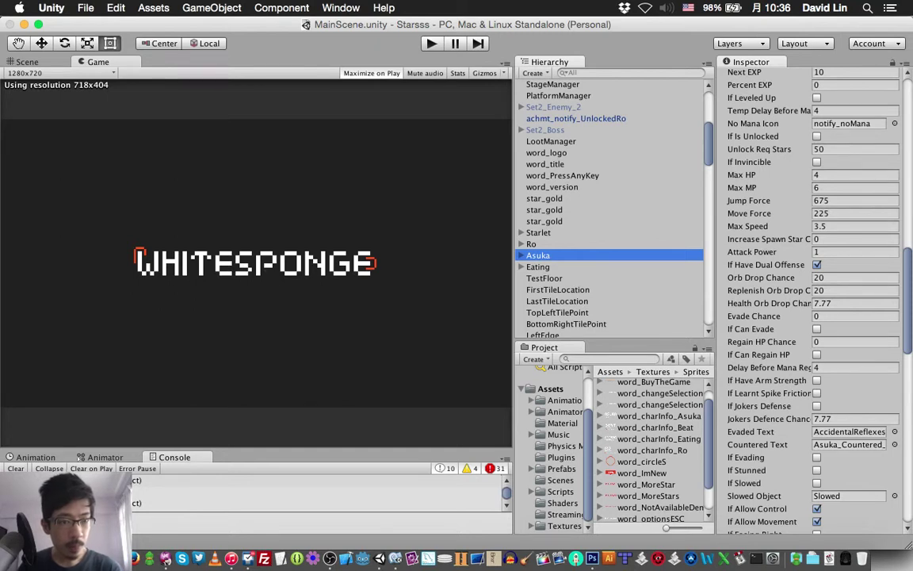
{"action": "left_click", "coordinate": [855, 149]}
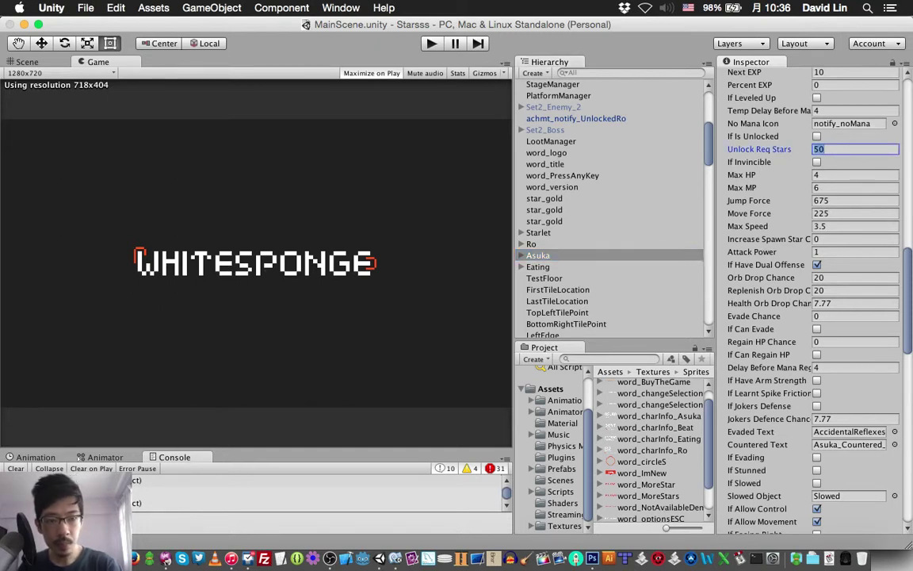
{"action": "type", "text": "99"}
{"action": "key", "text": "Tab"}
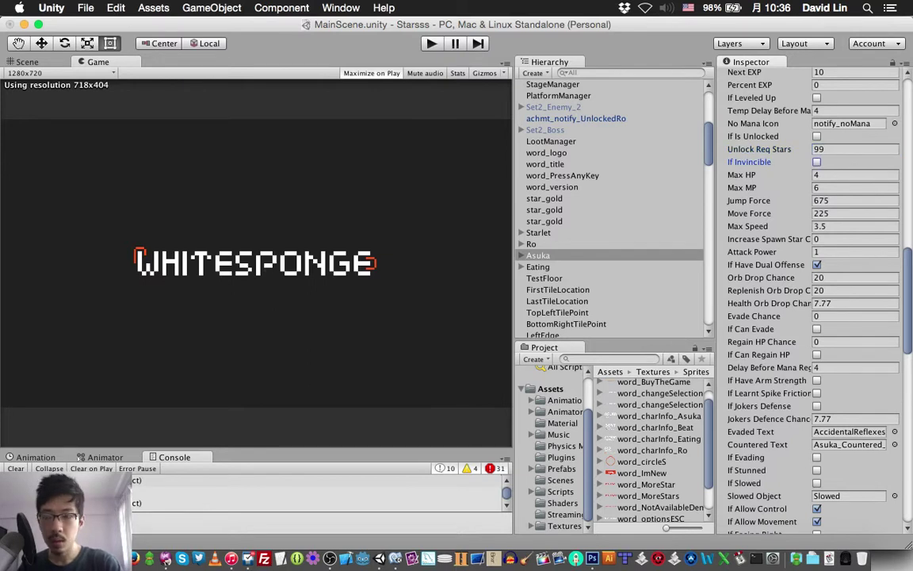
{"action": "key", "text": "super+s"}
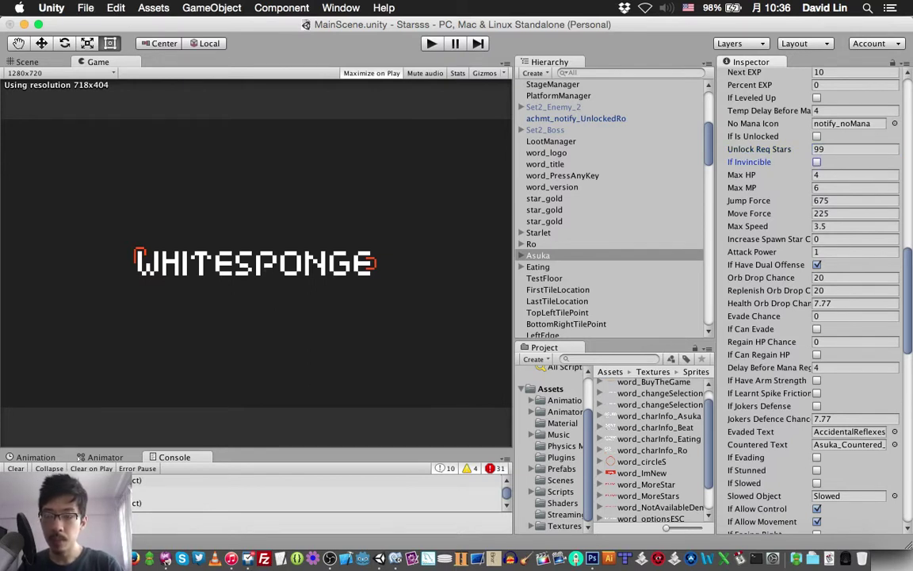
{"action": "key", "text": "super+p"}
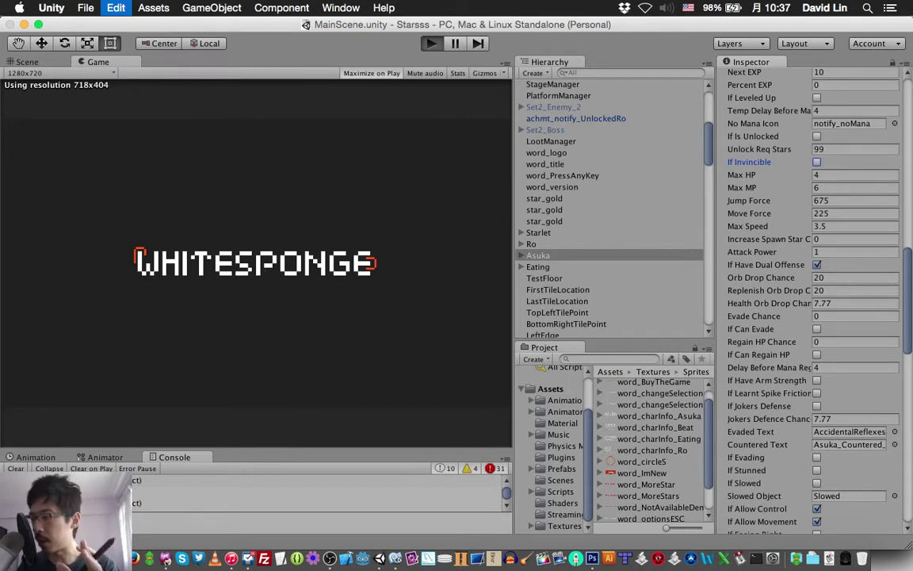
- Start the game and skip the title and intro to reach character select
{"action": "key", "text": "super+p"}
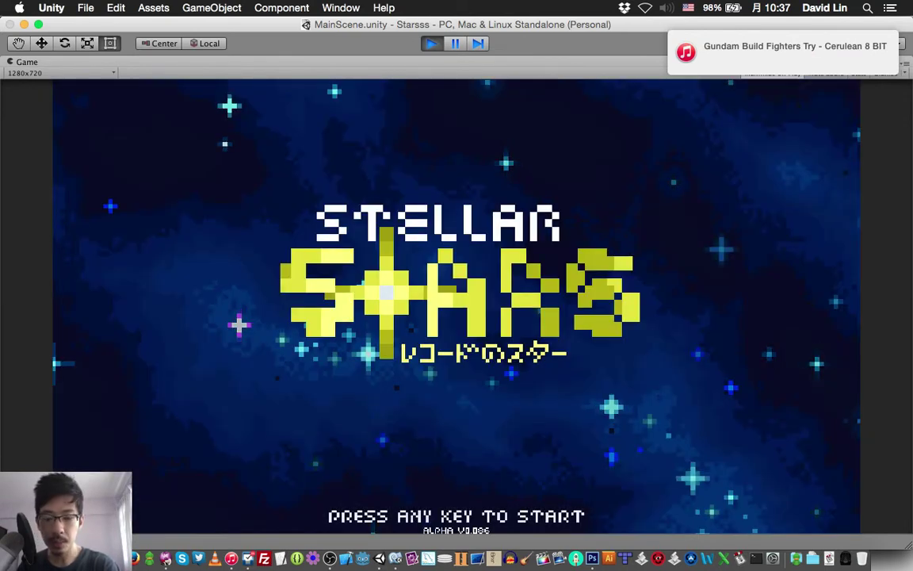
{"action": "key", "text": "Return"}
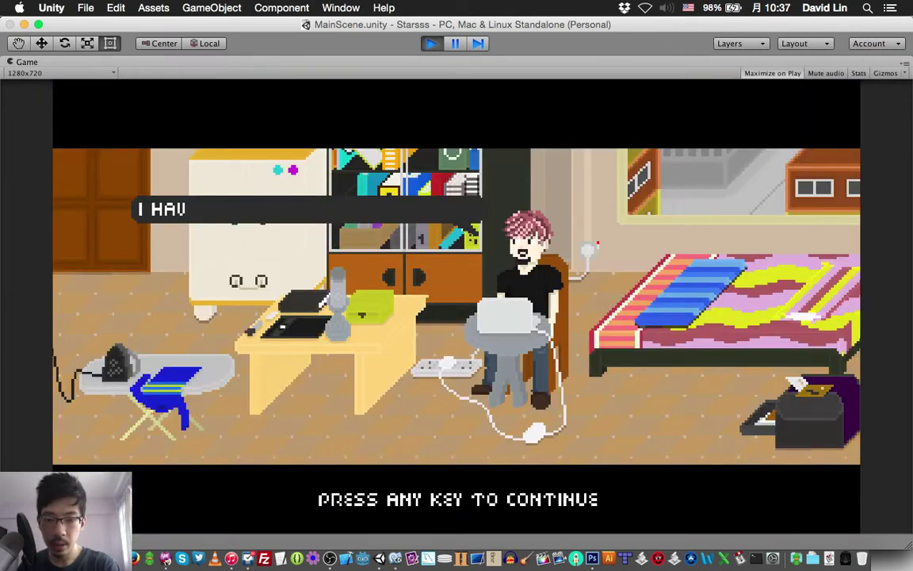
{"action": "key", "text": "Return"}
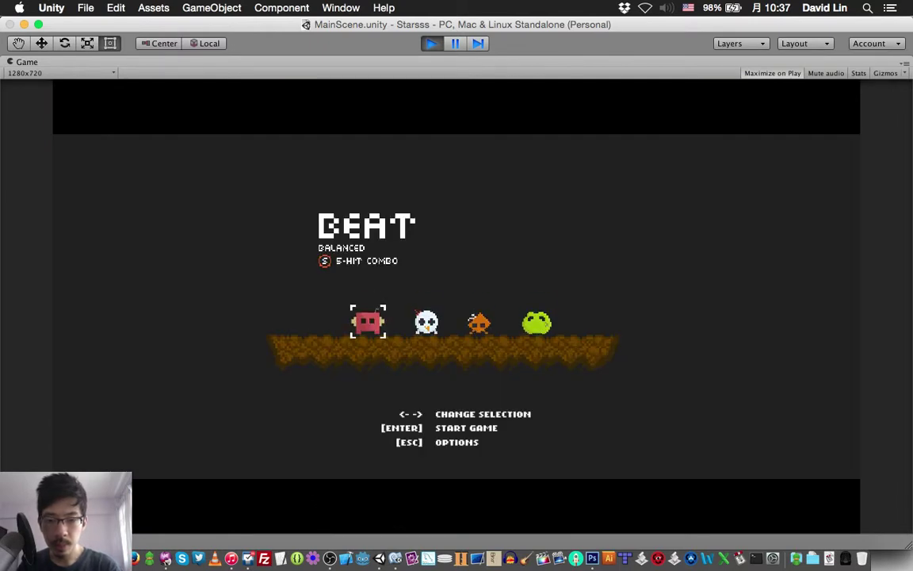
{"action": "key", "text": "Right"}
{"action": "key", "text": "Right"}
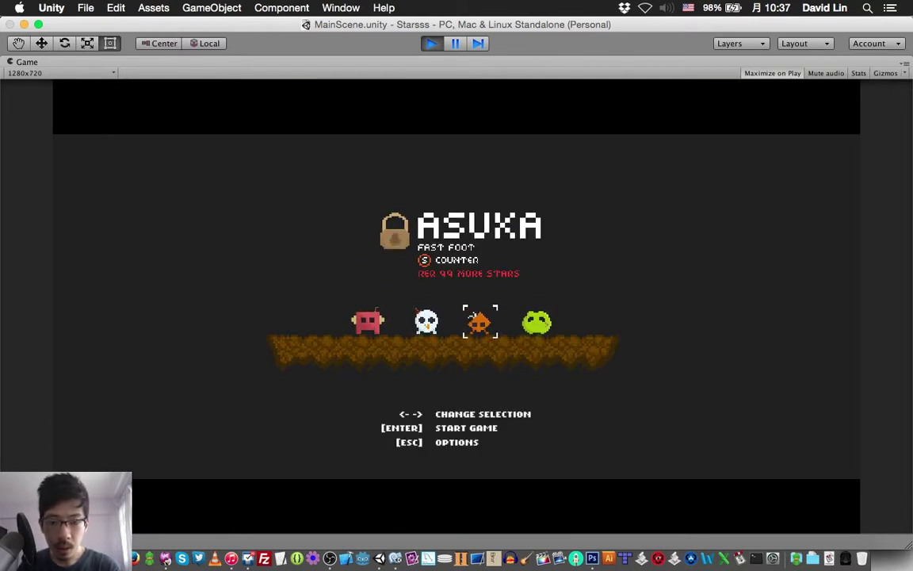
{"action": "key", "text": "Right"}
- Compare ASUKA's and EATING's REQ 99 MORE STARS panels, then stop play
{"action": "key", "text": "Left"}
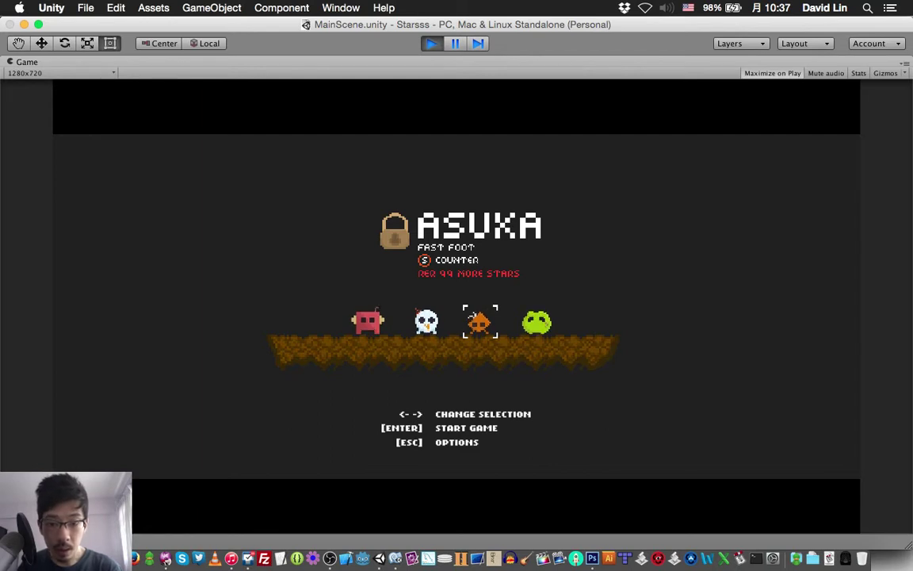
{"action": "key", "text": "Right"}
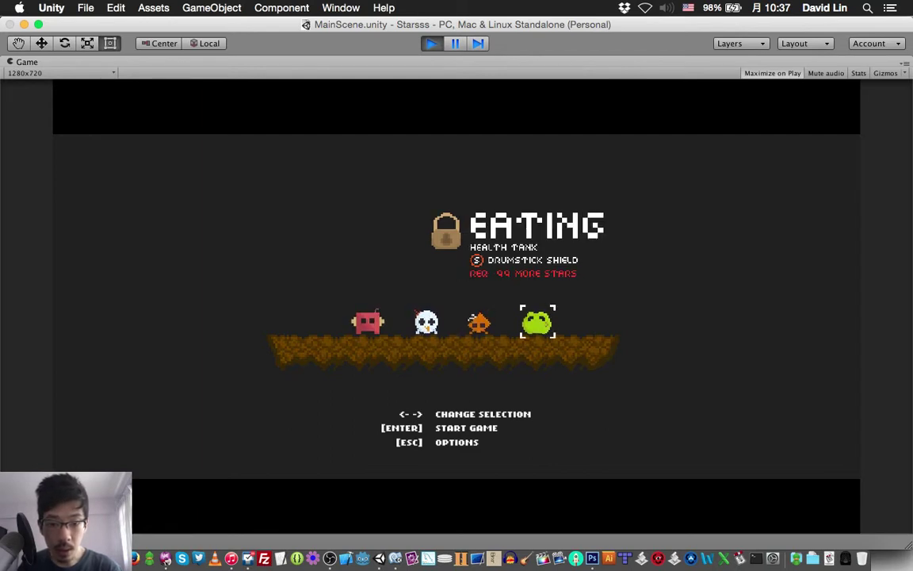
{"action": "key", "text": "Left"}
{"action": "key", "text": "Right"}
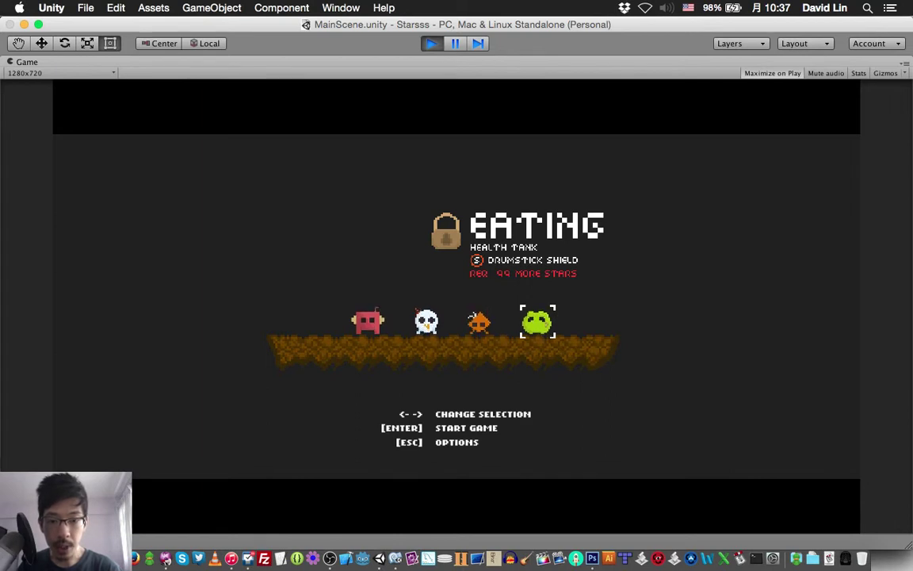
{"action": "key", "text": "Left"}
{"action": "key", "text": "Right"}
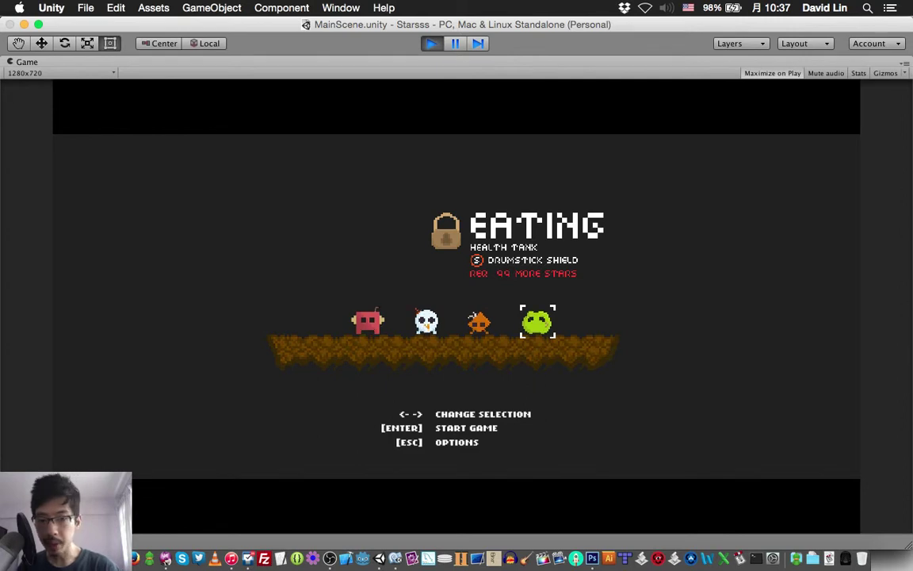
{"action": "key", "text": "Left"}
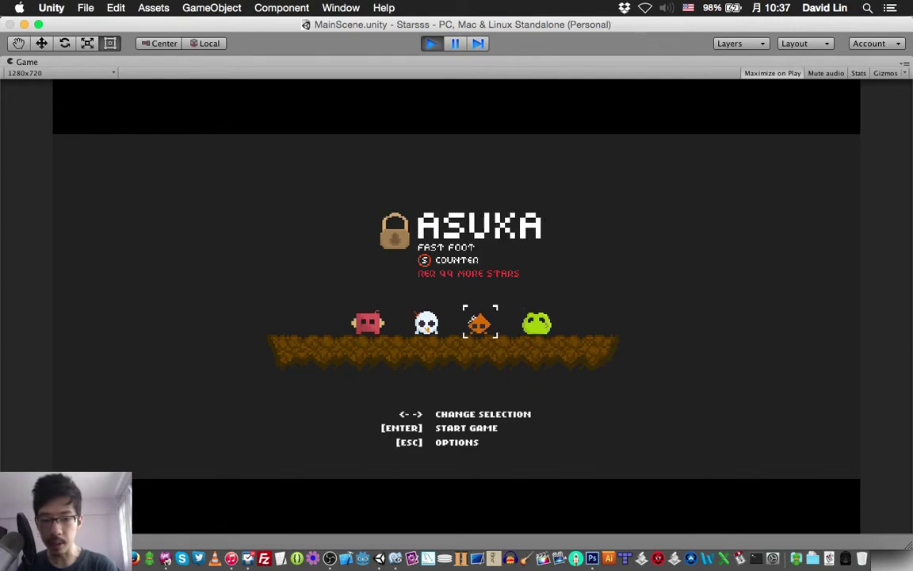
{"action": "key", "text": "super+p"}
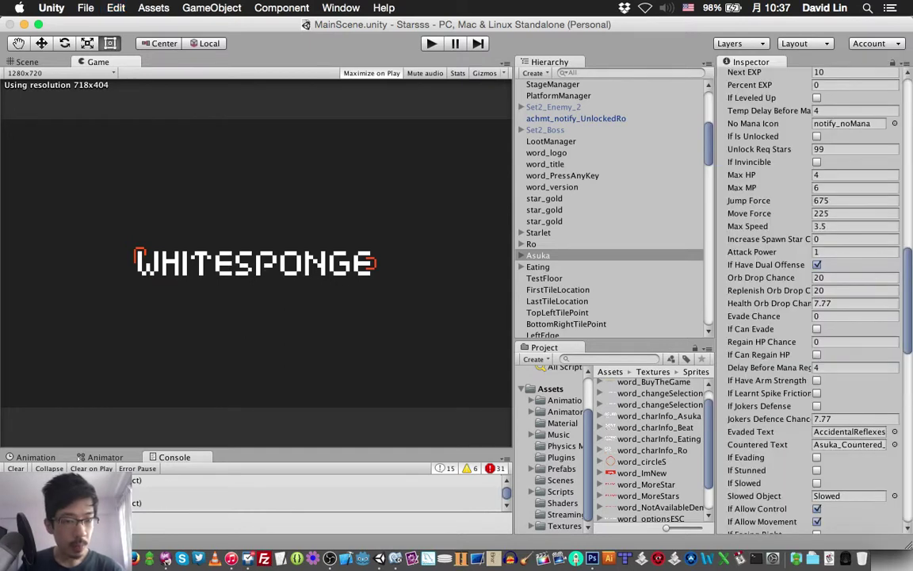
- Set Asuka's Unlock Req Stars back to 50 and save the scene
{"action": "left_click", "coordinate": [841, 149]}
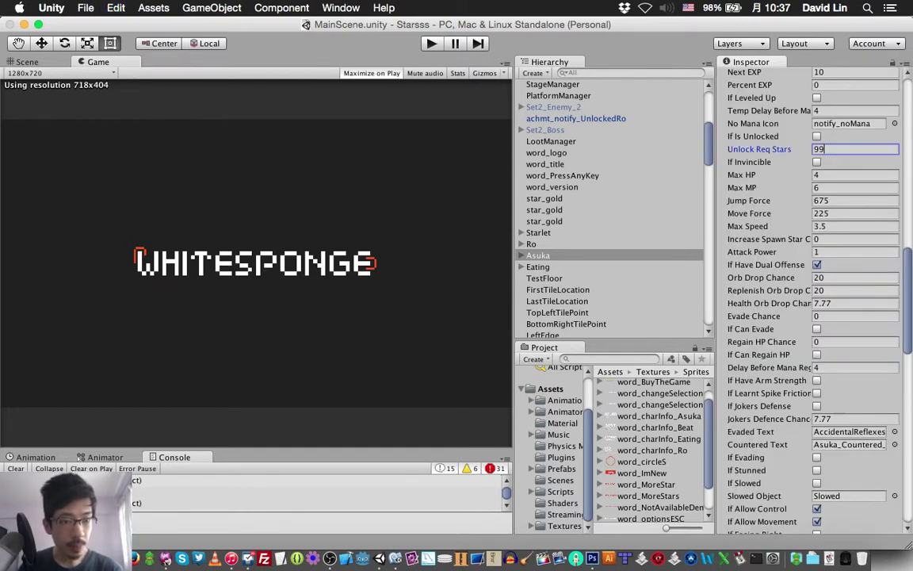
{"action": "type", "text": "50"}
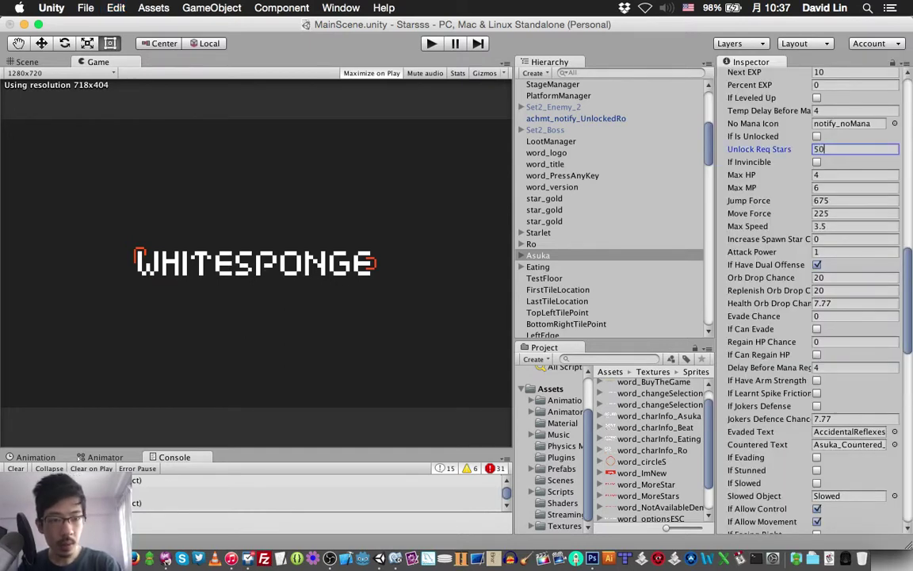
{"action": "key", "text": "Tab"}
{"action": "key", "text": "super+s"}
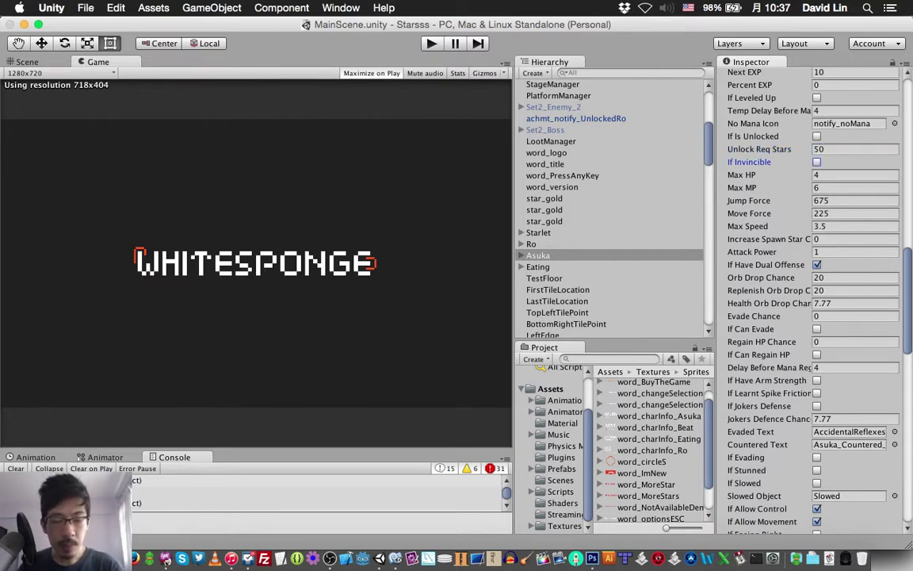
- Scroll the Hierarchy down to charInfo_ReqStarsNumber_Text
{"action": "scroll", "coordinate": [610, 206], "scroll_direction": "down", "scroll_amount": 4}
{"action": "scroll", "coordinate": [610, 206], "scroll_direction": "down", "scroll_amount": 7}
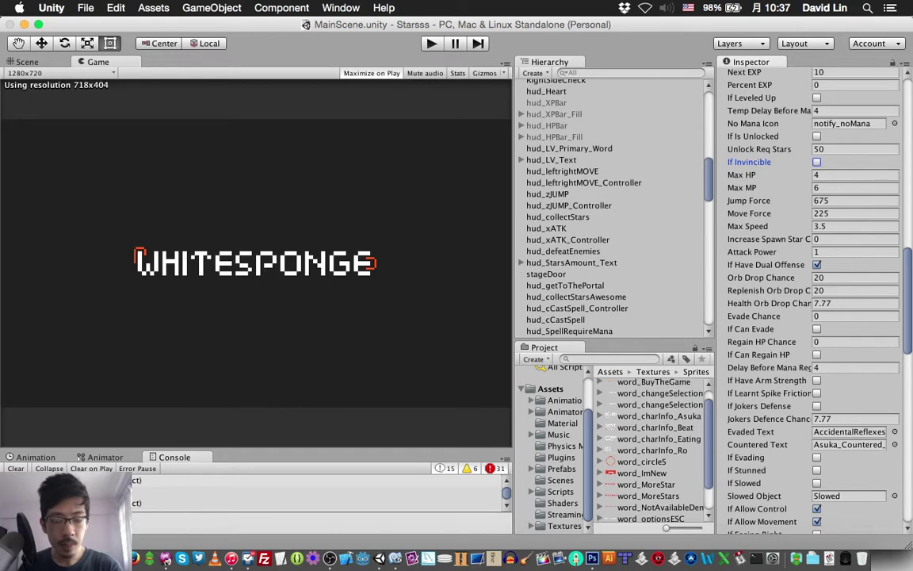
{"action": "scroll", "coordinate": [610, 206], "scroll_direction": "down", "scroll_amount": 3}
{"action": "scroll", "coordinate": [610, 206], "scroll_direction": "down", "scroll_amount": 3}
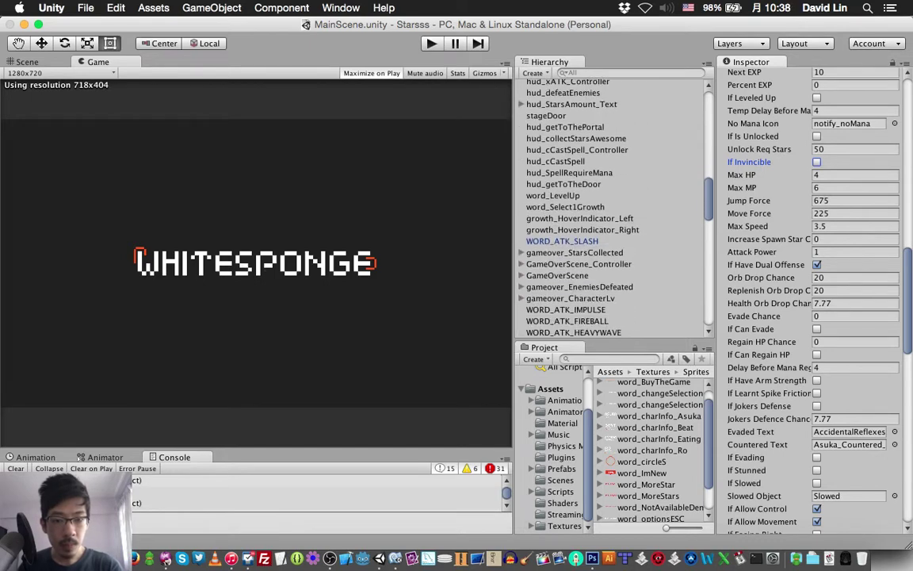
{"action": "scroll", "coordinate": [611, 206], "scroll_direction": "down", "scroll_amount": 3}
{"action": "scroll", "coordinate": [611, 206], "scroll_direction": "down", "scroll_amount": 3}
{"action": "scroll", "coordinate": [610, 206], "scroll_direction": "down", "scroll_amount": 4}
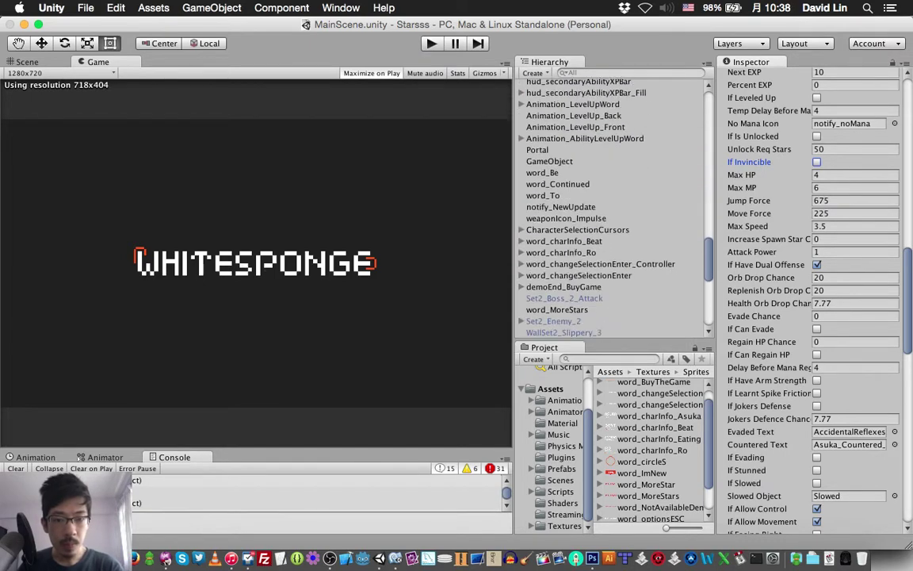
{"action": "scroll", "coordinate": [610, 206], "scroll_direction": "down", "scroll_amount": 2}
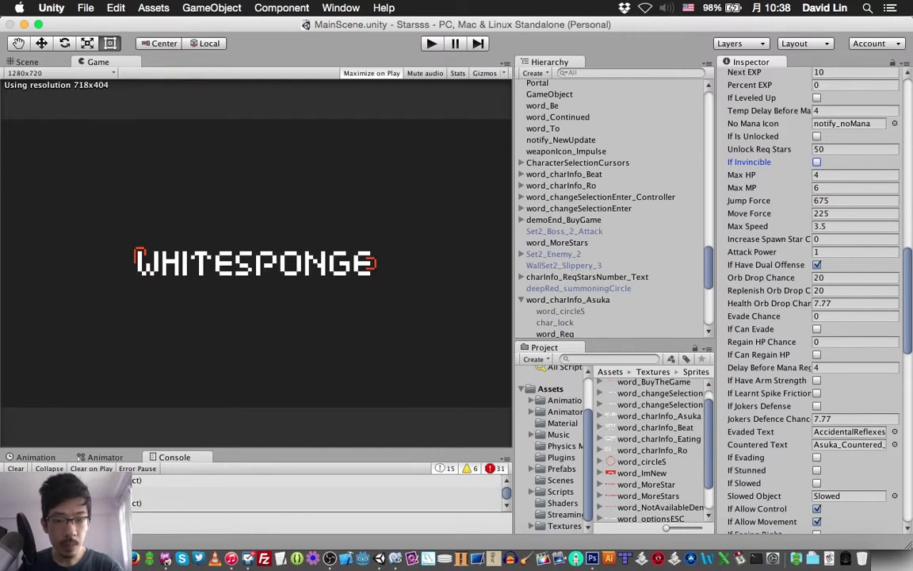
- Expand charInfo_ReqStarsNumber_Text and inspect its first and second digit children
{"action": "left_click", "coordinate": [587, 277]}
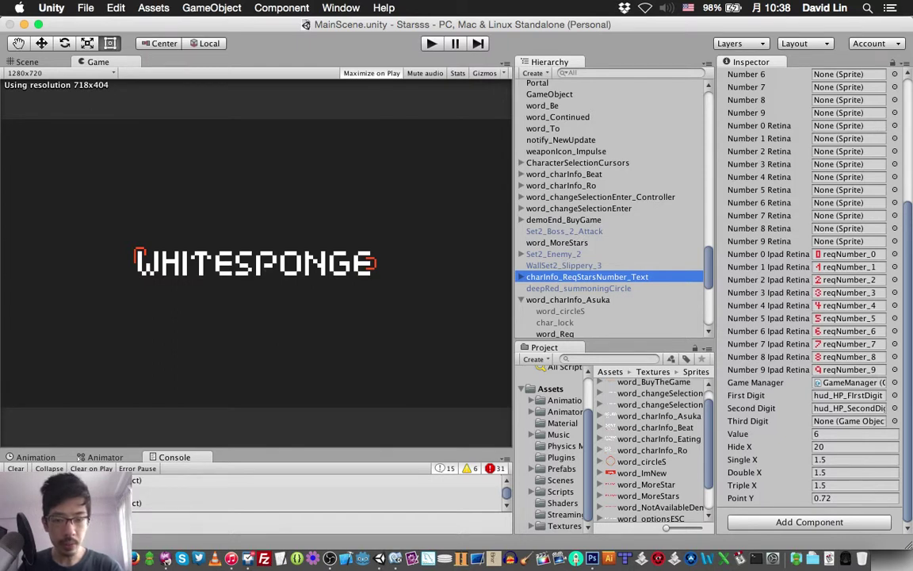
{"action": "key", "text": "Right"}
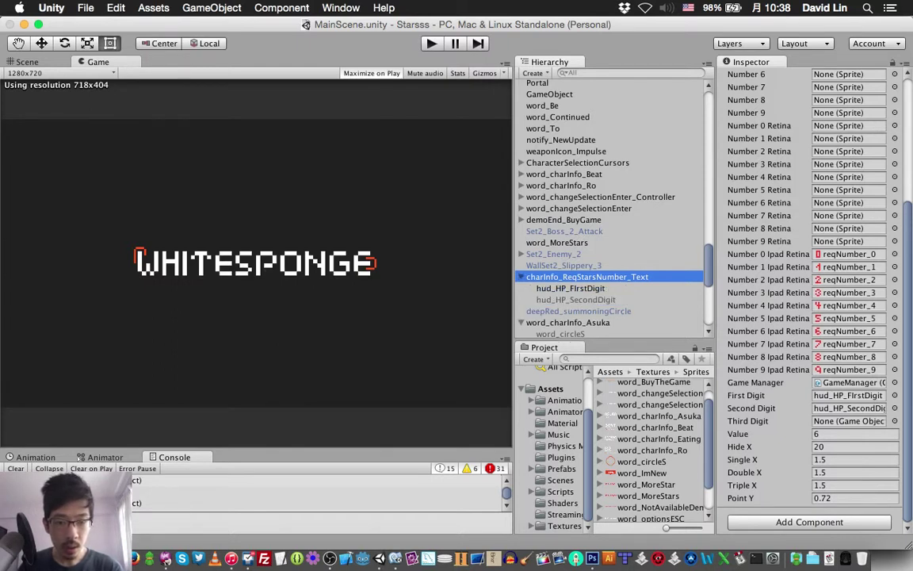
{"action": "key", "text": "Down"}
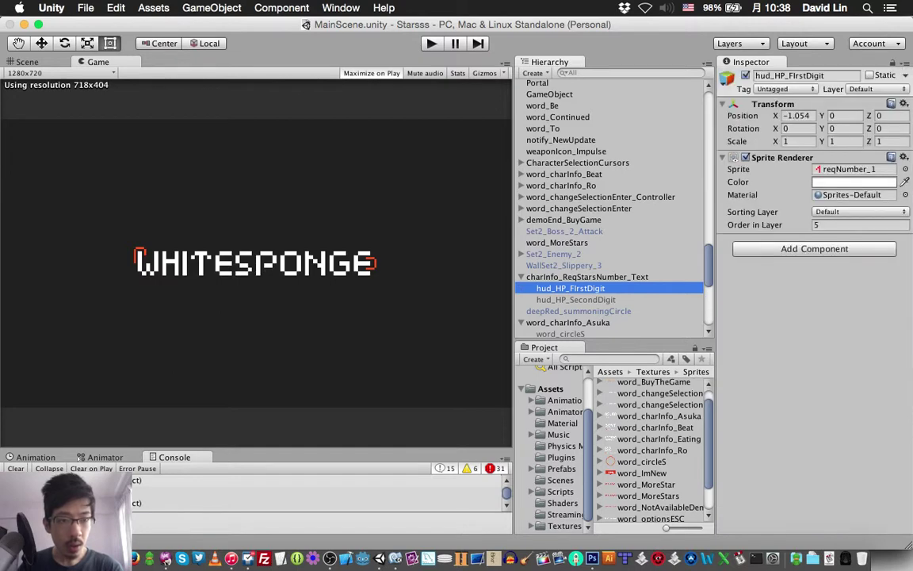
{"action": "key", "text": "Down"}
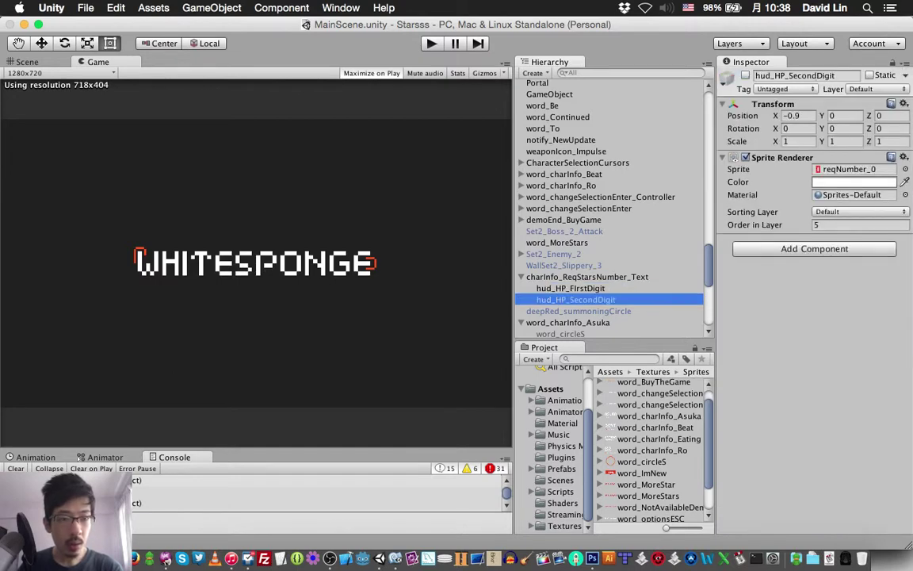
- Expand charInfo_ReqStarsNumber_Text_Eating and compare its digits with the other REQ number's
{"action": "scroll", "coordinate": [611, 206], "scroll_direction": "down", "scroll_amount": 5}
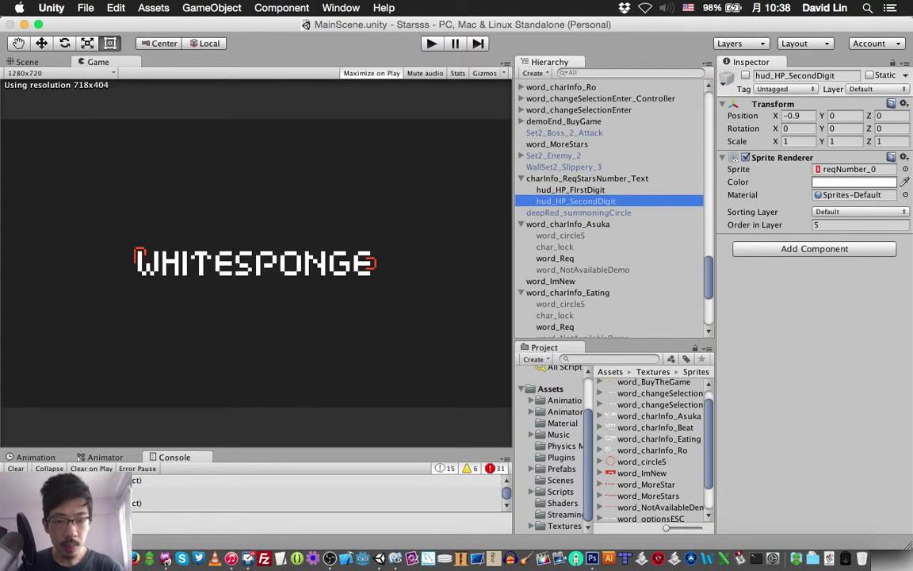
{"action": "scroll", "coordinate": [611, 206], "scroll_direction": "down", "scroll_amount": 3}
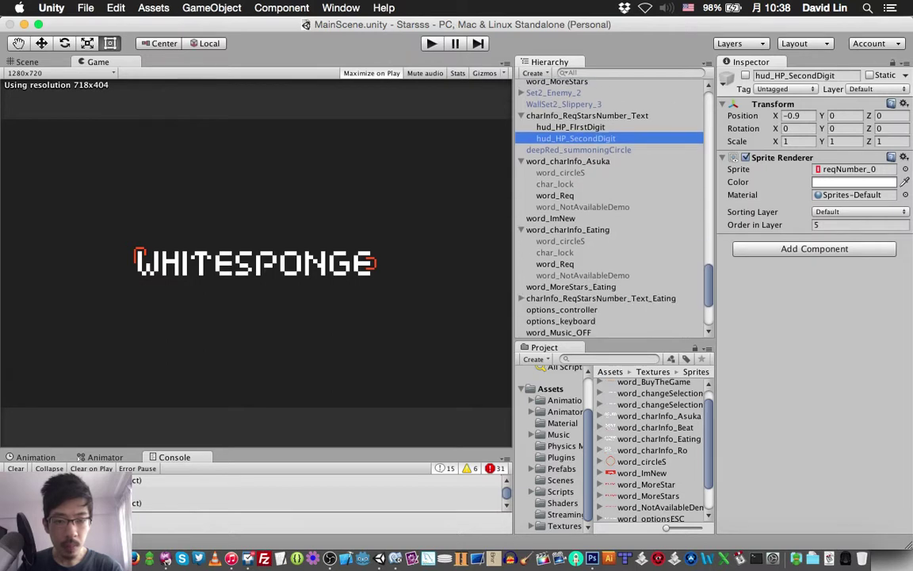
{"action": "left_click", "coordinate": [521, 298]}
{"action": "left_click", "coordinate": [571, 309]}
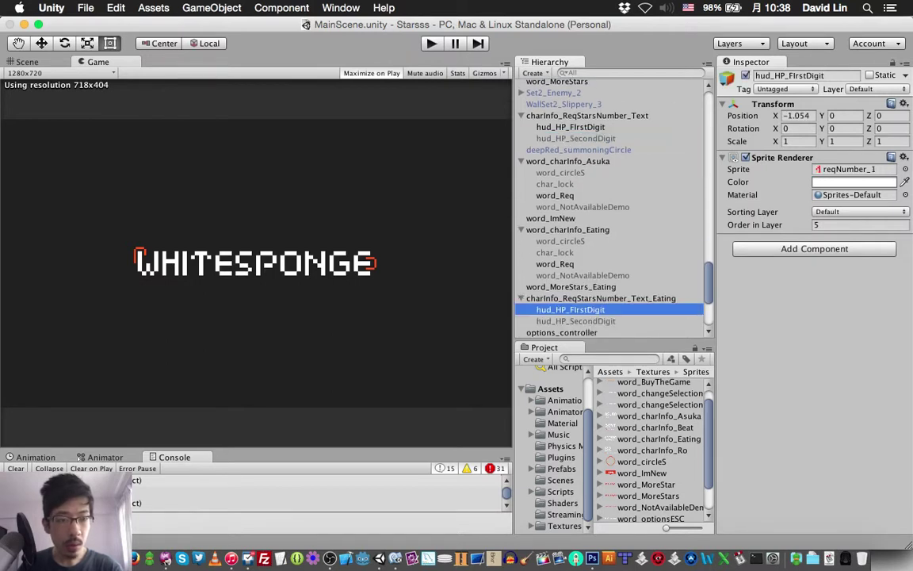
{"action": "left_click", "coordinate": [571, 127]}
{"action": "left_click", "coordinate": [576, 138]}
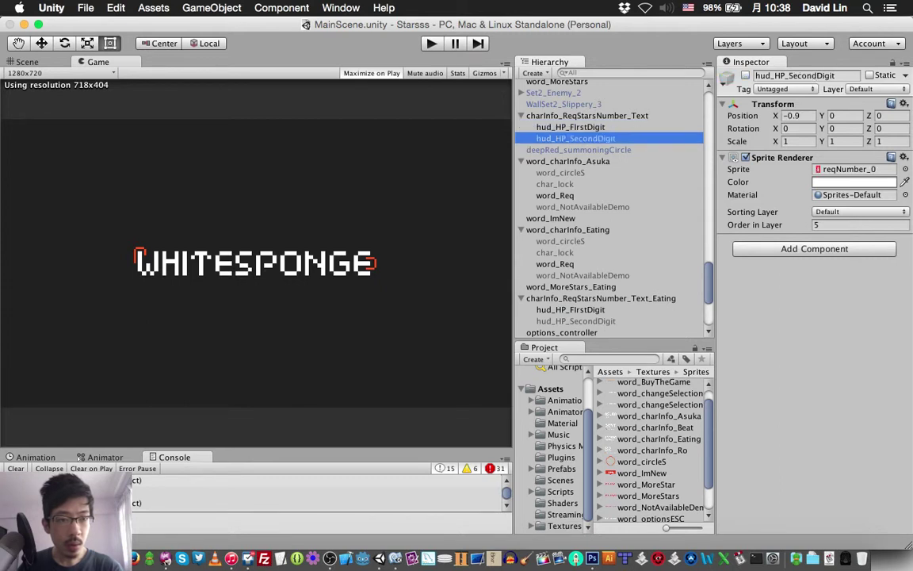
{"action": "left_click", "coordinate": [576, 321]}
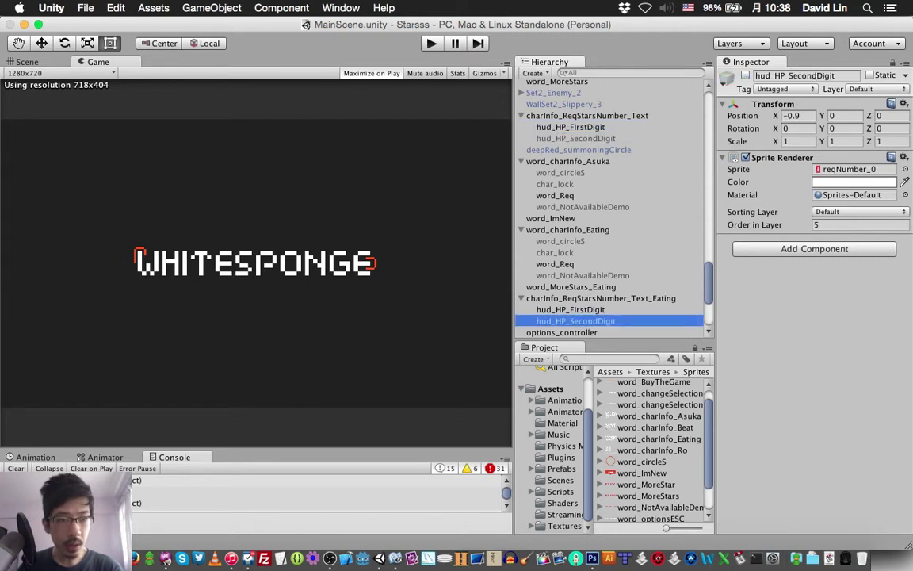
{"action": "scroll", "coordinate": [610, 206], "scroll_direction": "down", "scroll_amount": 5}
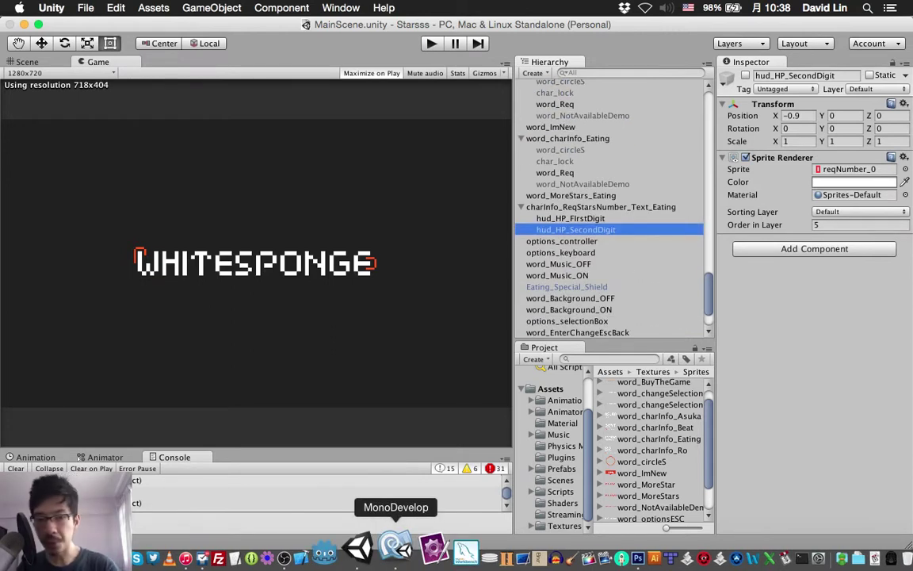
- In MonoDevelop, scroll PlayerManager.cs to the unlockReqText singleX/doubleX lines near 826
{"action": "left_click", "coordinate": [396, 547]}
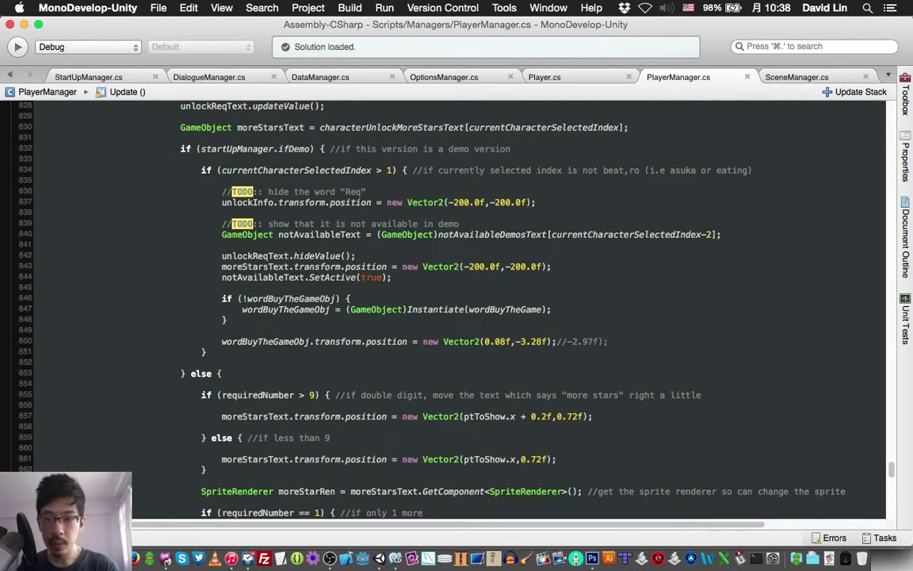
{"action": "scroll", "coordinate": [451, 309], "scroll_direction": "down", "scroll_amount": 2}
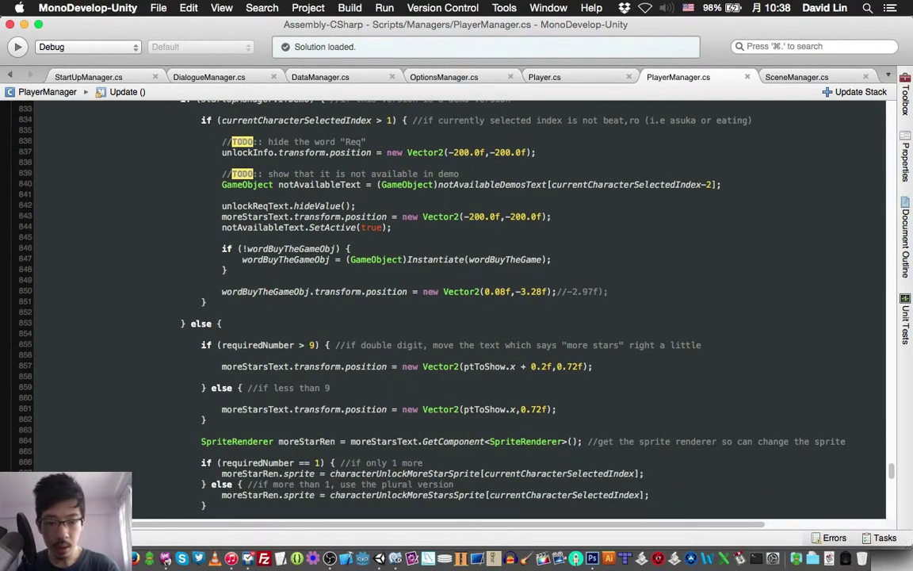
{"action": "mouse_move", "coordinate": [410, 367]}
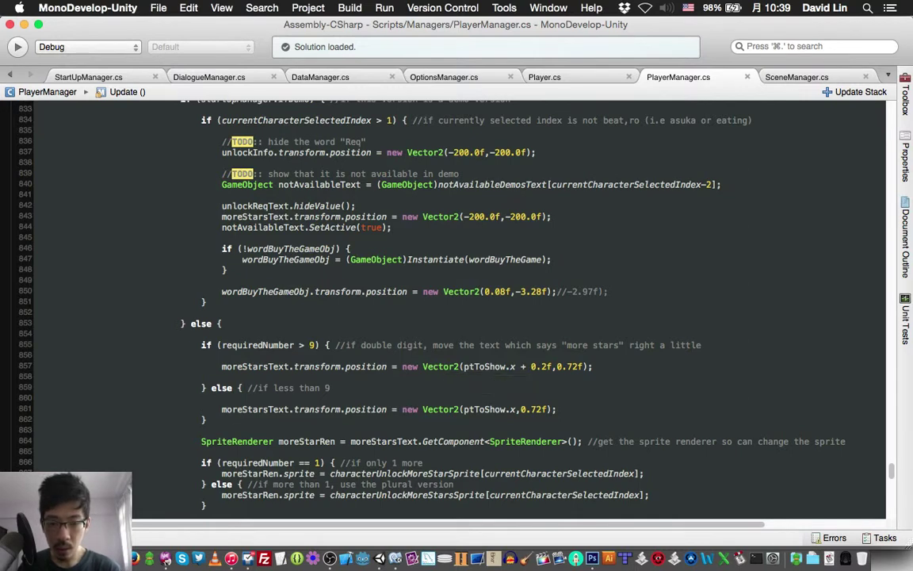
{"action": "scroll", "coordinate": [460, 310], "scroll_direction": "up", "scroll_amount": 1}
{"action": "scroll", "coordinate": [460, 309], "scroll_direction": "up", "scroll_amount": 3}
{"action": "scroll", "coordinate": [460, 309], "scroll_direction": "up", "scroll_amount": 2}
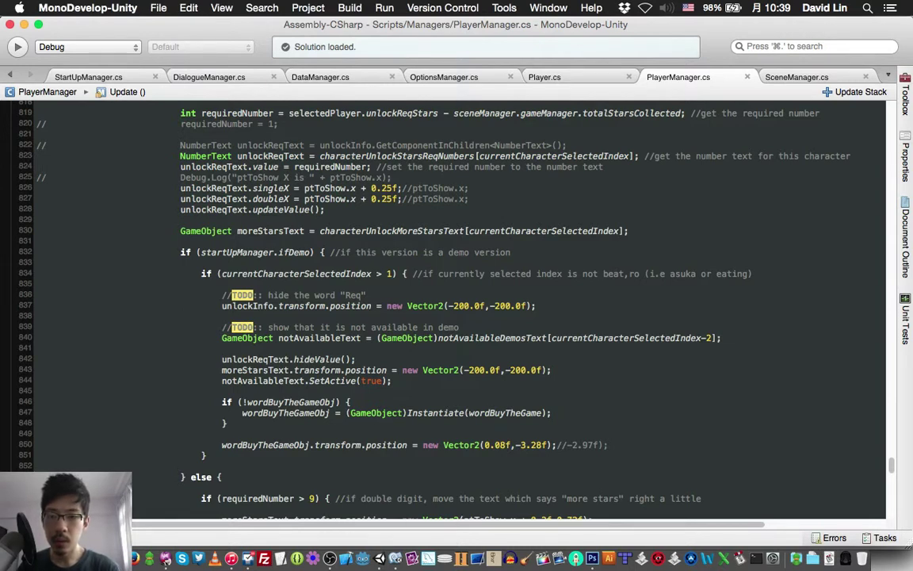
{"action": "scroll", "coordinate": [452, 305], "scroll_direction": "up", "scroll_amount": 2}
{"action": "scroll", "coordinate": [452, 305], "scroll_direction": "up", "scroll_amount": 1}
{"action": "scroll", "coordinate": [451, 305], "scroll_direction": "up", "scroll_amount": 2}
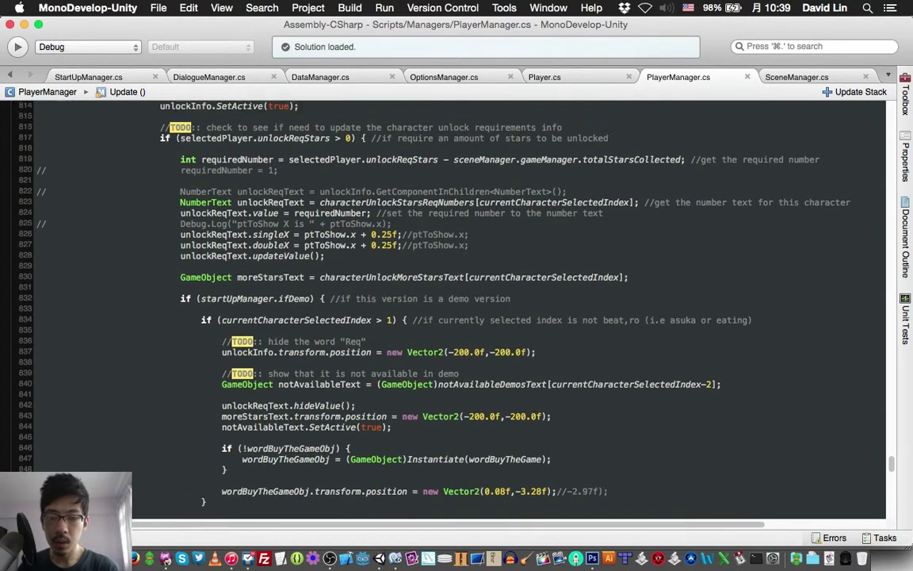
{"action": "scroll", "coordinate": [452, 305], "scroll_direction": "up", "scroll_amount": 2}
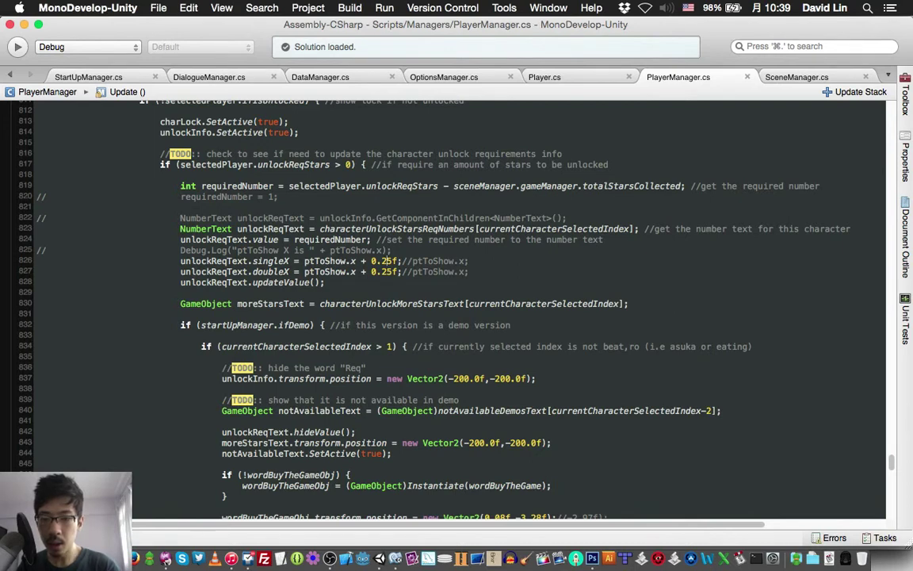
- Edit lines 826–827 so singleX and doubleX both use ptToShow.x + 0.05f
{"action": "left_click", "coordinate": [386, 261]}
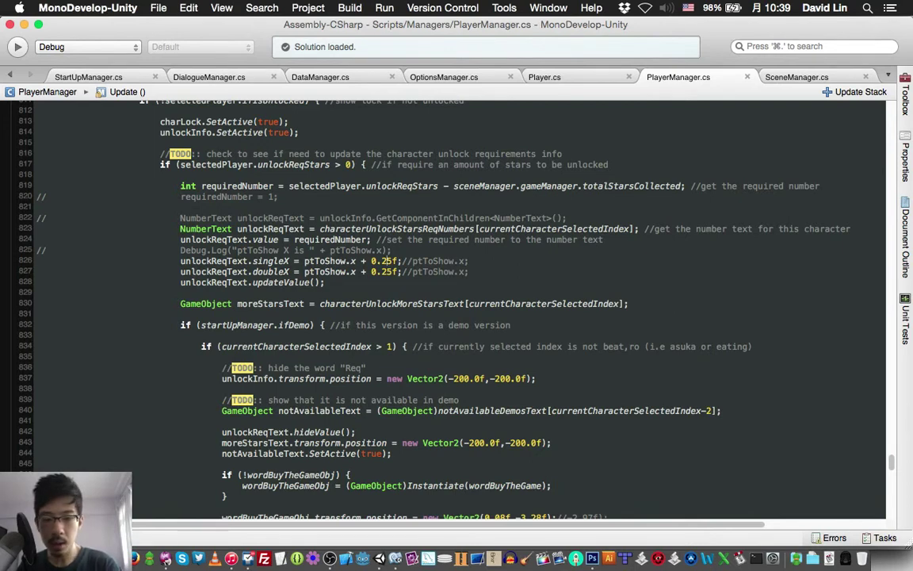
{"action": "key", "text": "BackSpace"}
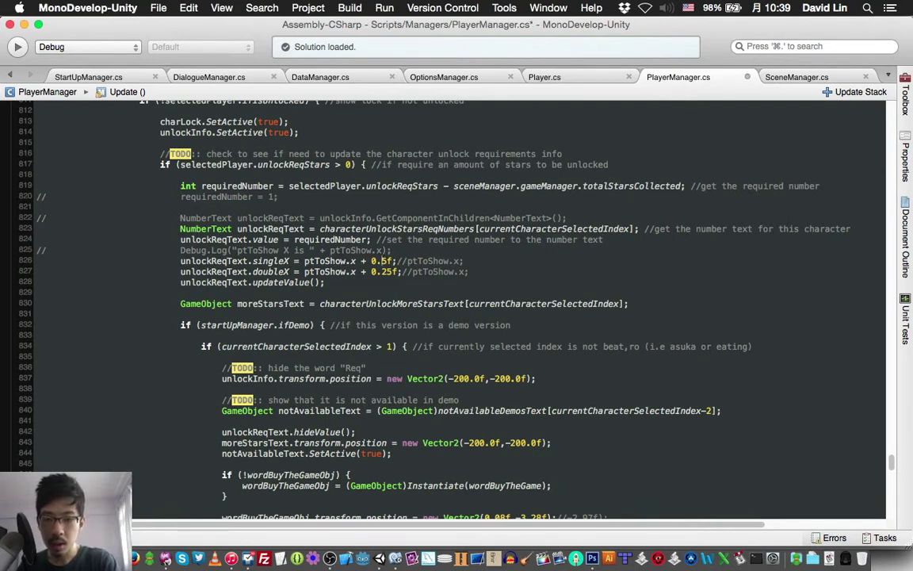
{"action": "type", "text": "1"}
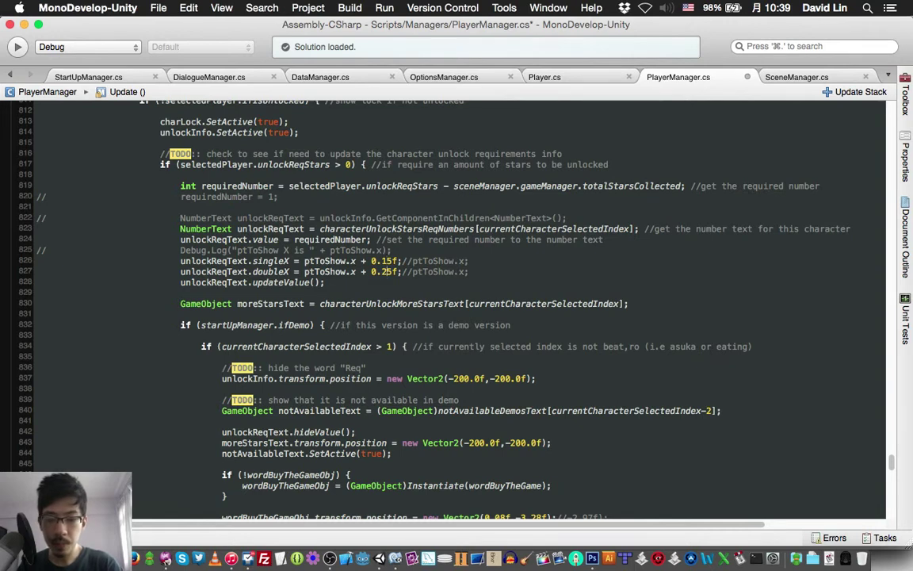
{"action": "left_click", "coordinate": [387, 271]}
{"action": "key", "text": "BackSpace"}
{"action": "type", "text": "0"}
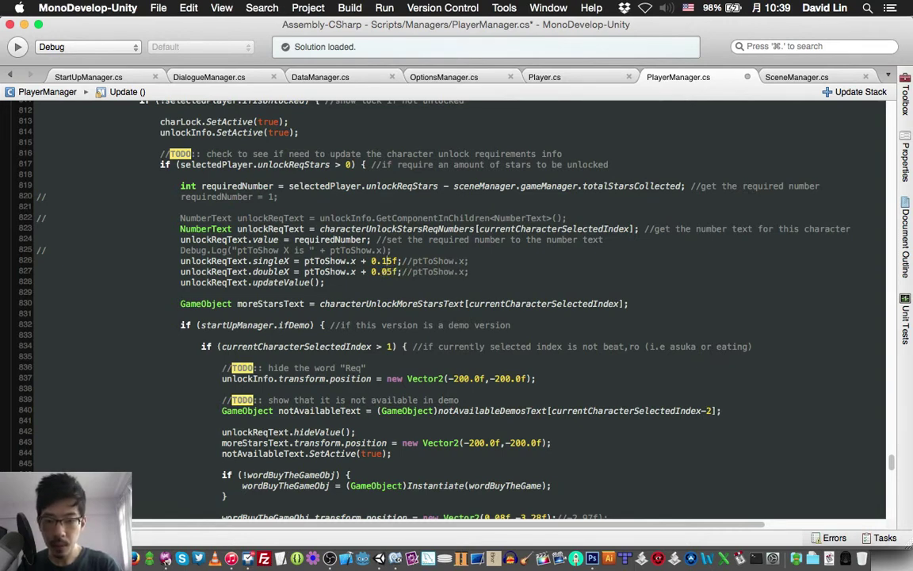
{"action": "left_click", "coordinate": [386, 261]}
{"action": "key", "text": "BackSpace"}
{"action": "type", "text": "0"}
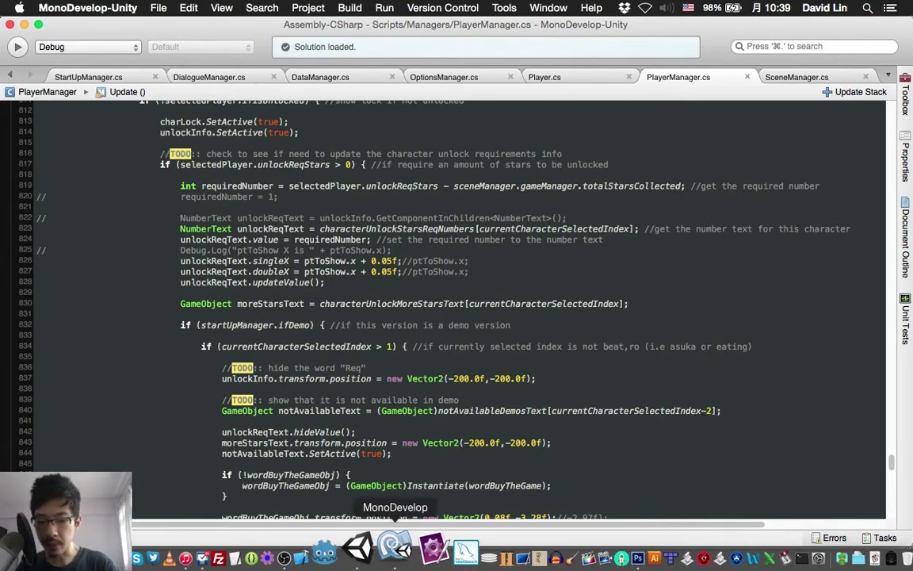
{"action": "left_click", "coordinate": [374, 547]}
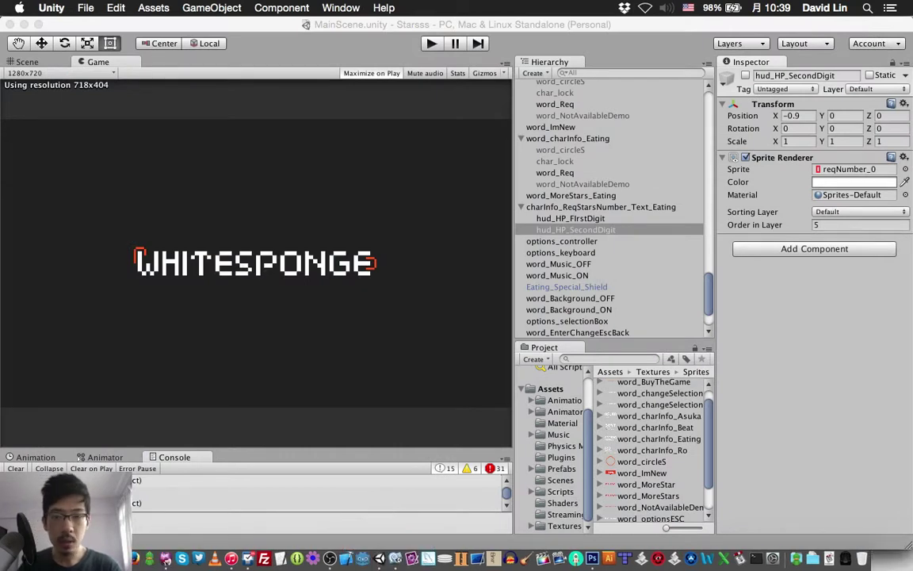
{"action": "key", "text": "super+p"}
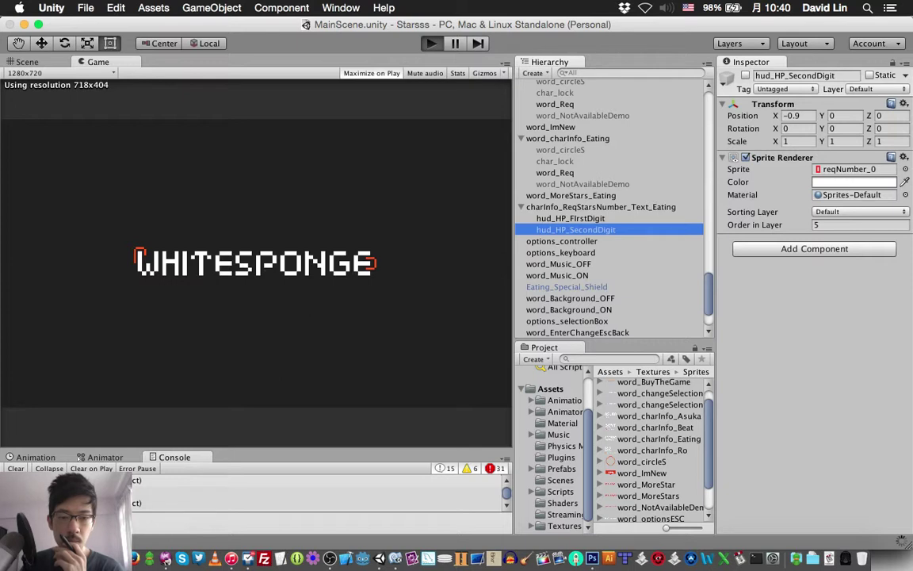
{"action": "key", "text": "super+p"}
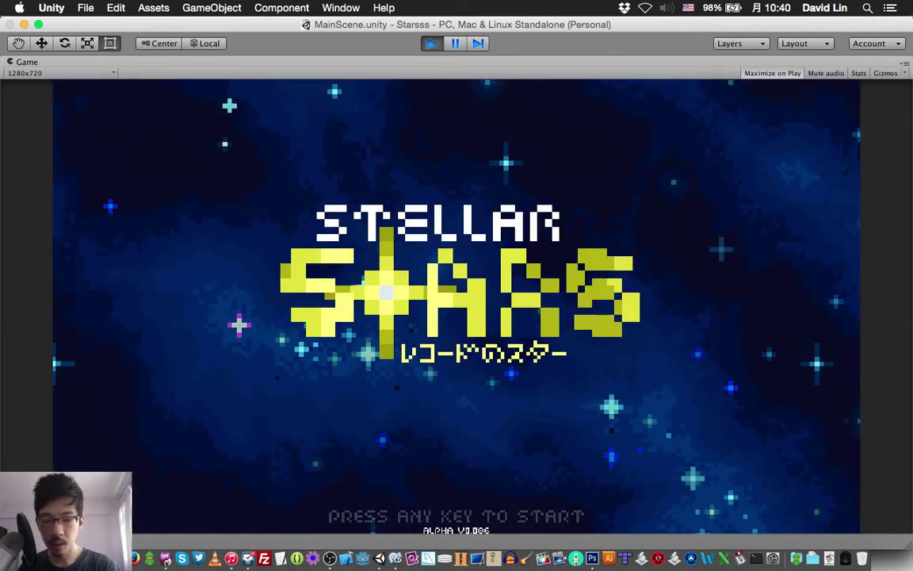
{"action": "key", "text": "Return"}
{"action": "key", "text": "Return"}
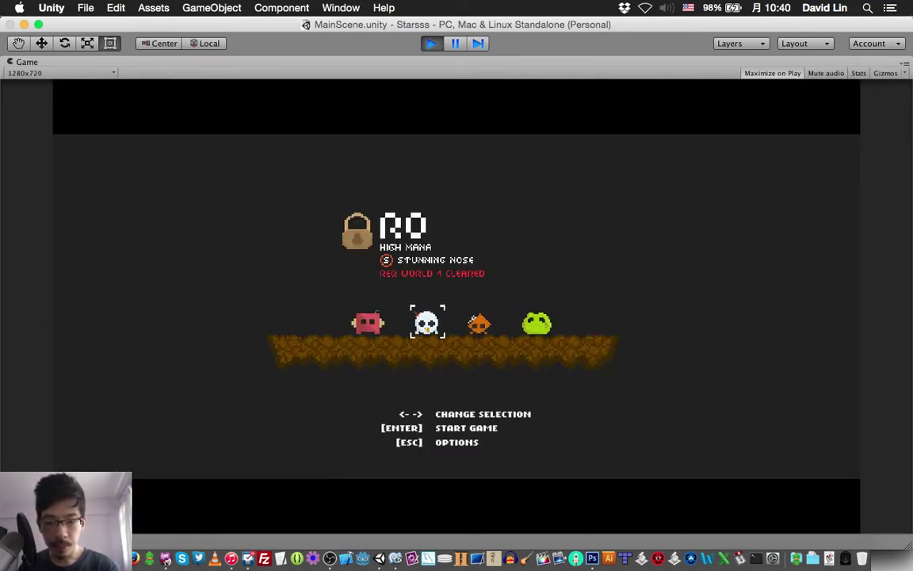
{"action": "key", "text": "Right"}
{"action": "key", "text": "Right"}
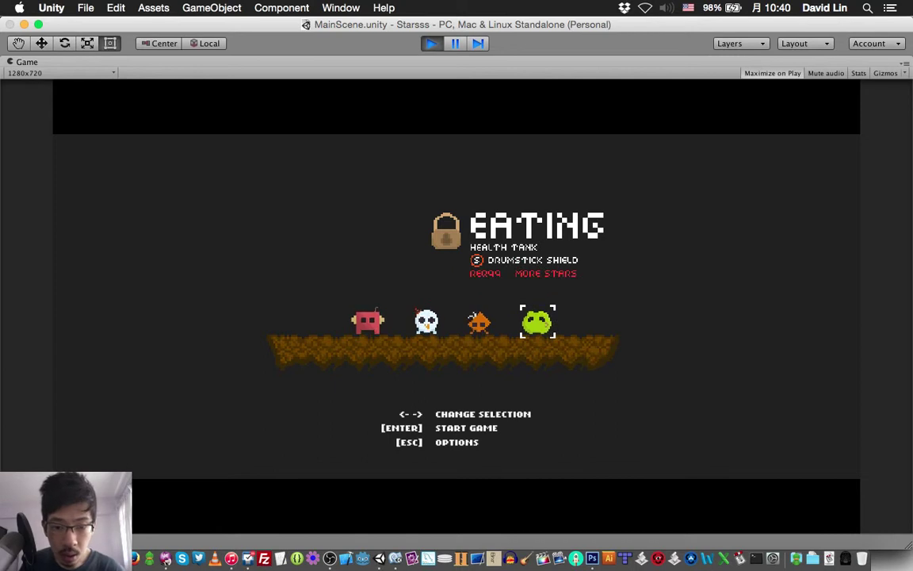
{"action": "key", "text": "Left"}
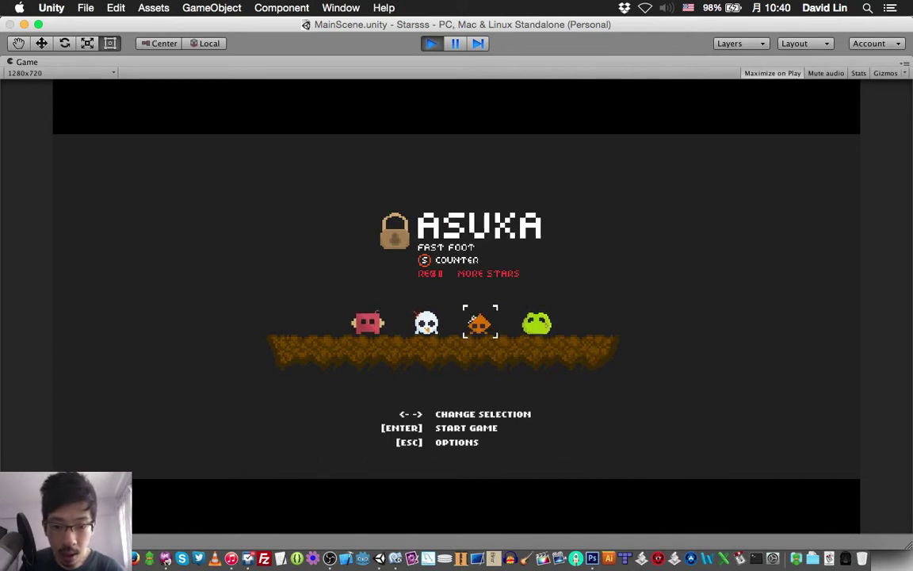
{"action": "key", "text": "Right"}
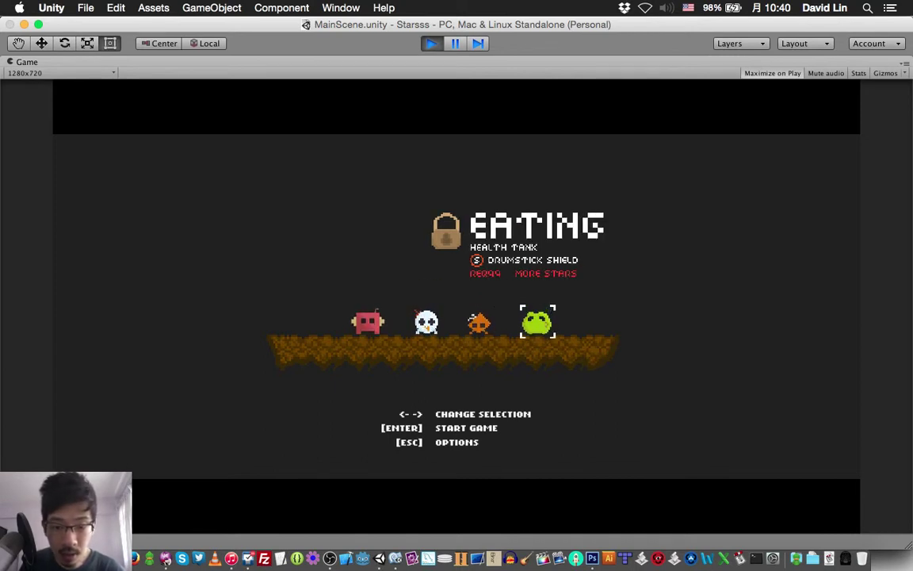
{"action": "key", "text": "Left"}
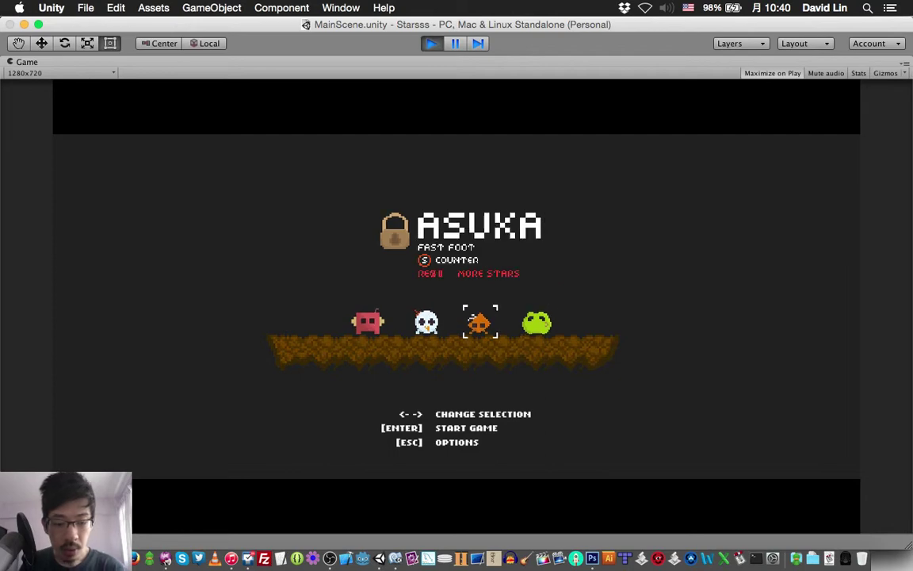
{"action": "key", "text": "super+p"}
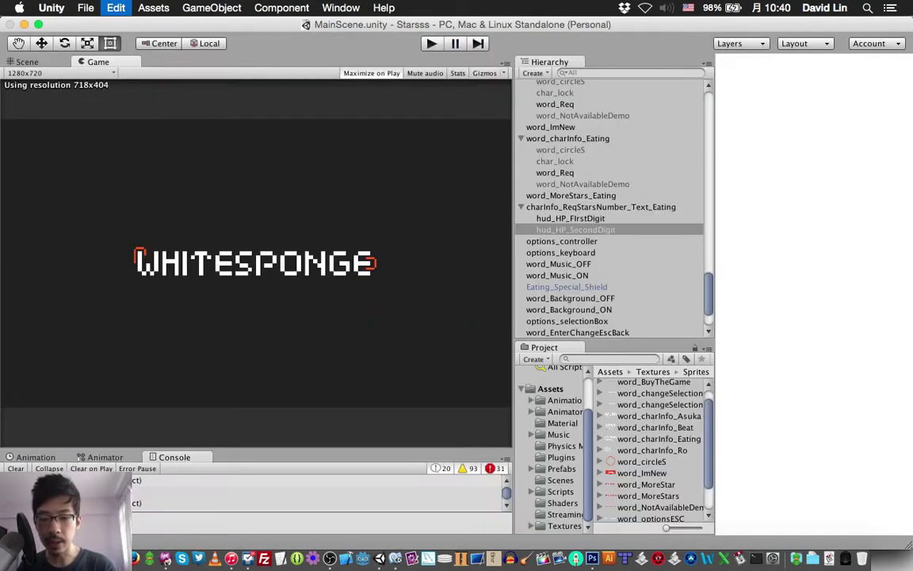
- In PlayerManager.cs, change the singleX and doubleX offsets from 0.05f to 0.25f and save
{"action": "left_click", "coordinate": [411, 558]}
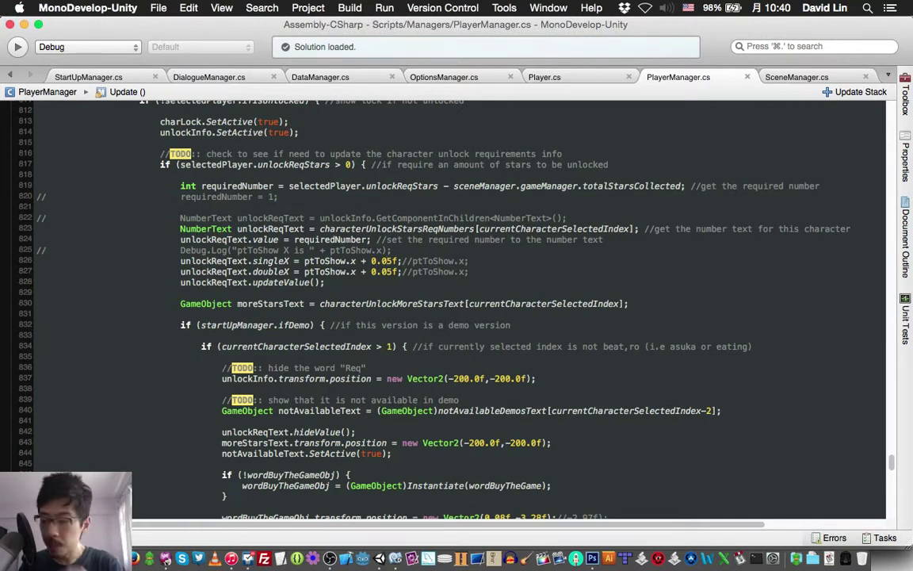
{"action": "mouse_move", "coordinate": [385, 261]}
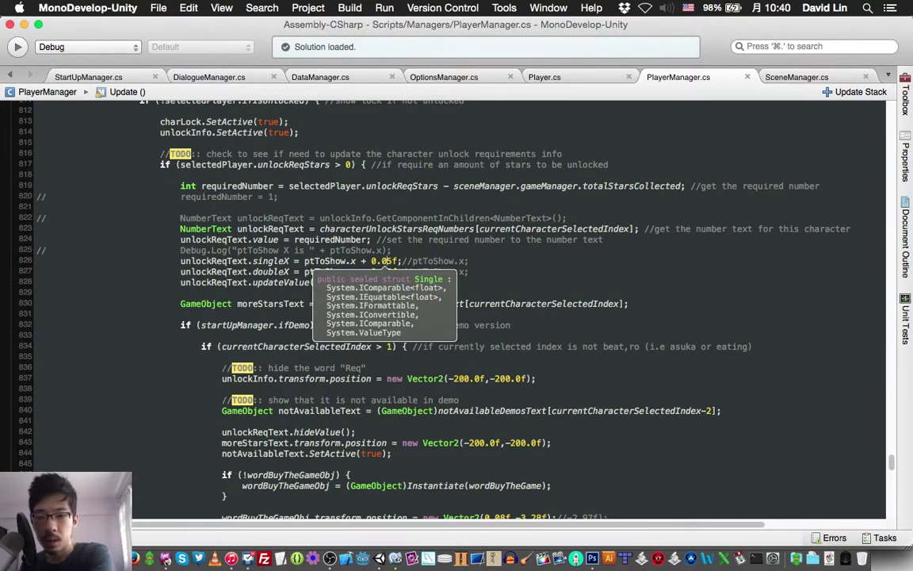
{"action": "left_click", "coordinate": [386, 261]}
{"action": "key", "text": "BackSpace"}
{"action": "type", "text": "2"}
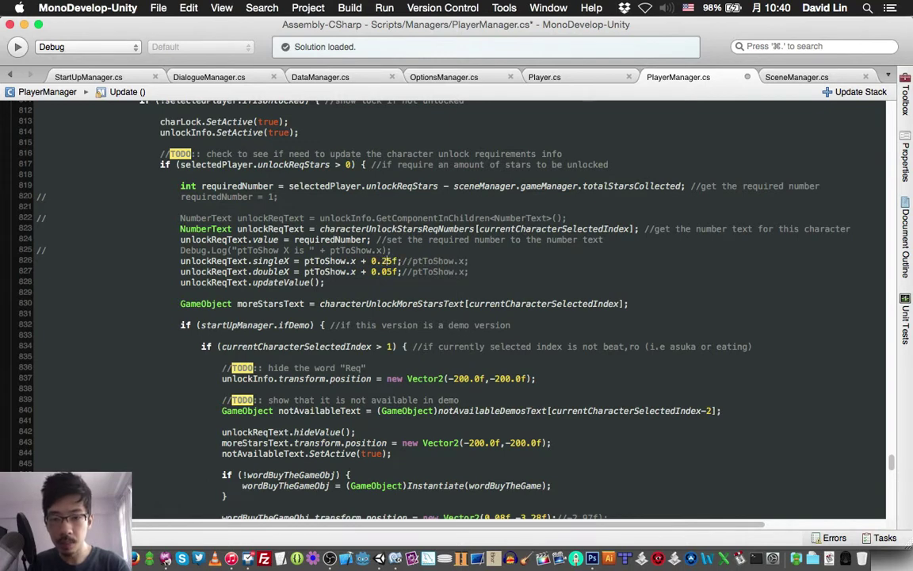
{"action": "left_click", "coordinate": [383, 271]}
{"action": "key", "text": "BackSpace"}
{"action": "type", "text": "2"}
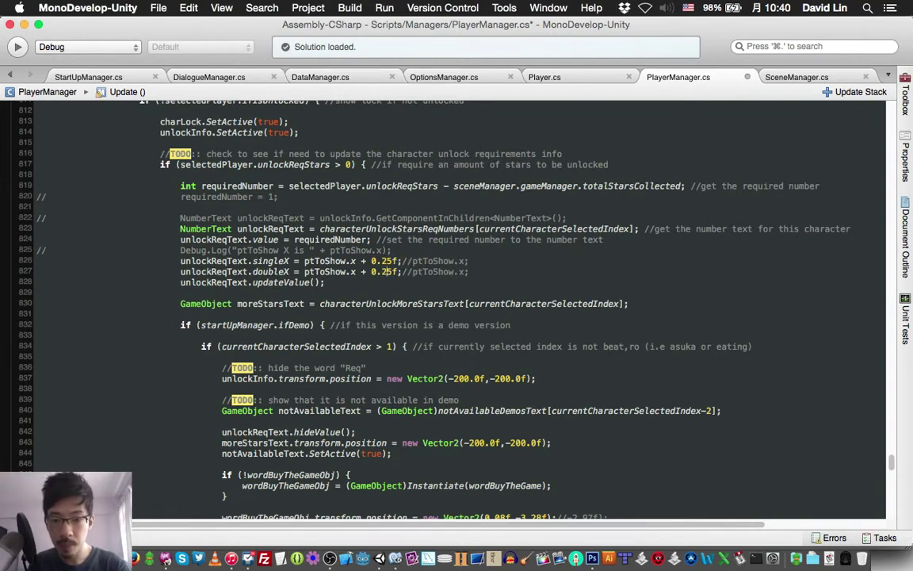
{"action": "key", "text": "cmd+s"}
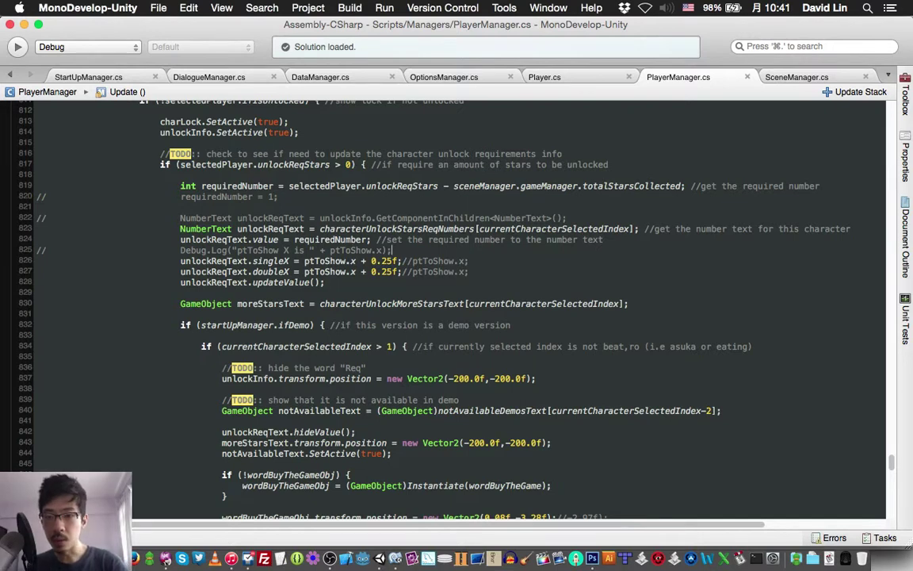
- Open blank lines below the Debug.Log line for new code
{"action": "key", "text": "Return"}
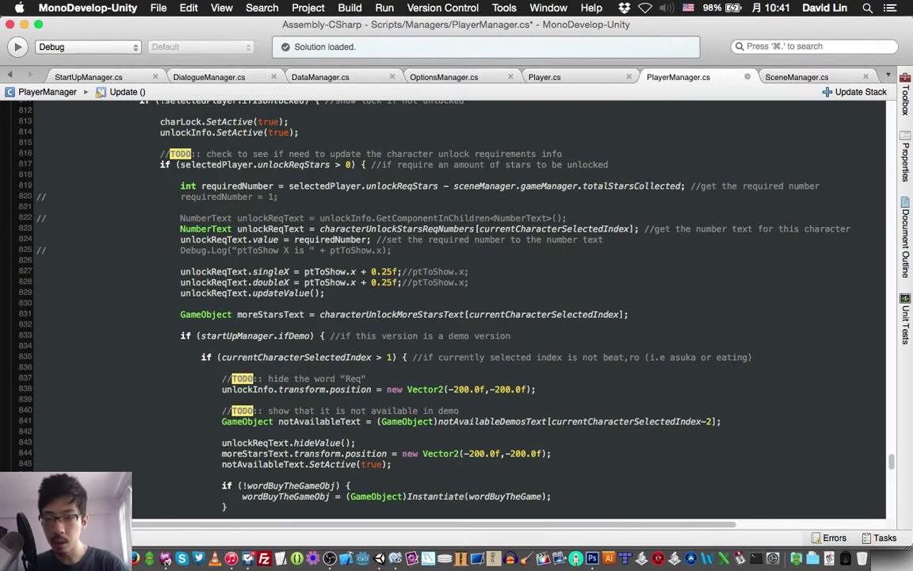
{"action": "key", "text": "Return"}
{"action": "key", "text": "Up"}
{"action": "key", "text": "Return"}
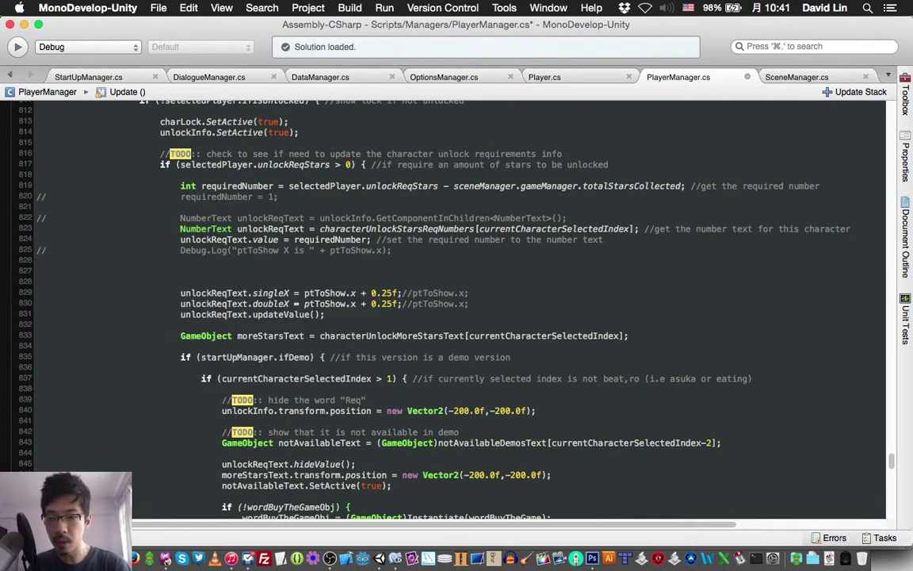
- Declare float xOffset = 0.25f, overriding it to 0.15f when the character is Eating, and save
{"action": "type", "text": "float "}
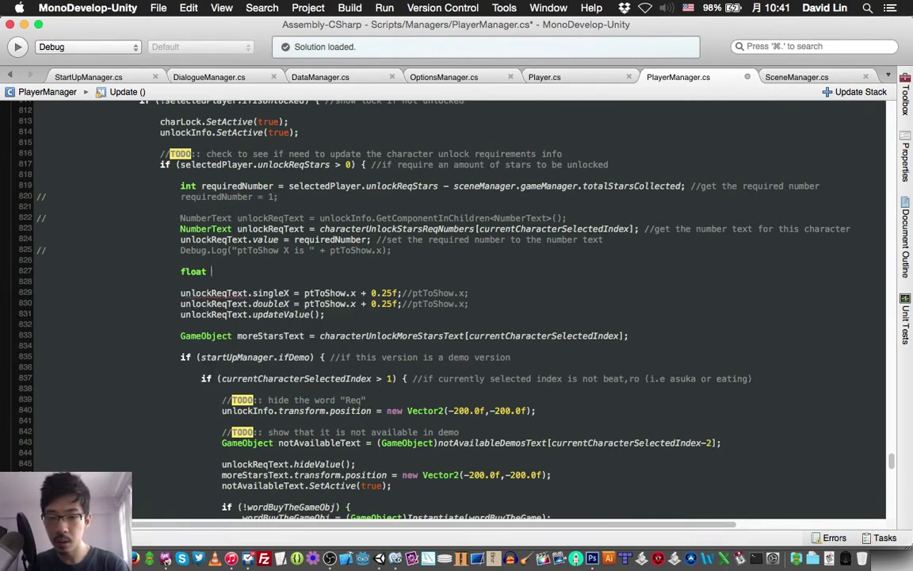
{"action": "type", "text": "x0"}
{"action": "type", "text": "ffset"}
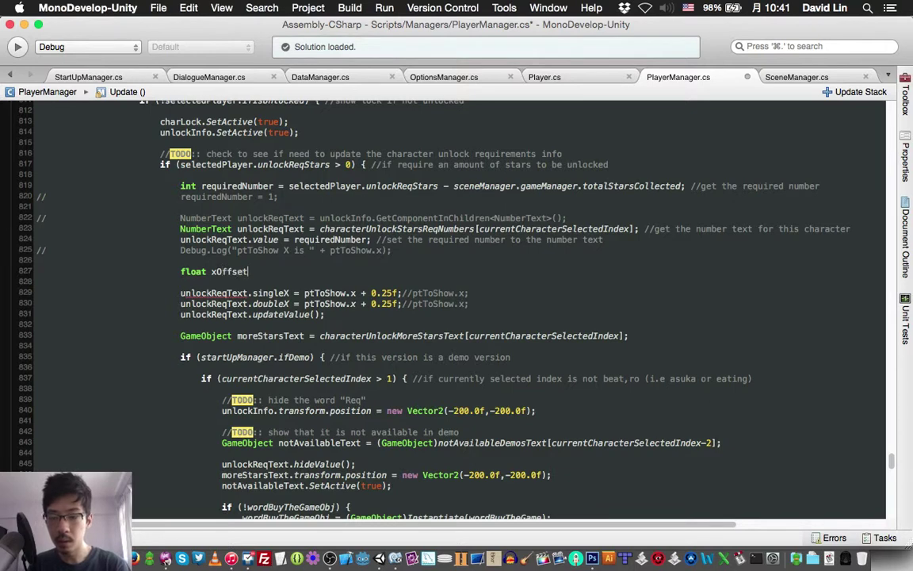
{"action": "type", "text": " ="}
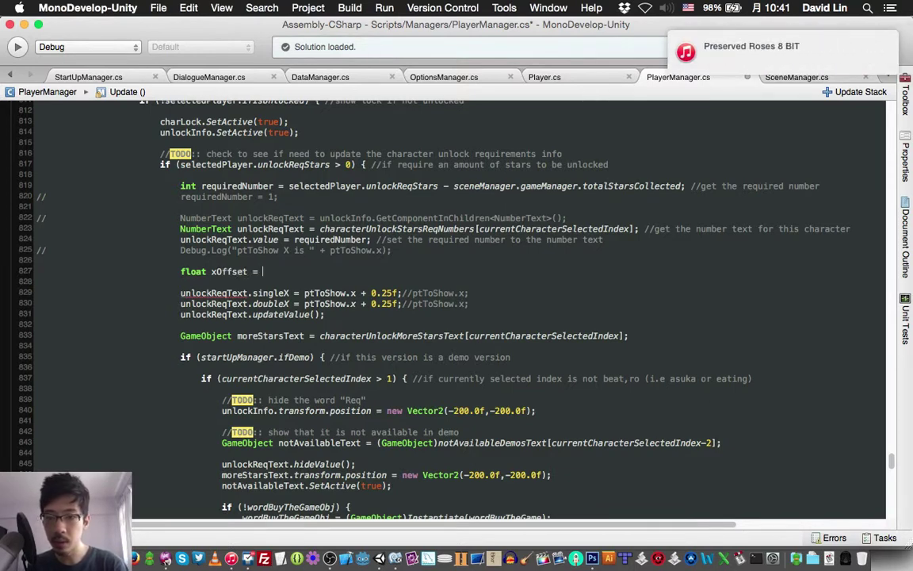
{"action": "type", "text": " 0.25f;"}
{"action": "key", "text": "Return"}
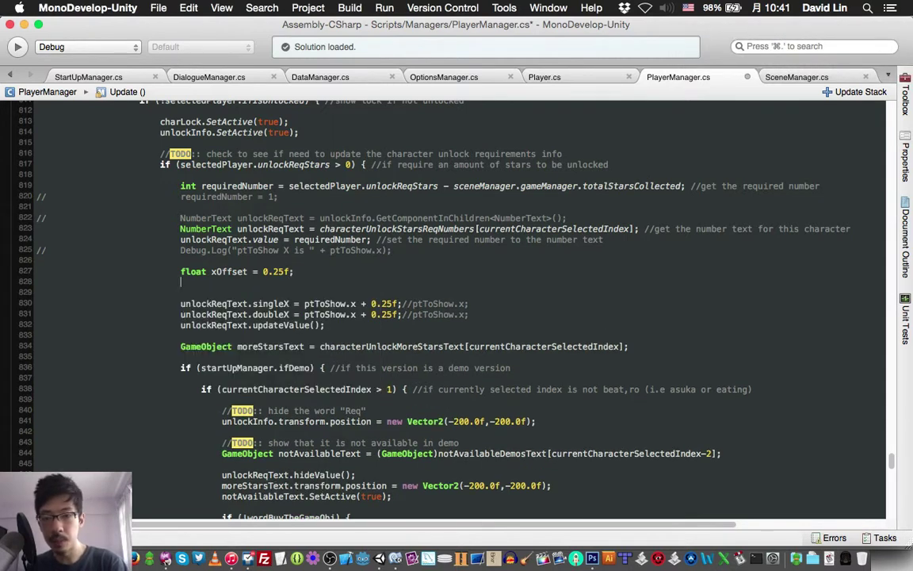
{"action": "type", "text": "if (selected"}
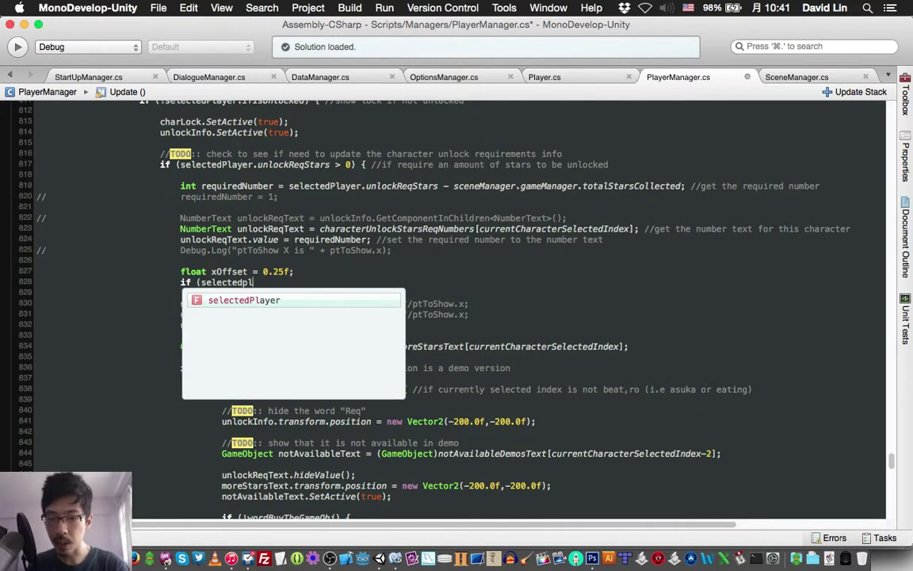
{"action": "type", "text": "Player."}
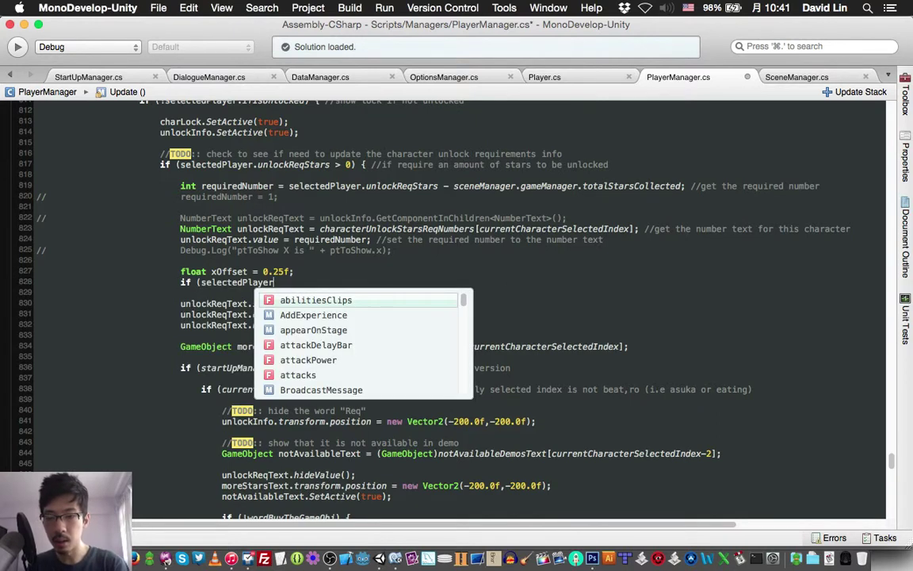
{"action": "type", "text": "chara"}
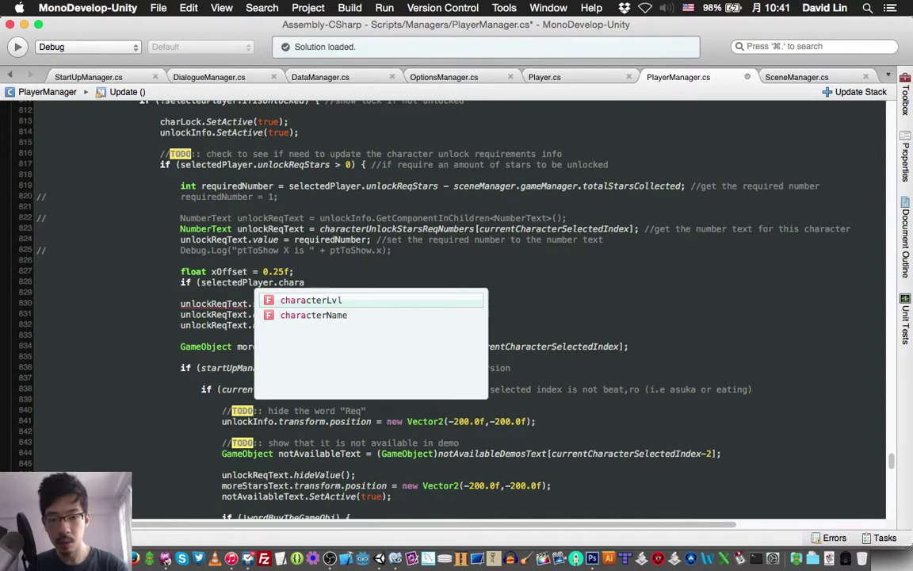
{"action": "key", "text": "Down"}
{"action": "type", "text": "="}
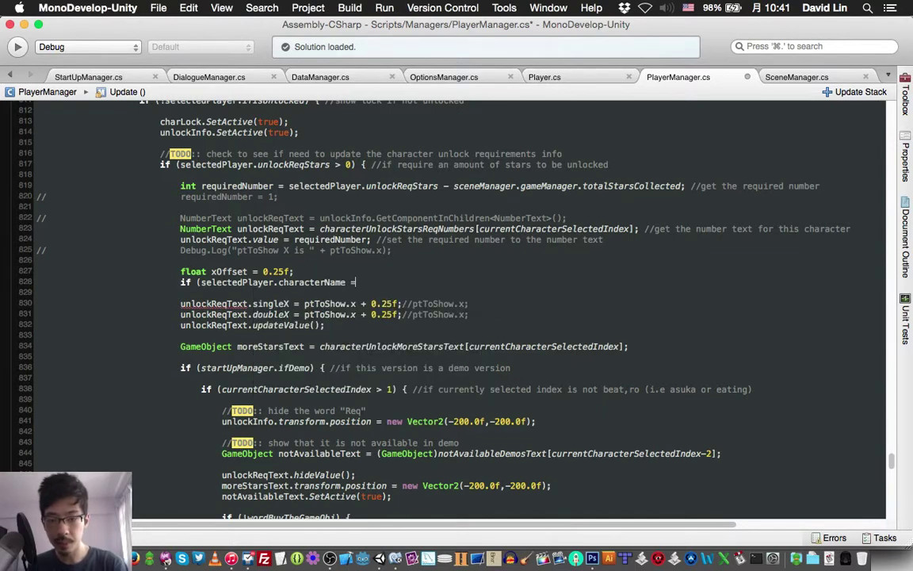
{"action": "type", "text": " charac"}
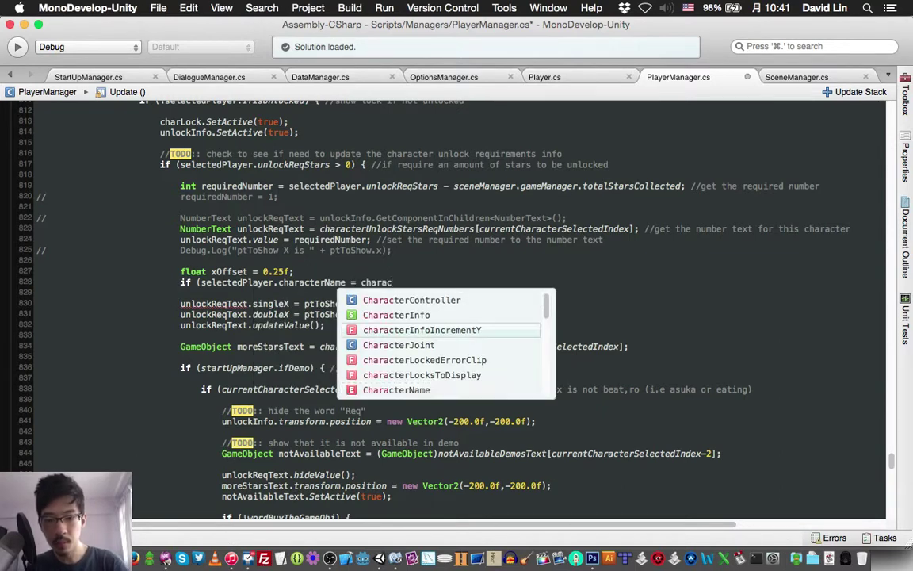
{"action": "key", "text": "Down"}
{"action": "key", "text": "Down"}
{"action": "key", "text": "Down"}
{"action": "key", "text": "Down"}
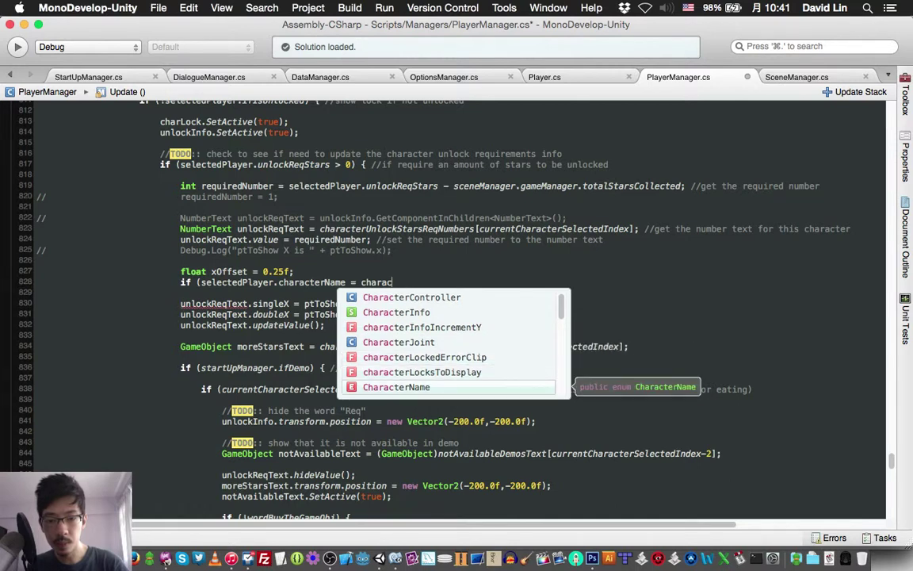
{"action": "key", "text": "Return"}
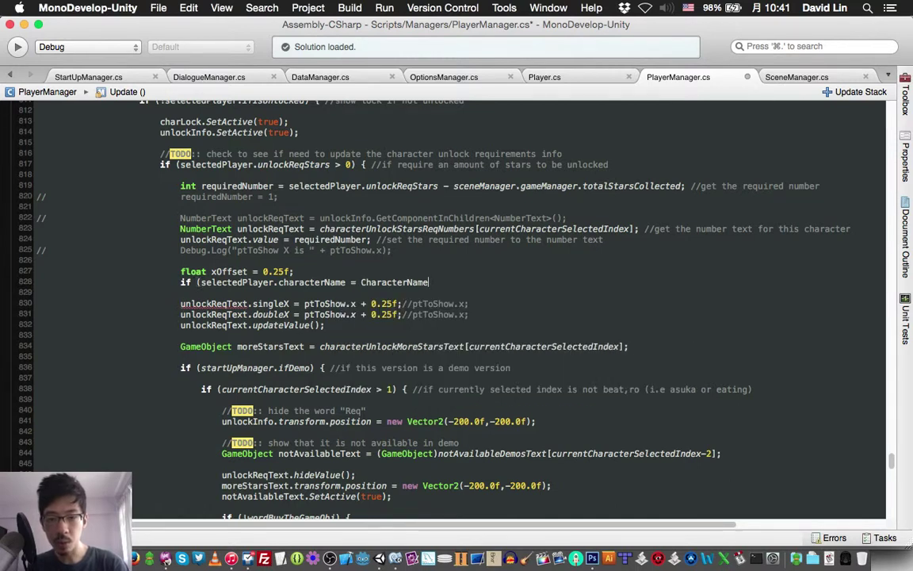
{"action": "type", "text": ".e"}
{"action": "key", "text": "Return"}
{"action": "type", "text": ") "}
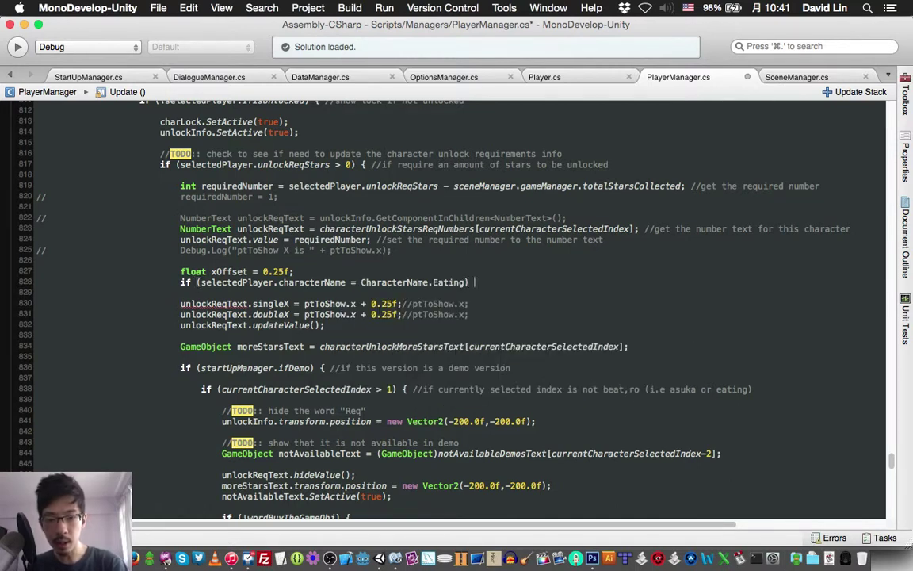
{"action": "type", "text": "{x"}
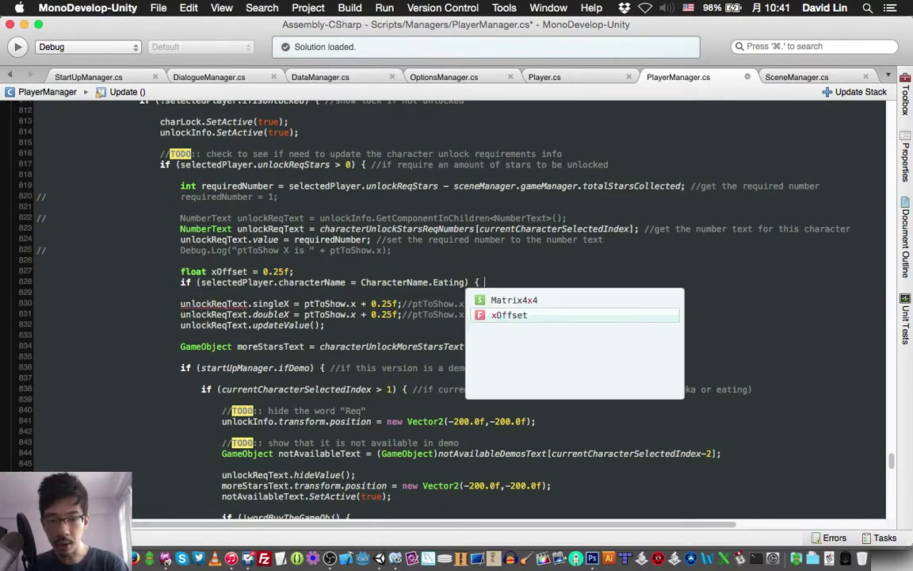
{"action": "type", "text": "off"}
{"action": "key", "text": "Return"}
{"action": "type", "text": "= "}
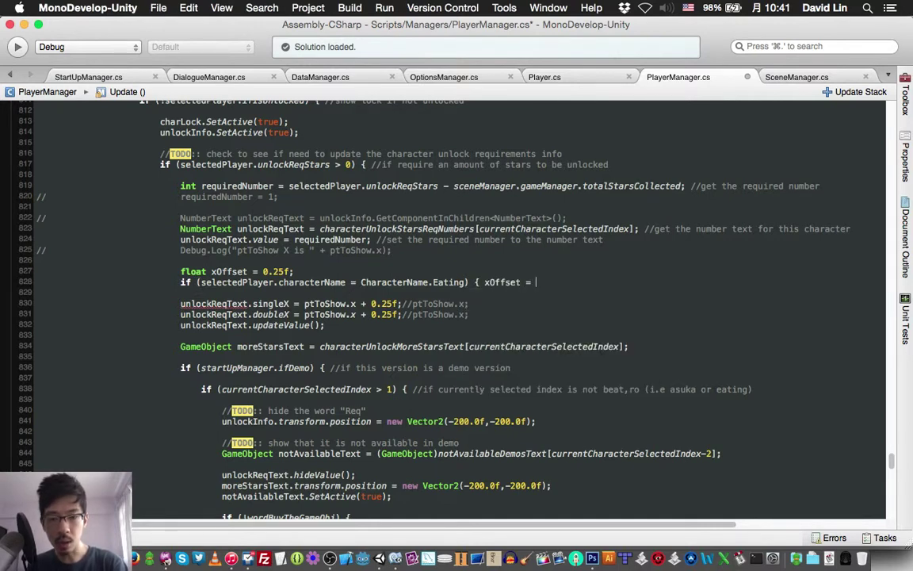
{"action": "type", "text": "0.15f;"}
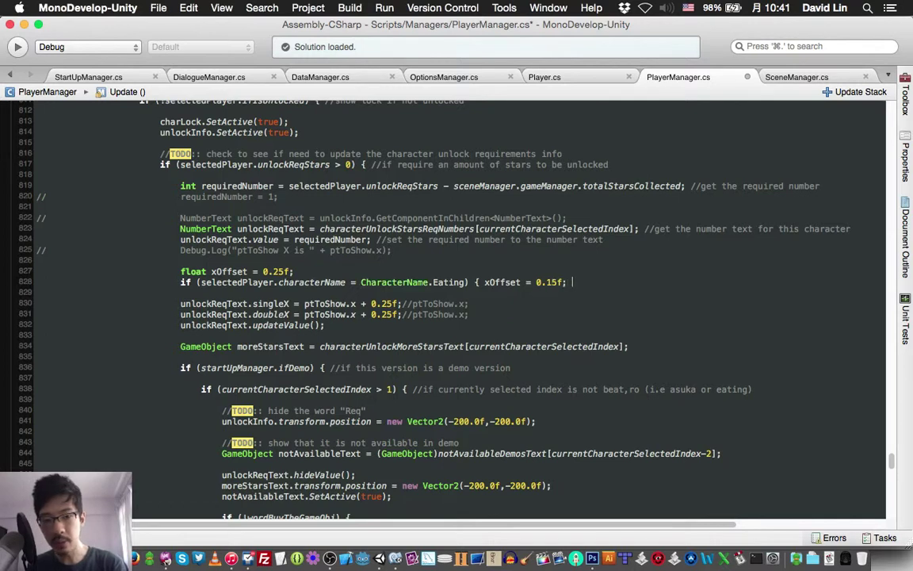
{"action": "type", "text": " }"}
{"action": "key", "text": "super+s"}
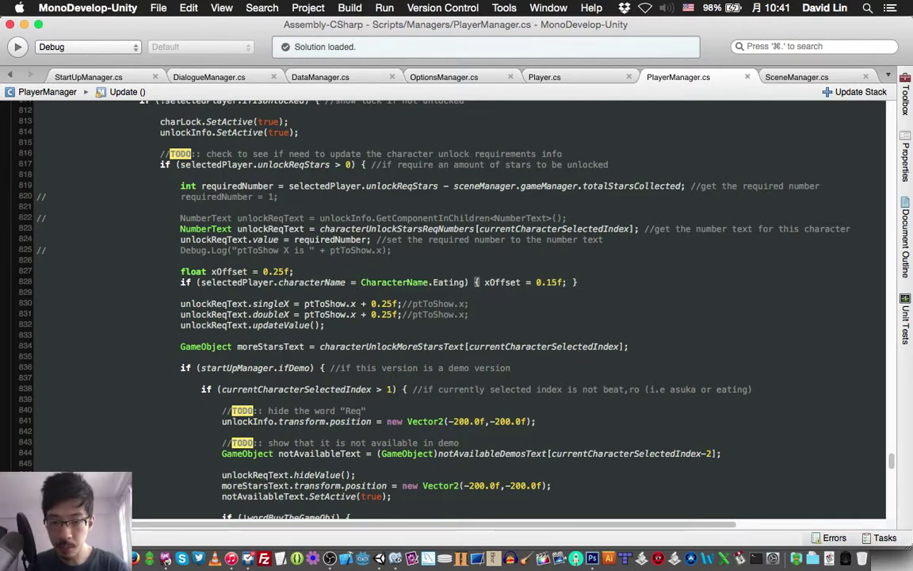
- Replace 0.25f with xOffset on lines 830 and 831, save, and return to Unity
{"action": "mouse_move", "coordinate": [323, 314]}
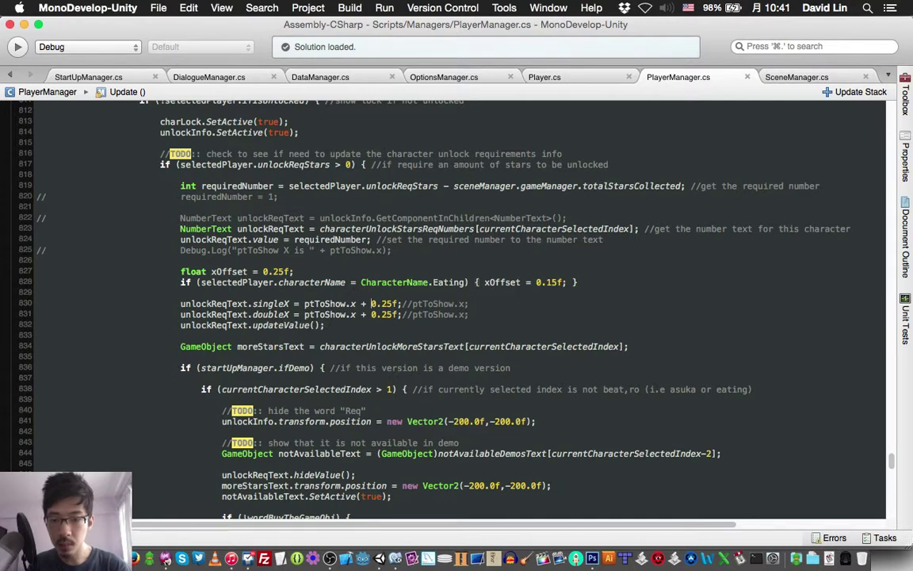
{"action": "double_click", "coordinate": [384, 303]}
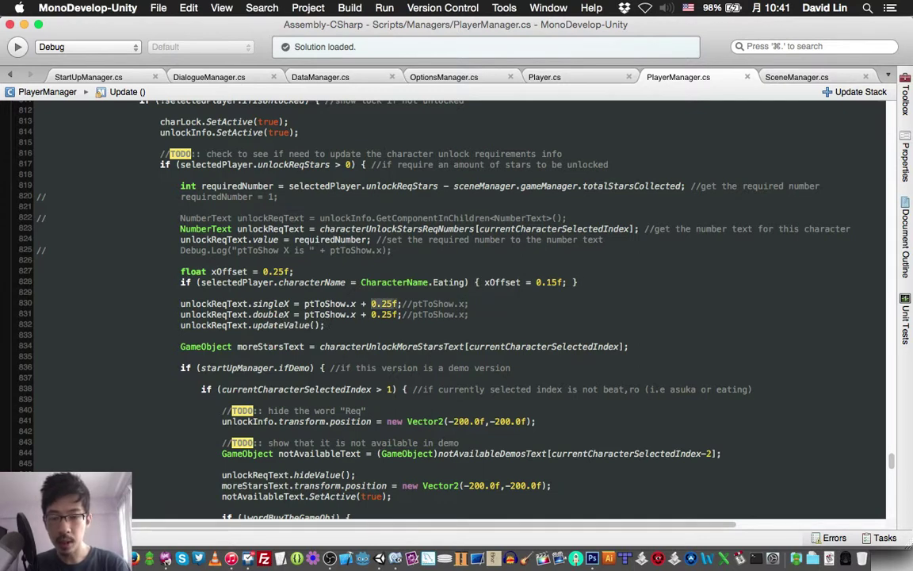
{"action": "type", "text": "xOffset"}
{"action": "left_click", "coordinate": [401, 314]}
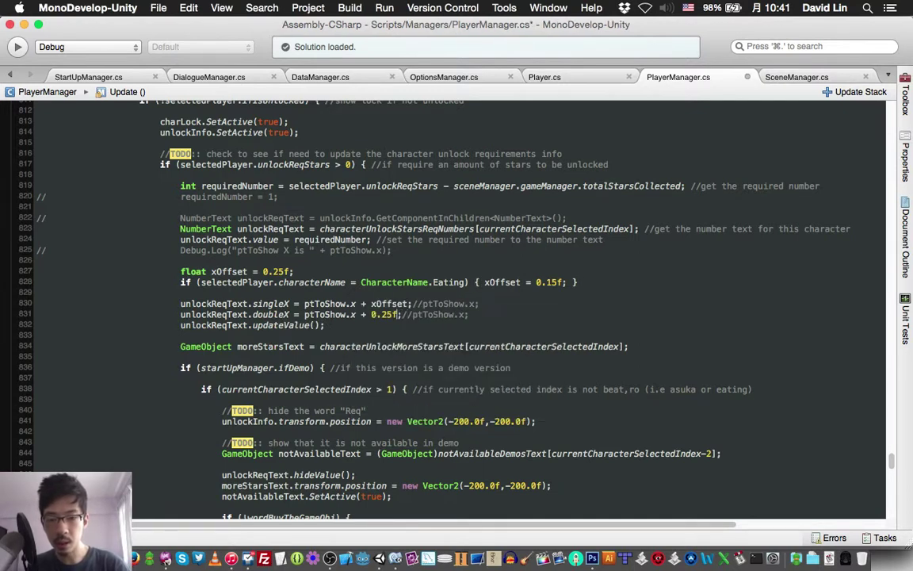
{"action": "key", "text": "BackSpace"}
{"action": "key", "text": "BackSpace"}
{"action": "key", "text": "BackSpace"}
{"action": "type", "text": "x"}
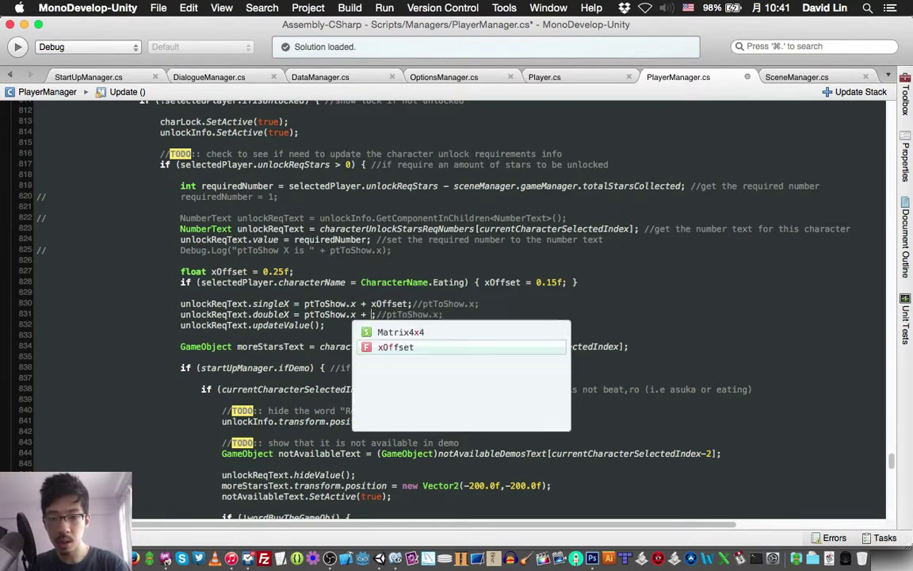
{"action": "type", "text": "Offset;"}
{"action": "key", "text": "super+s"}
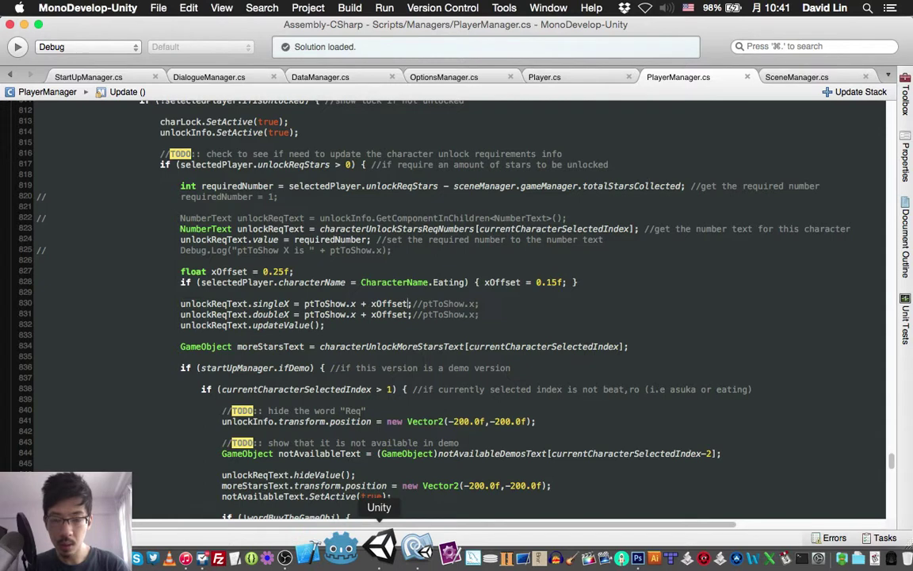
{"action": "left_click", "coordinate": [380, 547]}
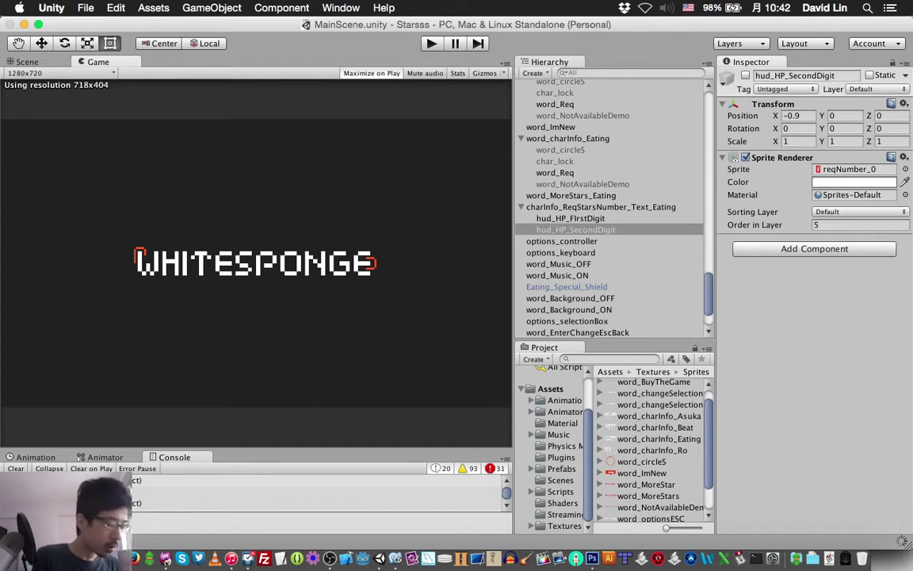
- Try playing, hit the CS0029 CharacterName-to-bool error, and reopen PlayerManager.cs at line 828
{"action": "key", "text": "super+p"}
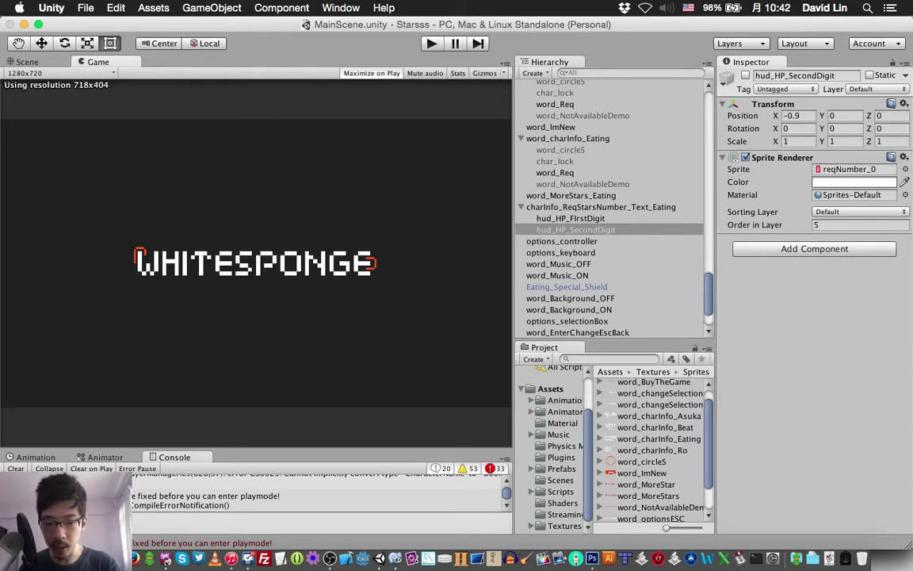
{"action": "left_click", "coordinate": [459, 558]}
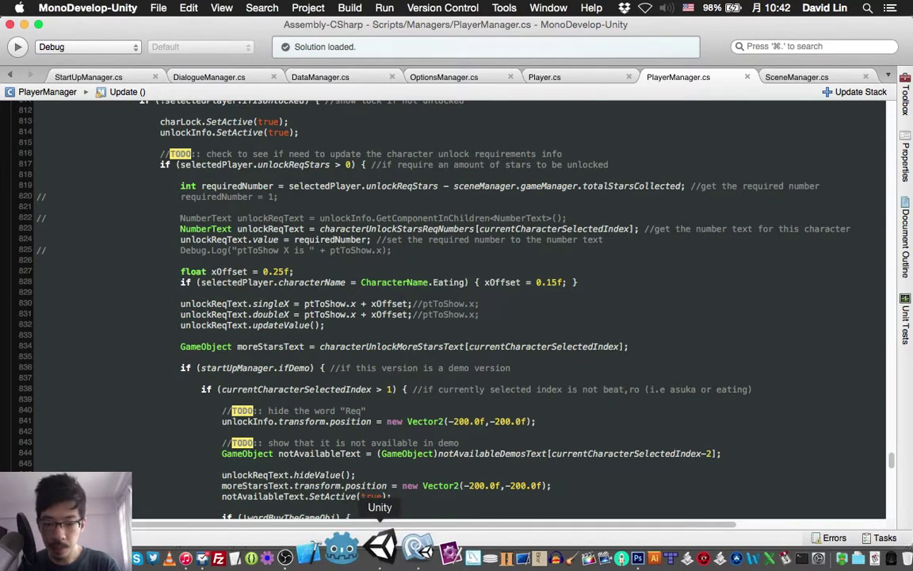
{"action": "left_click", "coordinate": [381, 547]}
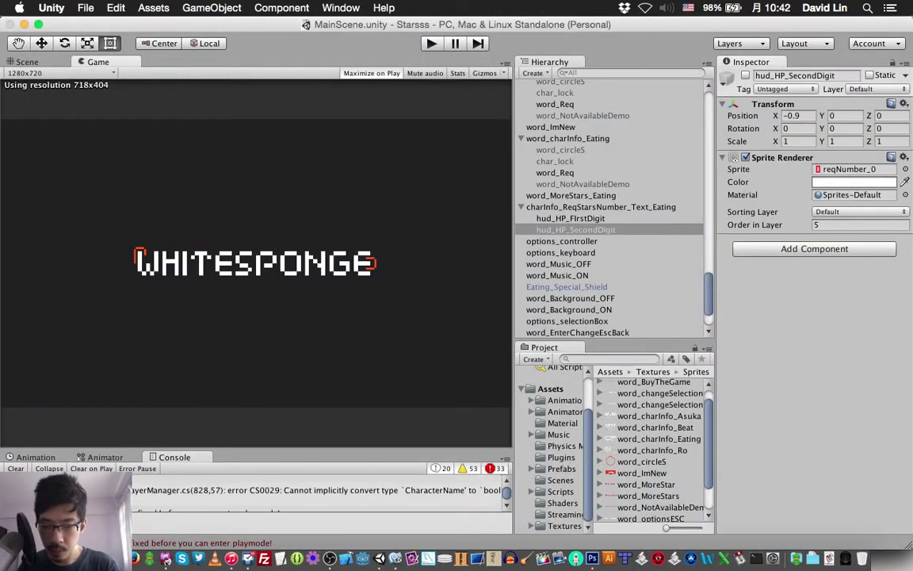
{"action": "left_click", "coordinate": [395, 558]}
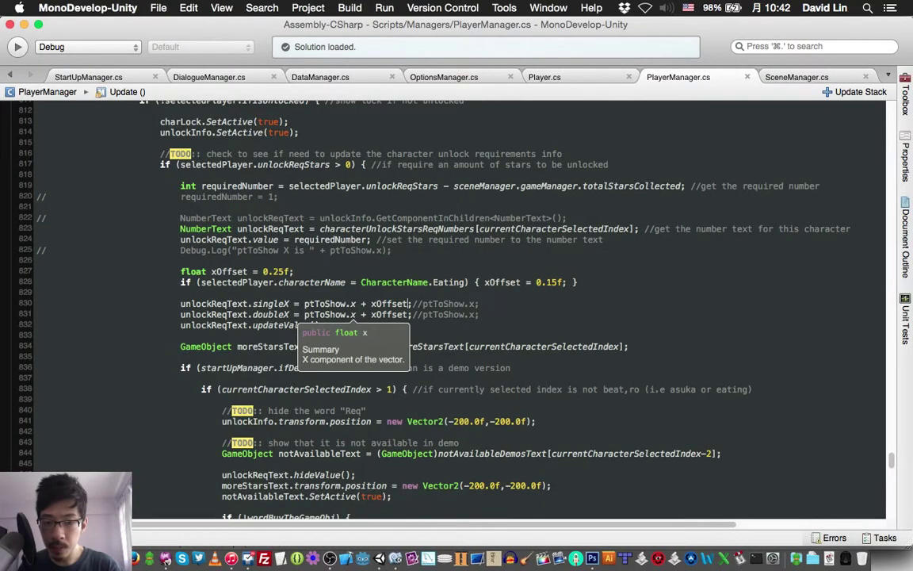
- Make line 828's Eating check use '==' instead of '=', save, and return to Unity
{"action": "left_click", "coordinate": [322, 283]}
{"action": "type", "text": "="}
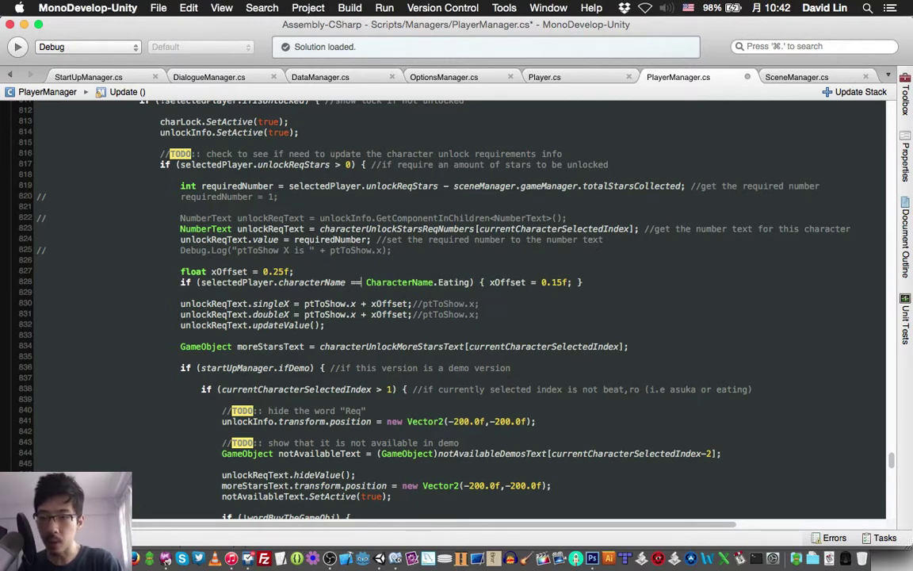
{"action": "key", "text": "super+s"}
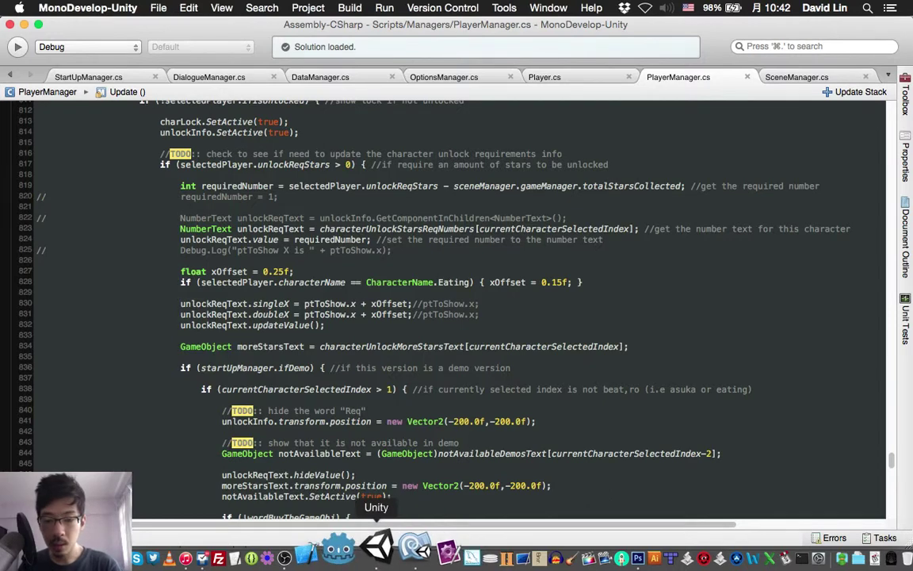
{"action": "left_click", "coordinate": [360, 547]}
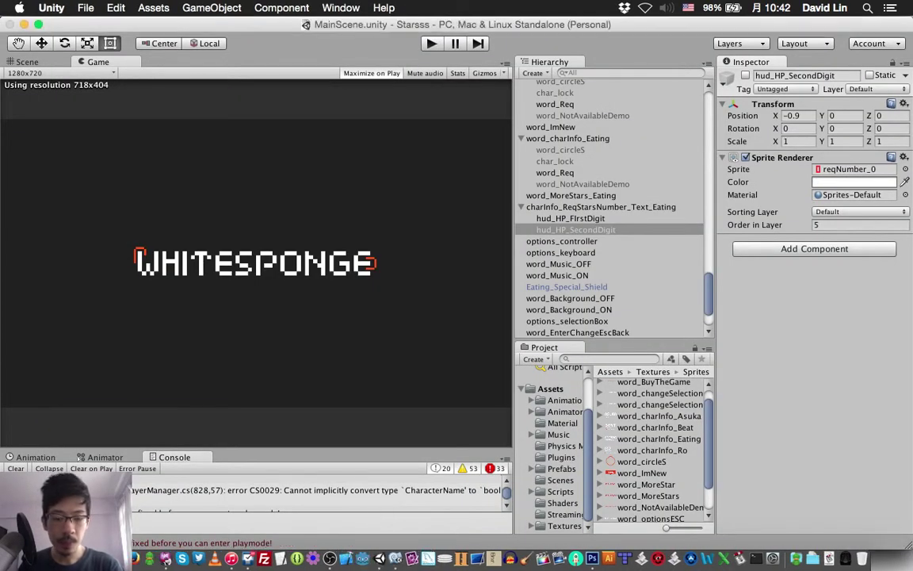
- Try entering play mode with the corrected script
{"action": "key", "text": "super+p"}
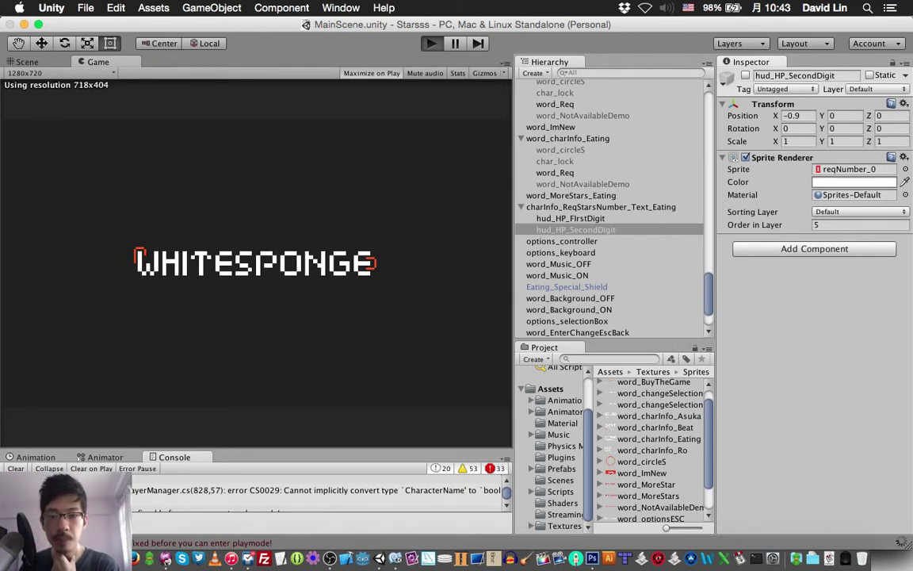
- Play through to character select, check EATING's REQ 99 MORE STARS line, then stop and reopen the script
{"action": "key", "text": "super+p"}
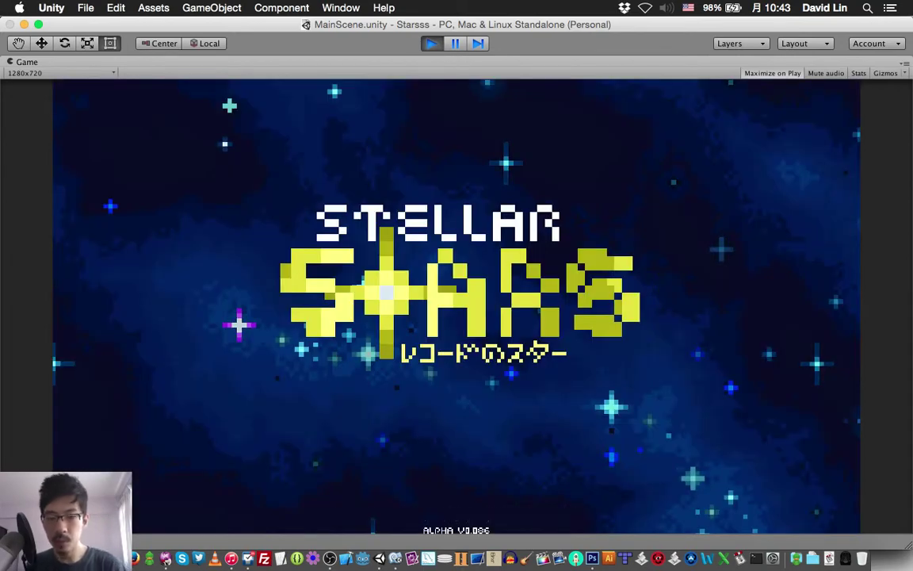
{"action": "key", "text": "Return"}
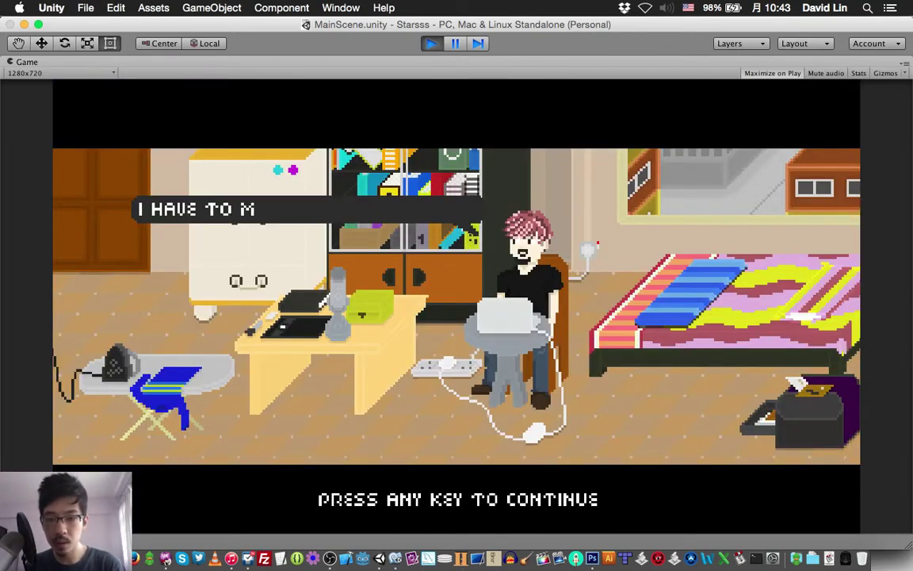
{"action": "key", "text": "Return"}
{"action": "key", "text": "Right"}
{"action": "key", "text": "Right"}
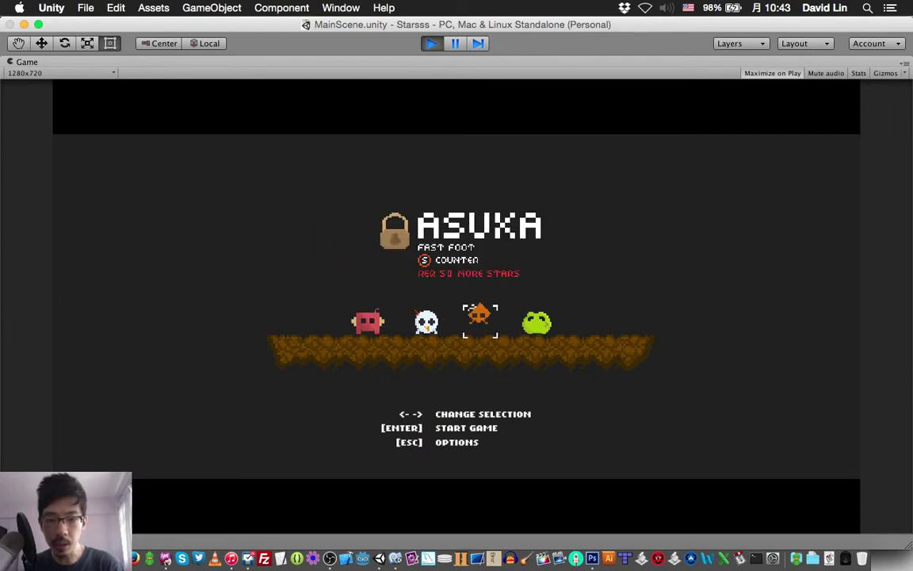
{"action": "key", "text": "Right"}
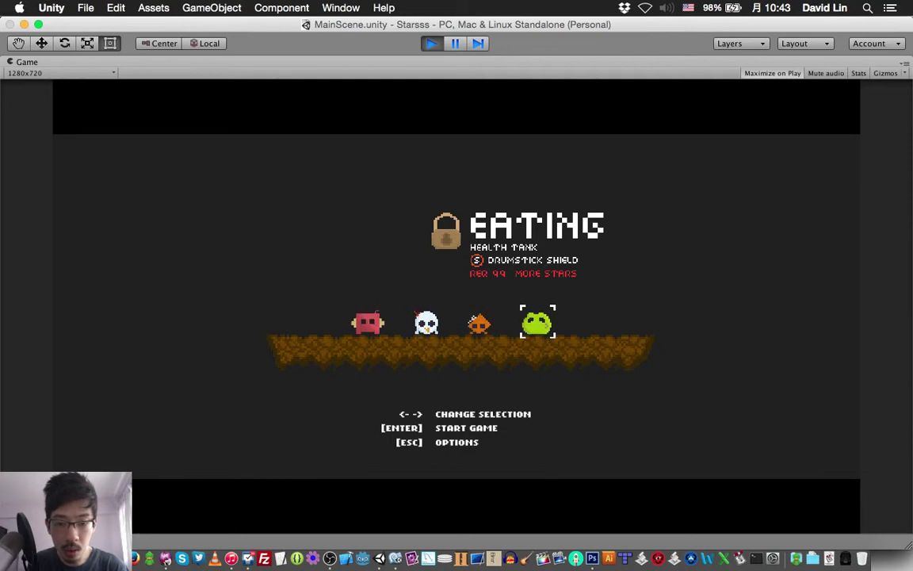
{"action": "key", "text": "super+p"}
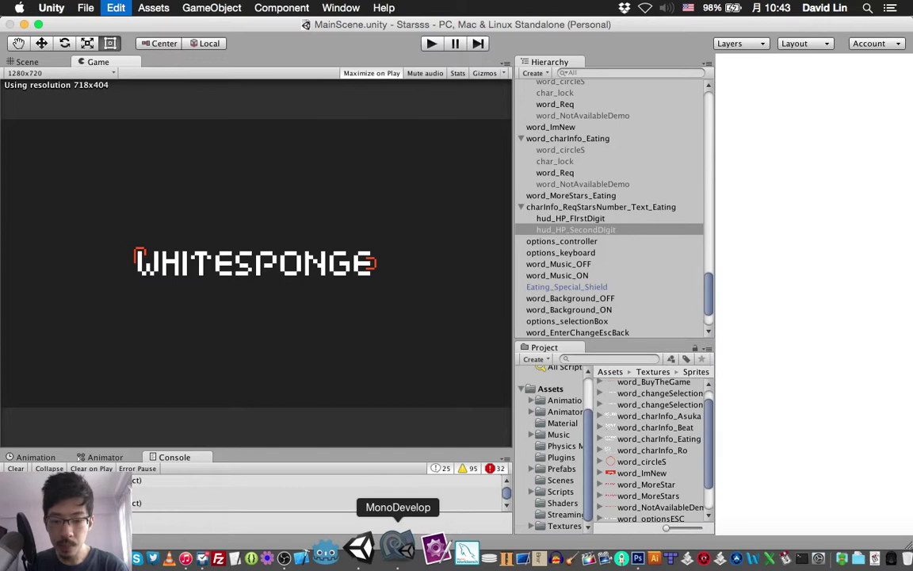
{"action": "left_click", "coordinate": [398, 547]}
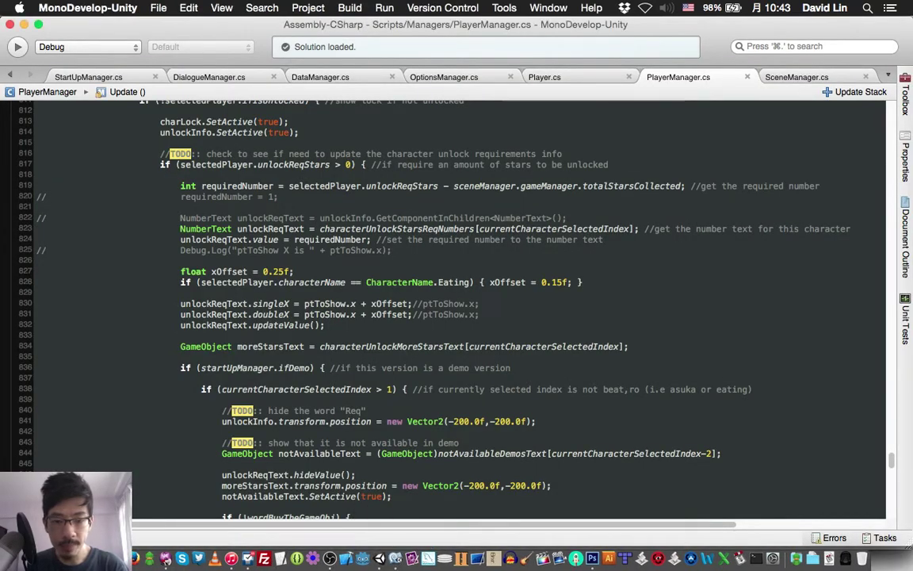
- Raise the Eating xOffset on line 828 from 0.15f to 0.20f, save, and return to Unity
{"action": "left_click", "coordinate": [553, 283]}
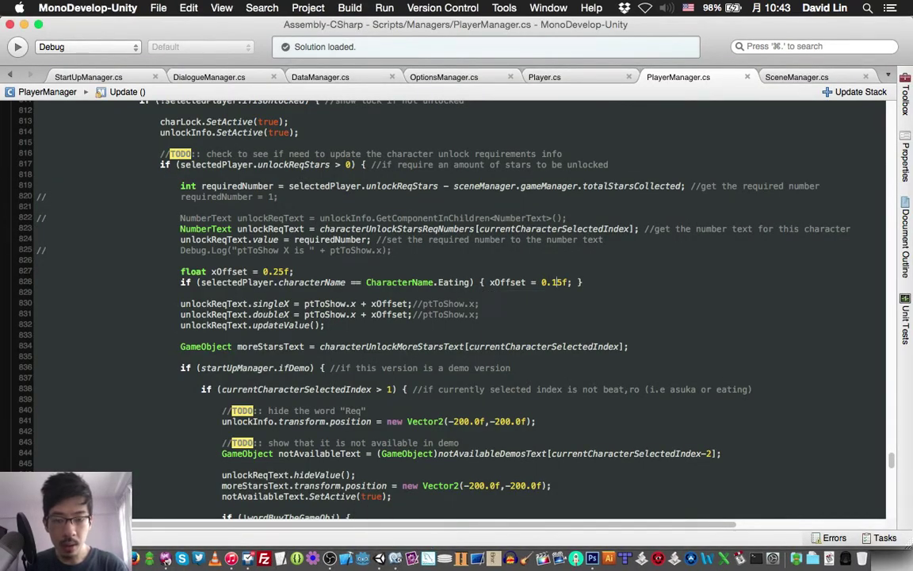
{"action": "key", "text": "BackSpace"}
{"action": "key", "text": "BackSpace"}
{"action": "type", "text": "2"}
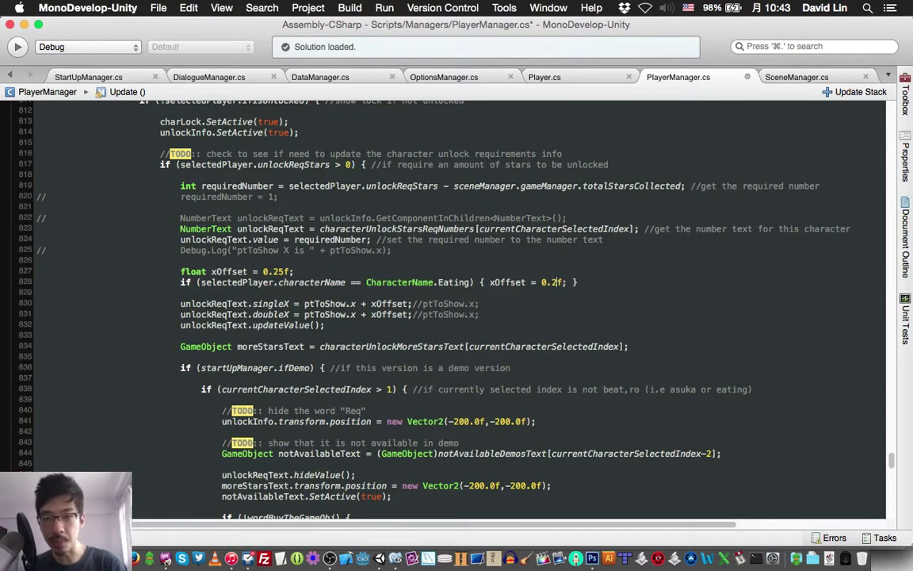
{"action": "key", "text": "super+s"}
{"action": "type", "text": "0"}
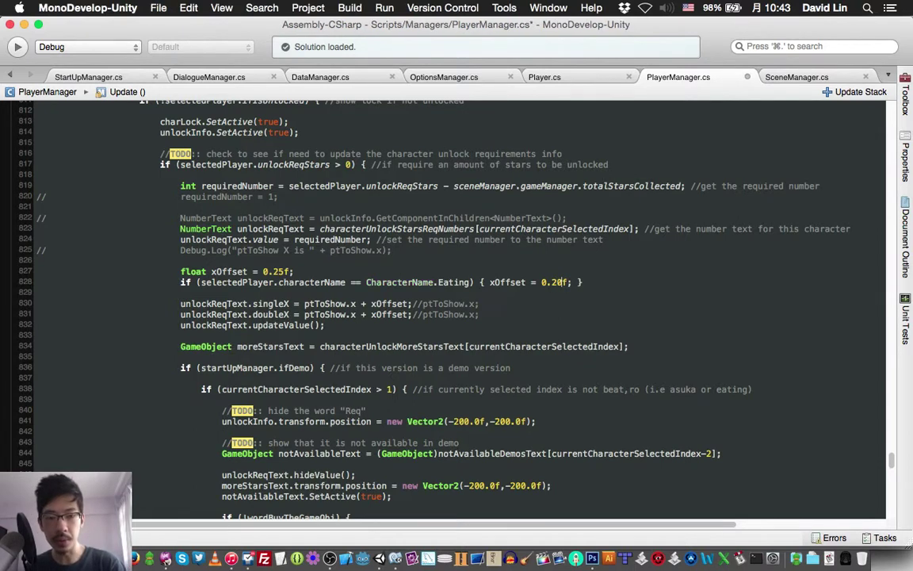
{"action": "key", "text": "super+s"}
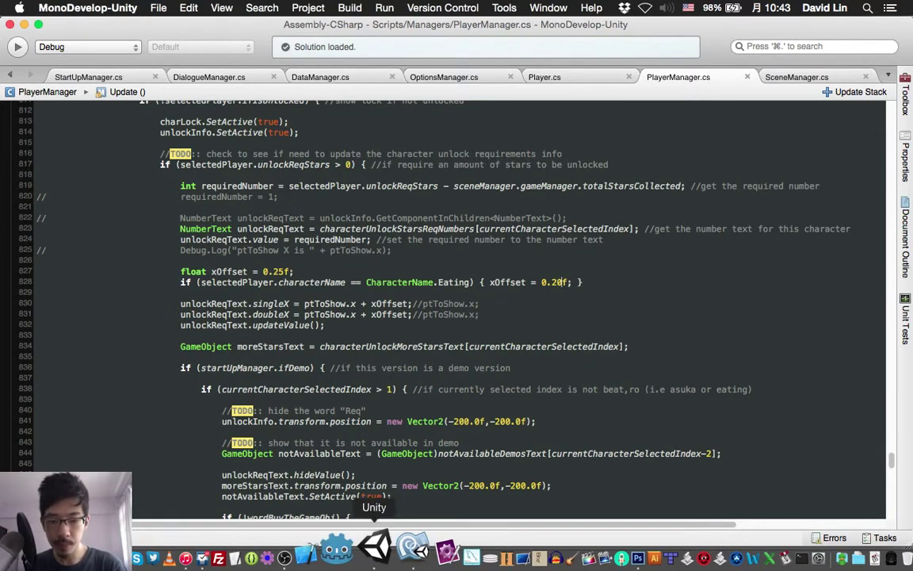
{"action": "left_click", "coordinate": [373, 549]}
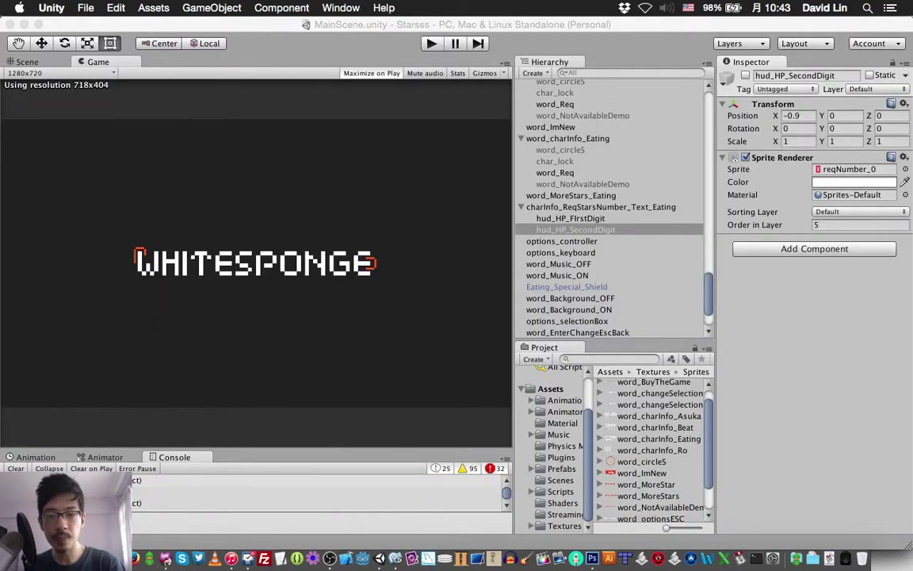
- Start play mode again and let the game reach the Stellar Stars title screen
{"action": "key", "text": "super+p"}
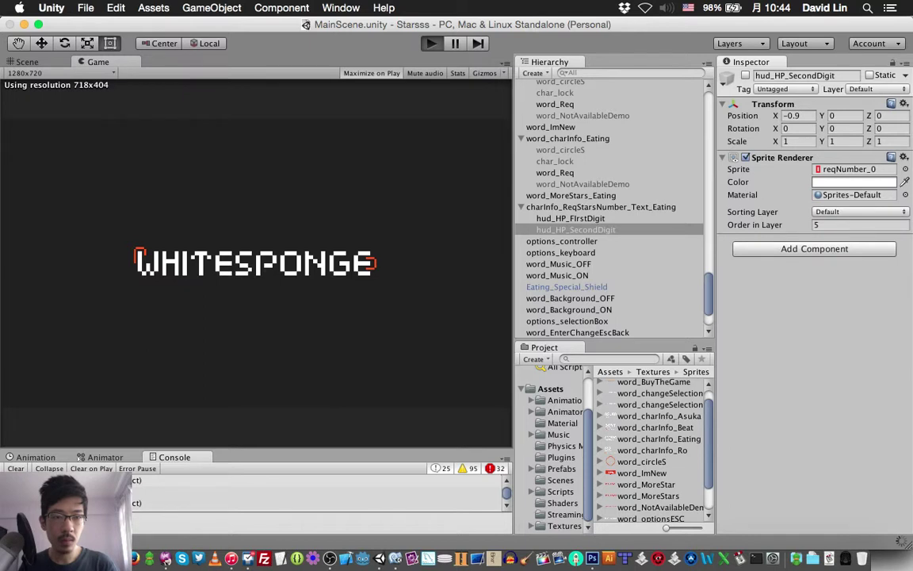
{"action": "key", "text": "super+p"}
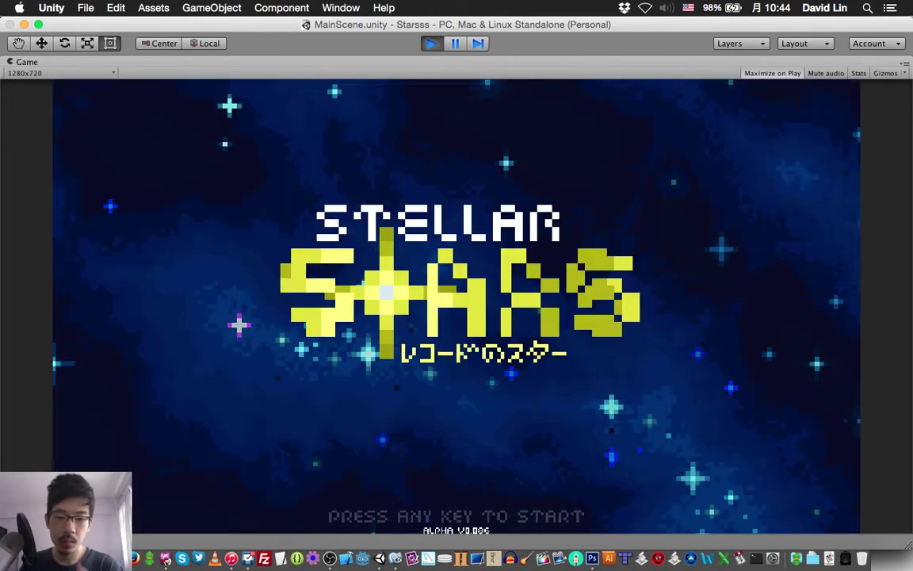
- Skip to character select and flick between the ASUKA (REQ 50) and EATING (REQ 99) panels
{"action": "key", "text": "space"}
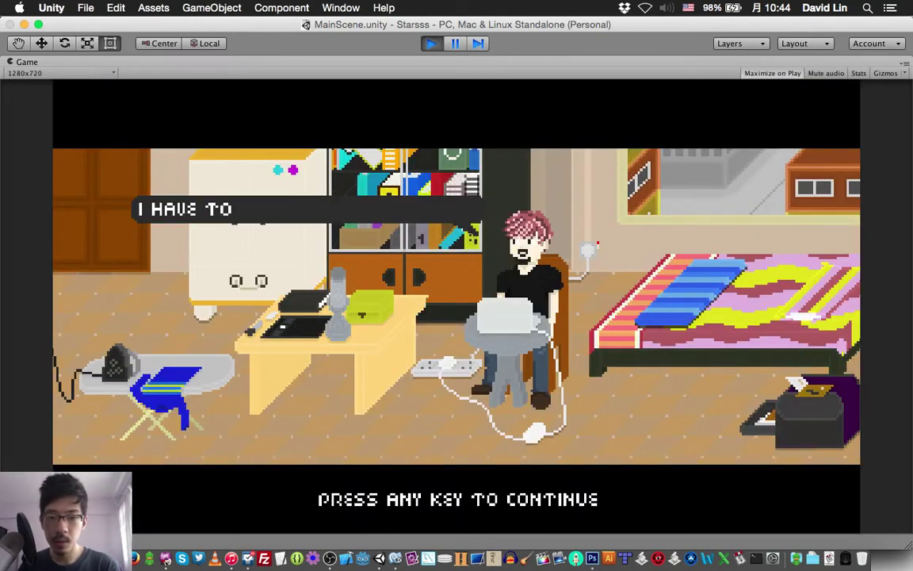
{"action": "key", "text": "space"}
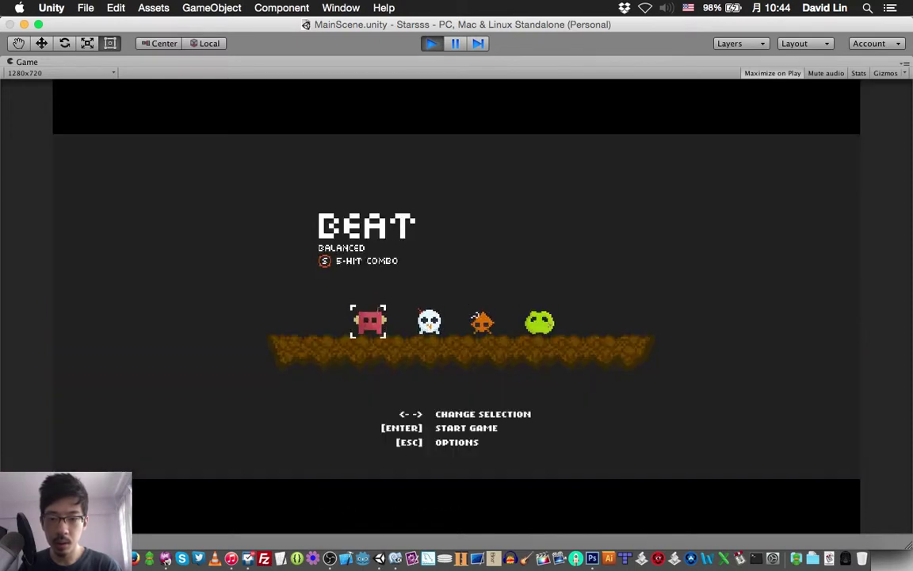
{"action": "key", "text": "Right"}
{"action": "key", "text": "Right"}
{"action": "key", "text": "Right"}
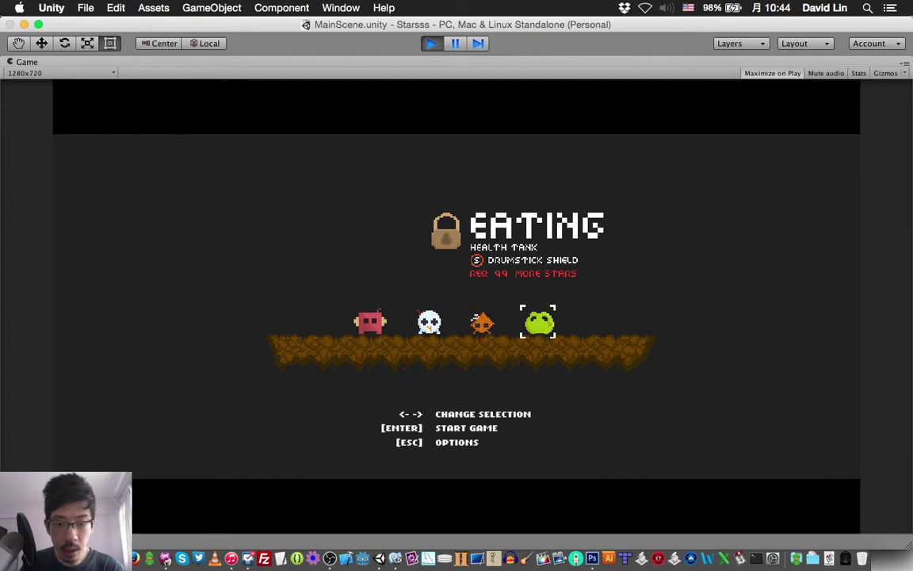
{"action": "key", "text": "Left"}
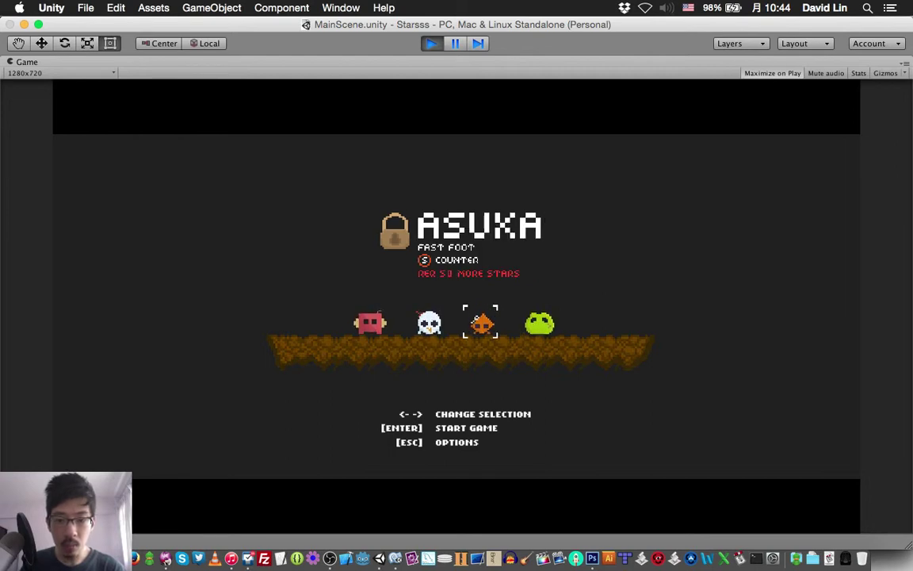
{"action": "key", "text": "Right"}
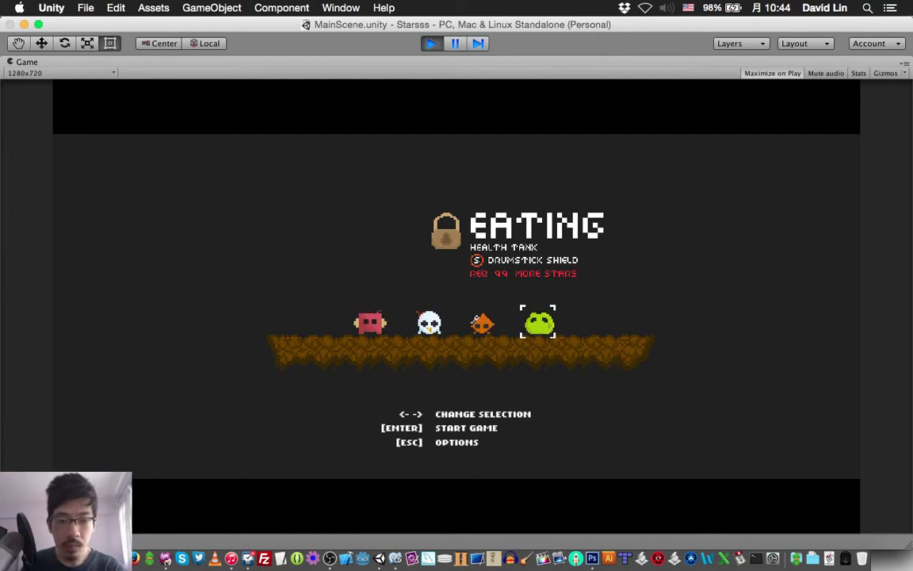
{"action": "key", "text": "Left"}
{"action": "key", "text": "Right"}
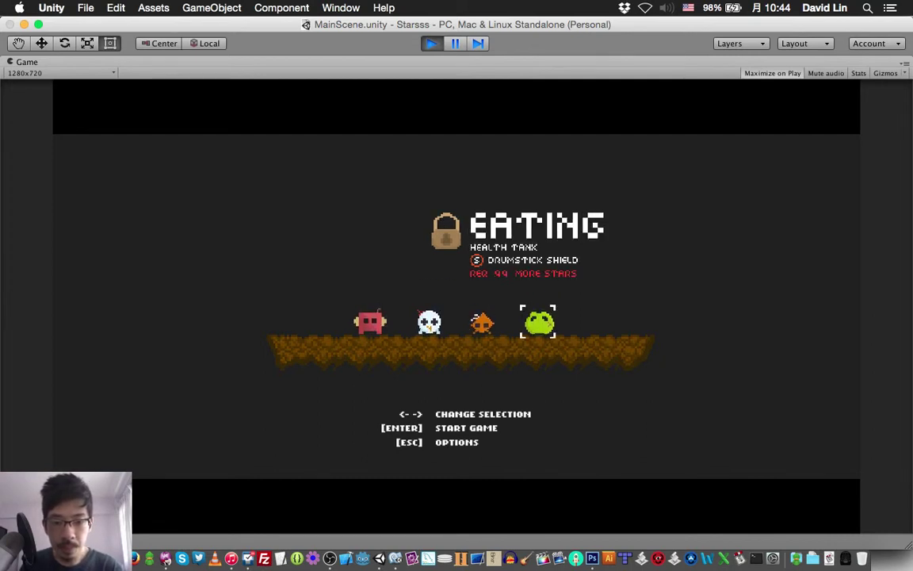
{"action": "key", "text": "Left"}
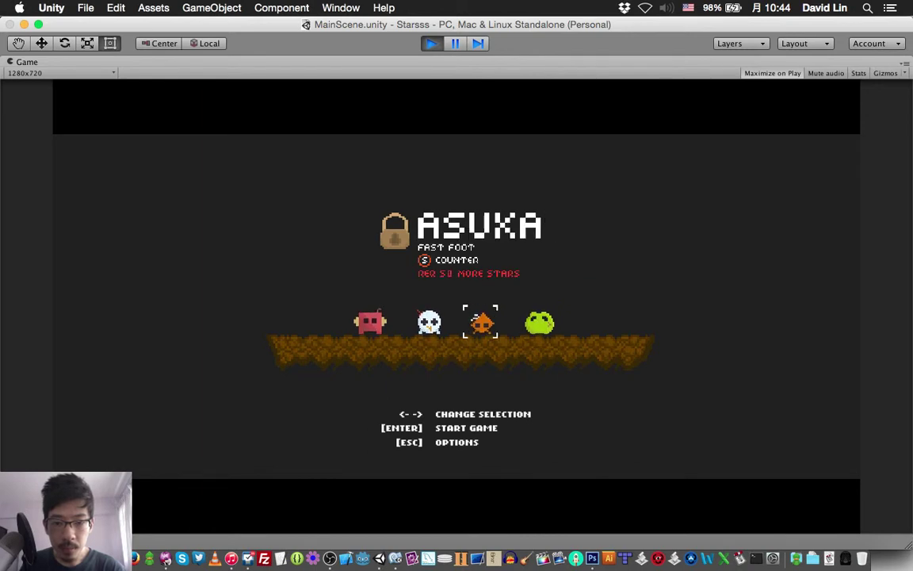
{"action": "key", "text": "Right"}
{"action": "key", "text": "Left"}
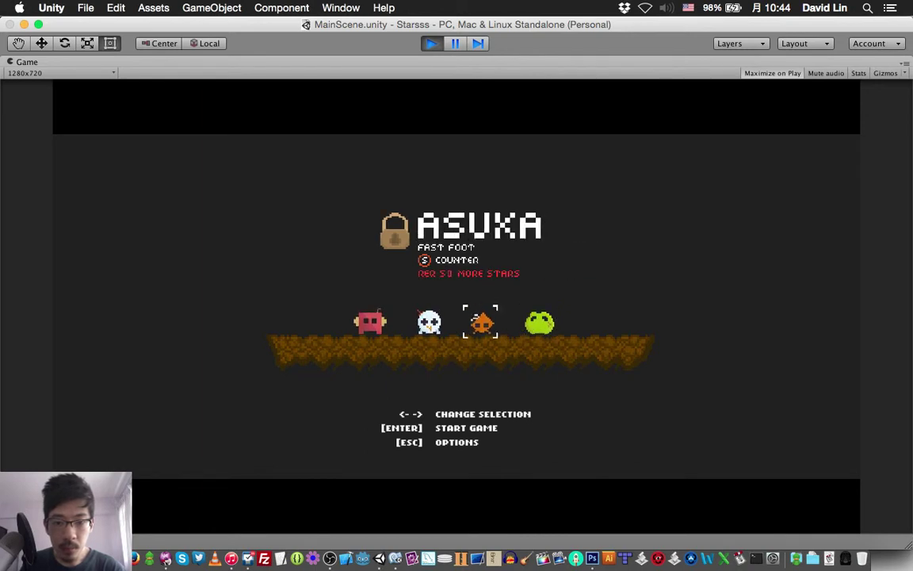
- Select EATING, stop play mode, and return to PlayerManager.cs
{"action": "key", "text": "Right"}
{"action": "key", "text": "super+p"}
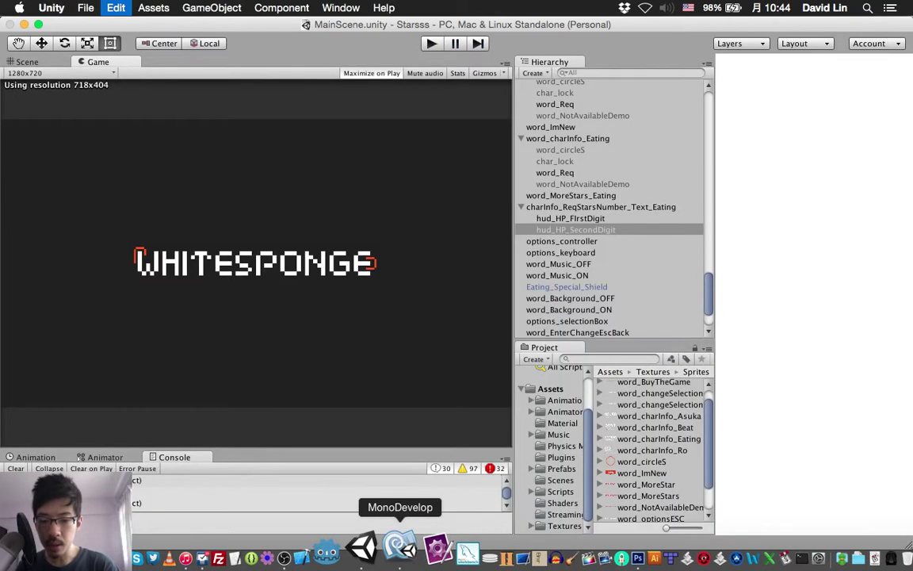
{"action": "left_click", "coordinate": [362, 558]}
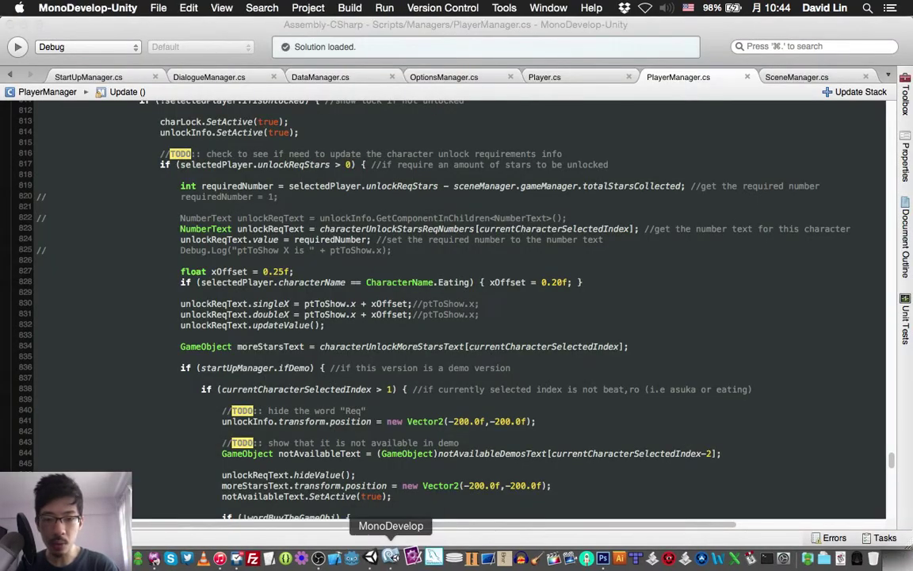
- Lower the Eating xOffset from 0.20f to 0.15f and save
{"action": "left_click", "coordinate": [558, 282]}
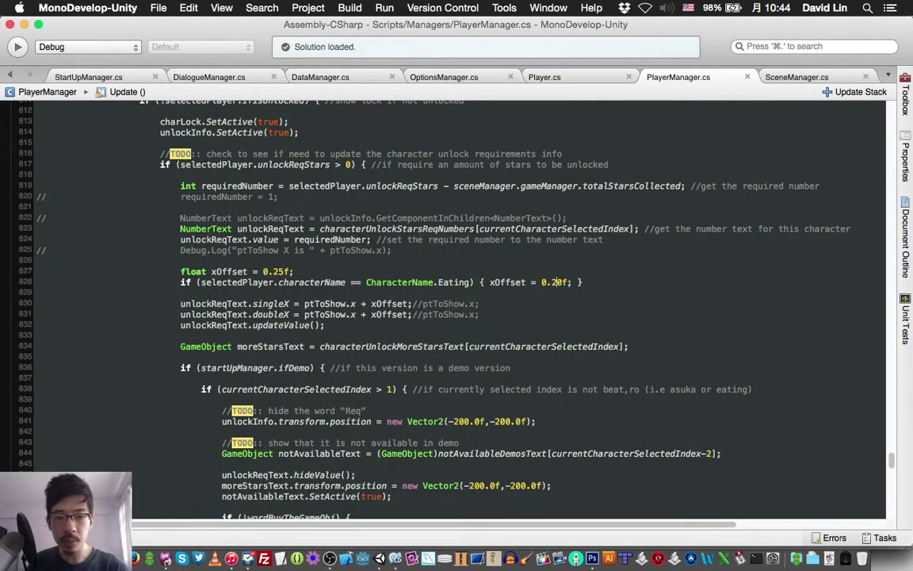
{"action": "key", "text": "BackSpace"}
{"action": "key", "text": "BackSpace"}
{"action": "type", "text": "15"}
{"action": "key", "text": "super+s"}
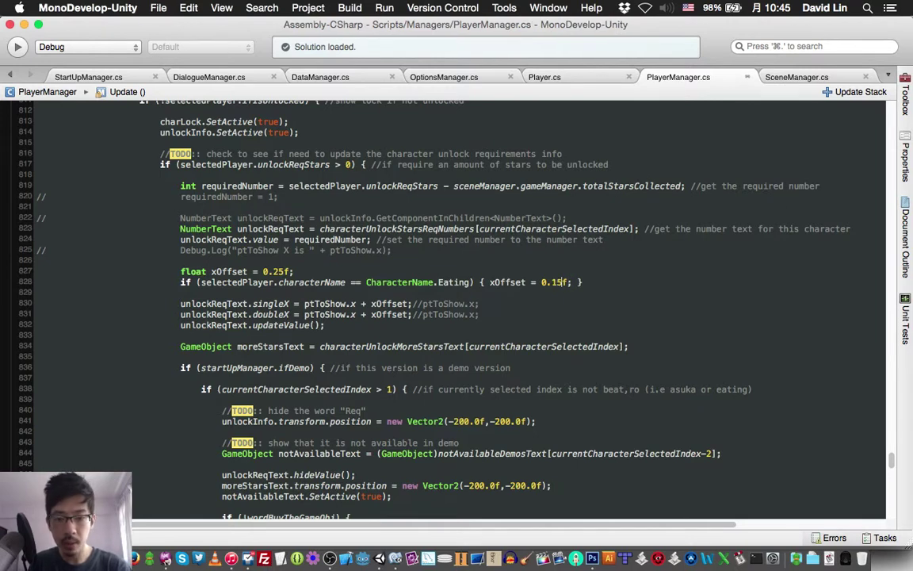
- Review the script, then start a new line below the float xOffset declaration
{"action": "scroll", "coordinate": [558, 282], "scroll_direction": "down", "scroll_amount": 2}
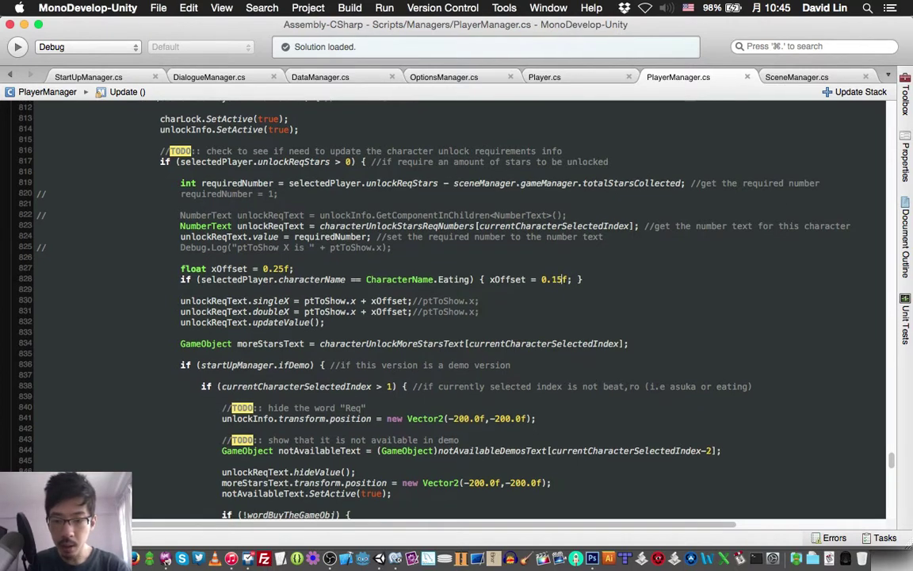
{"action": "scroll", "coordinate": [557, 283], "scroll_direction": "down", "scroll_amount": 4}
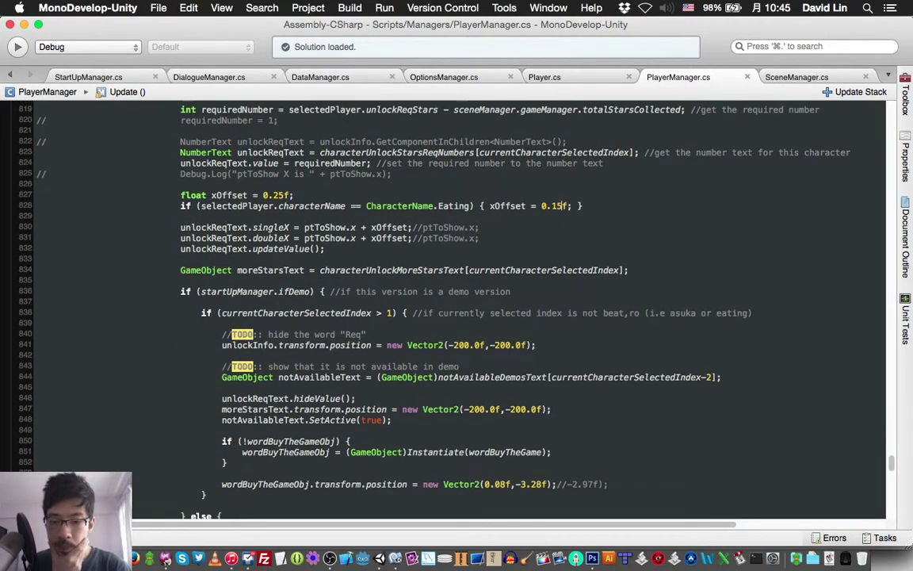
{"action": "scroll", "coordinate": [558, 282], "scroll_direction": "down", "scroll_amount": 5}
{"action": "scroll", "coordinate": [558, 282], "scroll_direction": "down", "scroll_amount": 5}
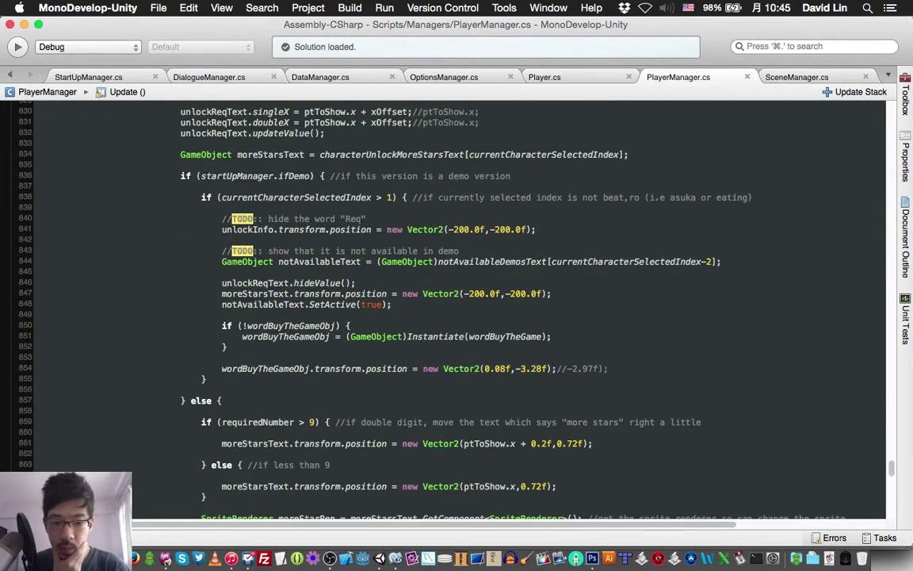
{"action": "mouse_move", "coordinate": [541, 444]}
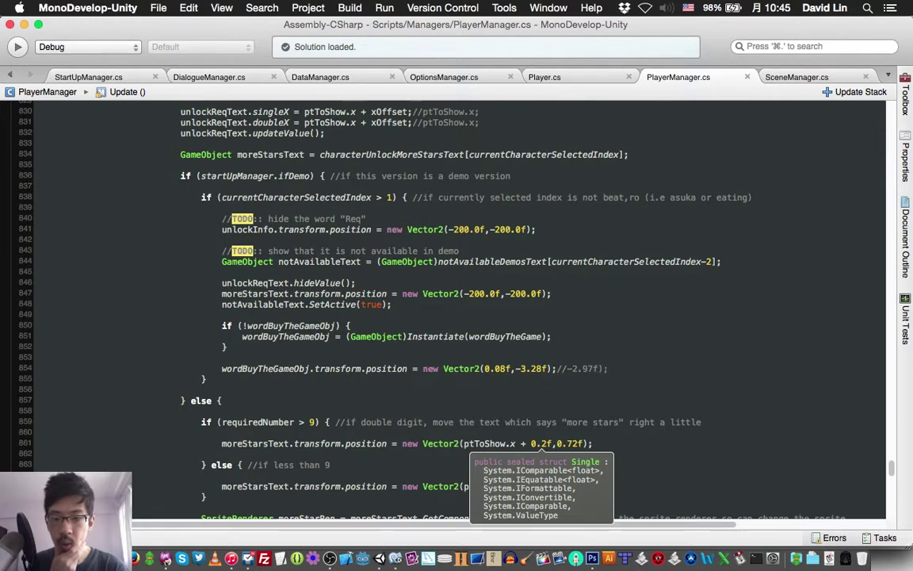
{"action": "scroll", "coordinate": [452, 309], "scroll_direction": "up", "scroll_amount": 2}
{"action": "scroll", "coordinate": [452, 309], "scroll_direction": "up", "scroll_amount": 2}
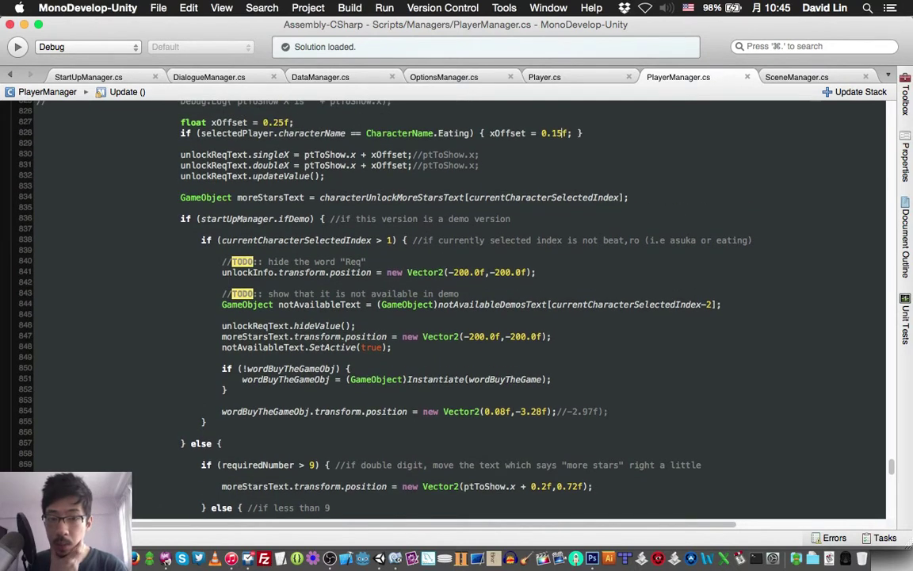
{"action": "scroll", "coordinate": [452, 309], "scroll_direction": "down", "scroll_amount": 1}
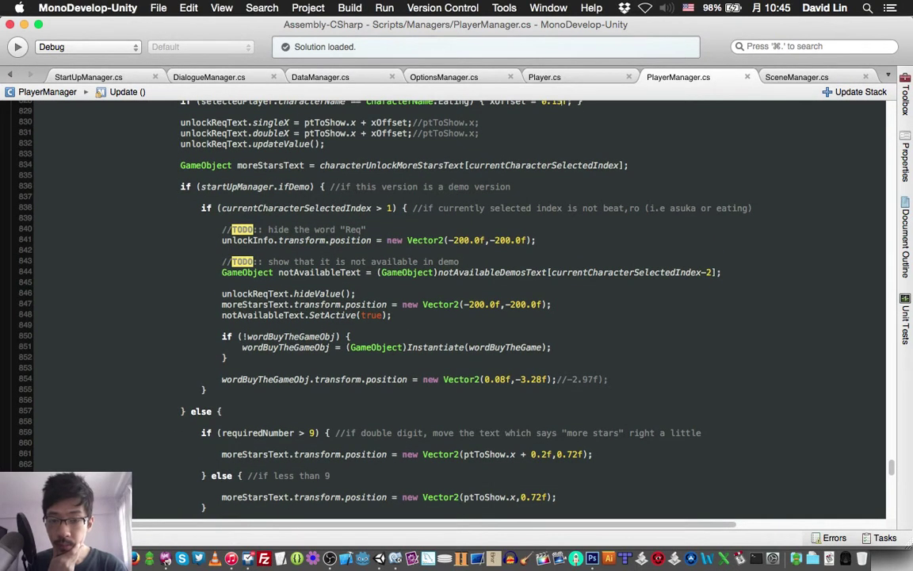
{"action": "scroll", "coordinate": [451, 310], "scroll_direction": "up", "scroll_amount": 2}
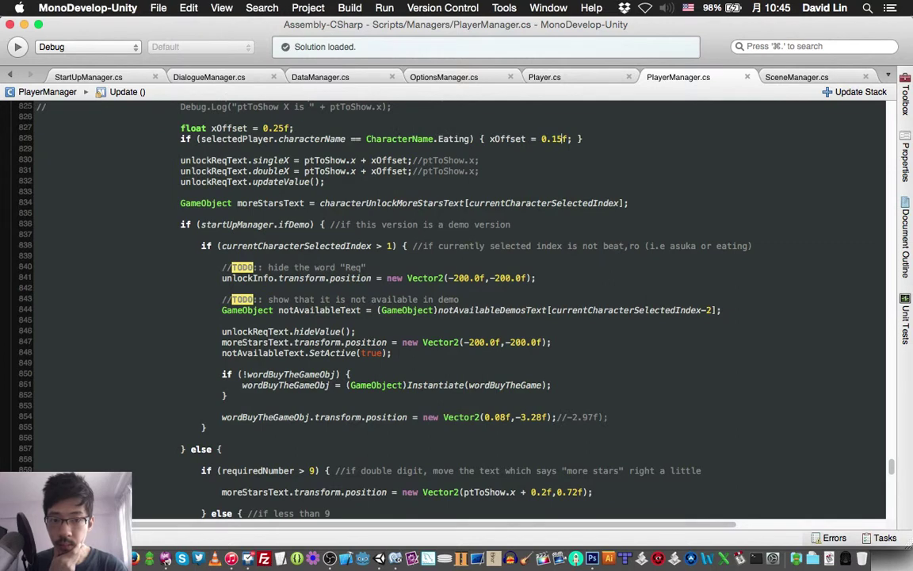
{"action": "left_click", "coordinate": [563, 138]}
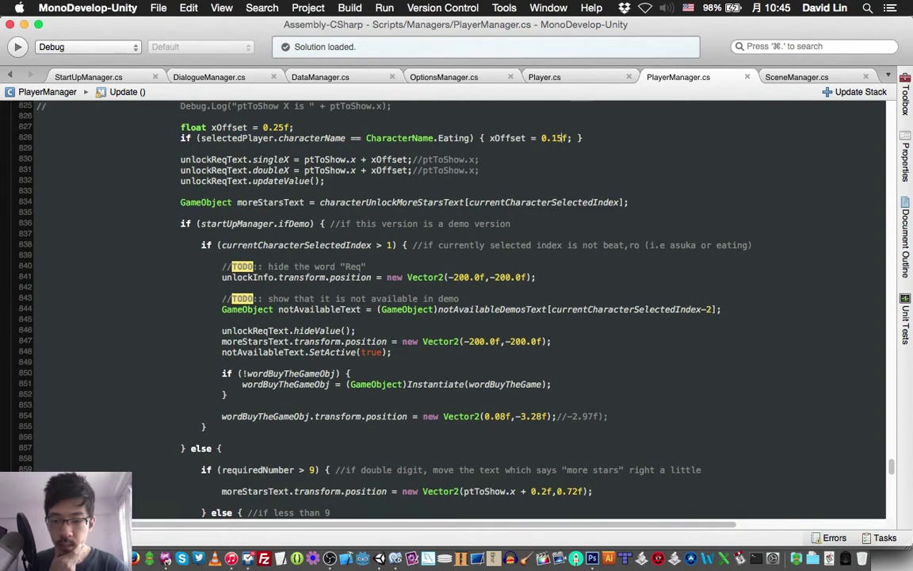
{"action": "scroll", "coordinate": [452, 310], "scroll_direction": "down", "scroll_amount": 1}
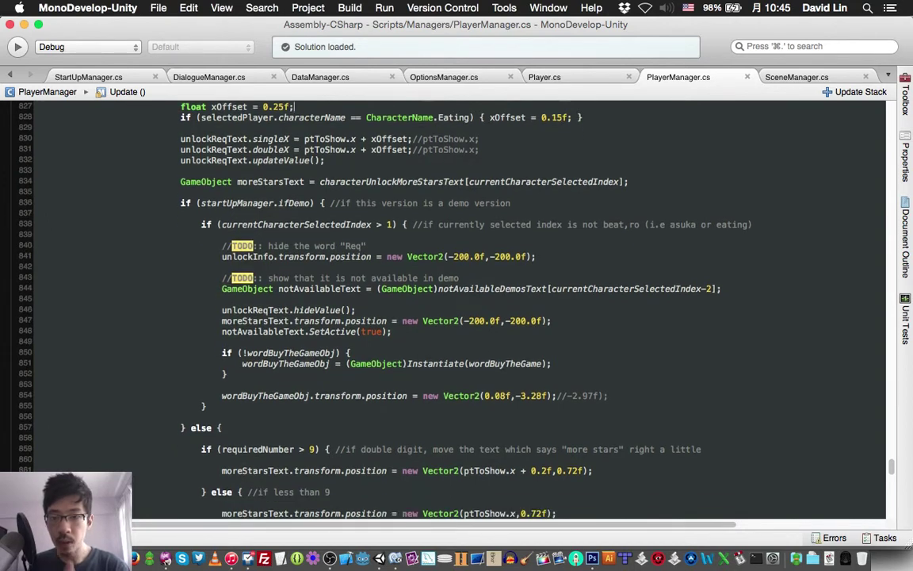
{"action": "key", "text": "Return"}
- Declare 'float moreStarsTextX = 0.2f;' in PlayerManager.cs and save
{"action": "type", "text": "float"}
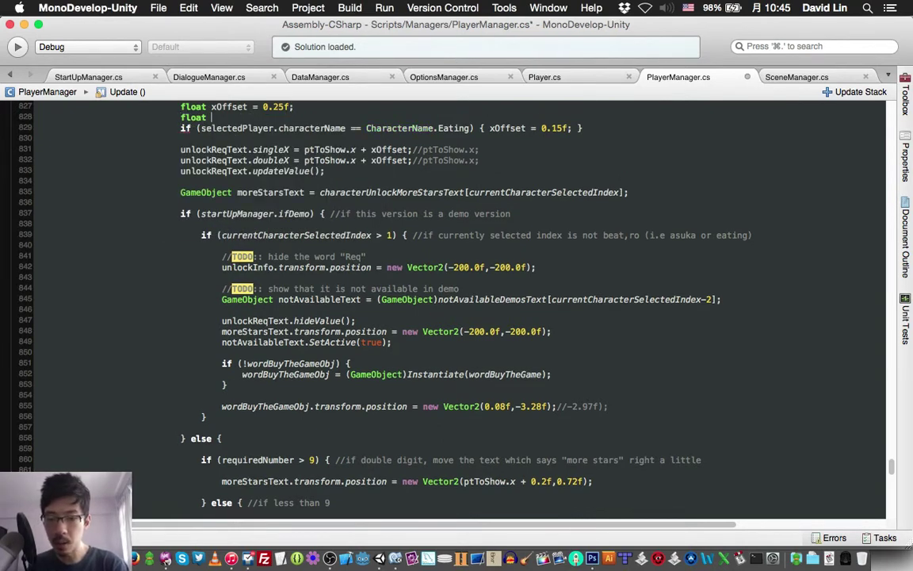
{"action": "type", "text": " More"}
{"action": "key", "text": "BackSpace"}
{"action": "key", "text": "BackSpace"}
{"action": "key", "text": "BackSpace"}
{"action": "key", "text": "BackSpace"}
{"action": "key", "text": "BackSpace"}
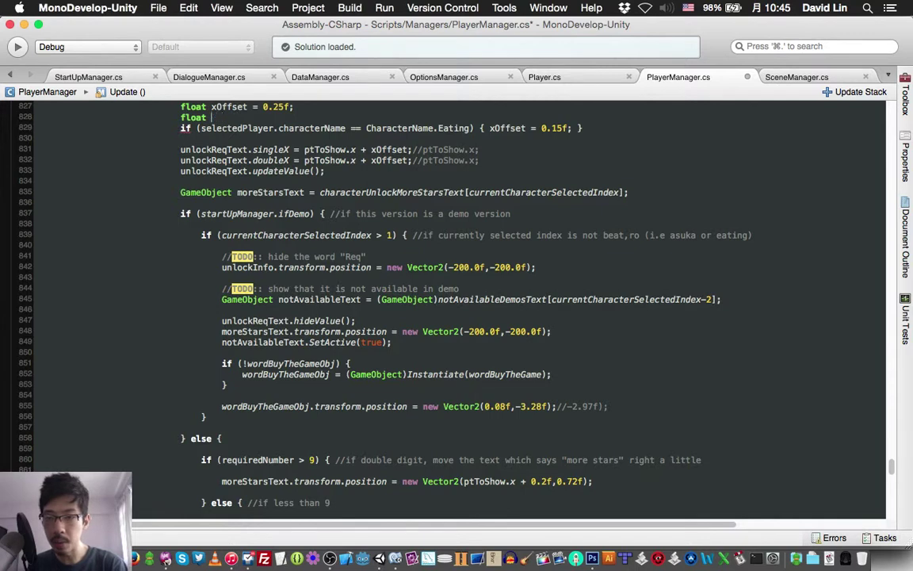
{"action": "type", "text": "moreStarsTextX"}
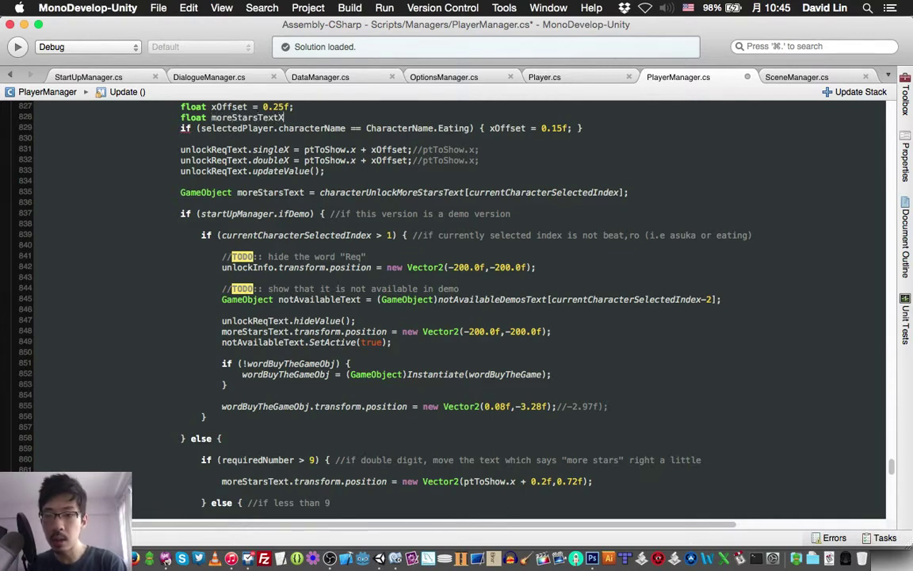
{"action": "type", "text": " = 0.2f;"}
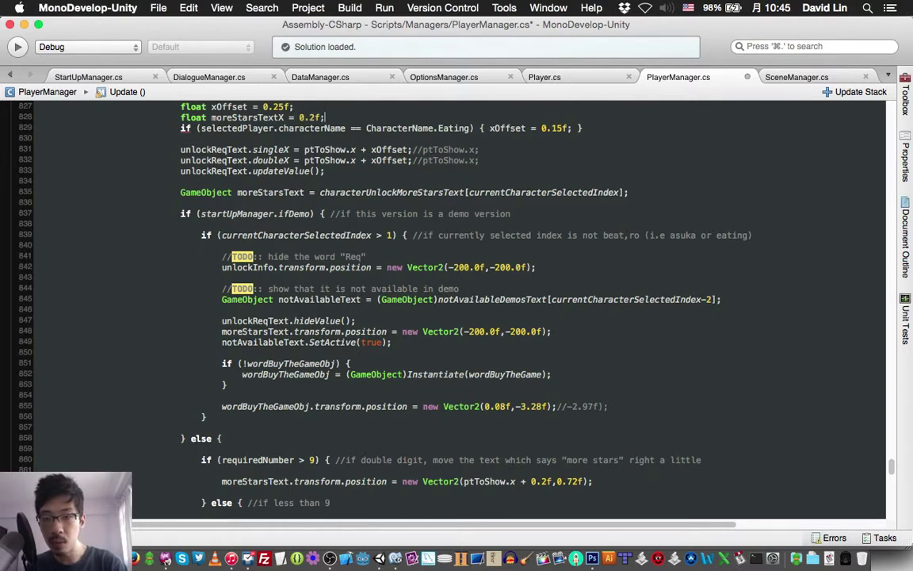
{"action": "key", "text": "super+s"}
{"action": "scroll", "coordinate": [508, 309], "scroll_direction": "down", "scroll_amount": 2}
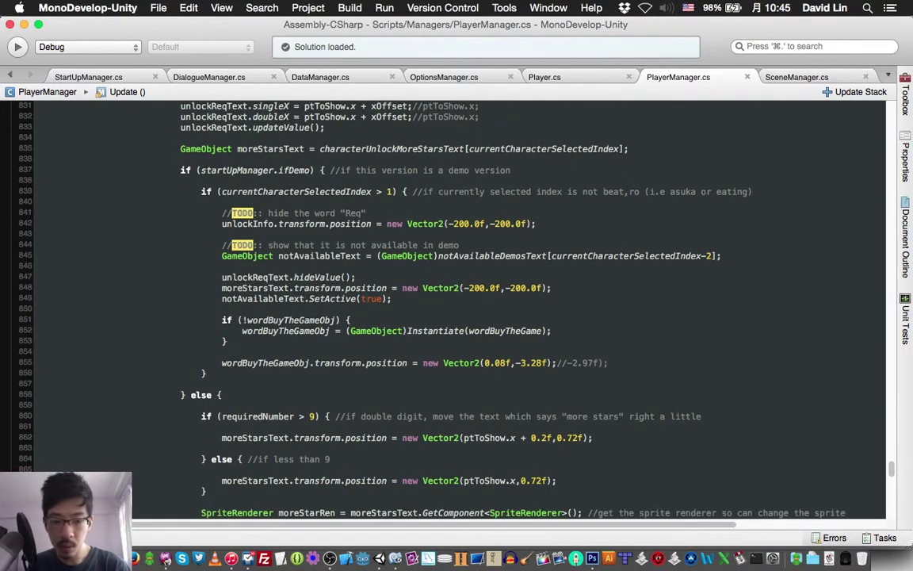
{"action": "scroll", "coordinate": [452, 309], "scroll_direction": "up", "scroll_amount": 2}
{"action": "type", "text": "if (selectedPlayer.characterName == CharacterName.Eating) { xOffset = 0.15f; }"}
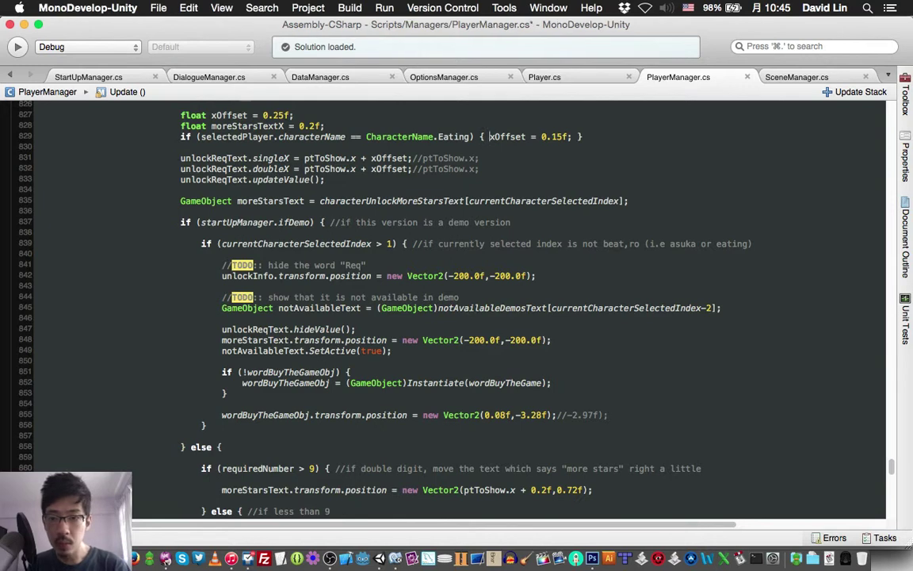
- Expand the Eating if-block onto separate lines, add 'moreStarsTextX = 0.1f;' inside it, and save
{"action": "key", "text": "Return"}
{"action": "left_click", "coordinate": [288, 147]}
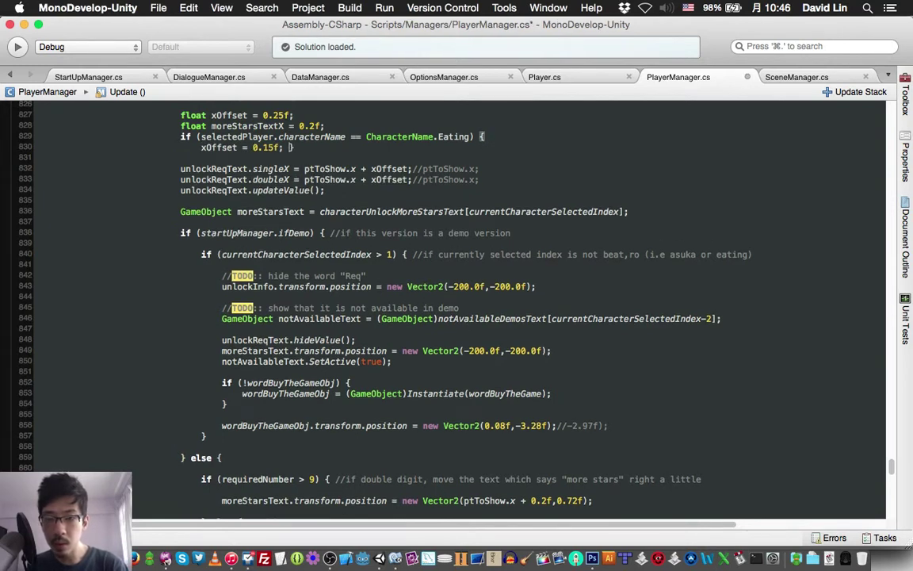
{"action": "key", "text": "Return"}
{"action": "left_click", "coordinate": [315, 136]}
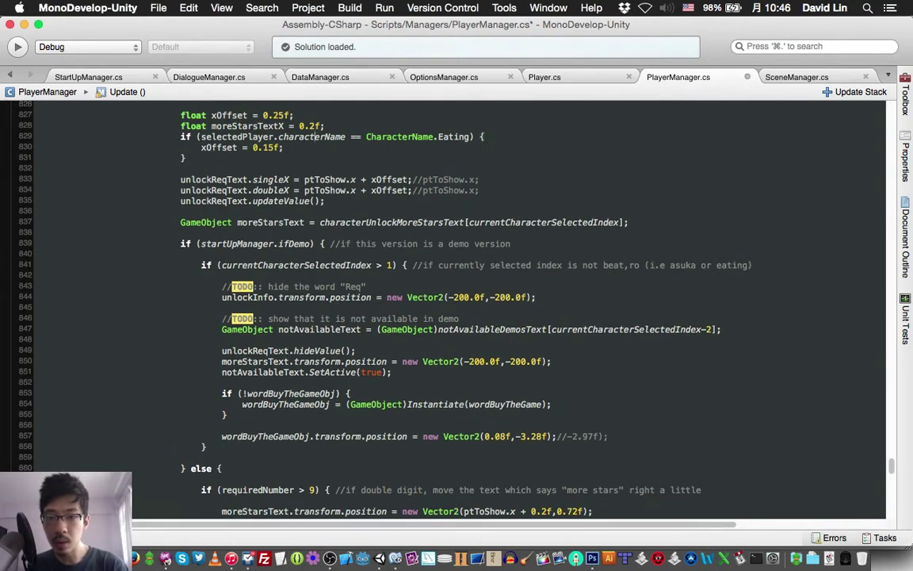
{"action": "key", "text": "Return"}
{"action": "type", "text": "morest"}
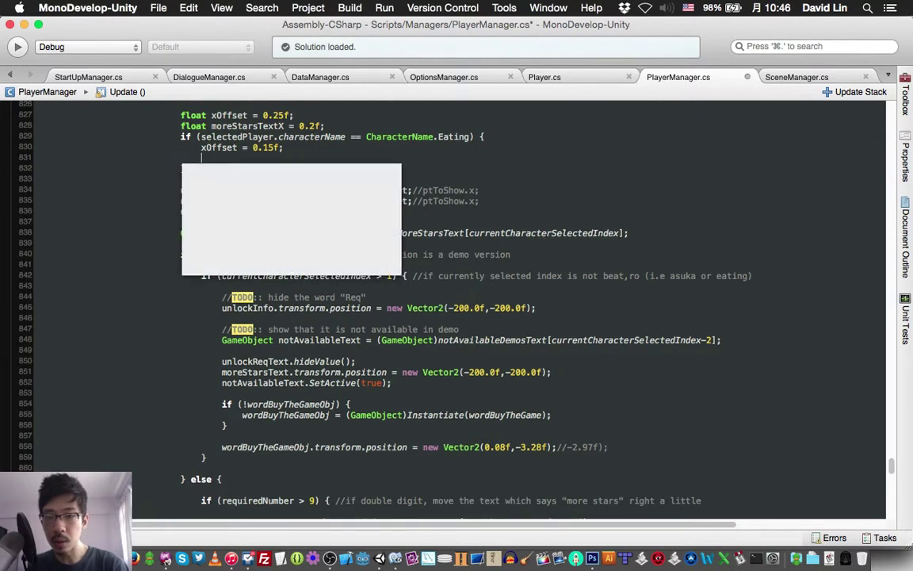
{"action": "key", "text": "Return"}
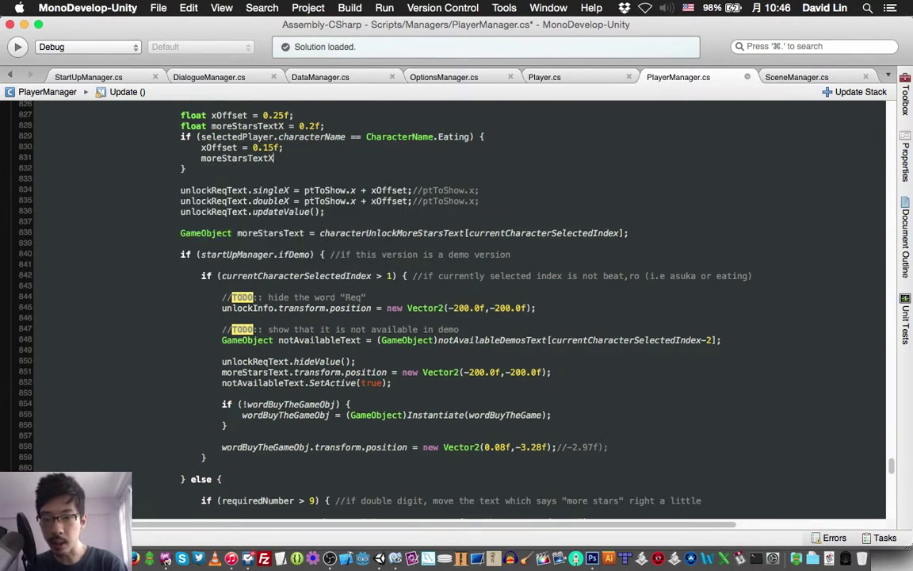
{"action": "type", "text": " = "}
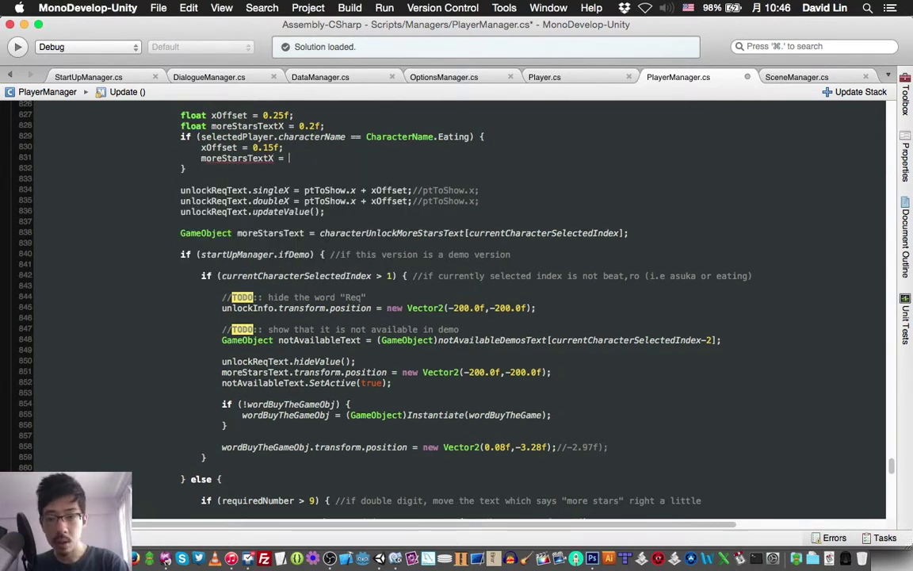
{"action": "type", "text": "0.1f;"}
{"action": "key", "text": "super+s"}
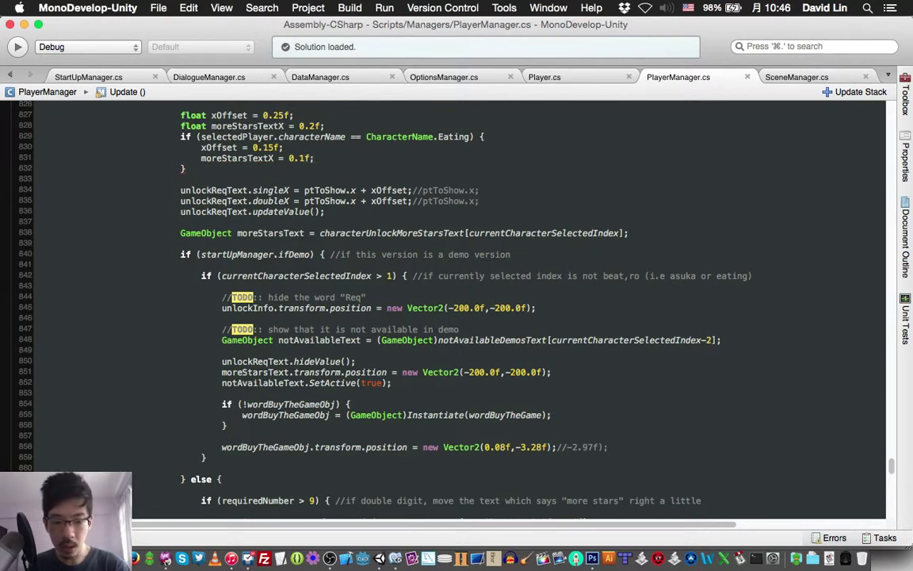
{"action": "scroll", "coordinate": [457, 310], "scroll_direction": "down", "scroll_amount": 3}
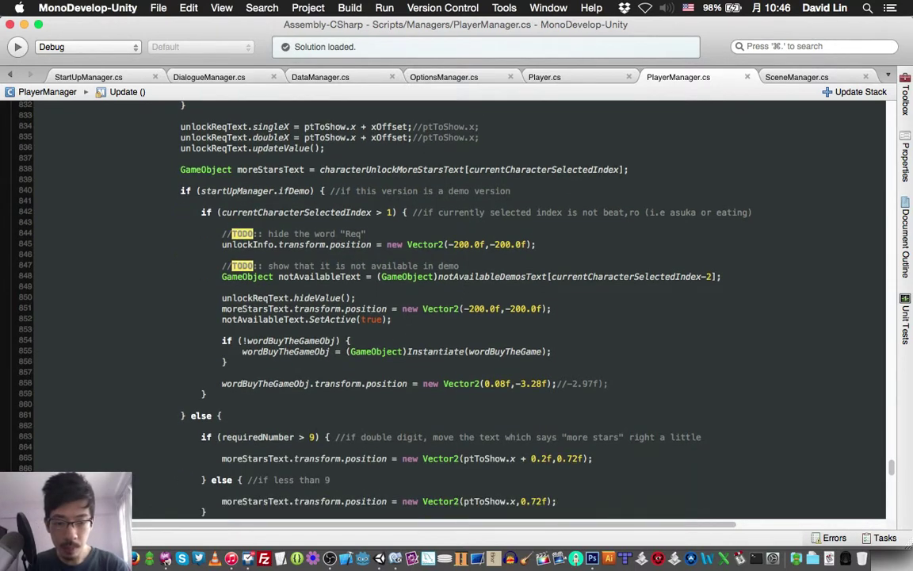
- Replace the fixed 0.2f offset on line 865 with moreStarsTextX and save PlayerManager.cs
{"action": "key", "text": "BackSpace"}
{"action": "key", "text": "BackSpace"}
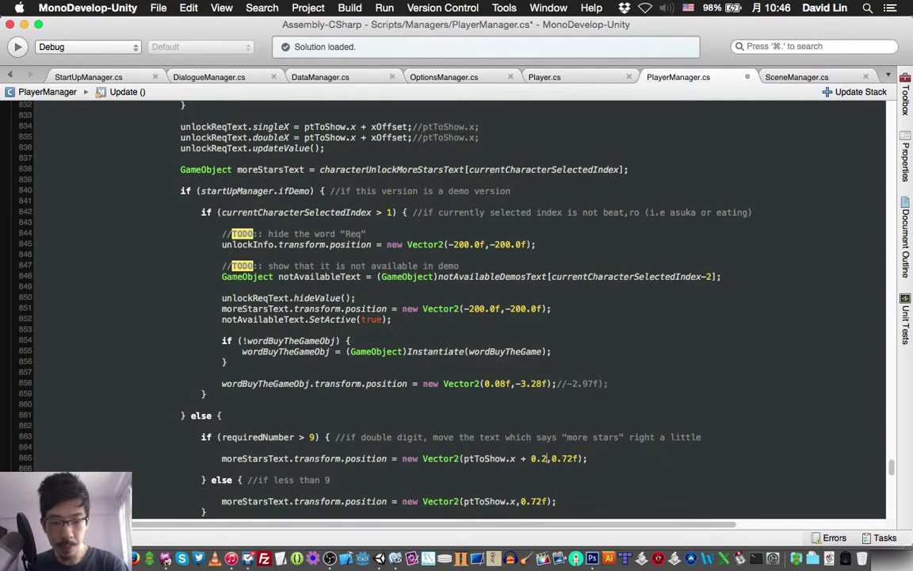
{"action": "key", "text": "BackSpace"}
{"action": "key", "text": "BackSpace"}
{"action": "type", "text": "more"}
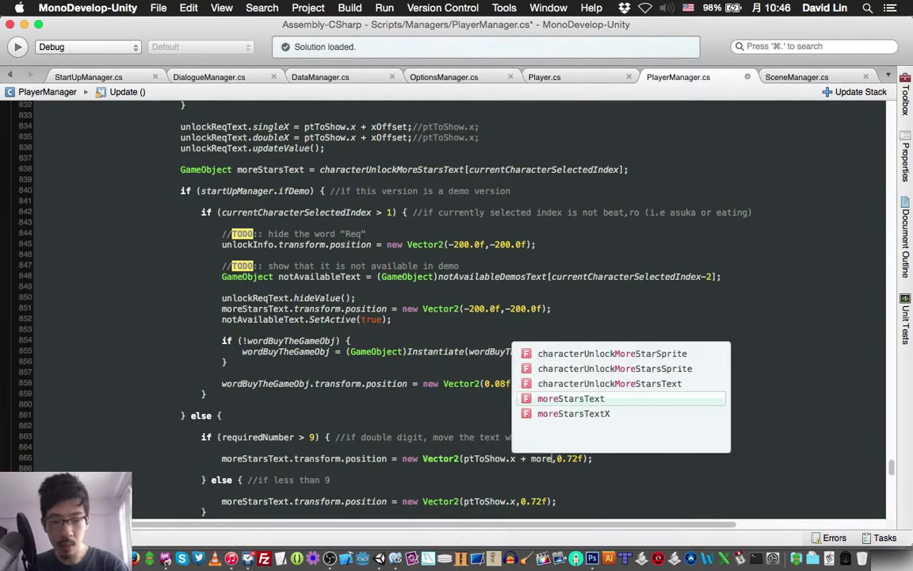
{"action": "key", "text": "Down"}
{"action": "key", "text": "Return"}
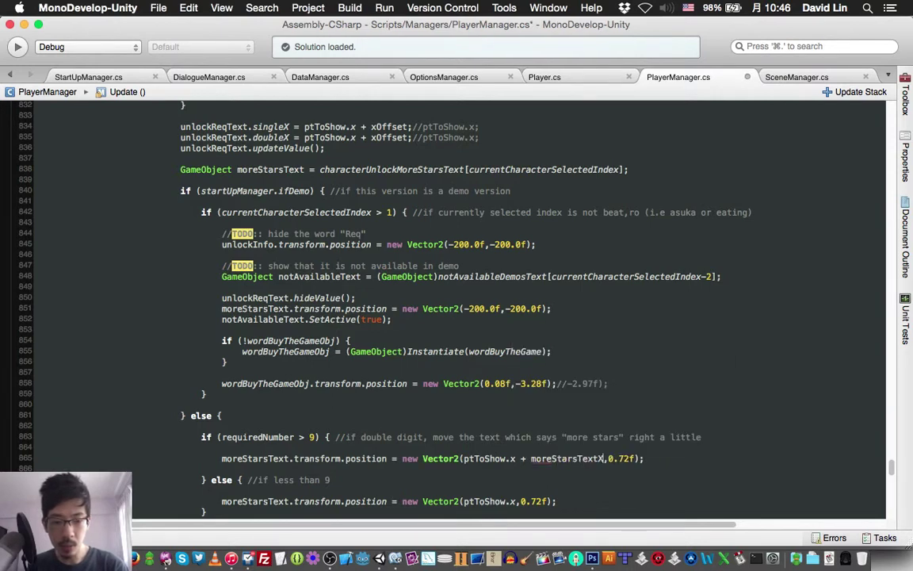
{"action": "key", "text": "super+s"}
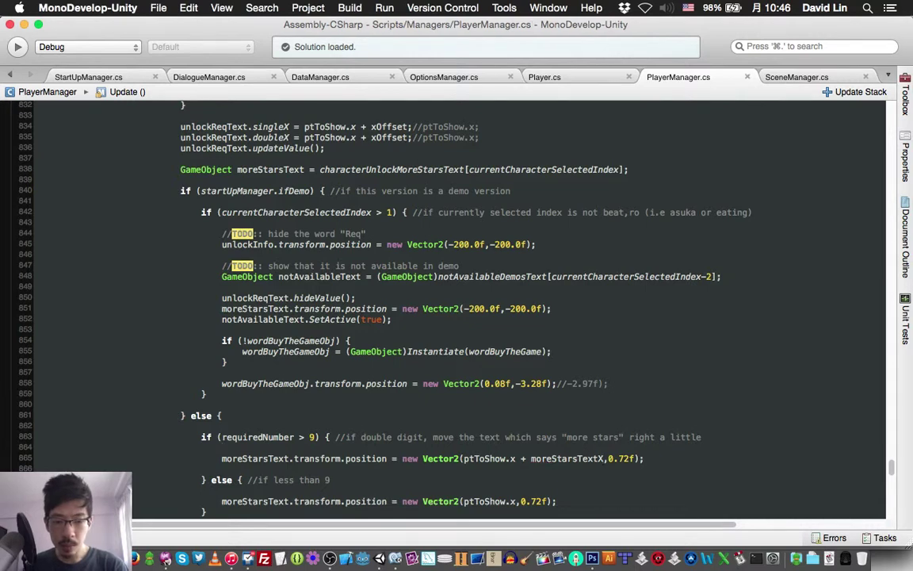
- Scroll through the script and put the cursor on empty line 864
{"action": "scroll", "coordinate": [452, 309], "scroll_direction": "up", "scroll_amount": 2}
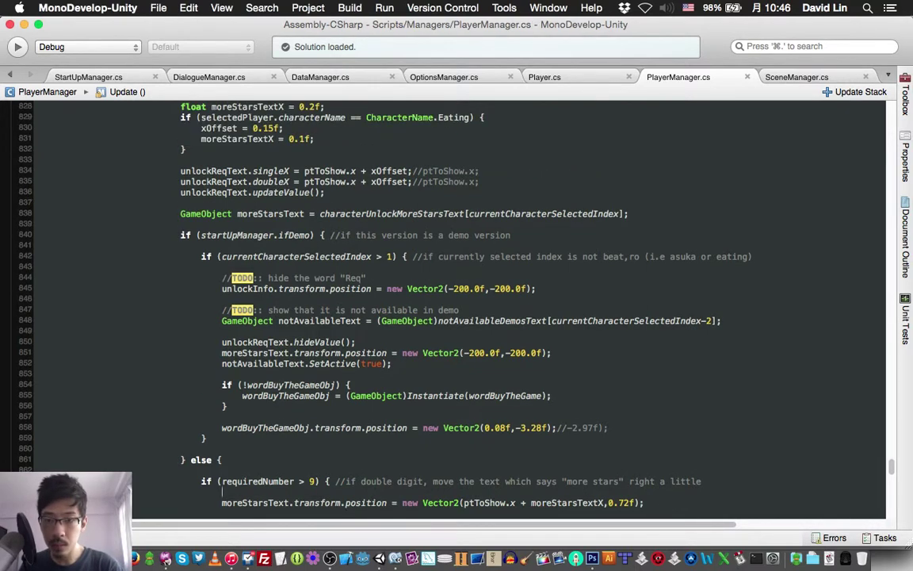
{"action": "scroll", "coordinate": [452, 310], "scroll_direction": "down", "scroll_amount": 2}
{"action": "scroll", "coordinate": [452, 309], "scroll_direction": "up", "scroll_amount": 2}
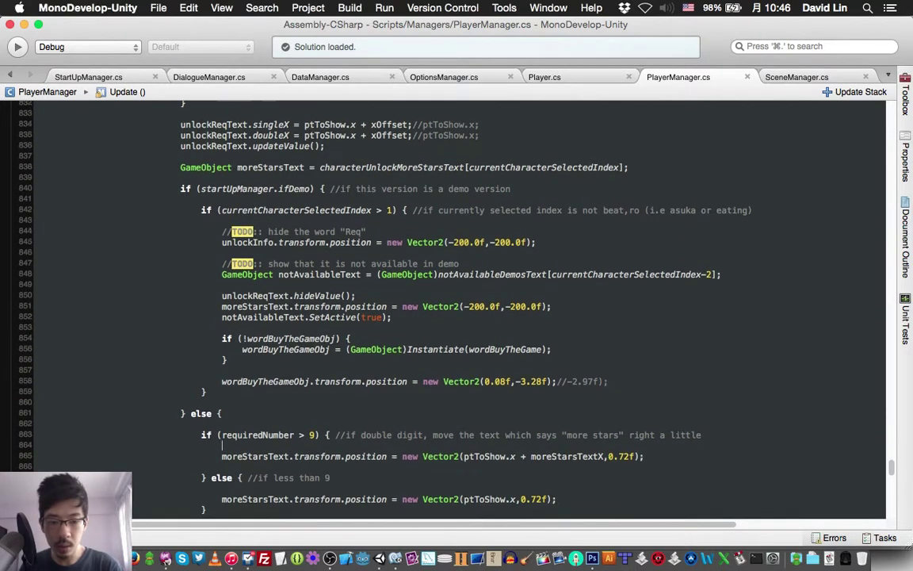
{"action": "scroll", "coordinate": [452, 309], "scroll_direction": "down", "scroll_amount": 3}
{"action": "scroll", "coordinate": [452, 309], "scroll_direction": "down", "scroll_amount": 2}
{"action": "scroll", "coordinate": [452, 310], "scroll_direction": "down", "scroll_amount": 1}
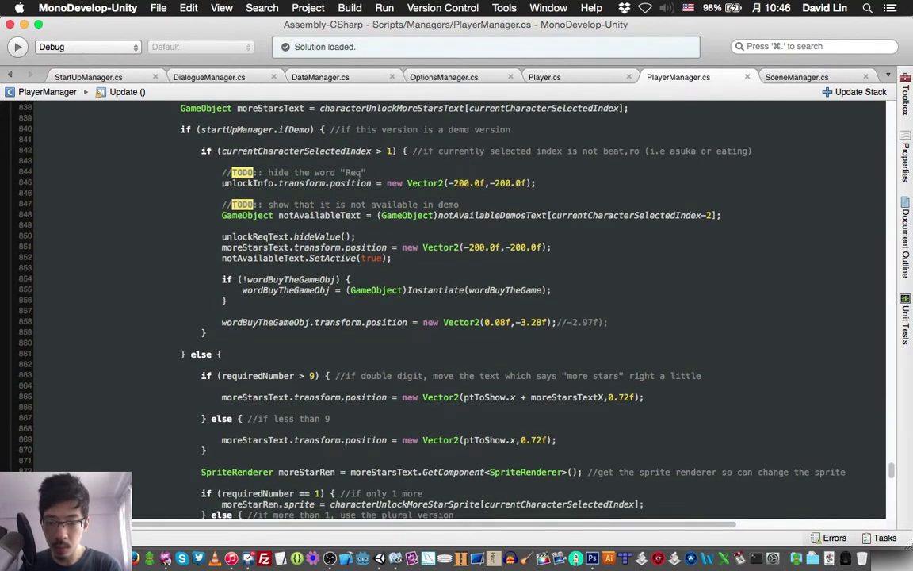
{"action": "scroll", "coordinate": [475, 444], "scroll_direction": "down", "scroll_amount": 1}
{"action": "scroll", "coordinate": [476, 444], "scroll_direction": "down", "scroll_amount": 2}
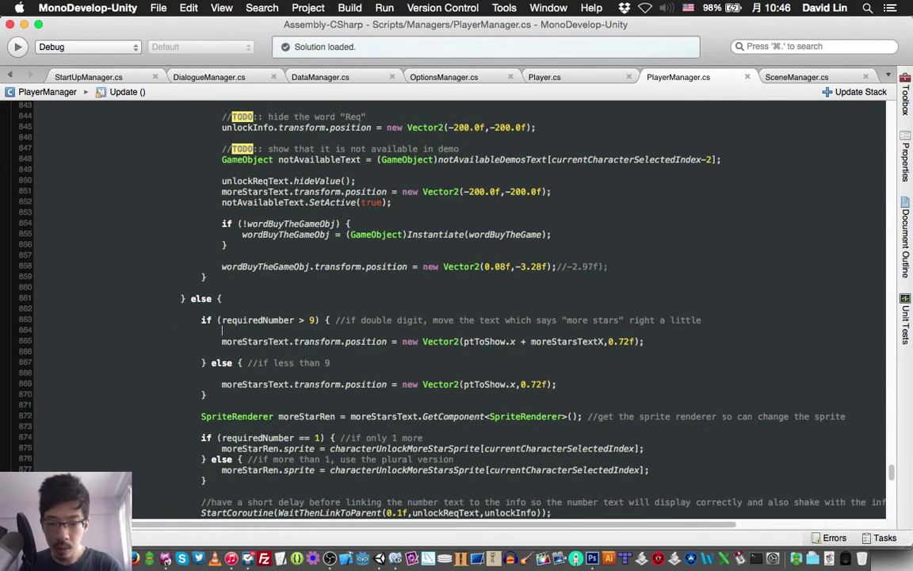
{"action": "left_click", "coordinate": [222, 330]}
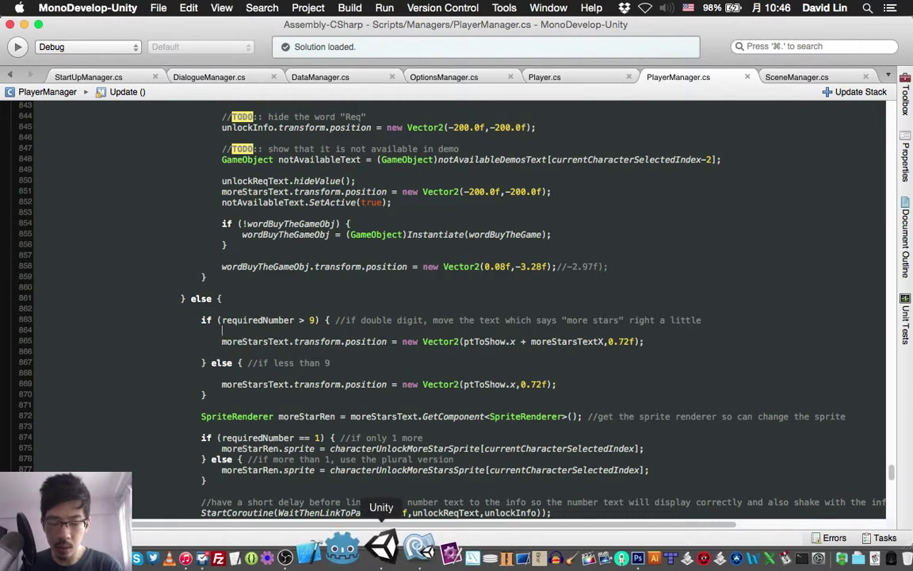
- Switch to Unity and play the game, glancing at the Colloquy chat before returning to Unity
{"action": "left_click", "coordinate": [382, 546]}
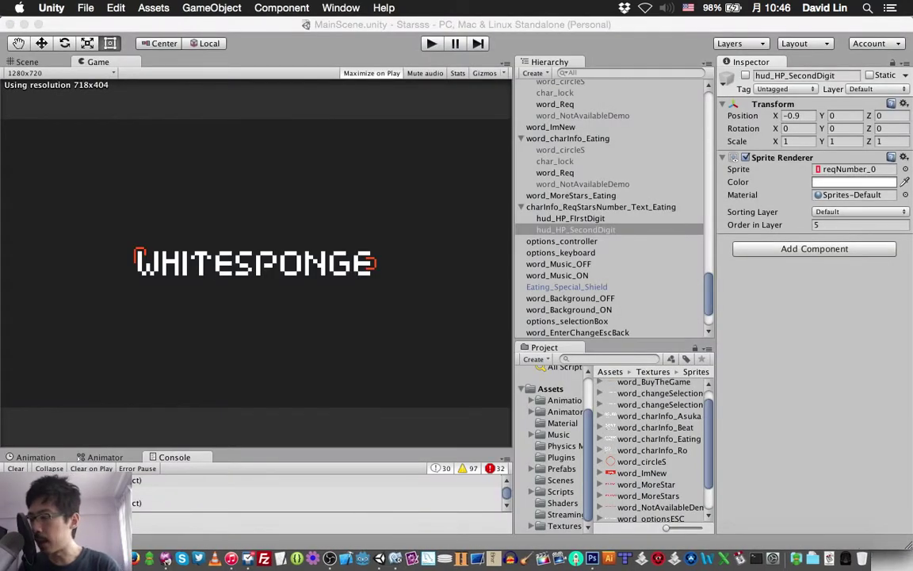
{"action": "key", "text": "super+p"}
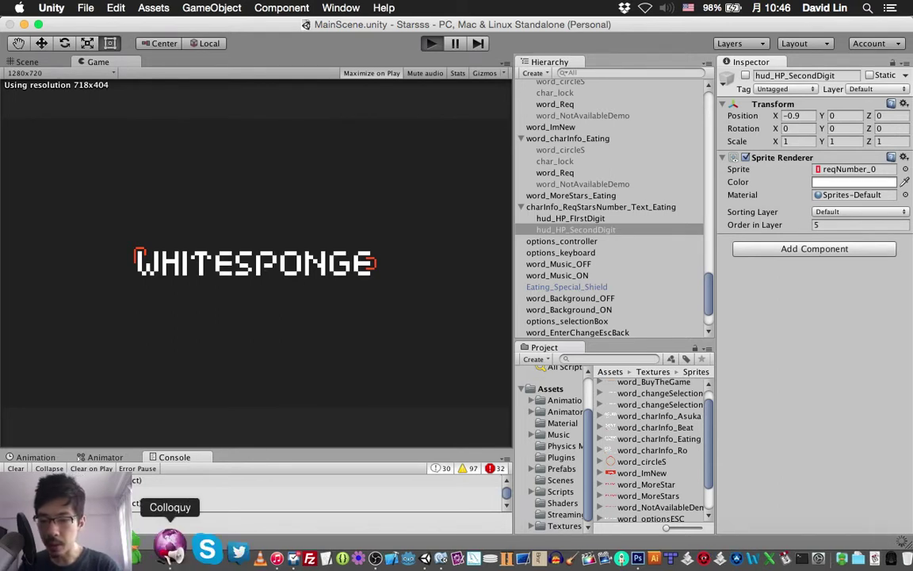
{"action": "left_click", "coordinate": [175, 556]}
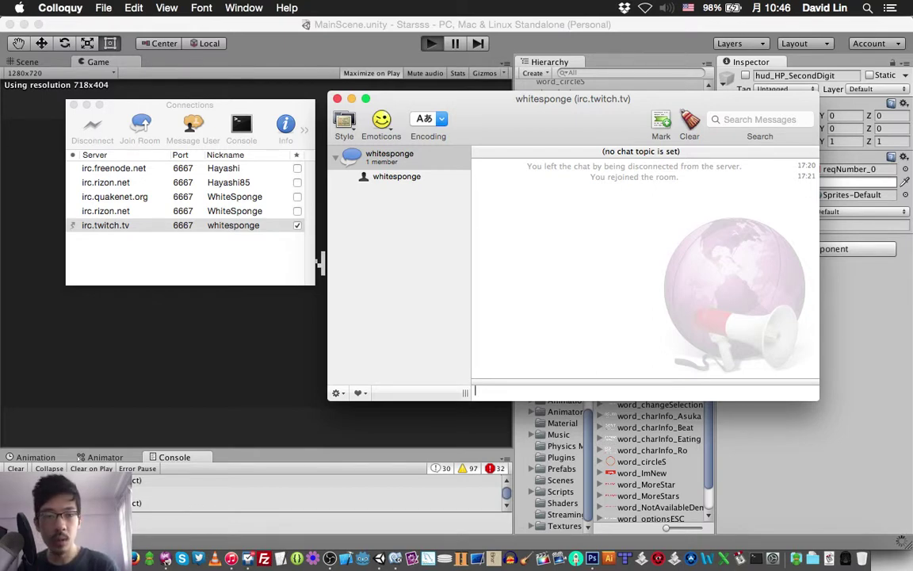
{"action": "key", "text": "super+Tab"}
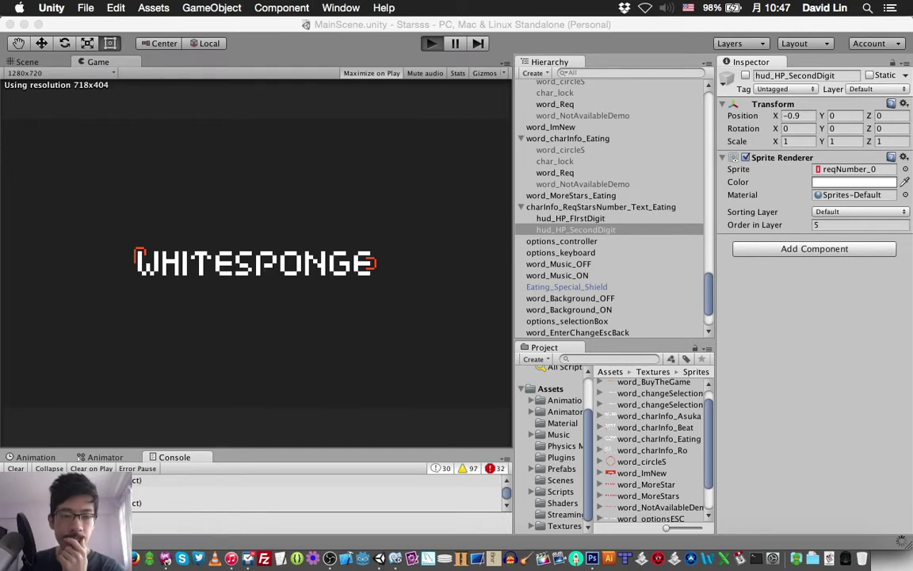
{"action": "key", "text": "super+p"}
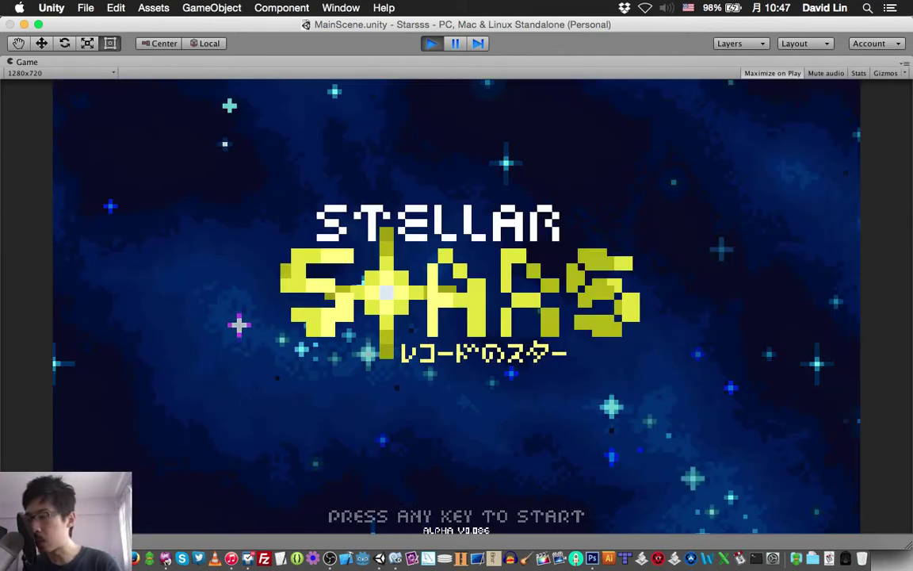
{"action": "key", "text": "Return"}
{"action": "key", "text": "Return"}
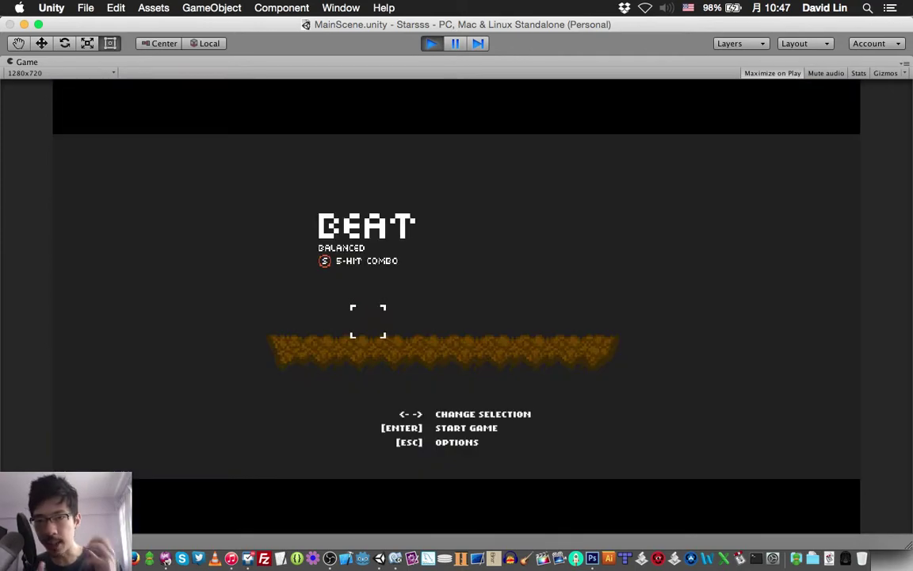
{"action": "key", "text": "Right"}
{"action": "key", "text": "Right"}
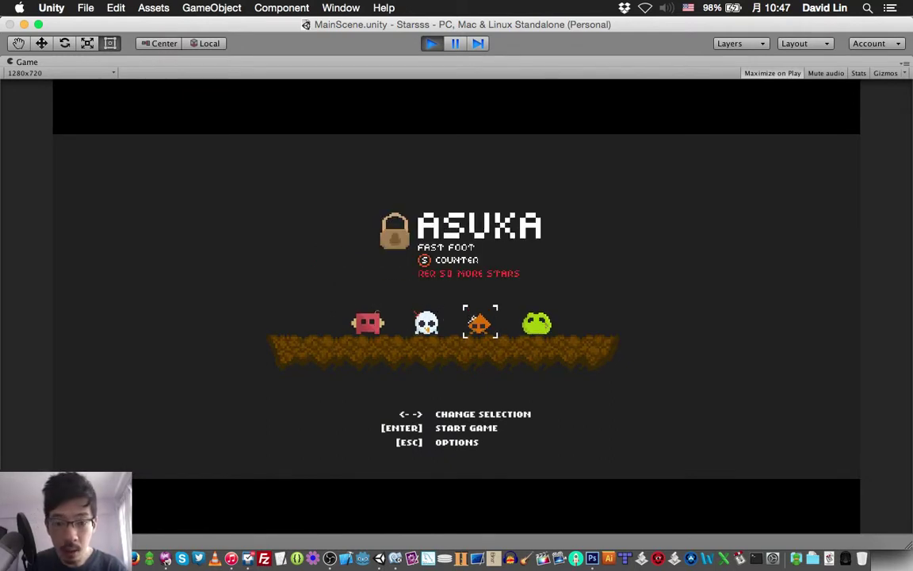
{"action": "key", "text": "Right"}
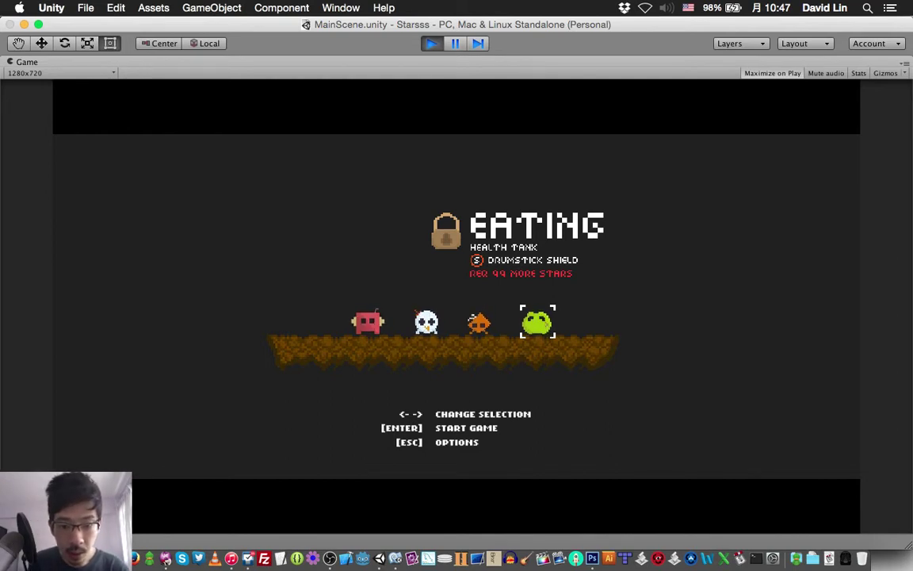
{"action": "key", "text": "Left"}
{"action": "key", "text": "Right"}
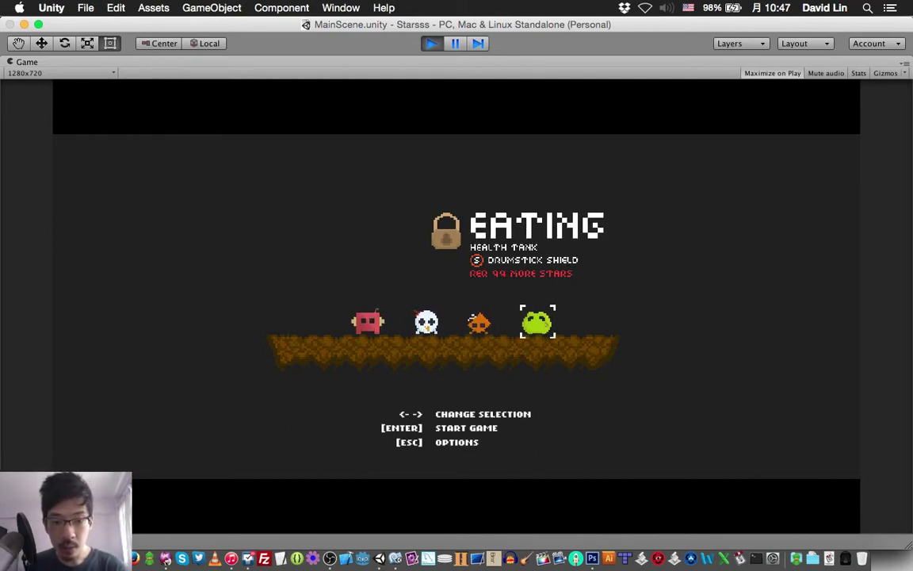
{"action": "key", "text": "super+p"}
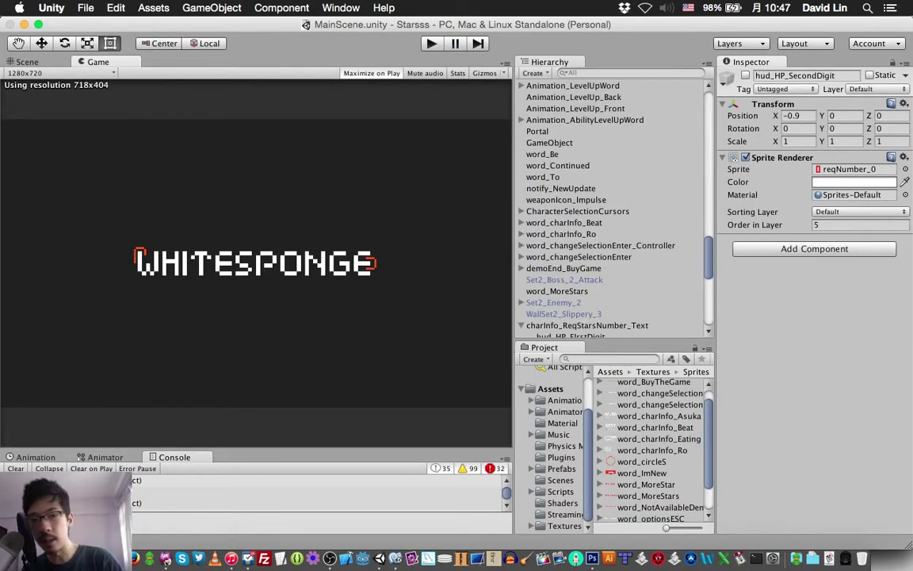
- Select the Eating character object in the Hierarchy
{"action": "scroll", "coordinate": [611, 206], "scroll_direction": "up", "scroll_amount": 5}
{"action": "scroll", "coordinate": [611, 207], "scroll_direction": "up", "scroll_amount": 5}
{"action": "scroll", "coordinate": [611, 206], "scroll_direction": "up", "scroll_amount": 5}
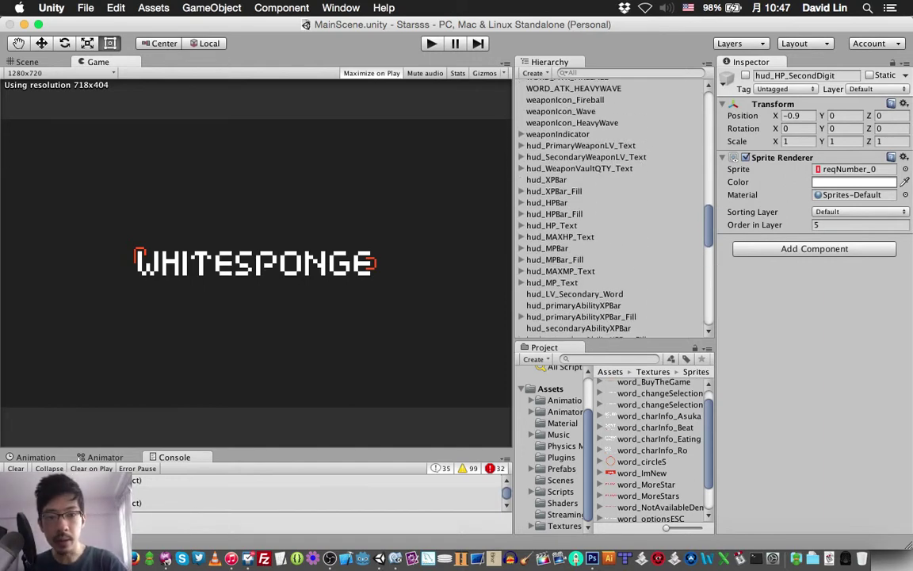
{"action": "scroll", "coordinate": [611, 206], "scroll_direction": "up", "scroll_amount": 2}
{"action": "scroll", "coordinate": [610, 207], "scroll_direction": "up", "scroll_amount": 2}
{"action": "scroll", "coordinate": [611, 206], "scroll_direction": "up", "scroll_amount": 5}
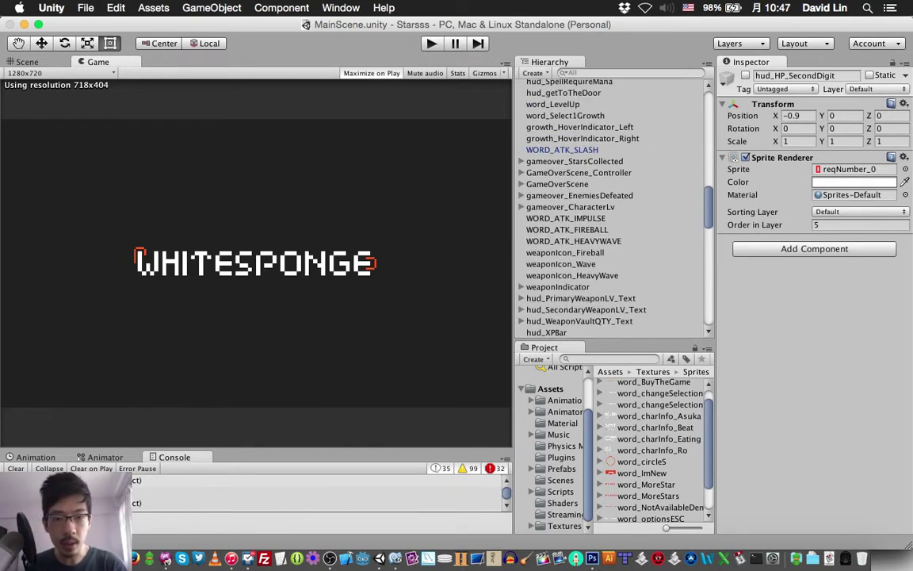
{"action": "scroll", "coordinate": [610, 206], "scroll_direction": "up", "scroll_amount": 5}
{"action": "scroll", "coordinate": [610, 207], "scroll_direction": "up", "scroll_amount": 3}
{"action": "scroll", "coordinate": [610, 206], "scroll_direction": "up", "scroll_amount": 5}
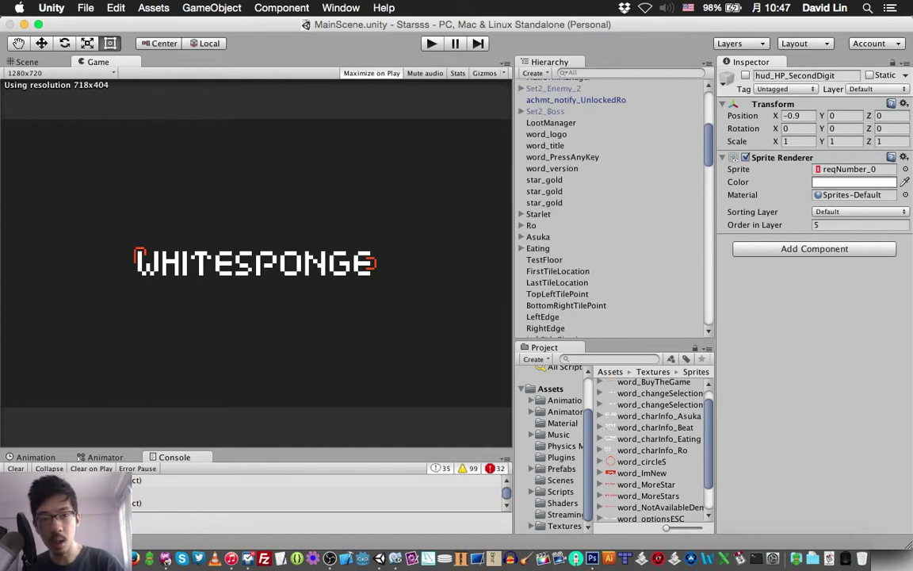
{"action": "left_click", "coordinate": [539, 248]}
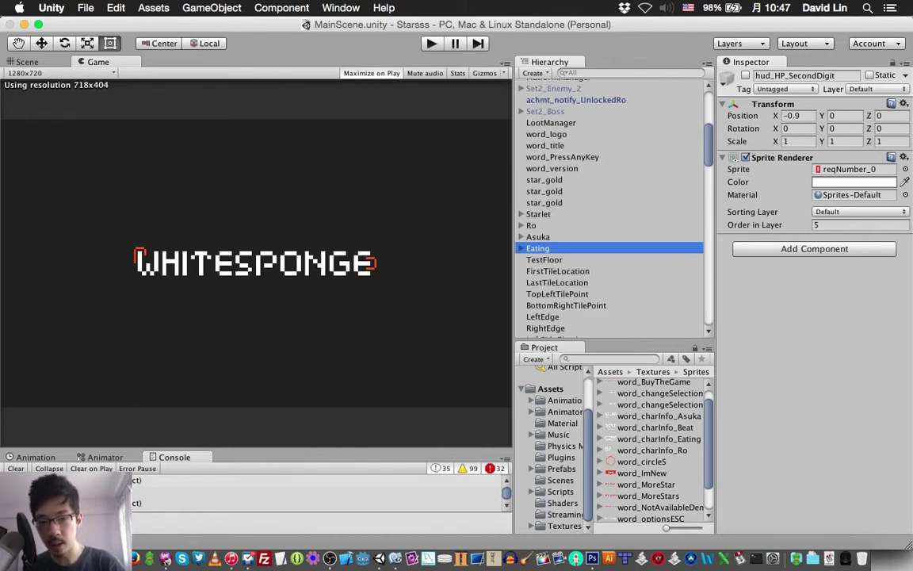
- Set Eating's Unlock Req Stars to 5, save, and play the game
{"action": "scroll", "coordinate": [761, 381], "scroll_direction": "down", "scroll_amount": 3}
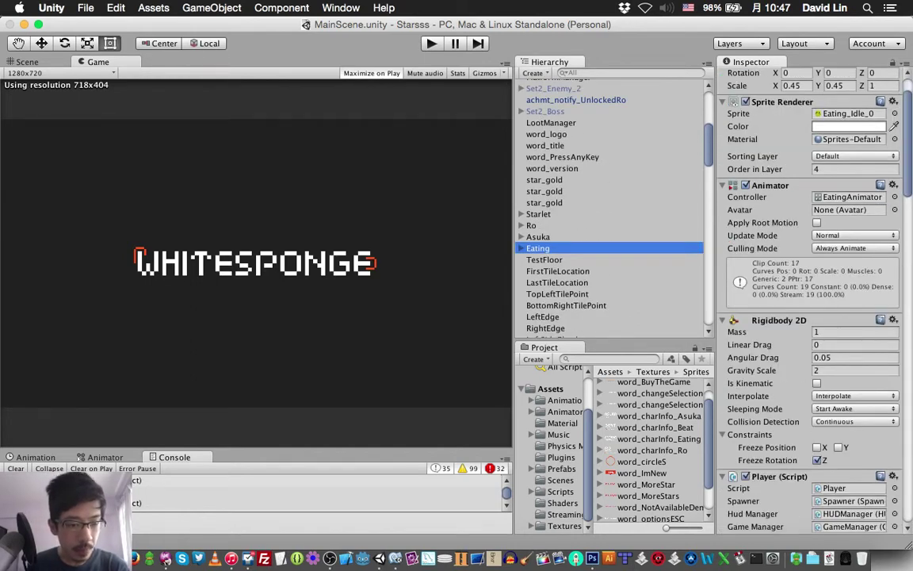
{"action": "scroll", "coordinate": [761, 380], "scroll_direction": "down", "scroll_amount": 10}
{"action": "scroll", "coordinate": [761, 381], "scroll_direction": "down", "scroll_amount": 5}
{"action": "scroll", "coordinate": [761, 381], "scroll_direction": "down", "scroll_amount": 5}
{"action": "scroll", "coordinate": [761, 381], "scroll_direction": "down", "scroll_amount": 5}
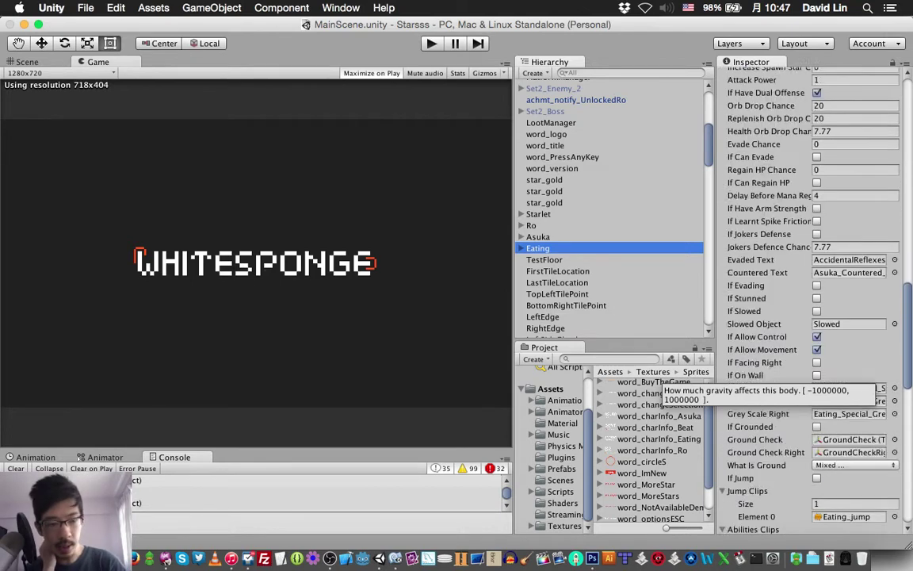
{"action": "scroll", "coordinate": [761, 381], "scroll_direction": "down", "scroll_amount": 5}
{"action": "scroll", "coordinate": [761, 380], "scroll_direction": "up", "scroll_amount": 8}
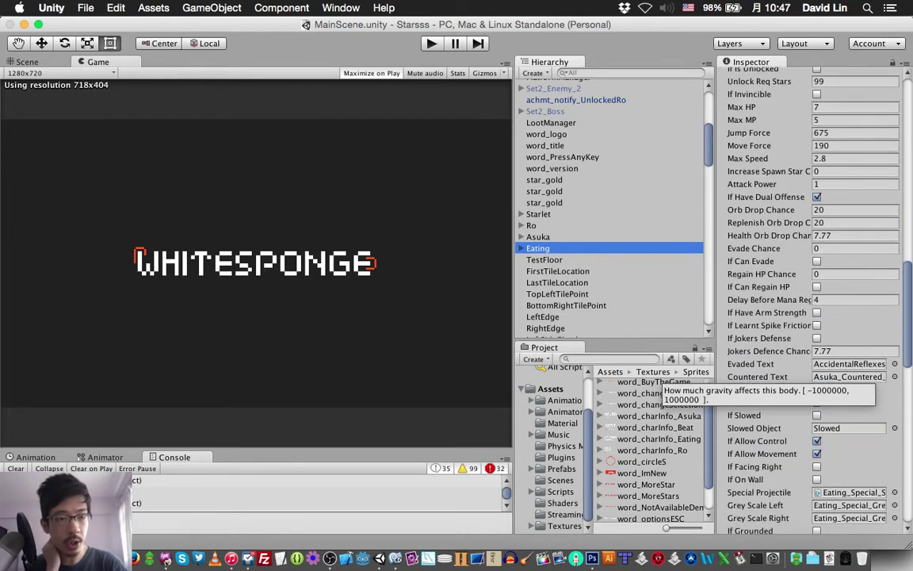
{"action": "scroll", "coordinate": [813, 301], "scroll_direction": "up", "scroll_amount": 5}
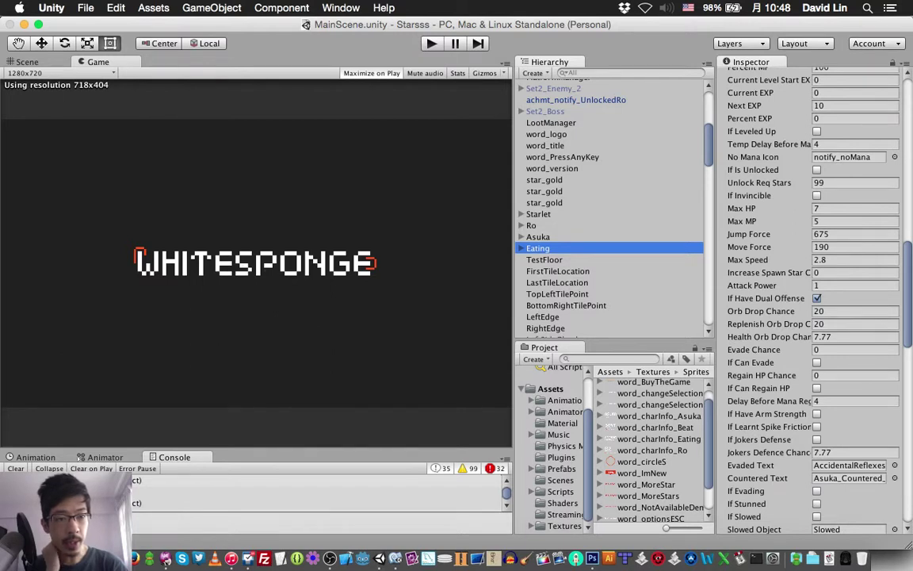
{"action": "left_click", "coordinate": [854, 182]}
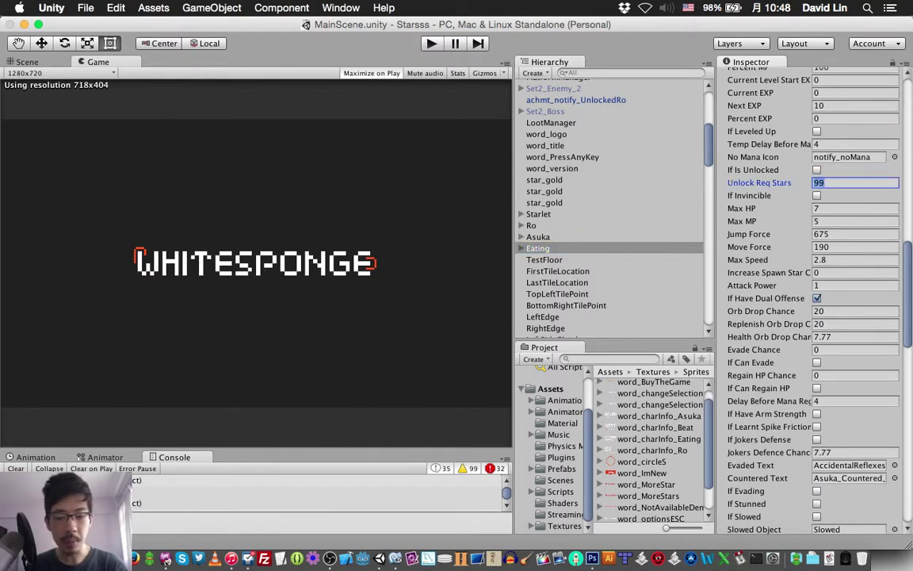
{"action": "type", "text": "5"}
{"action": "key", "text": "Tab"}
{"action": "key", "text": "super+s"}
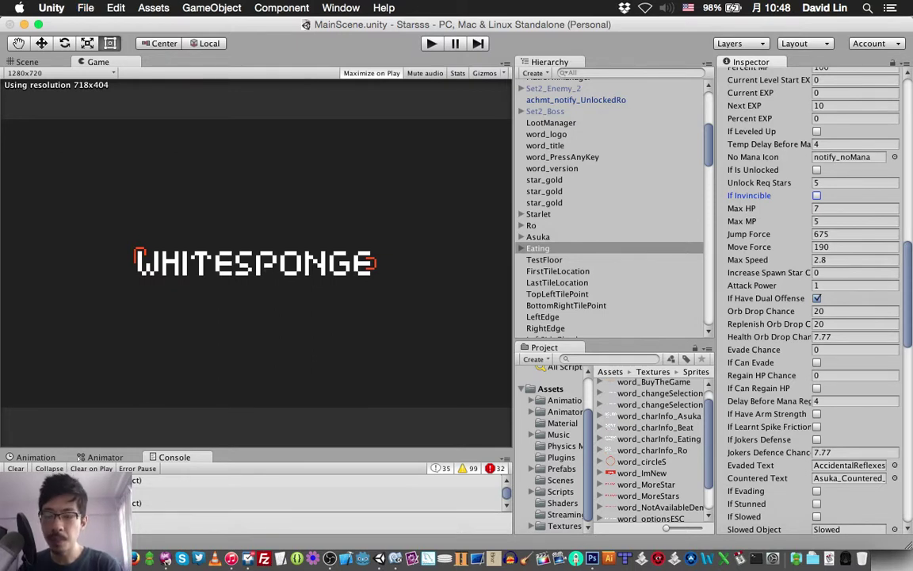
{"action": "key", "text": "super+p"}
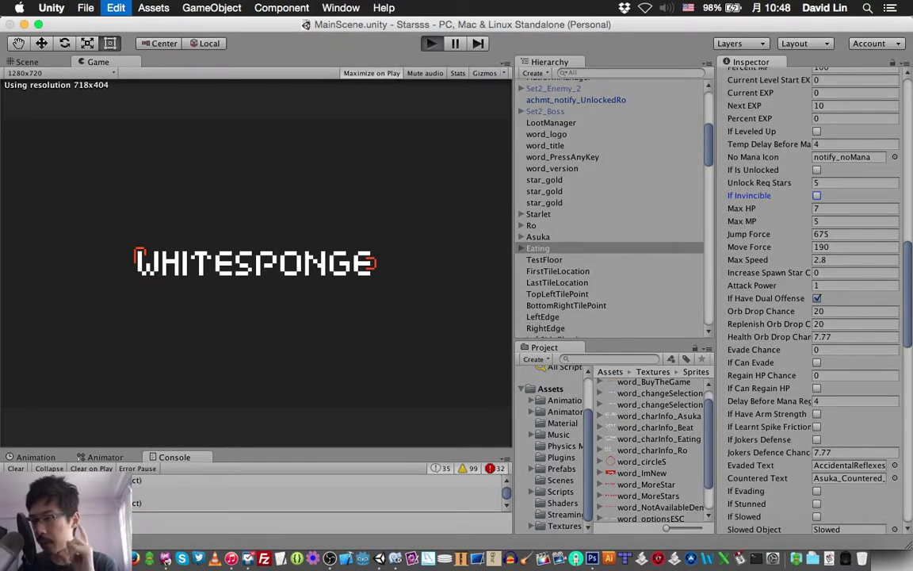
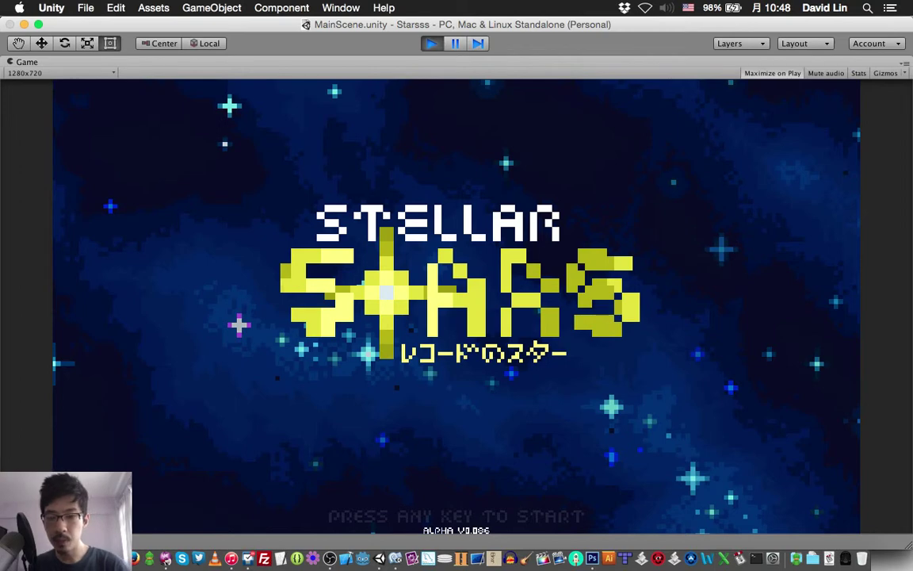
- Skip to character select, compare Asuka's and Eating's locked 'more stars' text, then stop play
{"action": "key", "text": "space"}
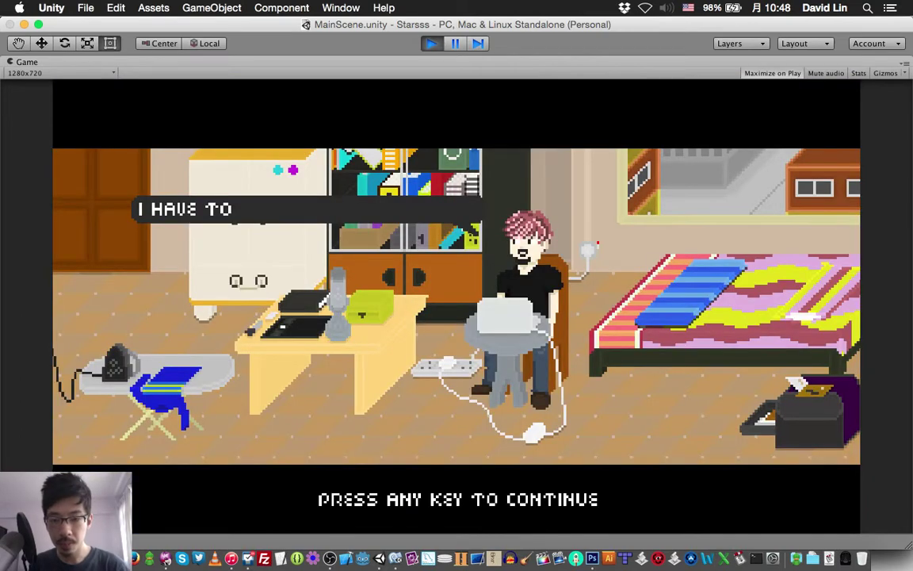
{"action": "key", "text": "space"}
{"action": "key", "text": "Right"}
{"action": "key", "text": "Right"}
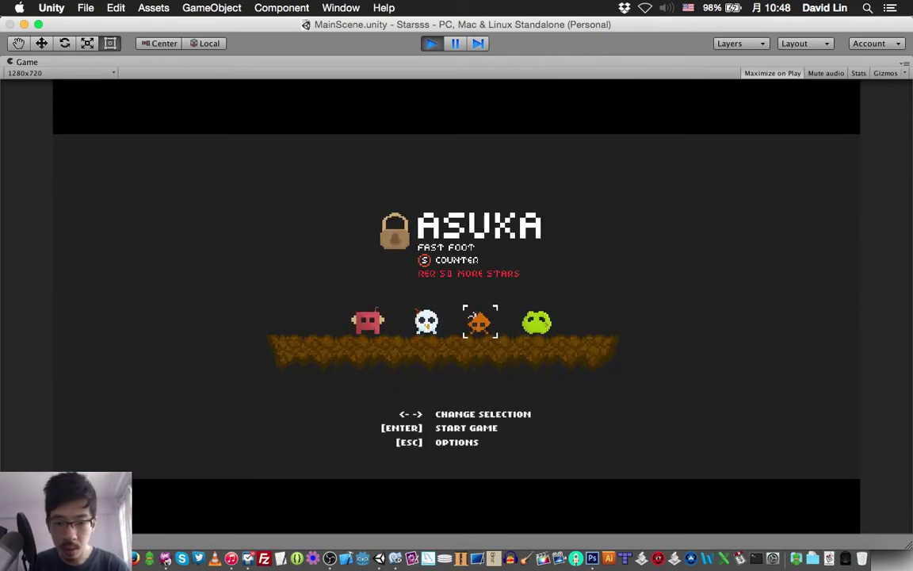
{"action": "key", "text": "Right"}
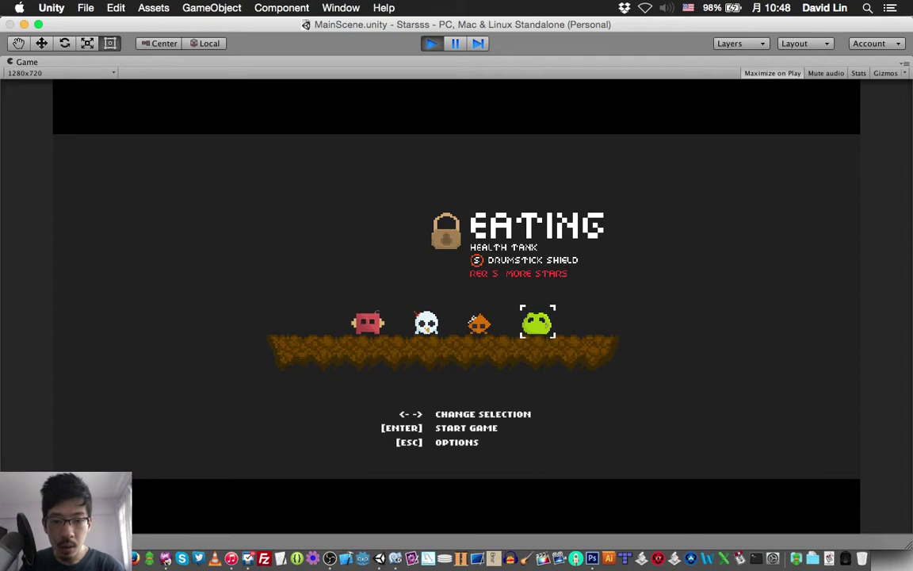
{"action": "key", "text": "Left"}
{"action": "key", "text": "Right"}
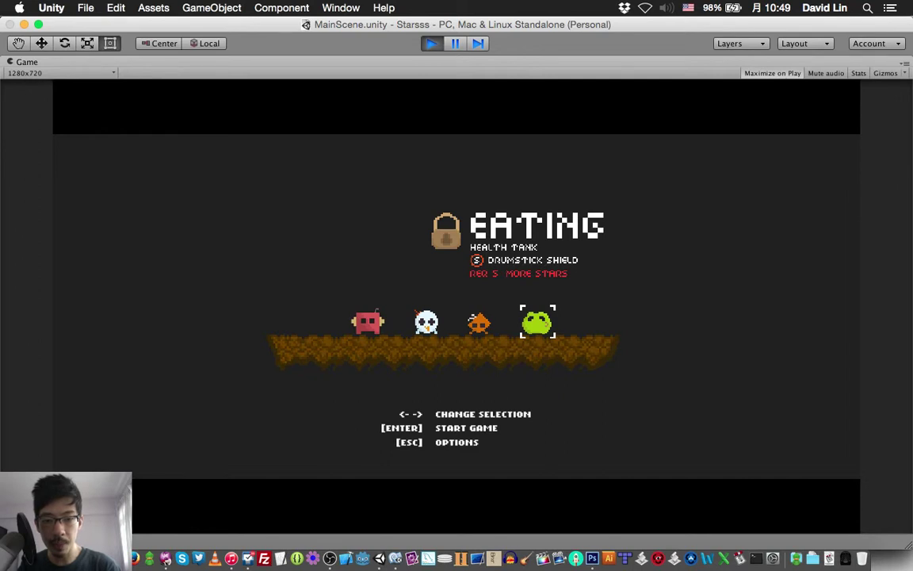
{"action": "key", "text": "super+p"}
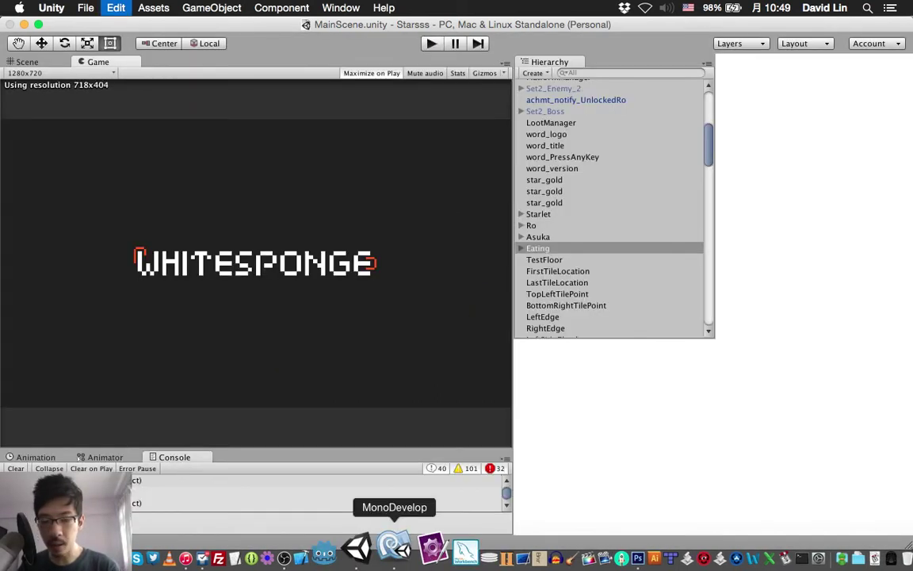
- Declare float lessThanTenX = 0.0f below the moreStarsTextX declaration in PlayerManager.cs and save
{"action": "left_click", "coordinate": [394, 546]}
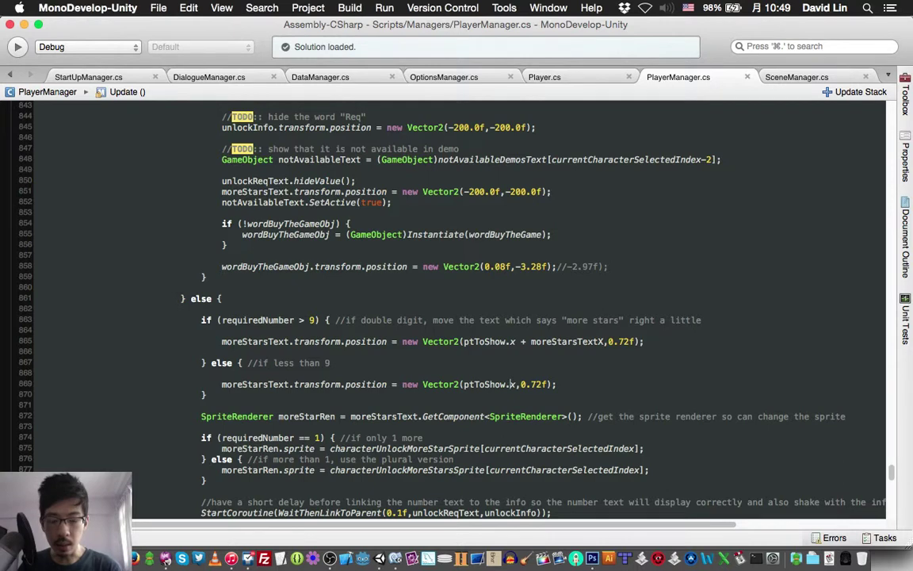
{"action": "scroll", "coordinate": [452, 305], "scroll_direction": "up", "scroll_amount": 5}
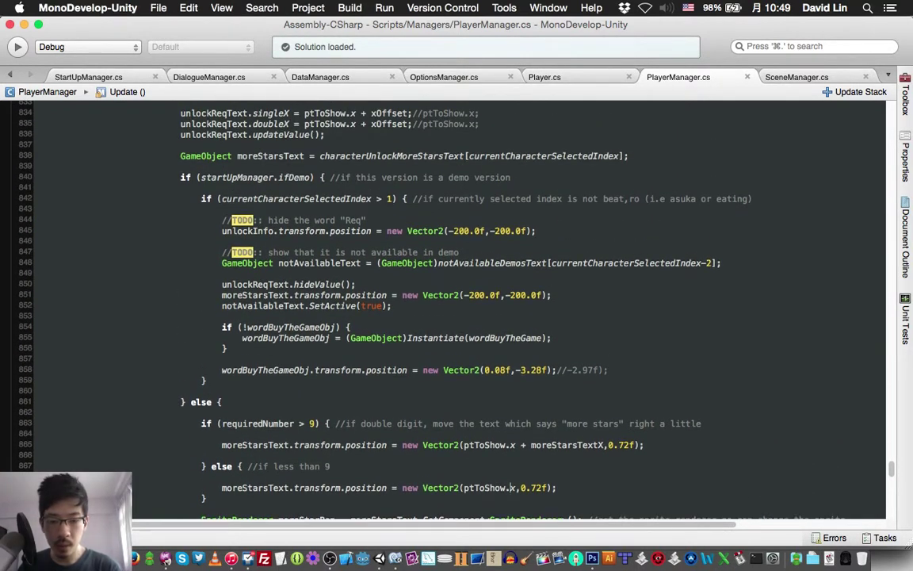
{"action": "scroll", "coordinate": [452, 309], "scroll_direction": "up", "scroll_amount": 3}
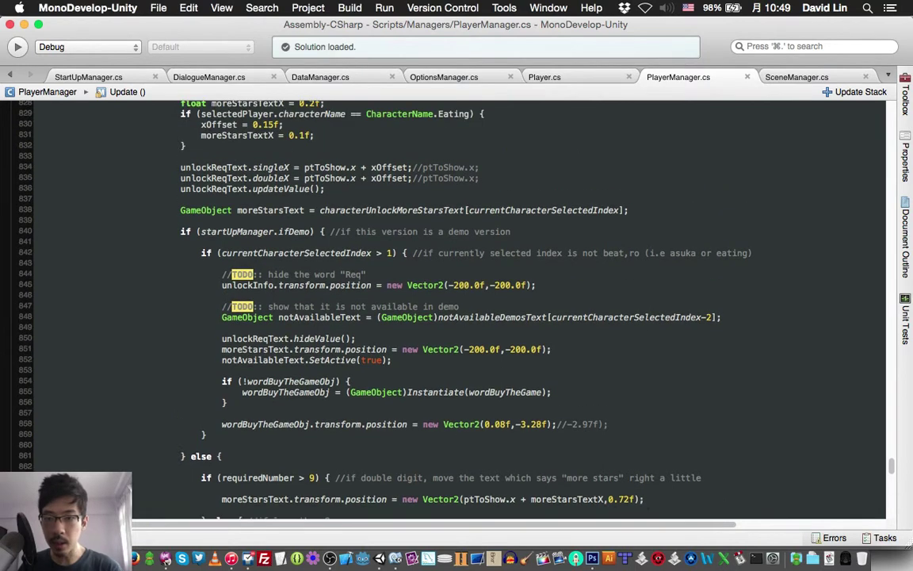
{"action": "scroll", "coordinate": [451, 310], "scroll_direction": "up", "scroll_amount": 2}
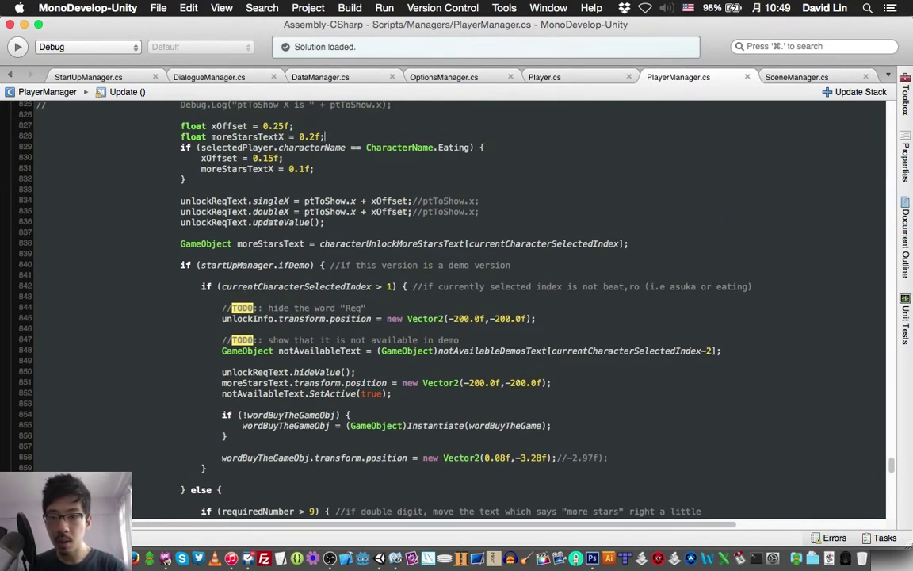
{"action": "key", "text": "Return"}
{"action": "type", "text": "float "}
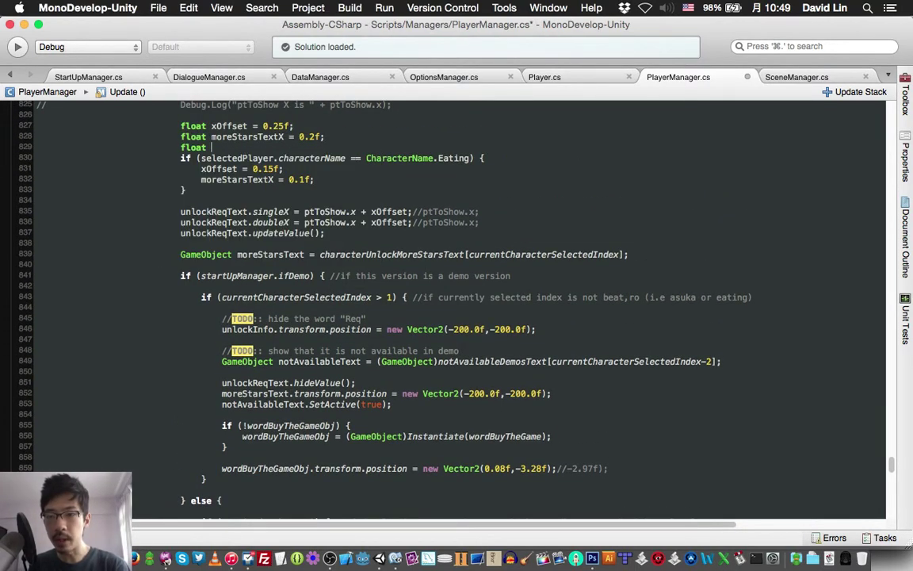
{"action": "type", "text": "lessThan"}
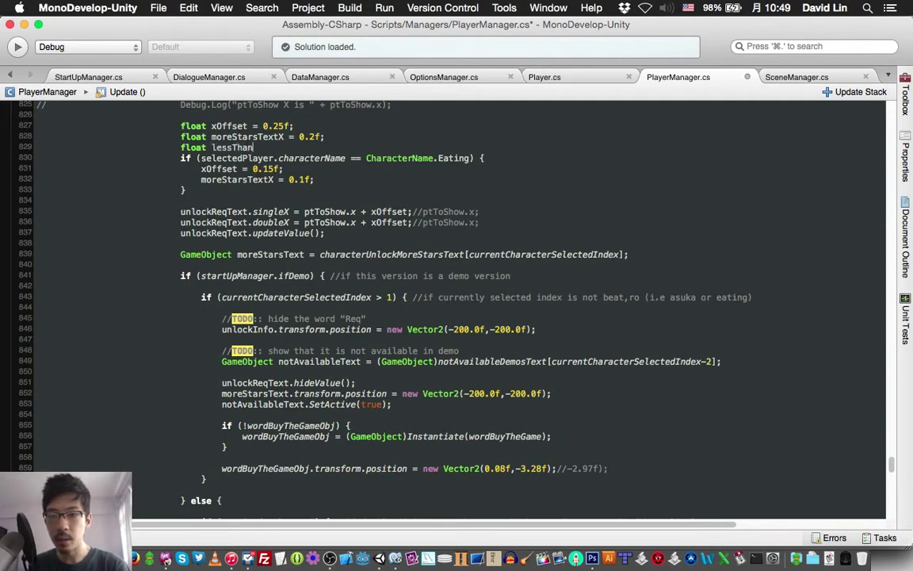
{"action": "type", "text": "TenX "}
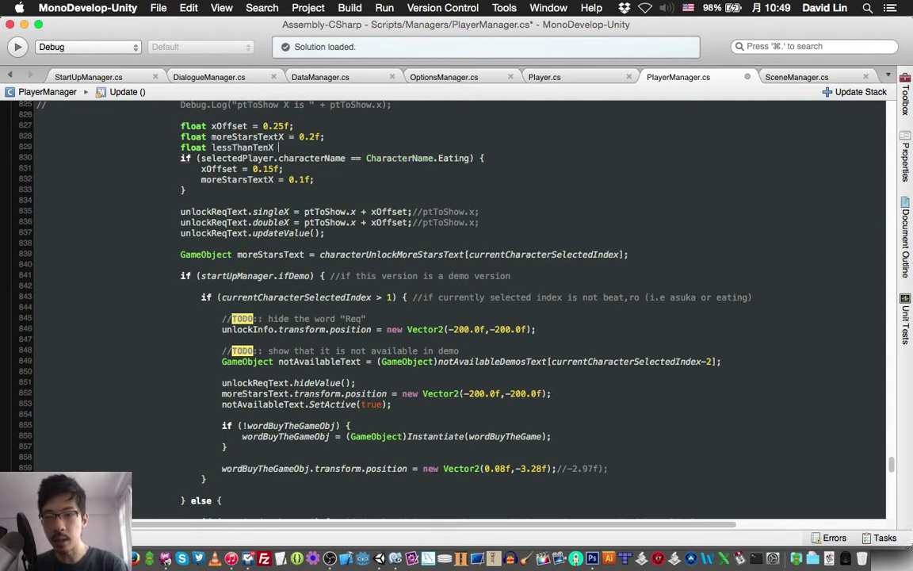
{"action": "type", "text": "= 0.0f;"}
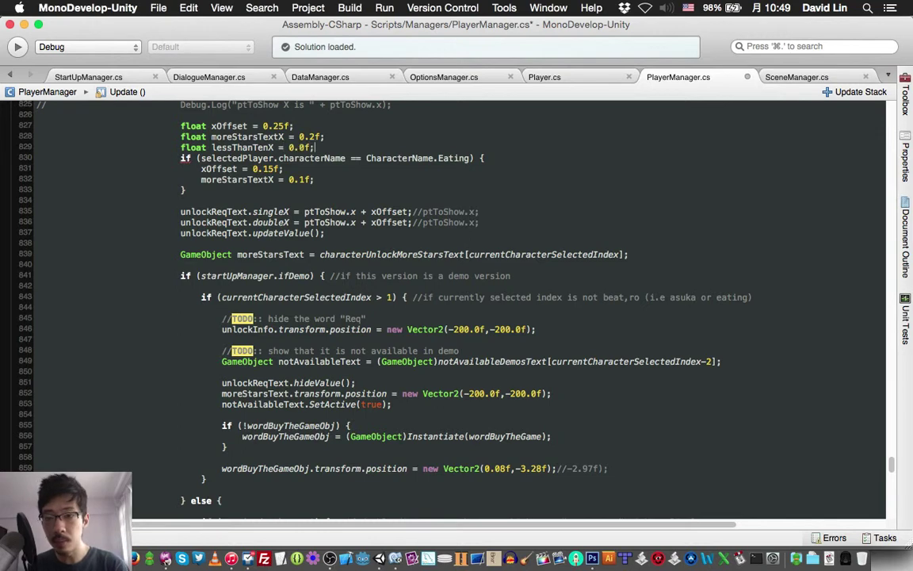
{"action": "key", "text": "Return"}
{"action": "key", "text": "super+s"}
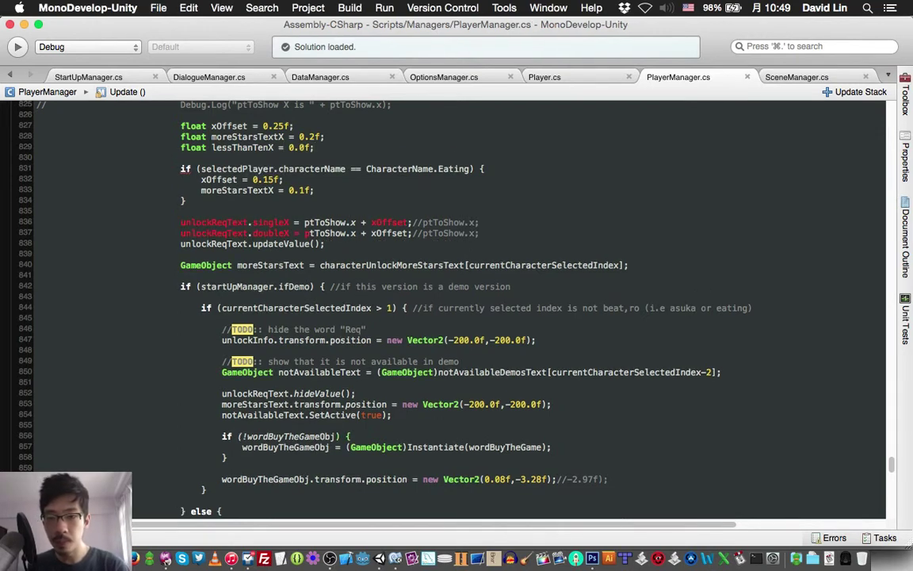
- Set lessThanTenX = 0.1f inside the Eating block and save the script
{"action": "left_click", "coordinate": [314, 190]}
{"action": "key", "text": "Return"}
{"action": "type", "text": "less"}
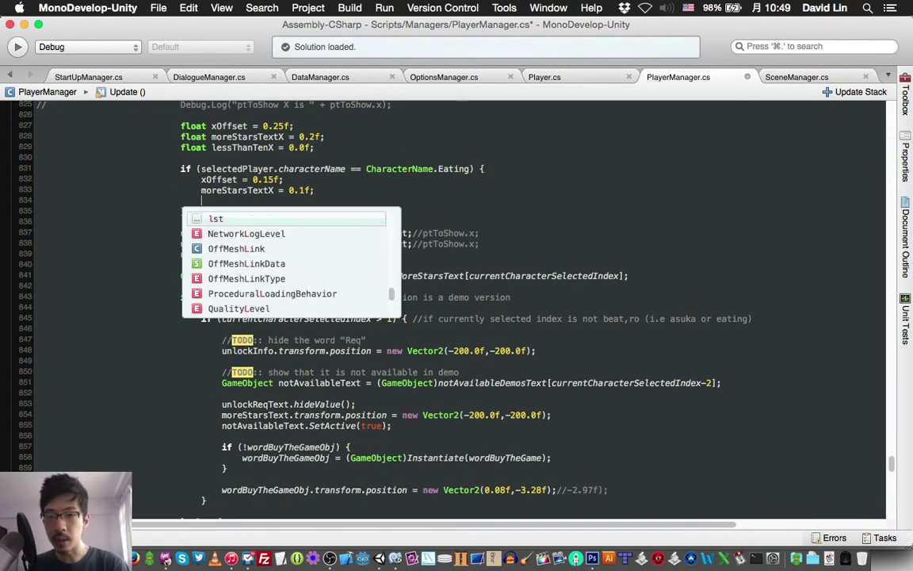
{"action": "key", "text": "Return"}
{"action": "type", "text": "="}
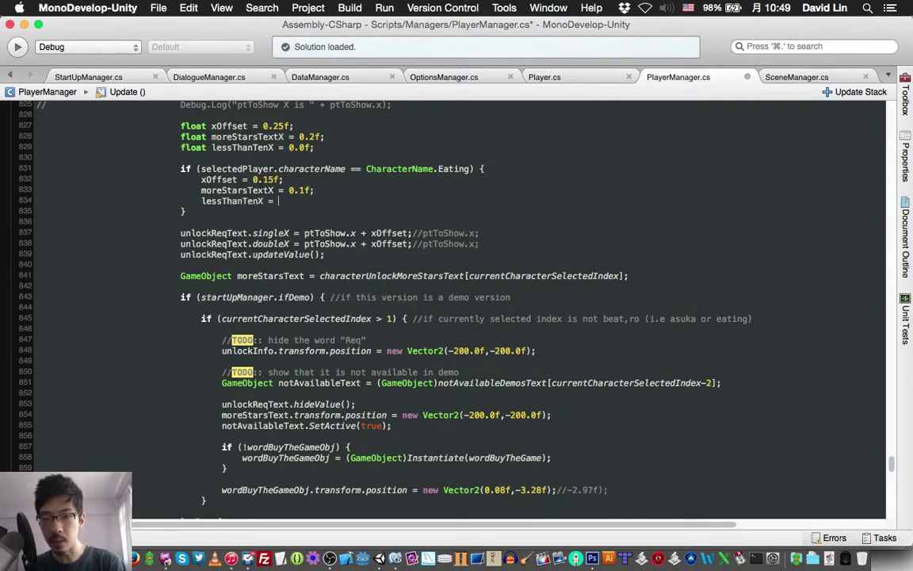
{"action": "type", "text": " 0.1f;"}
{"action": "key", "text": "super+s"}
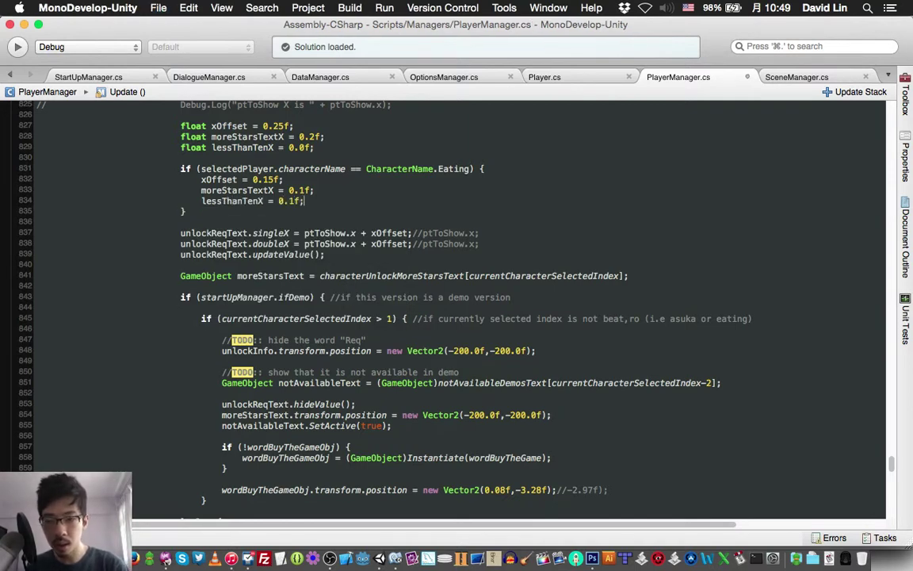
- Subtract lessThanTenX from ptToShow.x on line 870, save, and return to Unity
{"action": "scroll", "coordinate": [452, 309], "scroll_direction": "down", "scroll_amount": 2}
{"action": "scroll", "coordinate": [452, 309], "scroll_direction": "down", "scroll_amount": 3}
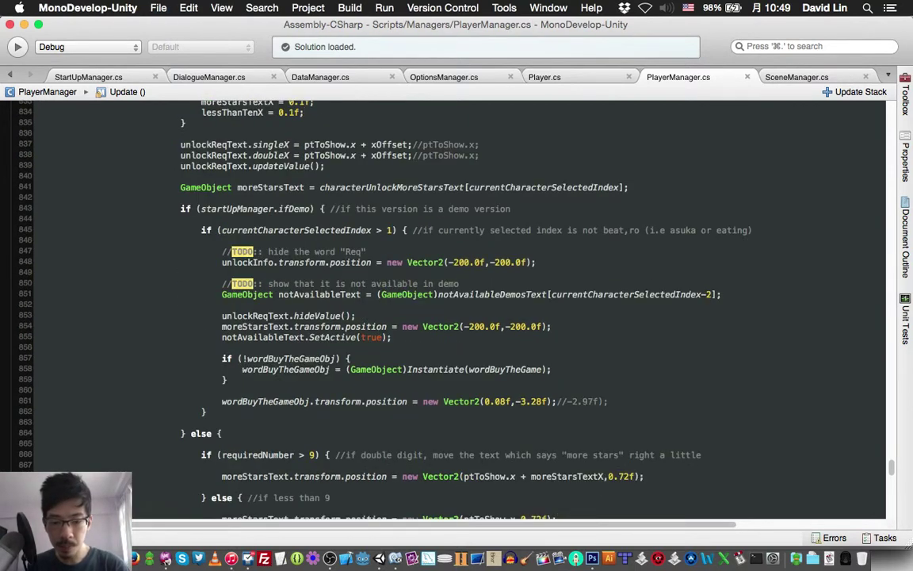
{"action": "scroll", "coordinate": [452, 309], "scroll_direction": "down", "scroll_amount": 3}
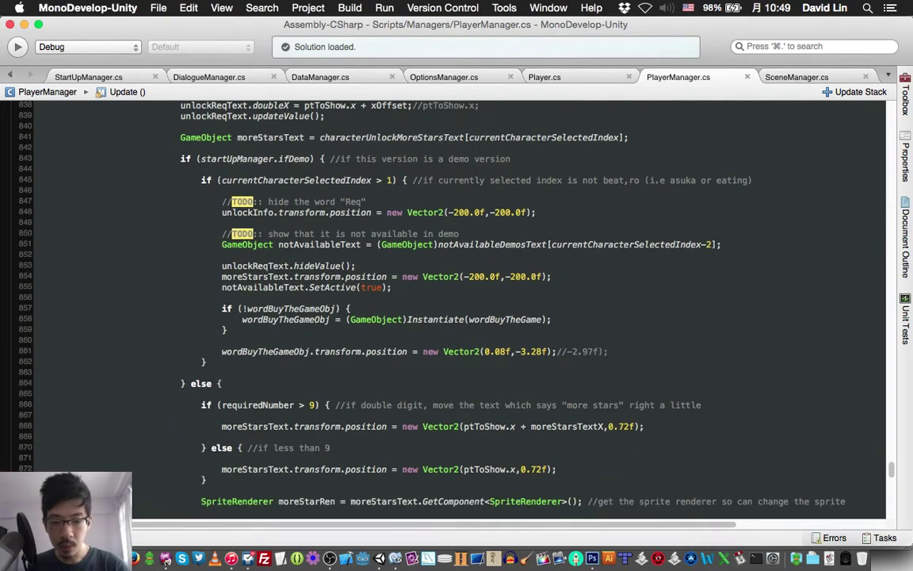
{"action": "left_click", "coordinate": [516, 468]}
{"action": "type", "text": "-"}
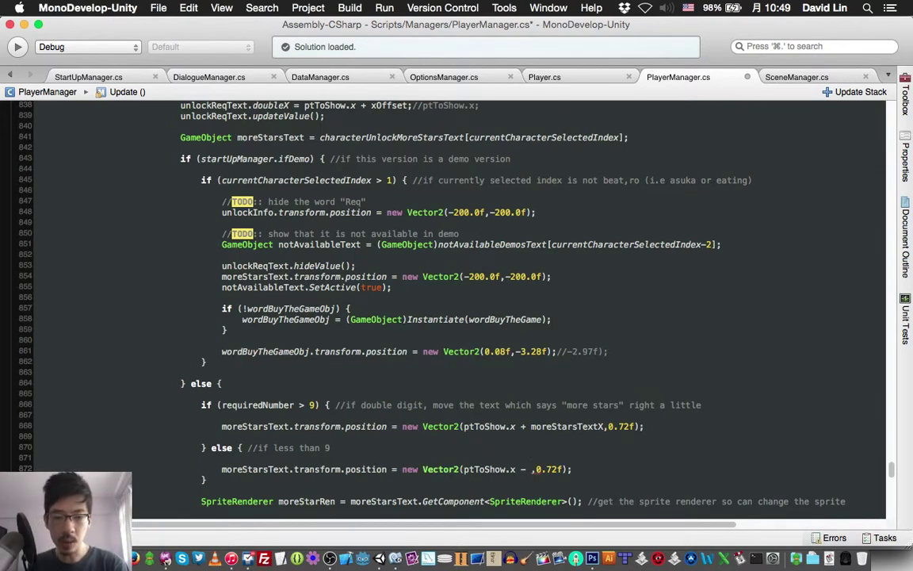
{"action": "type", "text": " less"}
{"action": "key", "text": "Return"}
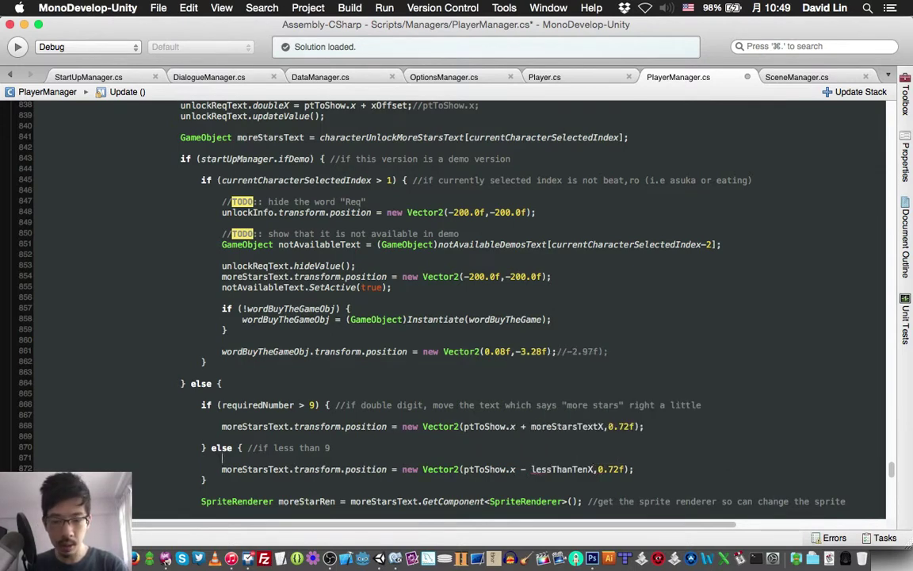
{"action": "key", "text": "super+s"}
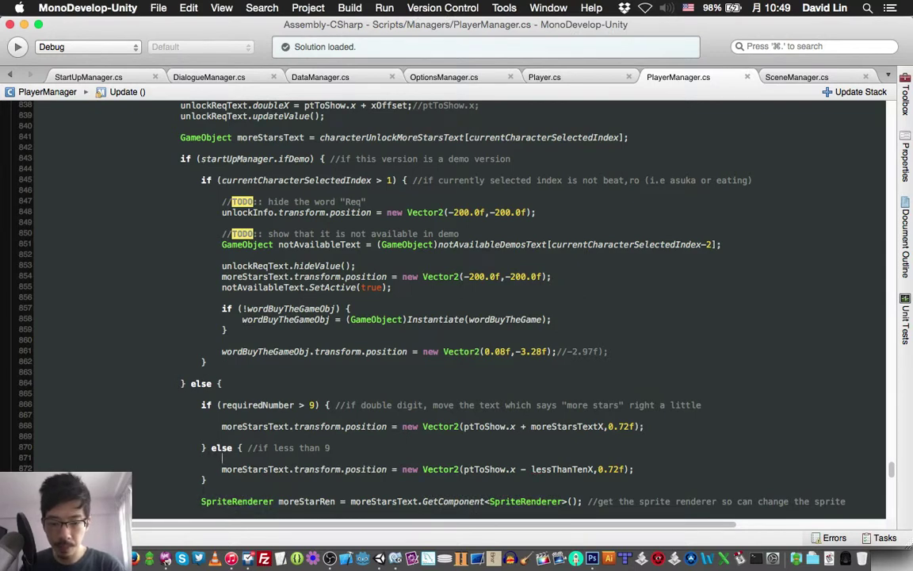
{"action": "left_click", "coordinate": [380, 559]}
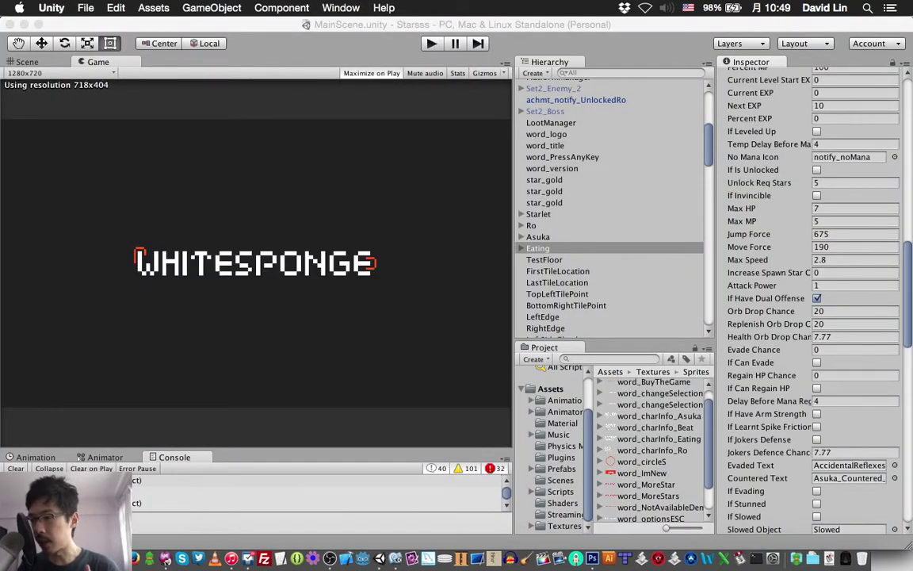
- Start Play mode with Maximize on Play and reach the Stellar Stars title screen
{"action": "key", "text": "super+p"}
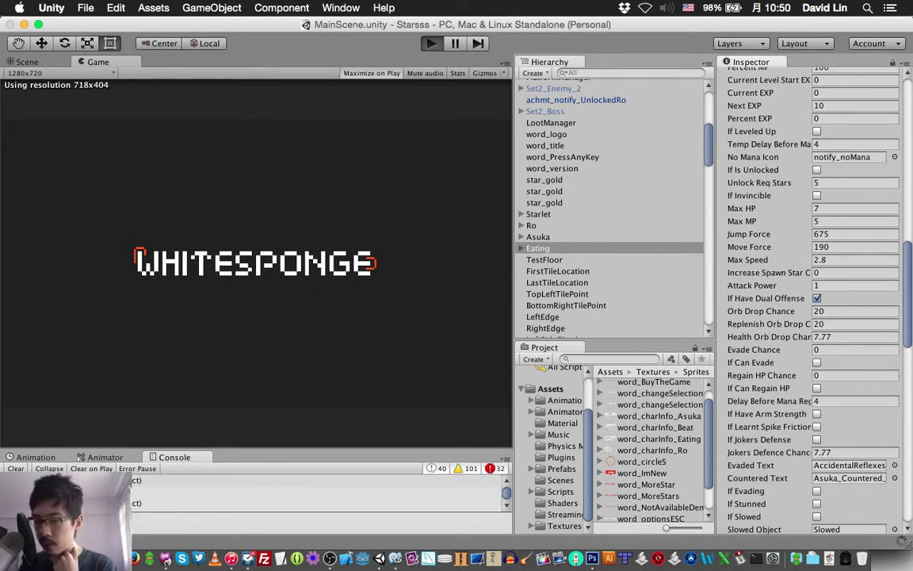
{"action": "key", "text": "super+p"}
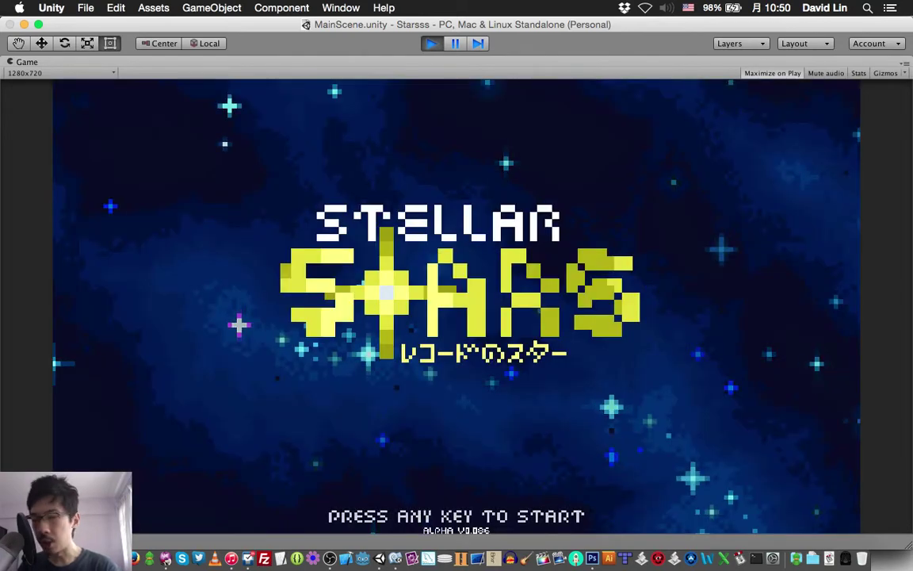
- Advance to character select, inspect ASUKA's and EATING's REQ more-stars text, then stop play
{"action": "key", "text": "space"}
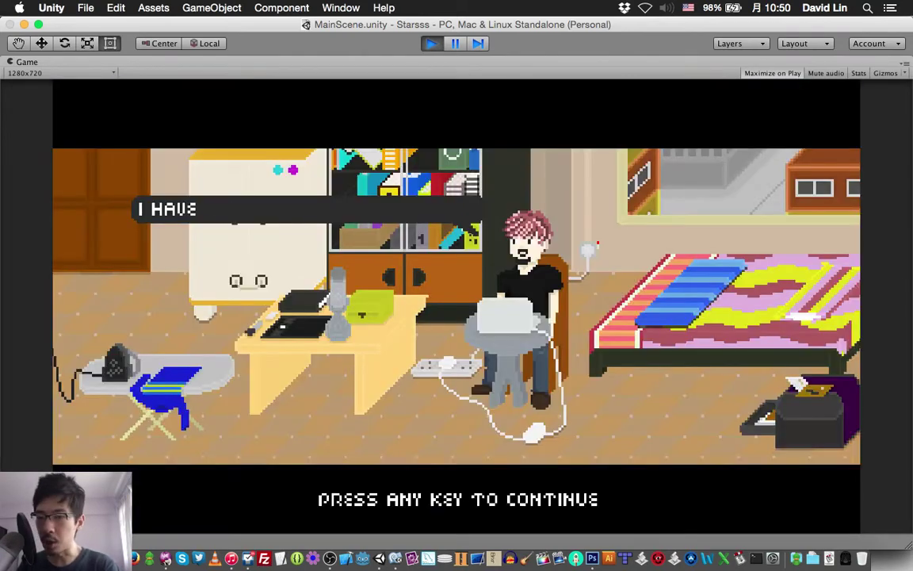
{"action": "key", "text": "space"}
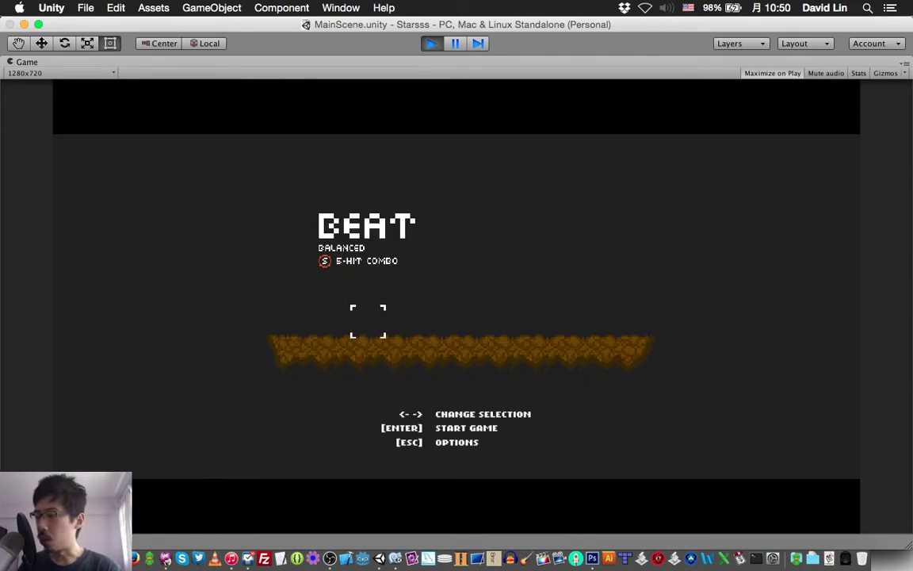
{"action": "key", "text": "Right"}
{"action": "key", "text": "Right"}
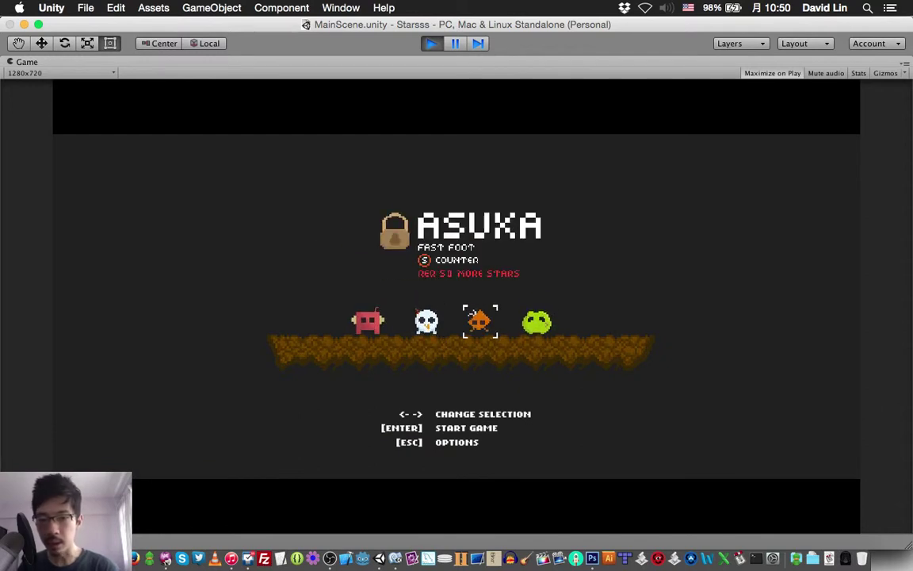
{"action": "key", "text": "Right"}
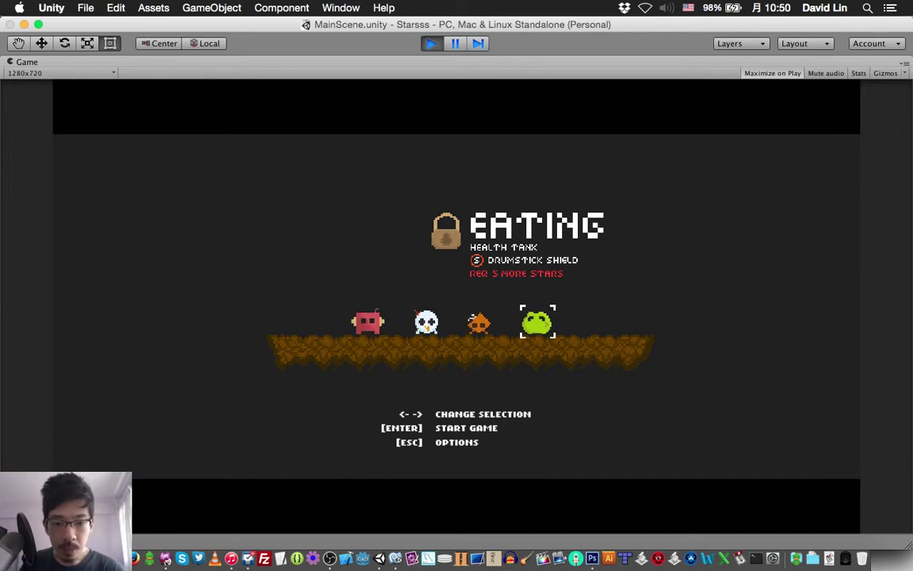
{"action": "key", "text": "Left"}
{"action": "key", "text": "Right"}
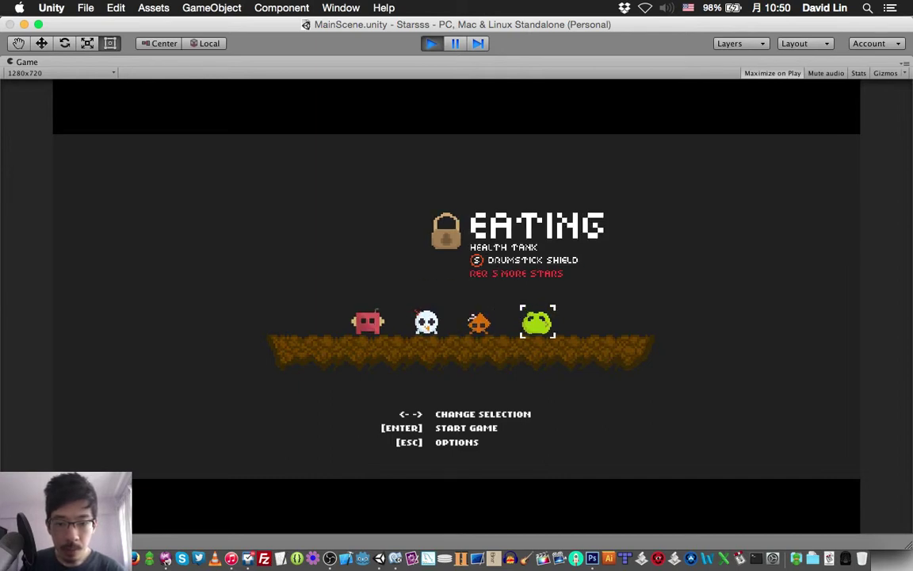
{"action": "key", "text": "super+p"}
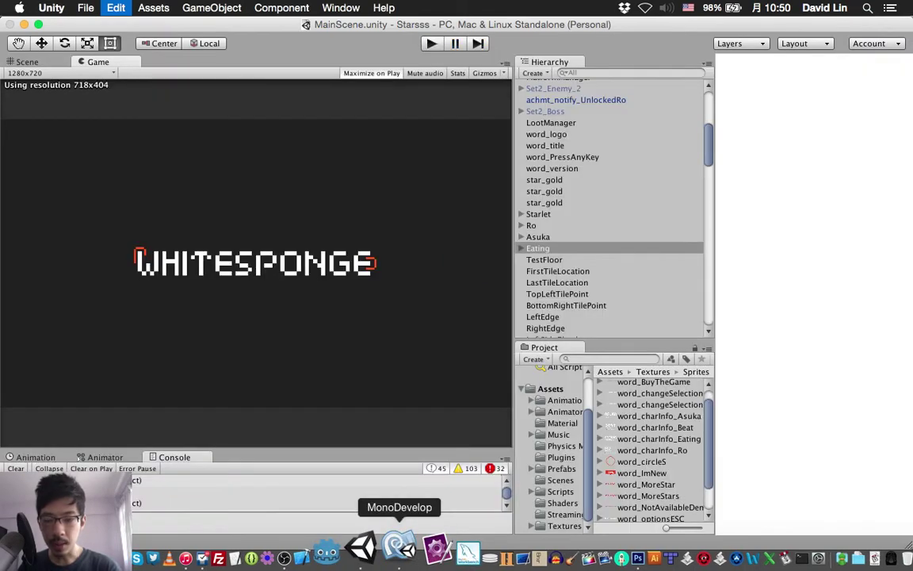
- Change lessThanTenX on line 834 from 0.1f to 0.05f and save PlayerManager.cs
{"action": "left_click", "coordinate": [396, 558]}
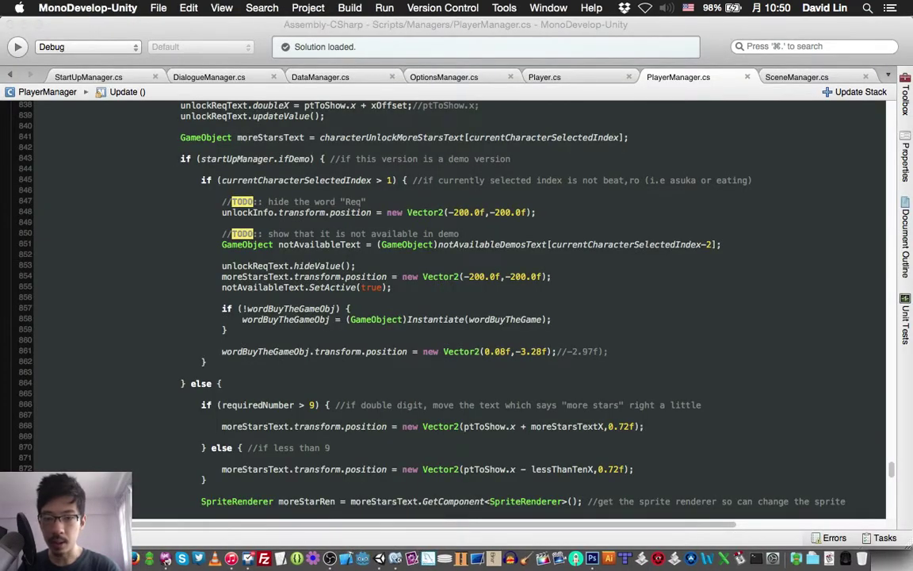
{"action": "scroll", "coordinate": [222, 511], "scroll_direction": "up", "scroll_amount": 3}
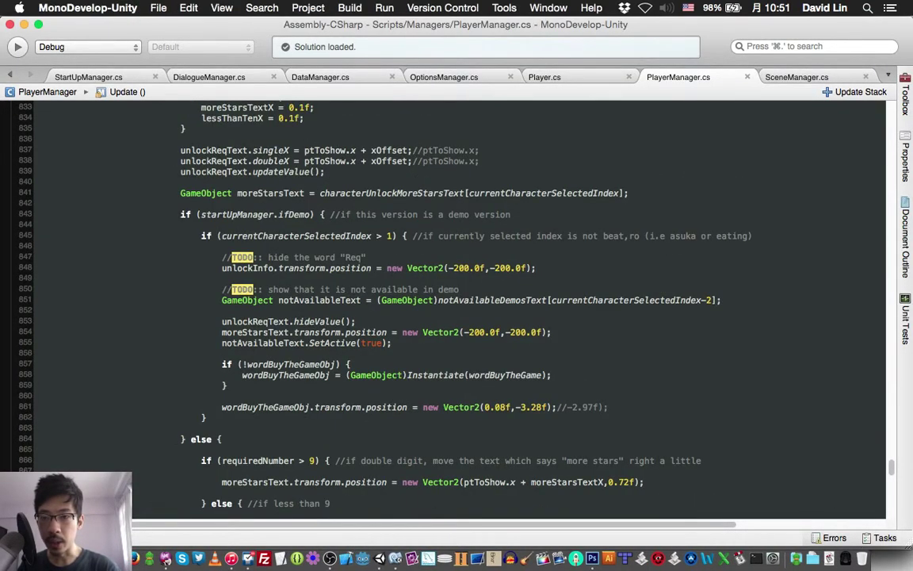
{"action": "left_click", "coordinate": [295, 118]}
{"action": "key", "text": "BackSpace"}
{"action": "type", "text": "05"}
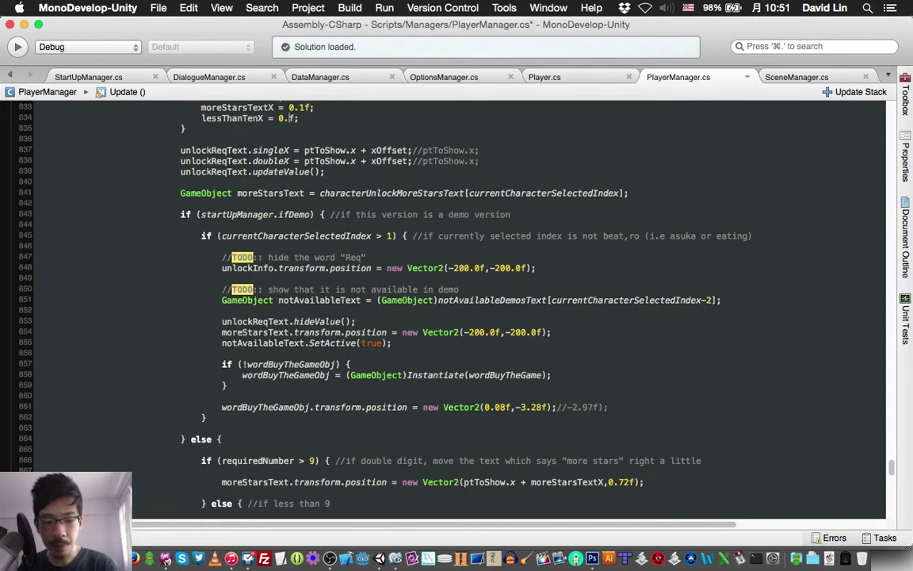
{"action": "key", "text": "super+s"}
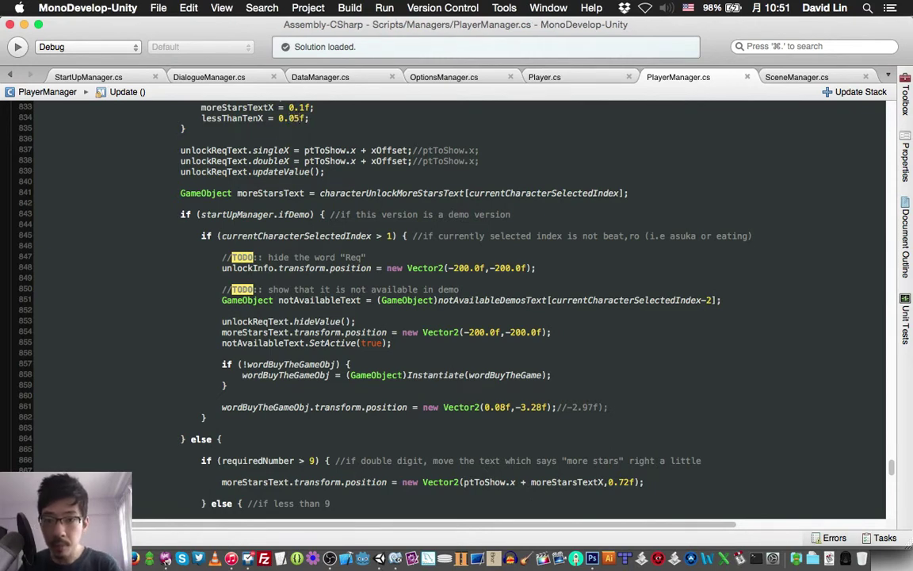
- Back in Unity, play to character select, check EATING's '5 more stars' text, and stop
{"action": "left_click", "coordinate": [379, 559]}
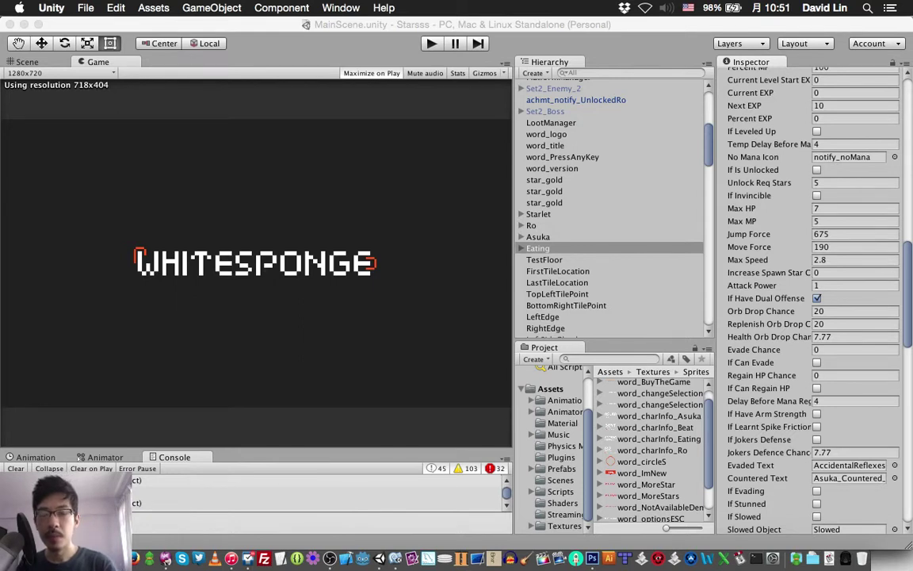
{"action": "key", "text": "super+p"}
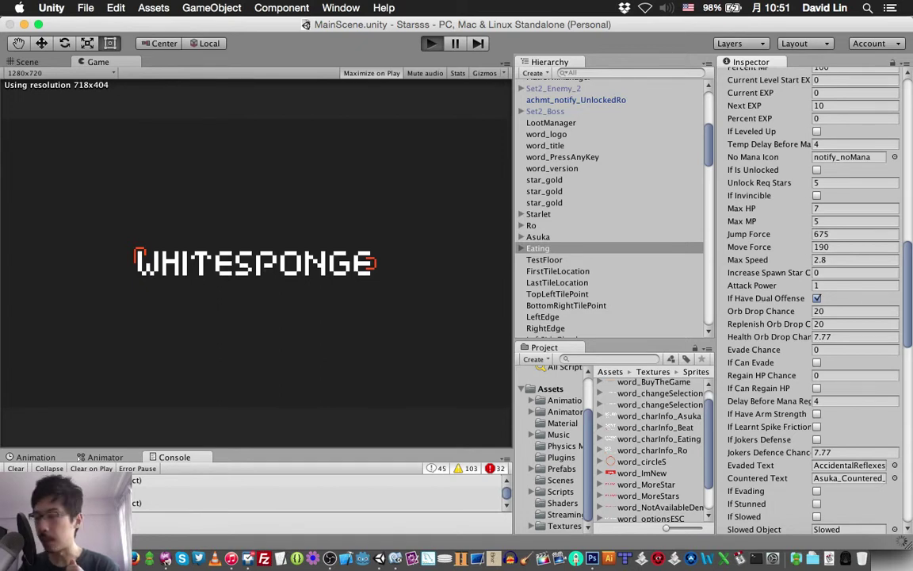
{"action": "key", "text": "super+p"}
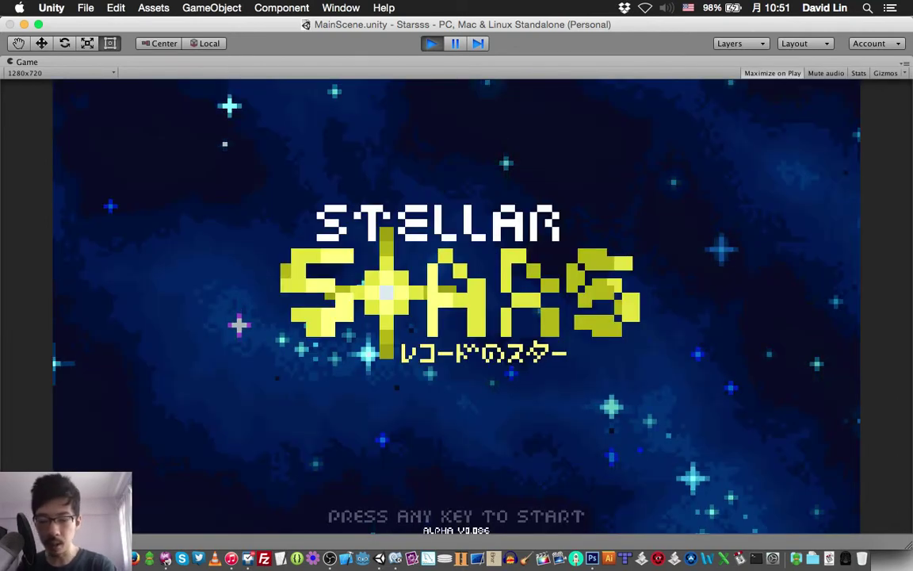
{"action": "key", "text": "space"}
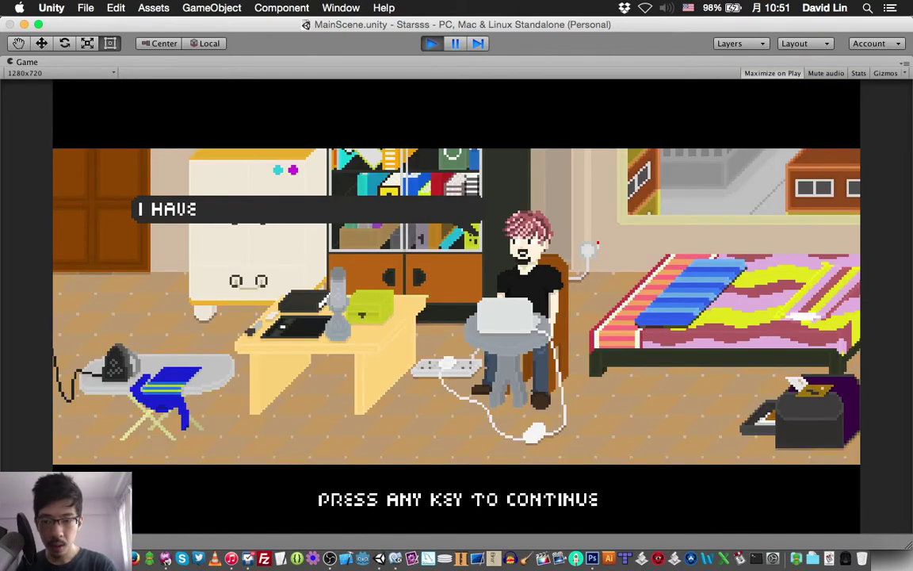
{"action": "key", "text": "space"}
{"action": "key", "text": "Right"}
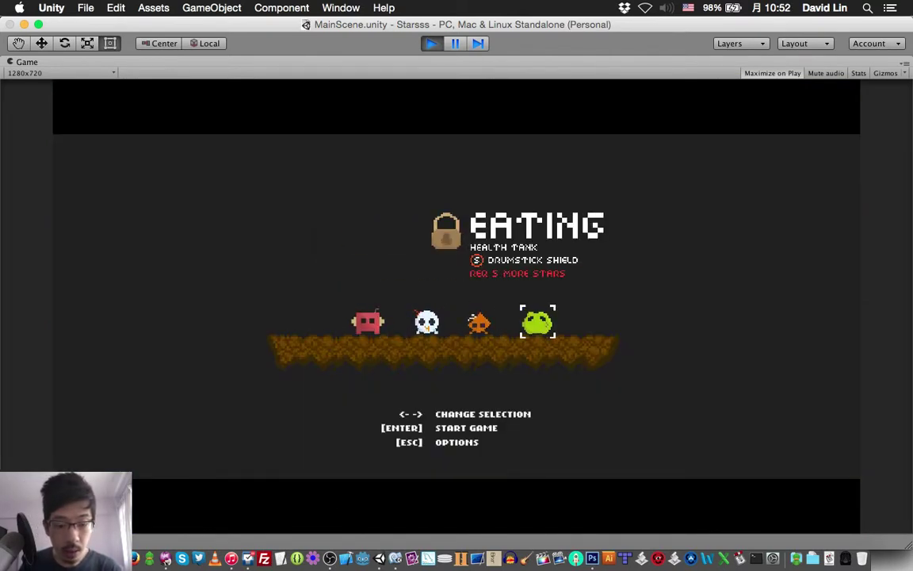
{"action": "key", "text": "super+p"}
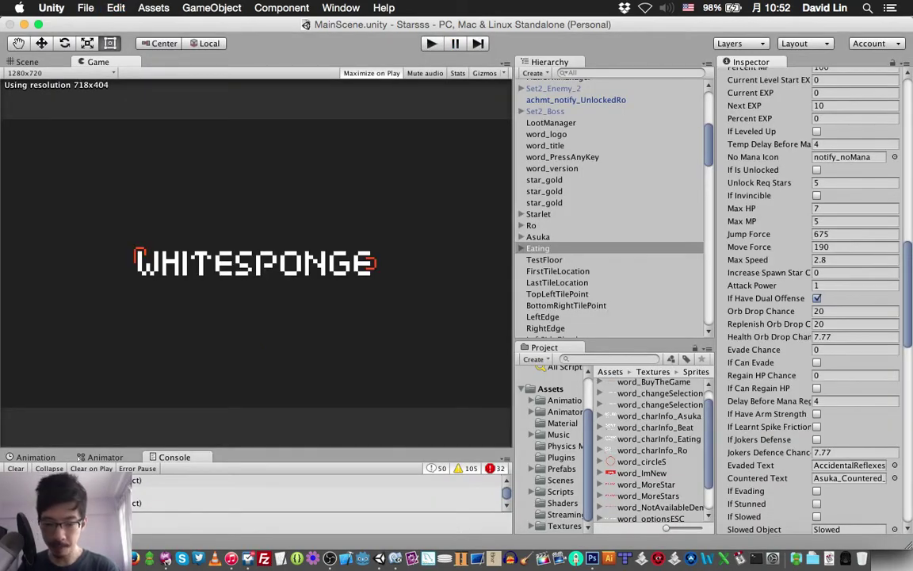
- Set EATING's Unlock Req Stars to 1, save the scene, and start Play mode
{"action": "left_click", "coordinate": [401, 547]}
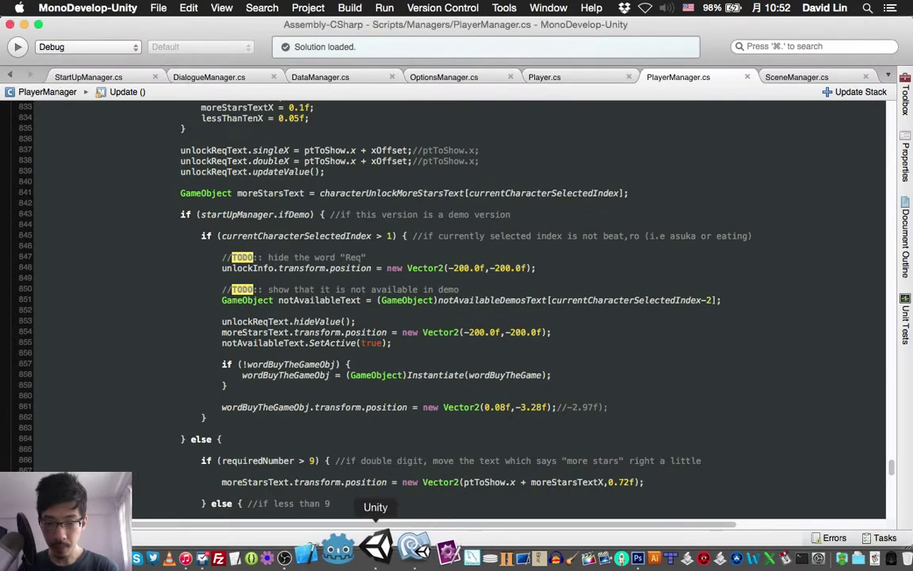
{"action": "left_click", "coordinate": [375, 547]}
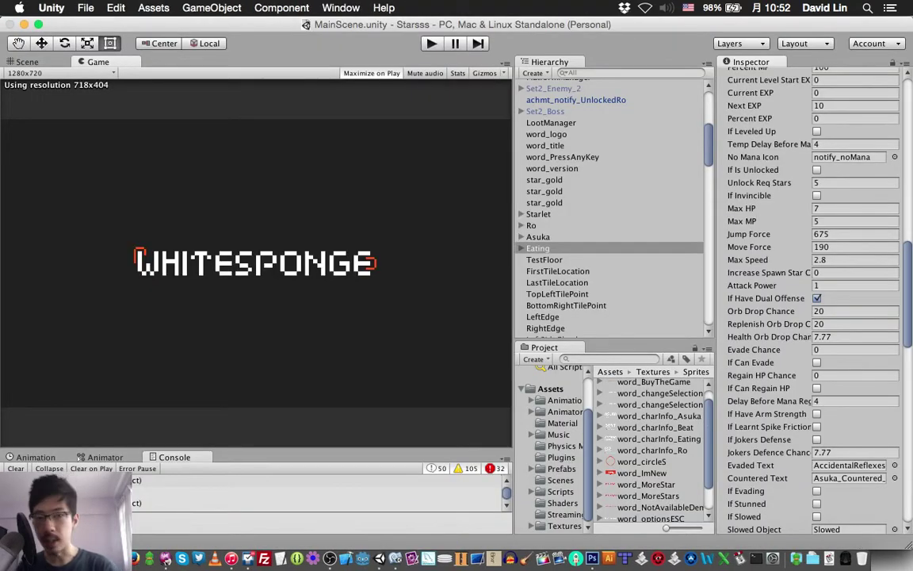
{"action": "left_click", "coordinate": [855, 182]}
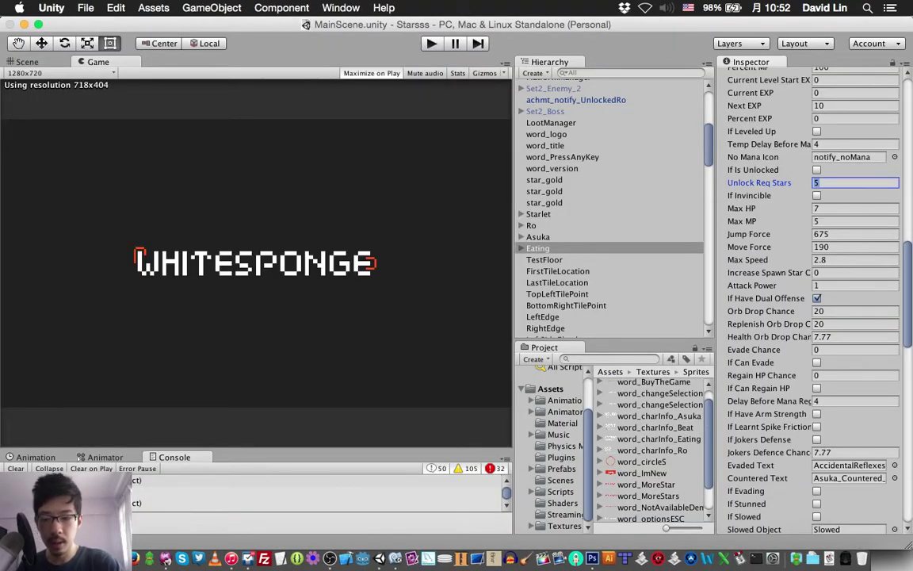
{"action": "type", "text": "1"}
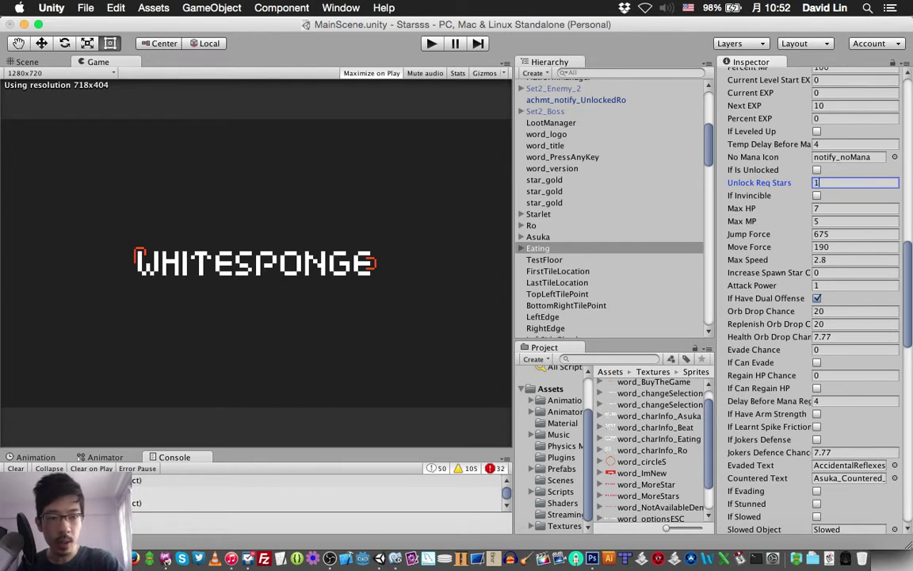
{"action": "key", "text": "Tab"}
{"action": "key", "text": "super+s"}
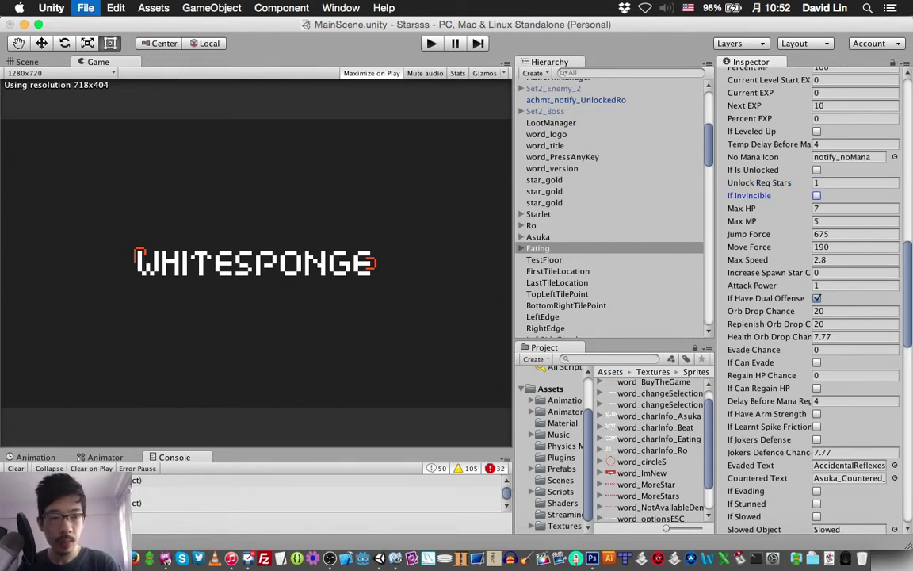
{"action": "key", "text": "super+p"}
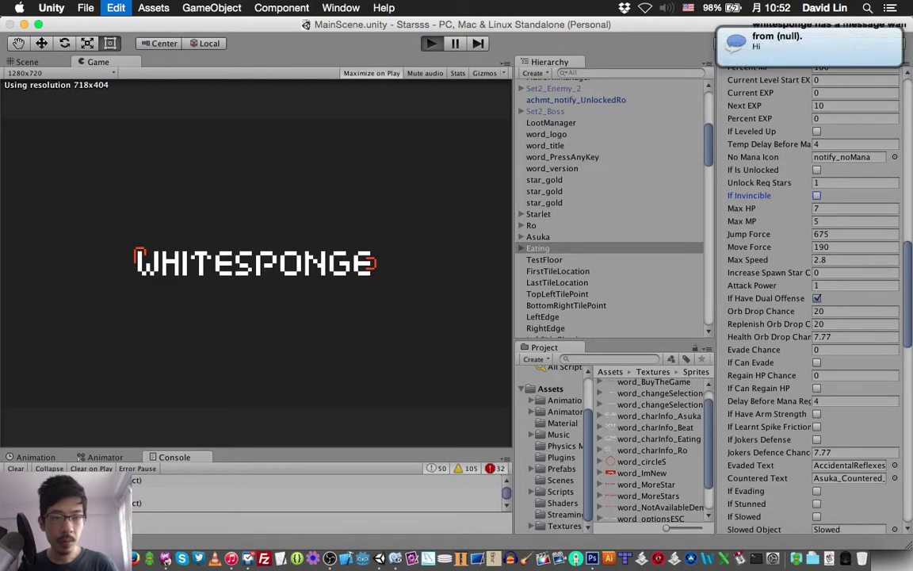
- Start the game and read a new chat message before returning to Unity
{"action": "key", "text": "super+p"}
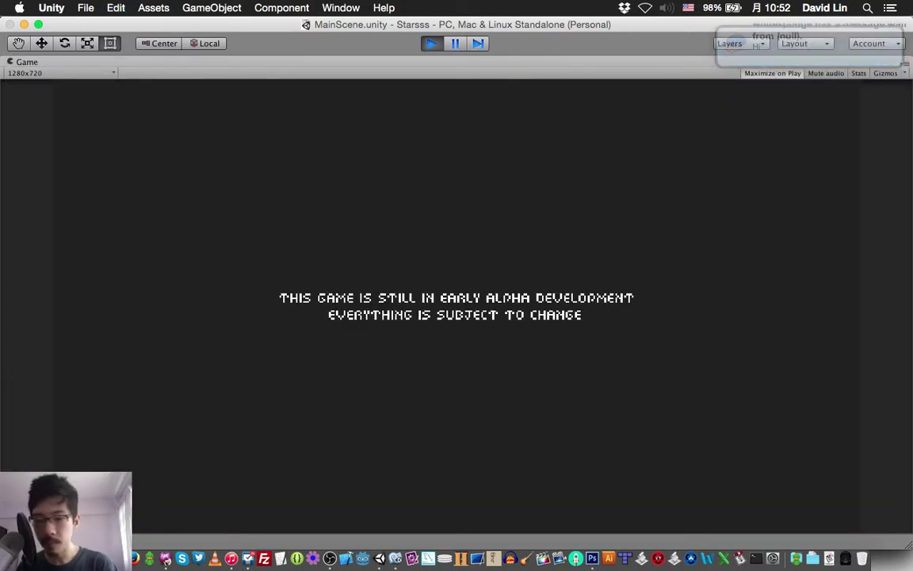
{"action": "left_click", "coordinate": [168, 547]}
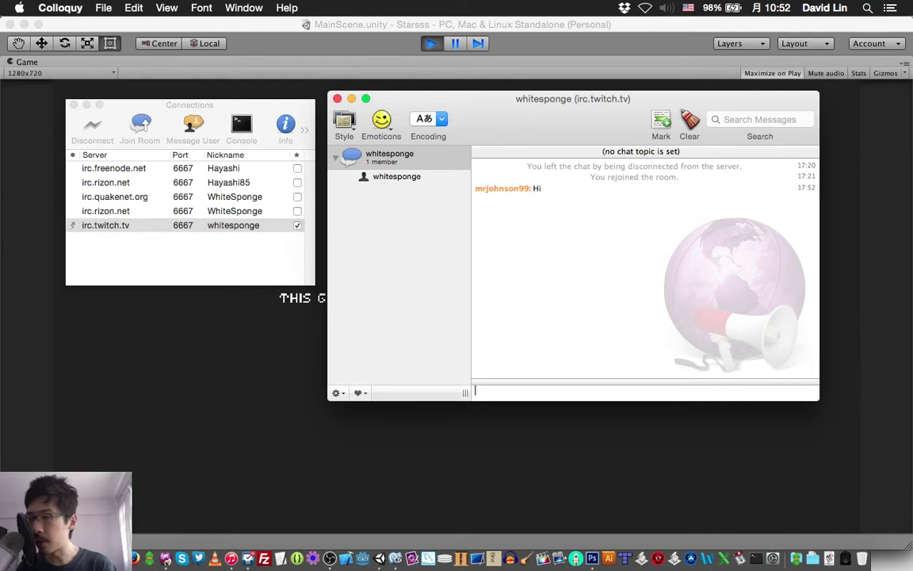
{"action": "key", "text": "super+Tab"}
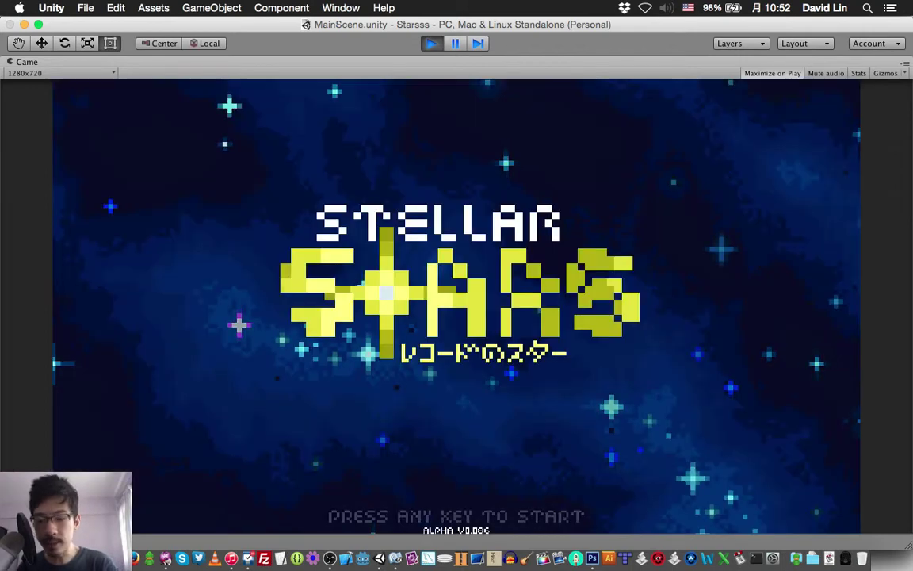
- Browse Beat, Ro, Asuka and Eating to confirm 'REQ 1 MORE STAR', then stop play
{"action": "key", "text": "space"}
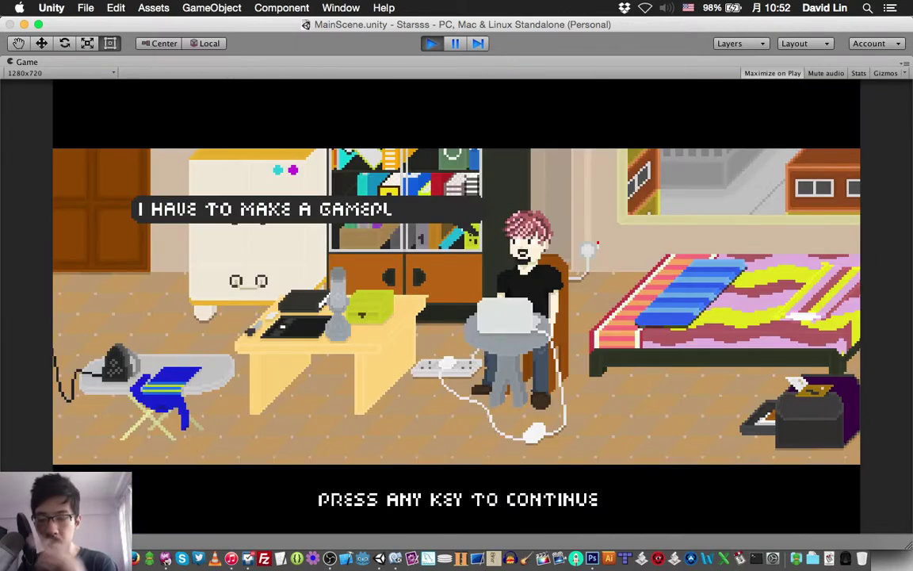
{"action": "key", "text": "space"}
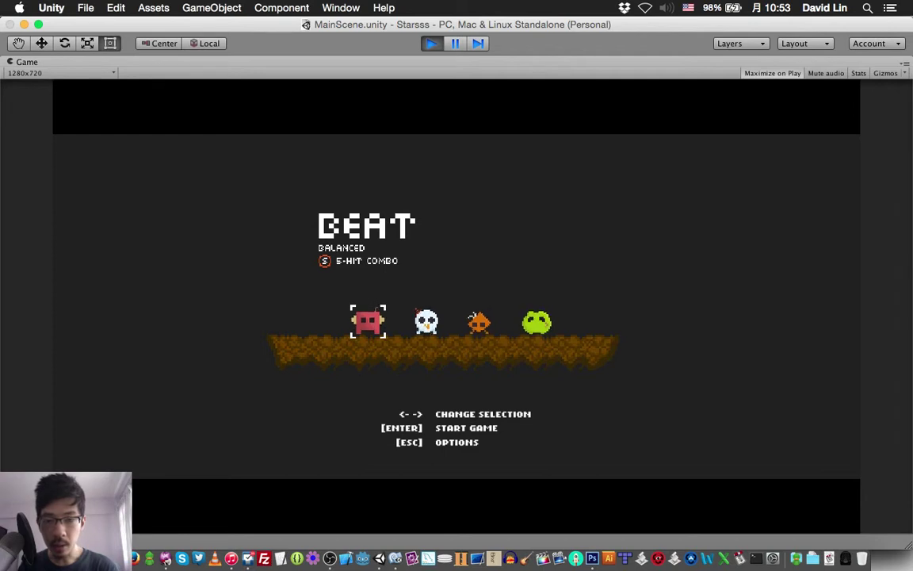
{"action": "key", "text": "Right"}
{"action": "key", "text": "Left"}
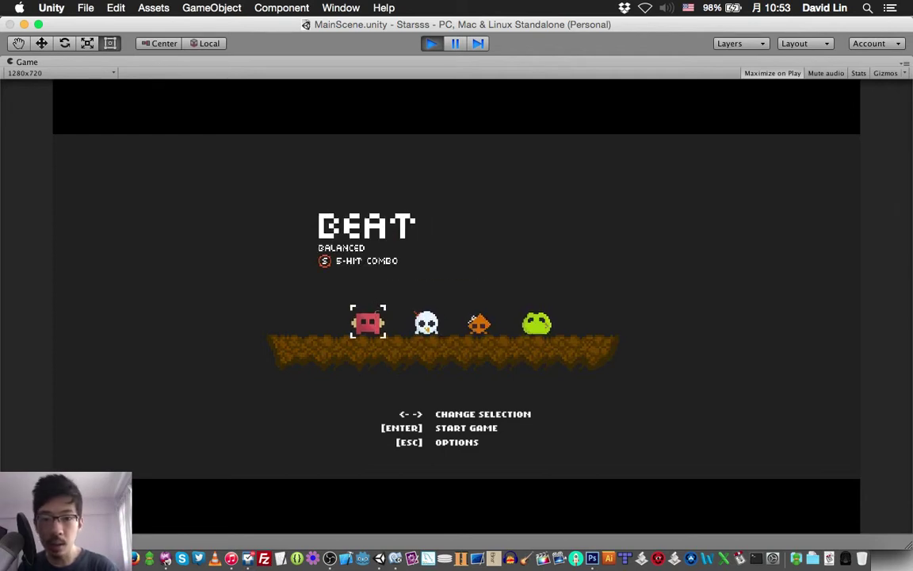
{"action": "key", "text": "Right"}
{"action": "key", "text": "Right"}
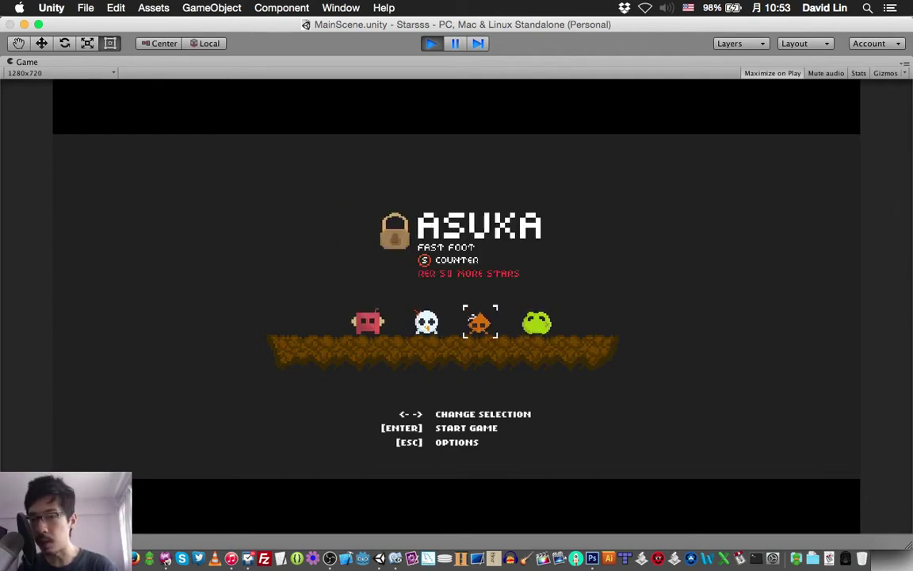
{"action": "key", "text": "Right"}
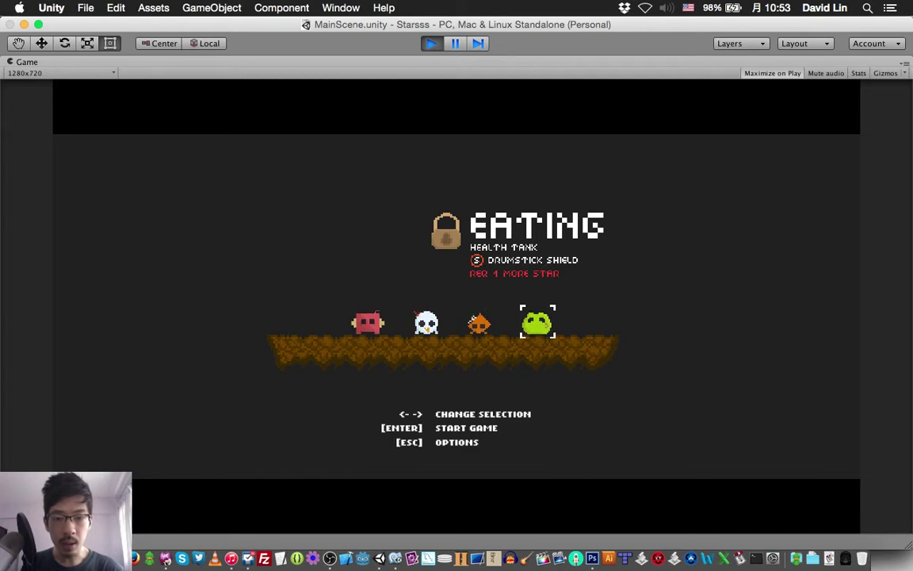
{"action": "key", "text": "Left"}
{"action": "key", "text": "Right"}
{"action": "key", "text": "super+p"}
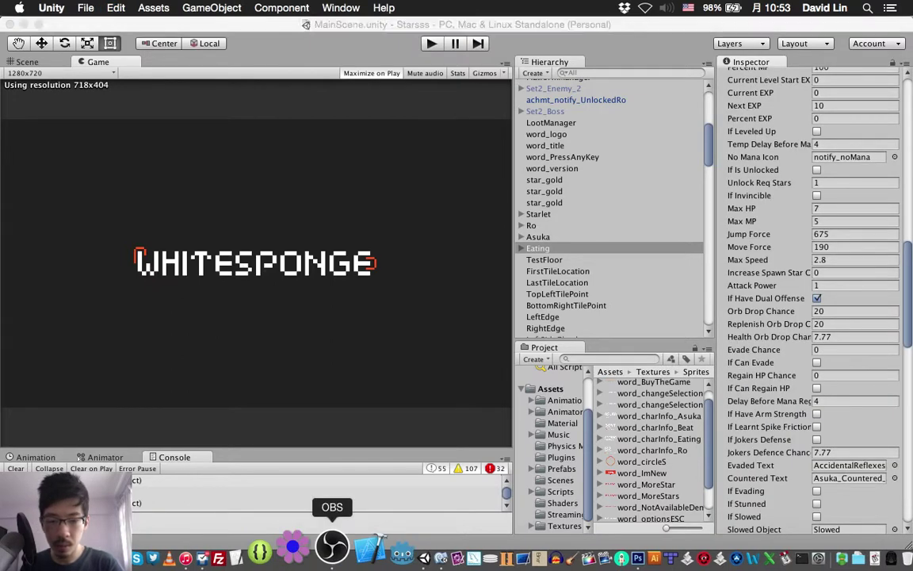
{"action": "left_click", "coordinate": [332, 547]}
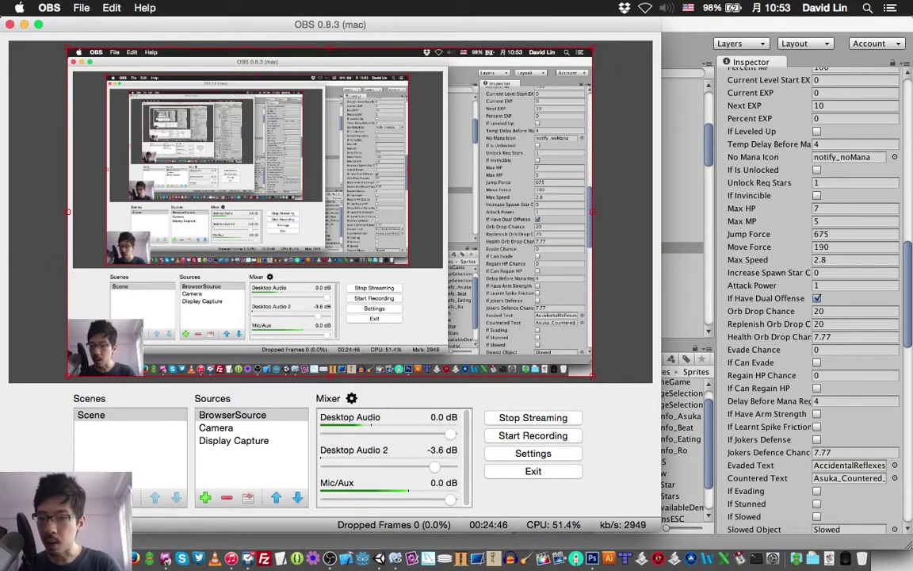
{"action": "key", "text": "super+Tab"}
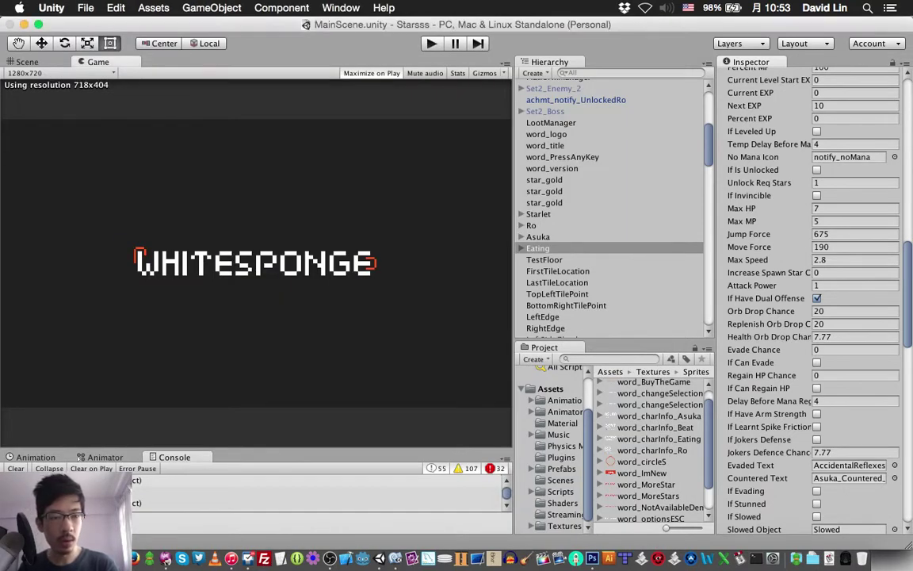
- Set Eating's Unlock Req Stars to 99, save the scene, and bring up Colloquy
{"action": "left_click", "coordinate": [854, 182]}
{"action": "type", "text": "9"}
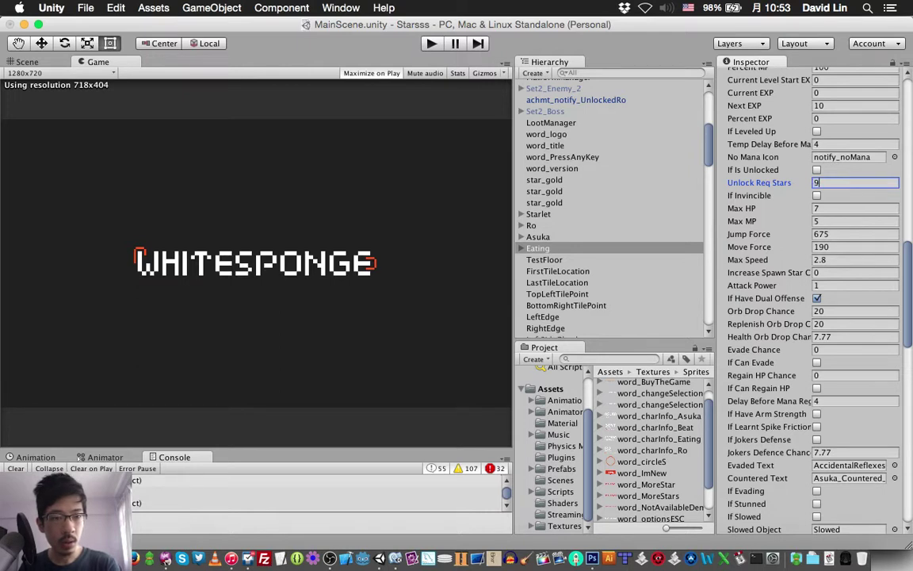
{"action": "type", "text": "9"}
{"action": "key", "text": "Tab"}
{"action": "key", "text": "super+s"}
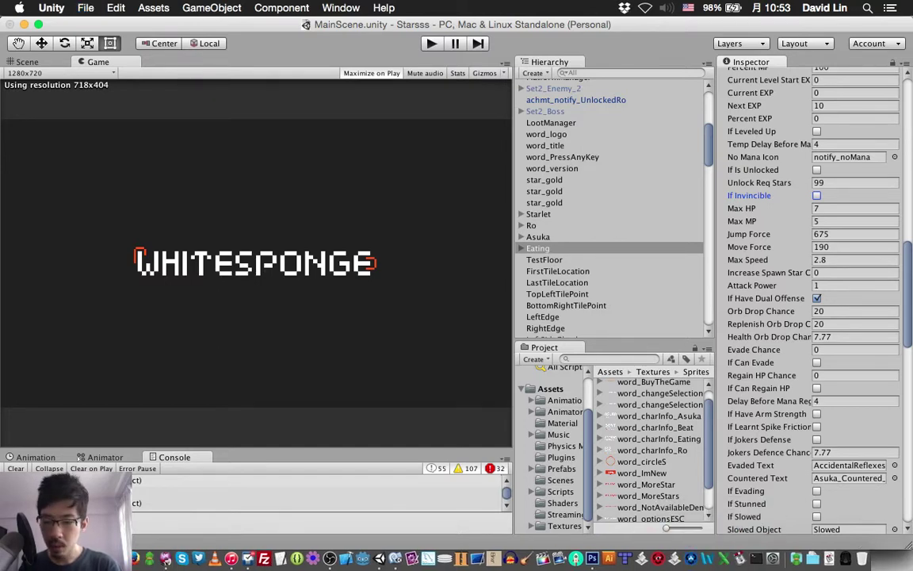
{"action": "left_click", "coordinate": [165, 559]}
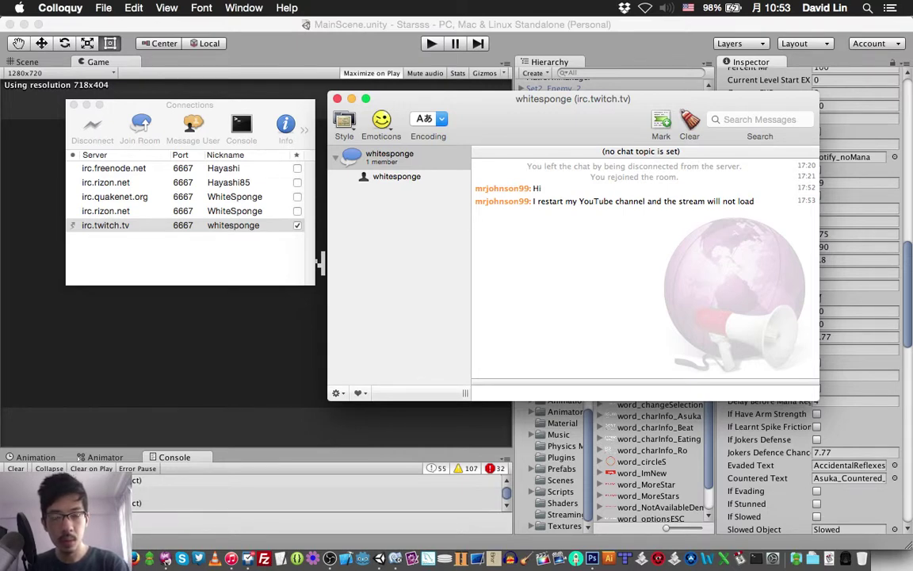
- Reply 'are you on youtube or twitchtv?' in the stream chat and leave Colloquy
{"action": "type", "text": "are you on y"}
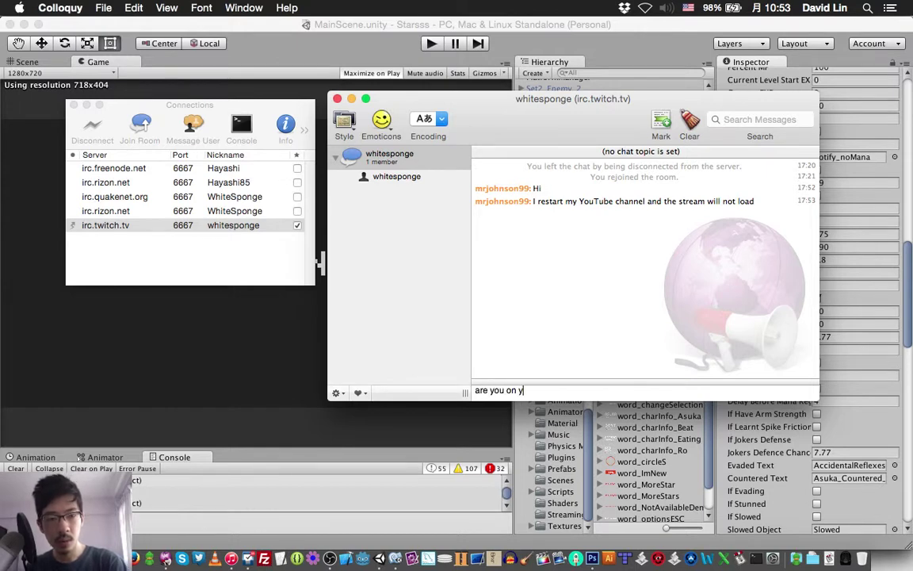
{"action": "type", "text": "outube or twit"}
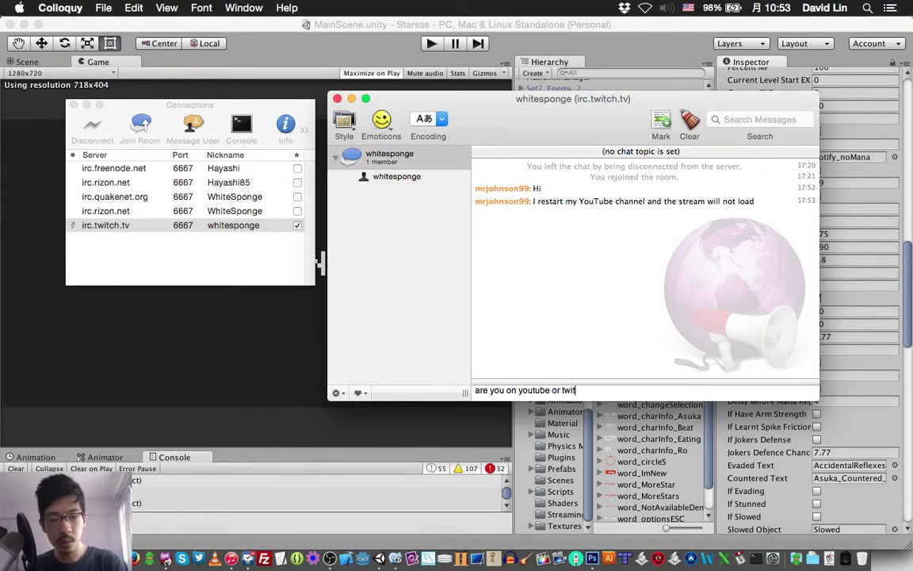
{"action": "type", "text": "chtv?"}
{"action": "key", "text": "Return"}
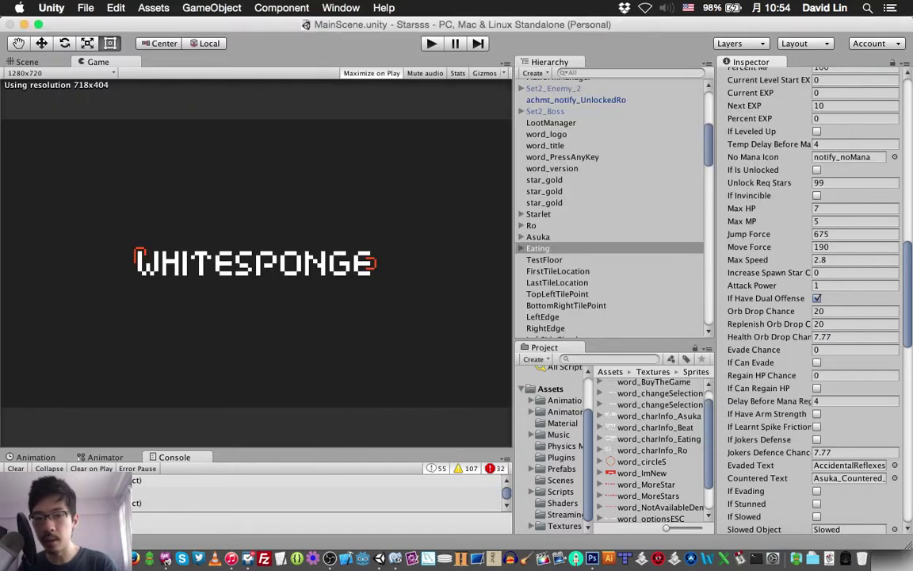
{"action": "left_click", "coordinate": [321, 265]}
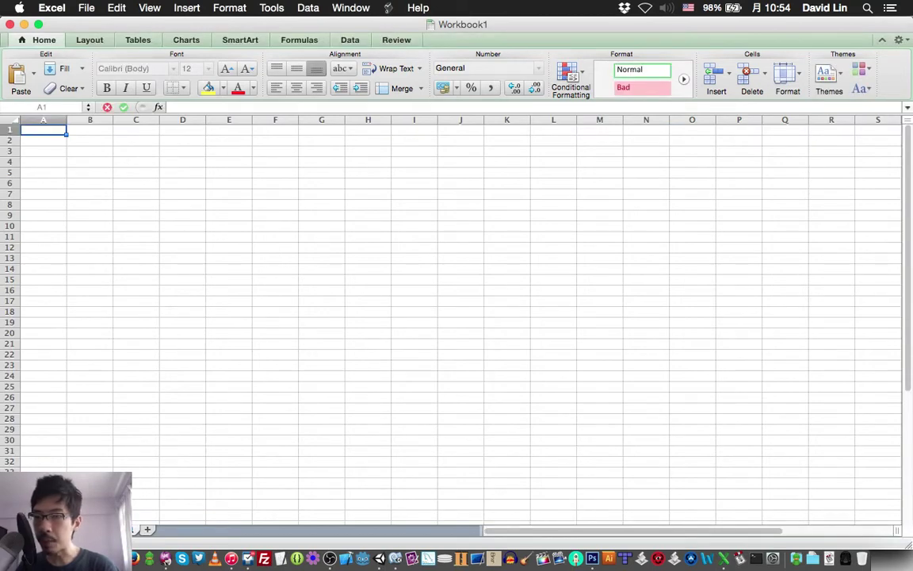
- Open the recent UITextTranslations.xlsx workbook and scroll down to row 29
{"action": "left_click", "coordinate": [87, 8]}
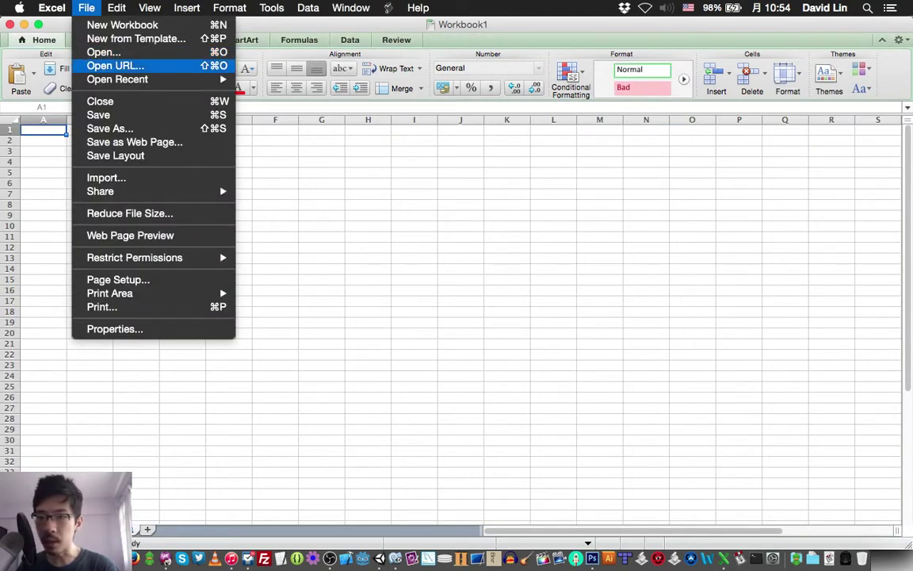
{"action": "mouse_move", "coordinate": [117, 79]}
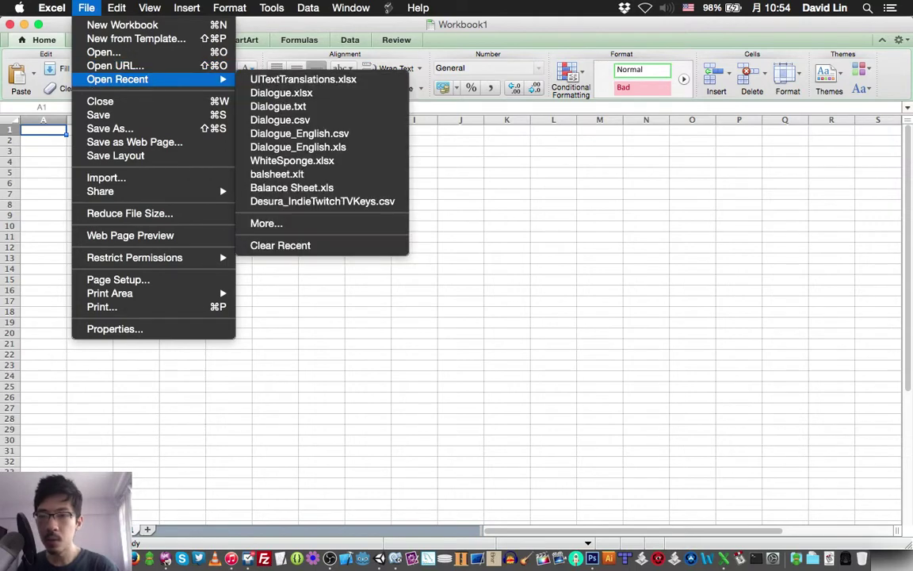
{"action": "left_click", "coordinate": [303, 79]}
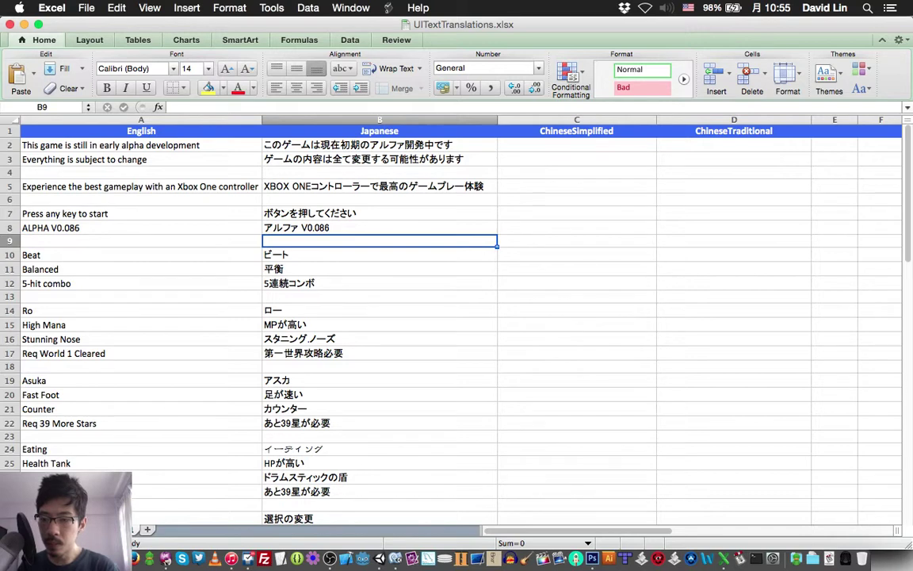
{"action": "scroll", "coordinate": [456, 317], "scroll_direction": "down", "scroll_amount": 2}
{"action": "scroll", "coordinate": [457, 317], "scroll_direction": "down", "scroll_amount": 2}
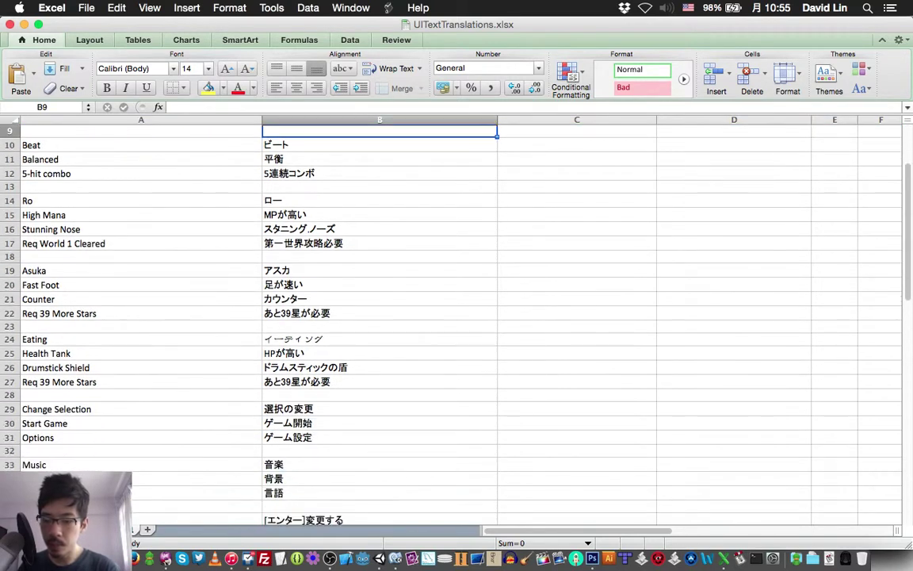
- Prefix cell A29 with '<- ->' so it reads '<- -> Change Selection', then return to Unity
{"action": "left_click", "coordinate": [95, 409]}
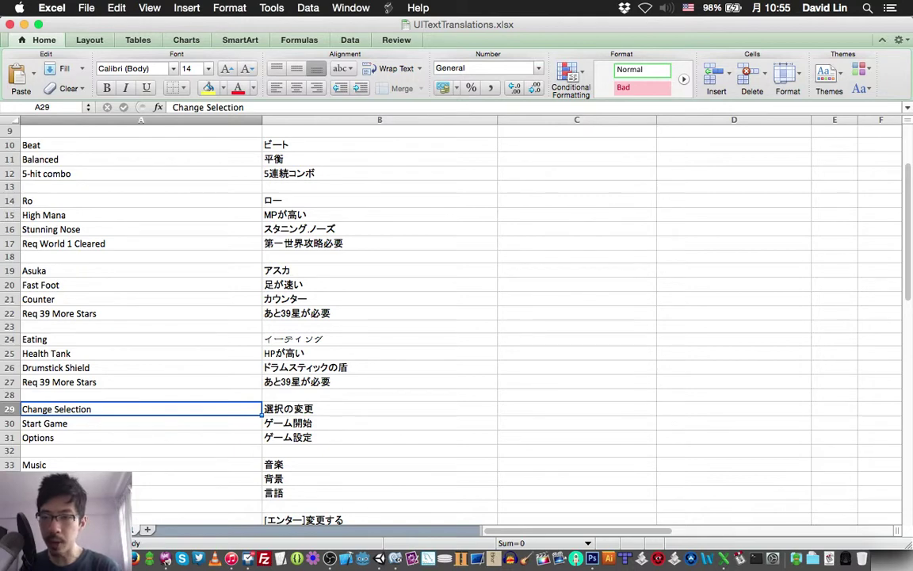
{"action": "key", "text": "F2"}
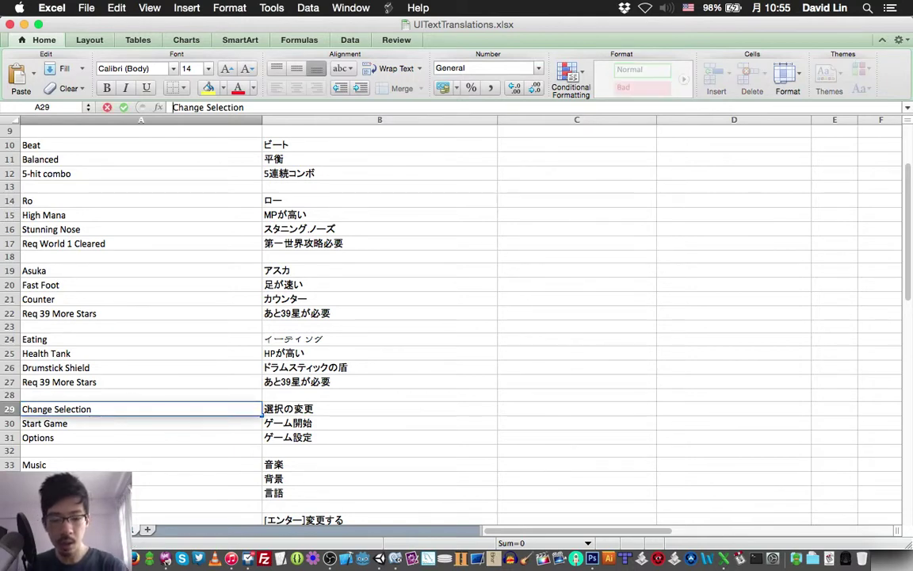
{"action": "key", "text": "Home"}
{"action": "type", "text": "<- ->"}
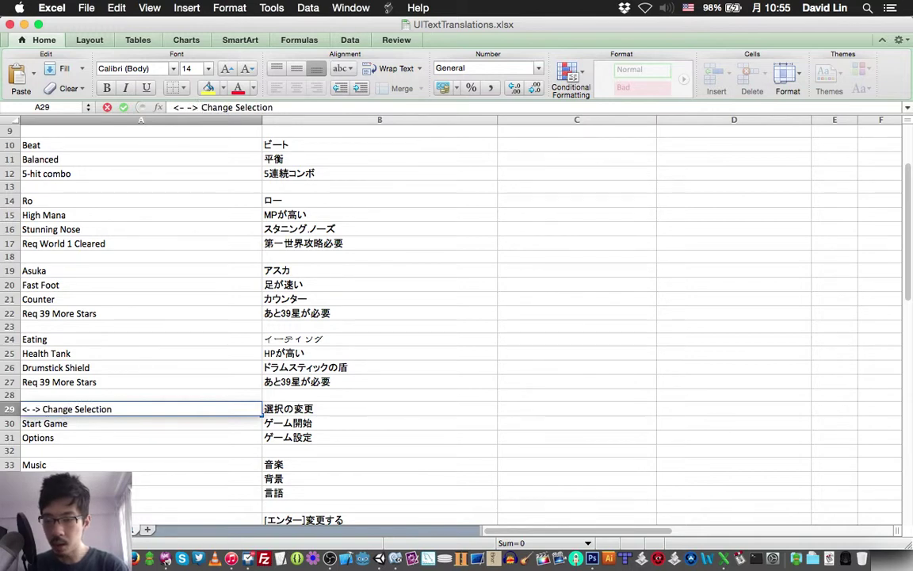
{"action": "key", "text": "Return"}
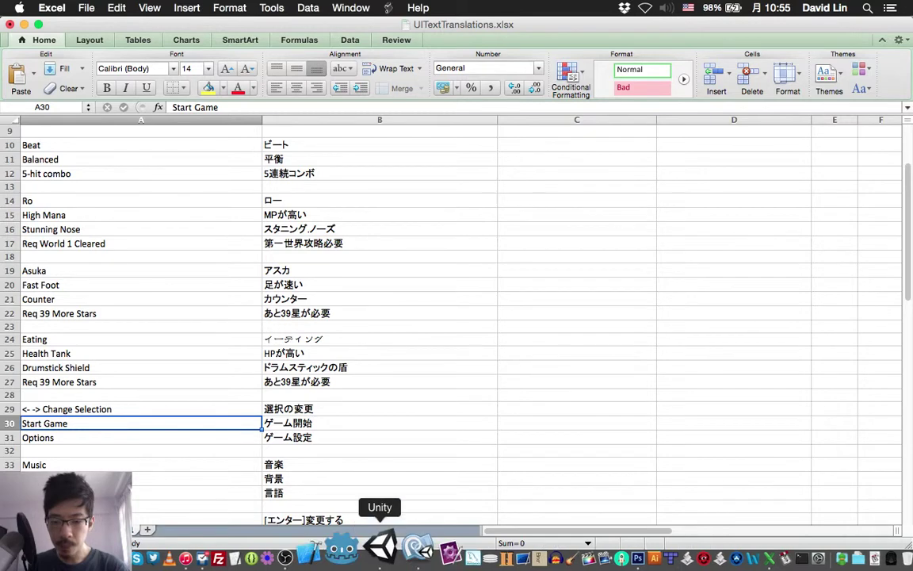
{"action": "left_click", "coordinate": [379, 558]}
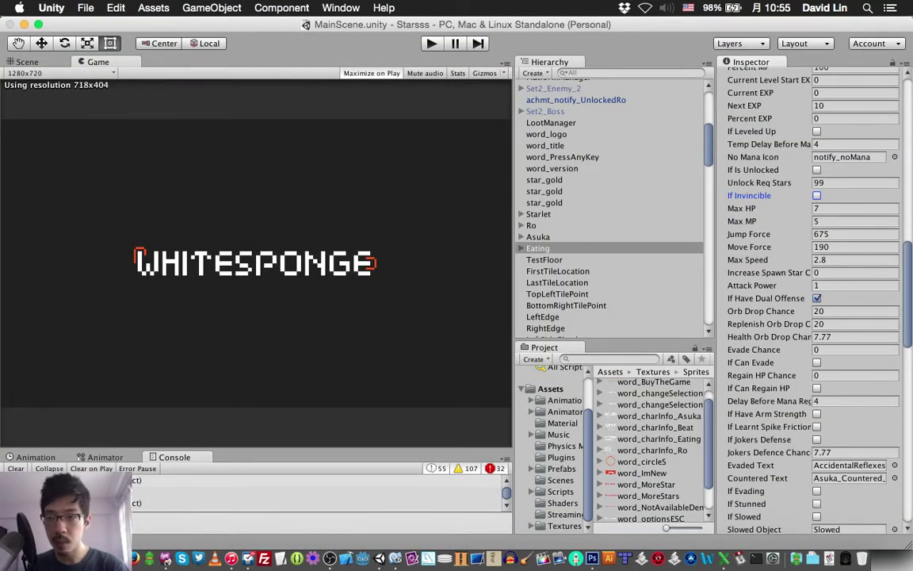
- Play the game past the title screen to the '<- -> CHANGE SELECTION' character select, then stop
{"action": "key", "text": "super+p"}
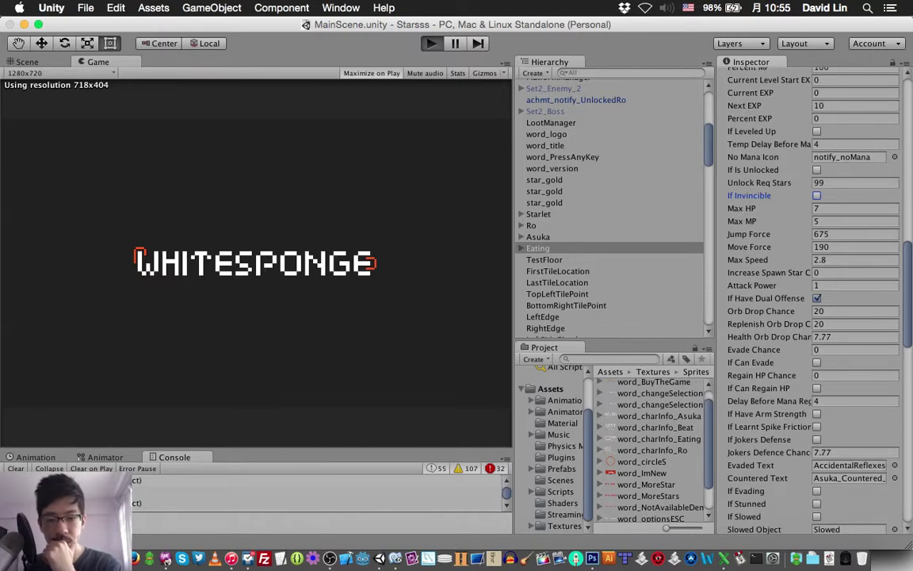
{"action": "key", "text": "super+p"}
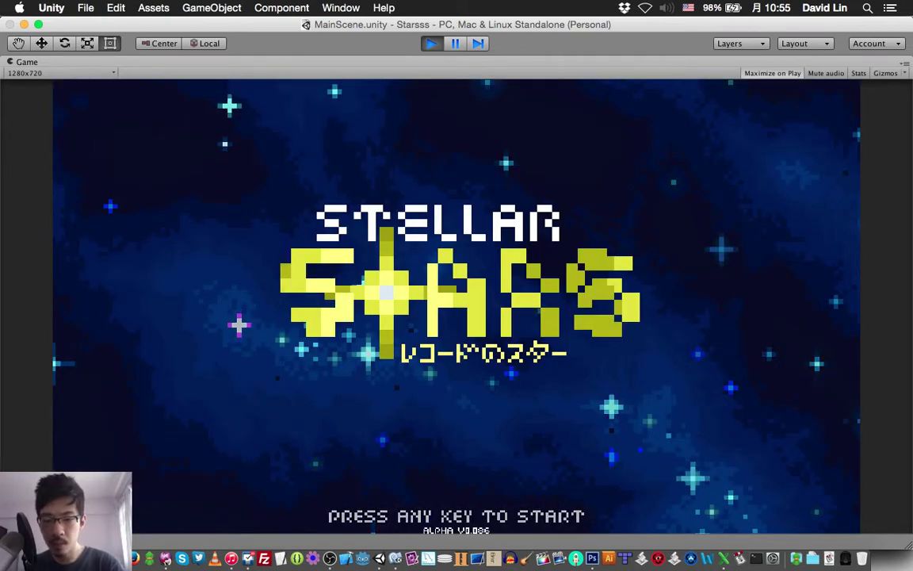
{"action": "key", "text": "space"}
{"action": "key", "text": "space"}
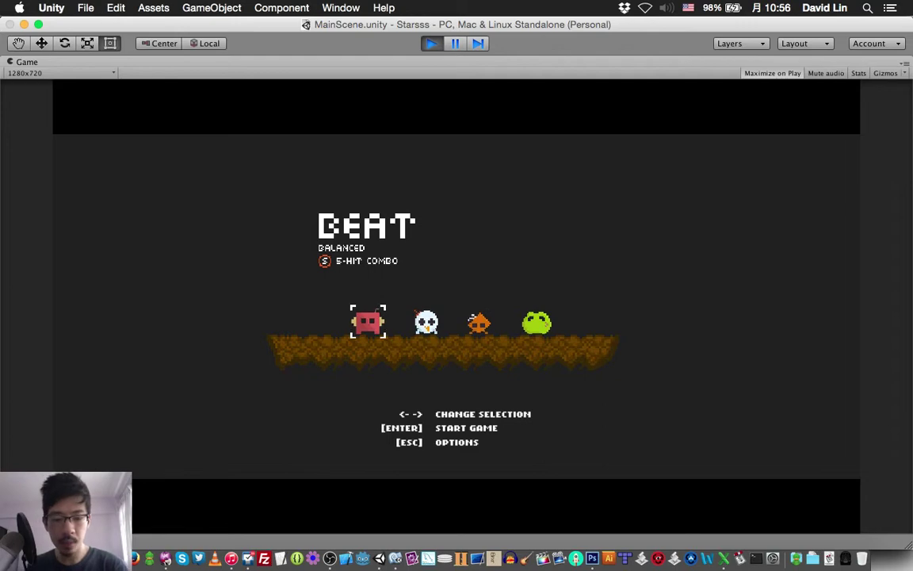
{"action": "key", "text": "super+p"}
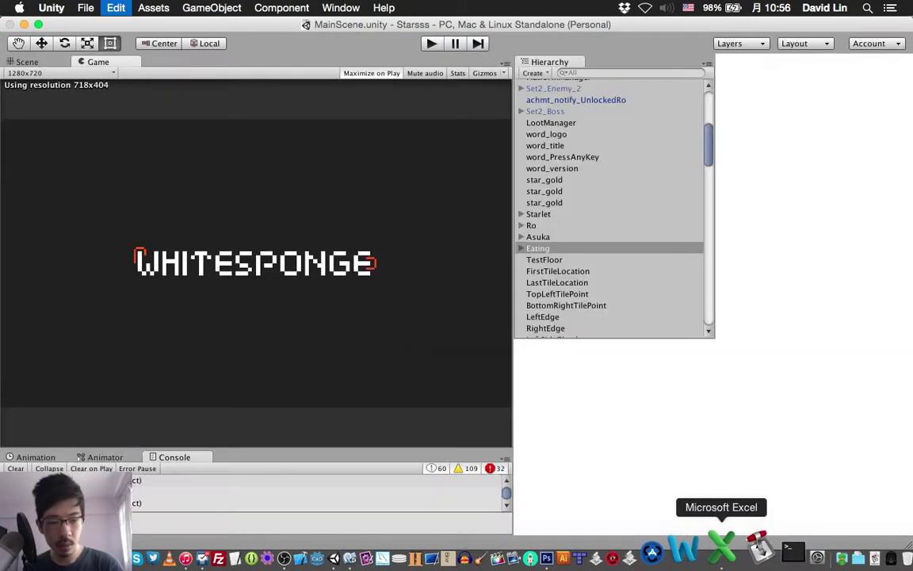
- Change A30 to '[ENTER] Start Game' and A31 to '[ESC] Options'
{"action": "left_click", "coordinate": [722, 547]}
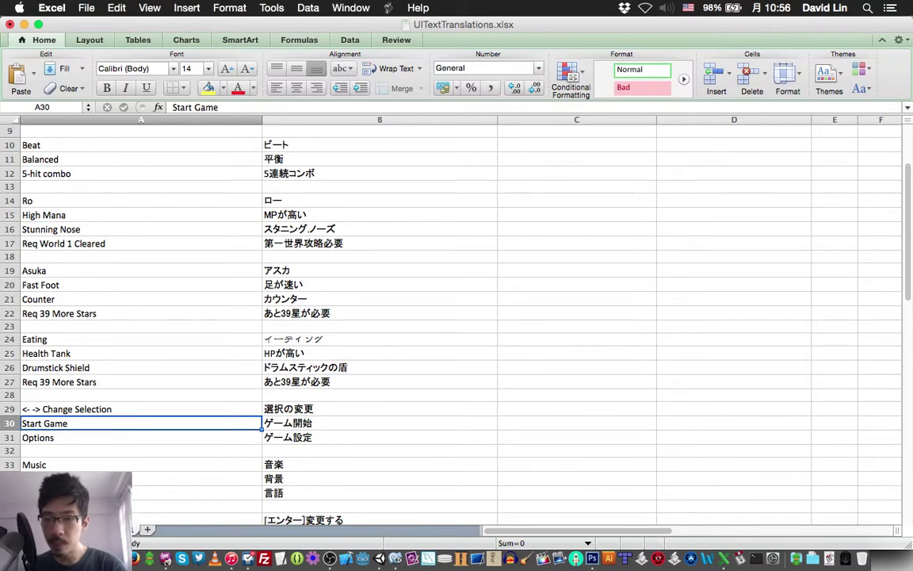
{"action": "left_click", "coordinate": [172, 107]}
{"action": "type", "text": "[EN"}
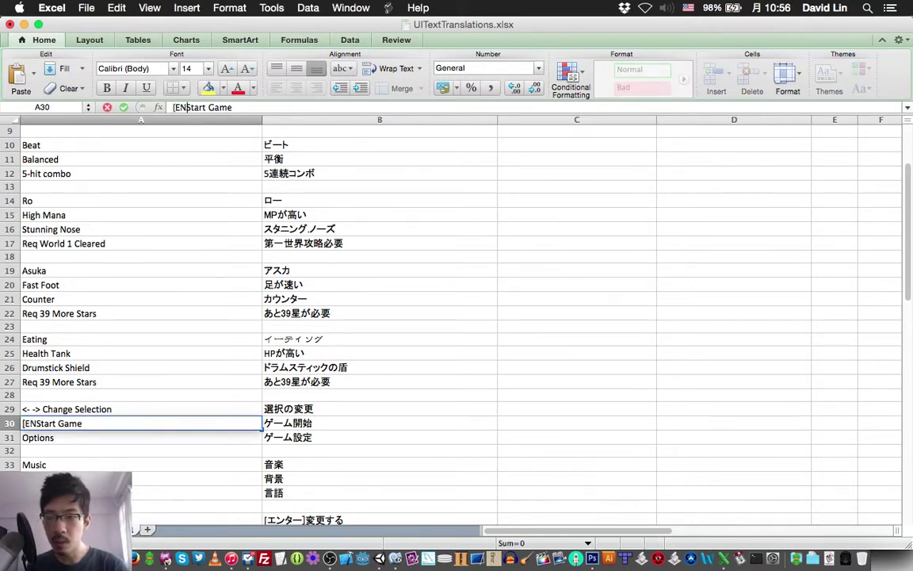
{"action": "type", "text": "TER]"}
{"action": "key", "text": "Return"}
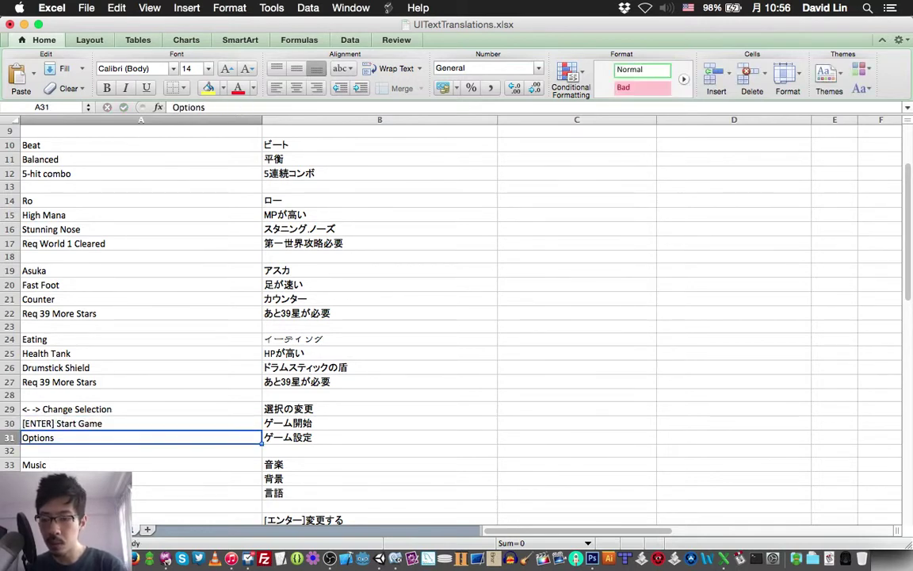
{"action": "left_click", "coordinate": [173, 107]}
{"action": "type", "text": "[ESC]"}
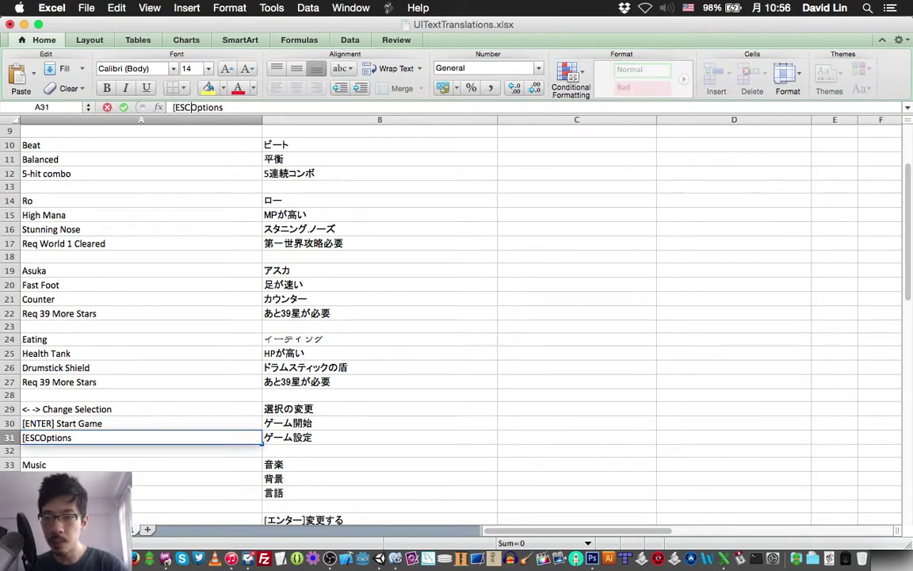
{"action": "key", "text": "Return"}
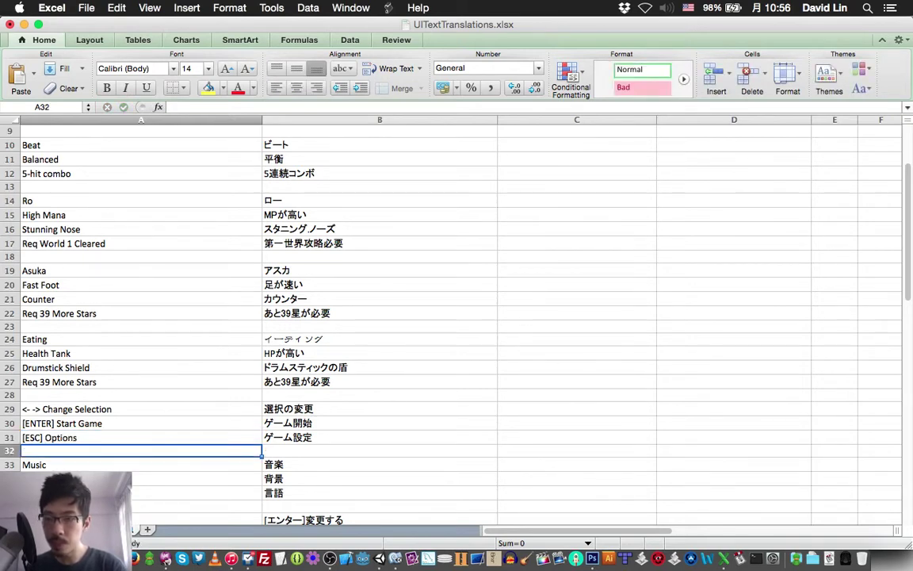
- Save the translation workbook and select the prompt labels in A29 through A31
{"action": "key", "text": "super+s"}
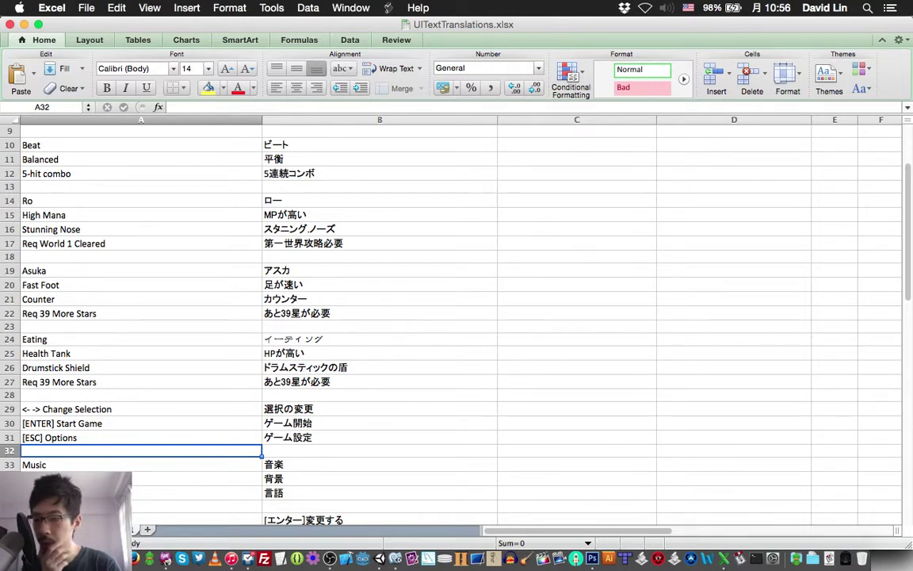
{"action": "left_click", "coordinate": [67, 409]}
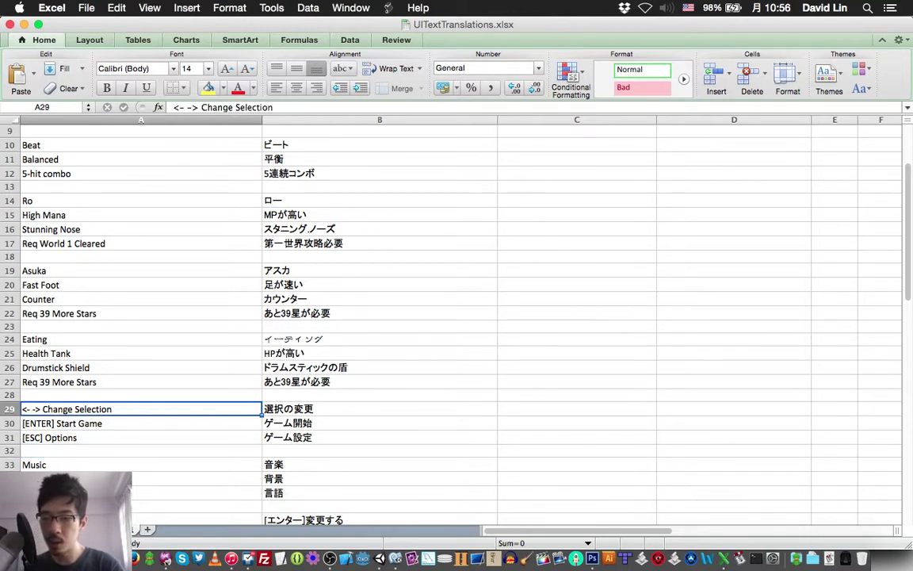
{"action": "key", "text": "shift+Down"}
{"action": "key", "text": "shift+Down"}
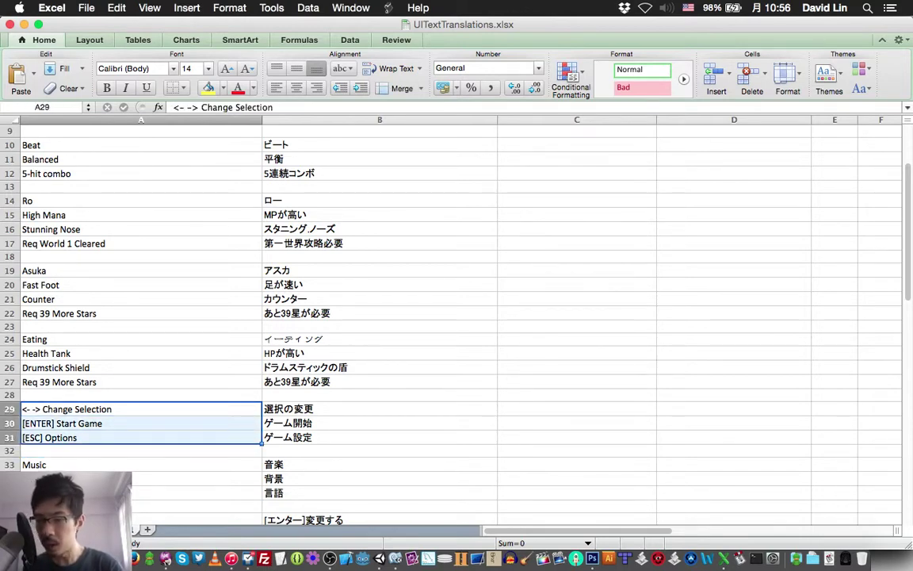
{"action": "scroll", "coordinate": [452, 318], "scroll_direction": "down", "scroll_amount": 3}
{"action": "scroll", "coordinate": [452, 317], "scroll_direction": "down", "scroll_amount": 2}
{"action": "scroll", "coordinate": [452, 317], "scroll_direction": "down", "scroll_amount": 5}
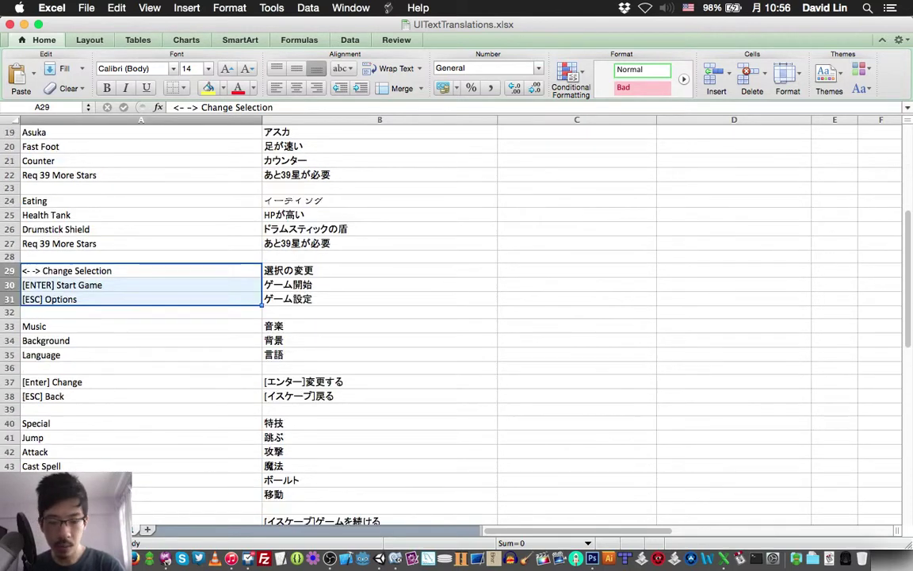
- Save WordsCanvas.psd, collapse the EatingInfo and AsukaInfo groups, and hide AsukaInfo
{"action": "left_click", "coordinate": [592, 558]}
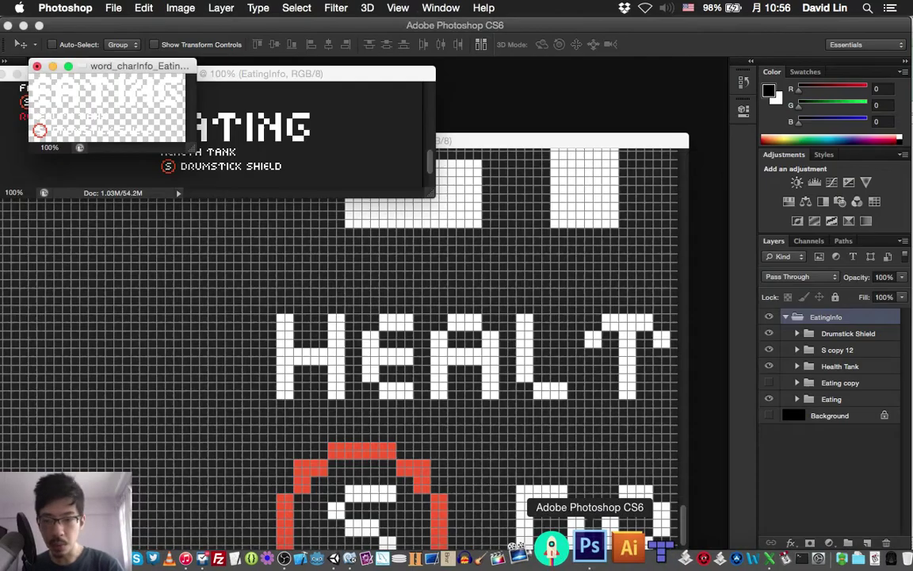
{"action": "key", "text": "super+s"}
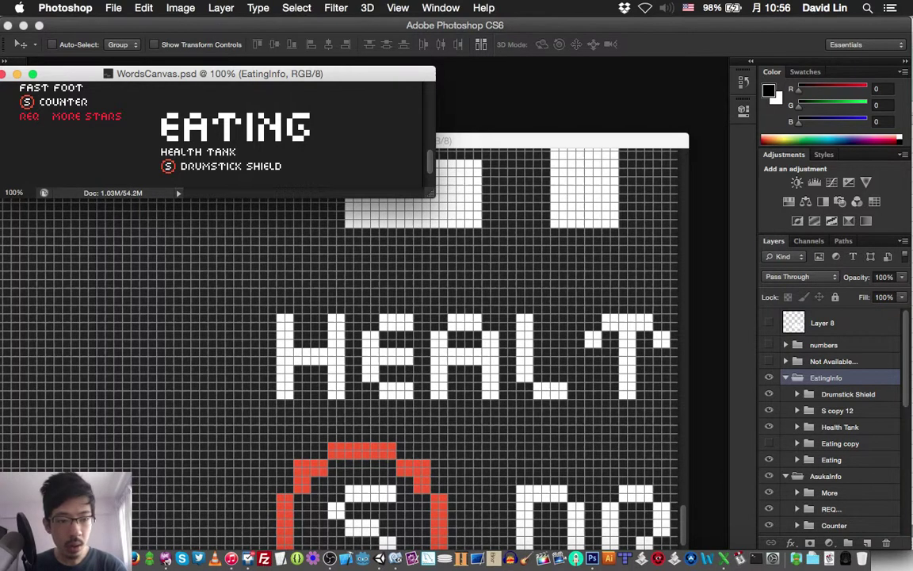
{"action": "left_click", "coordinate": [785, 378]}
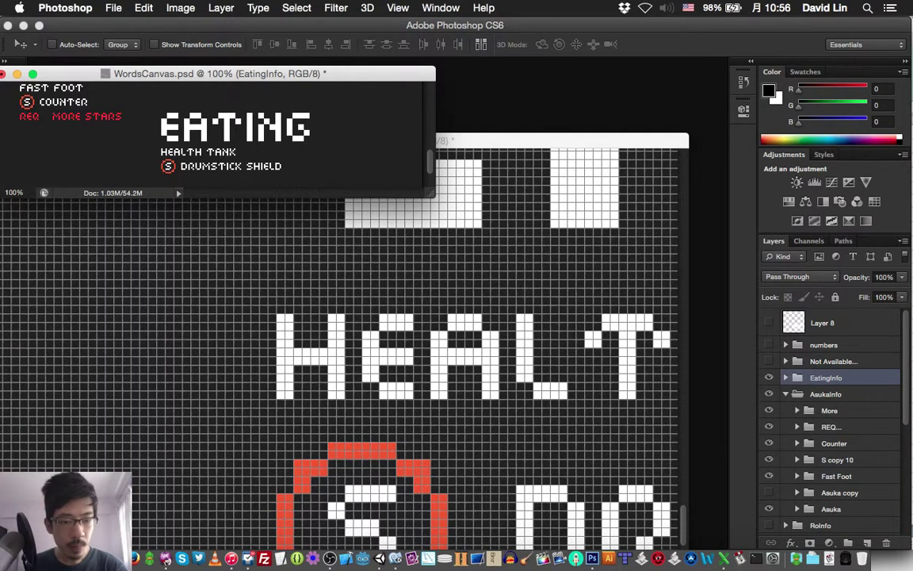
{"action": "left_click", "coordinate": [786, 394]}
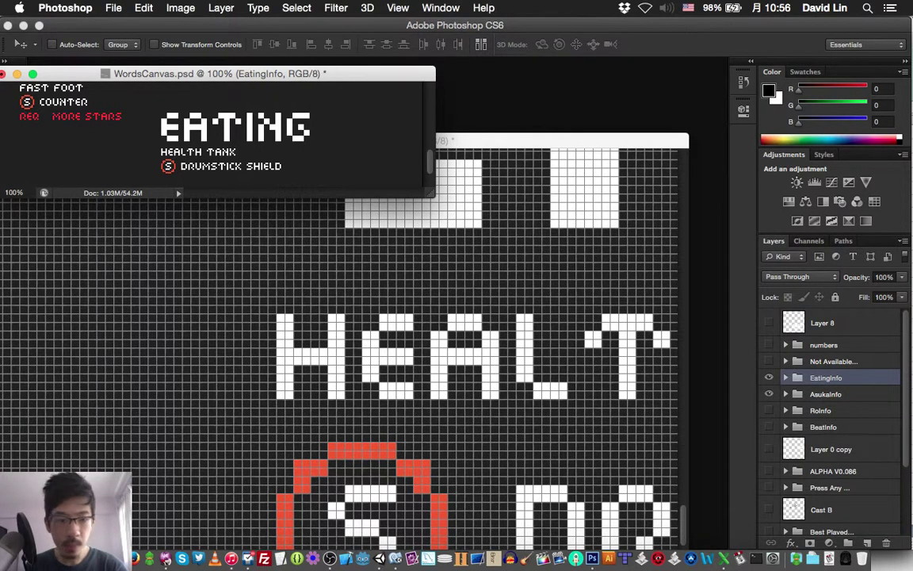
{"action": "left_click", "coordinate": [768, 394]}
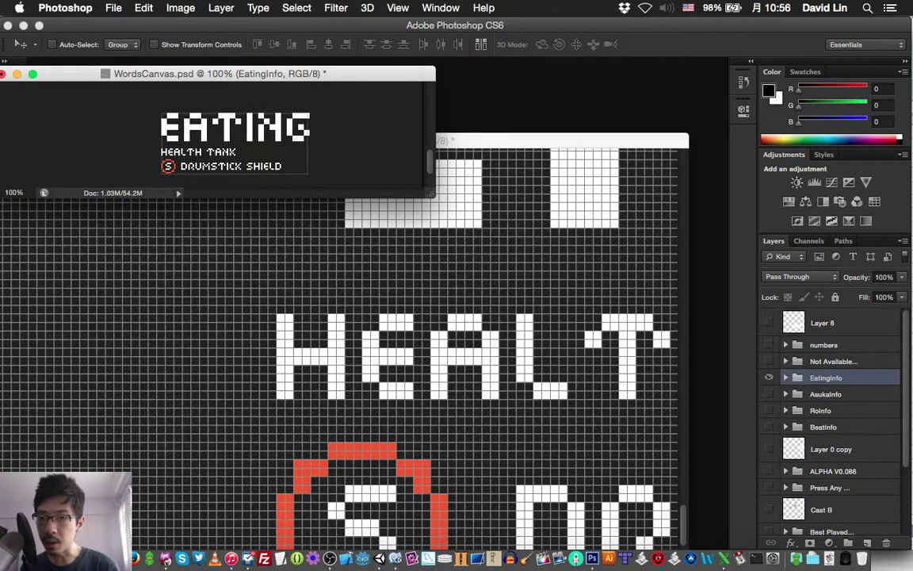
- Move the EatingInfo text block over to the canvas's left edge
{"action": "left_click_drag", "start_coordinate": [85, 82], "coordinate": [78, 80]}
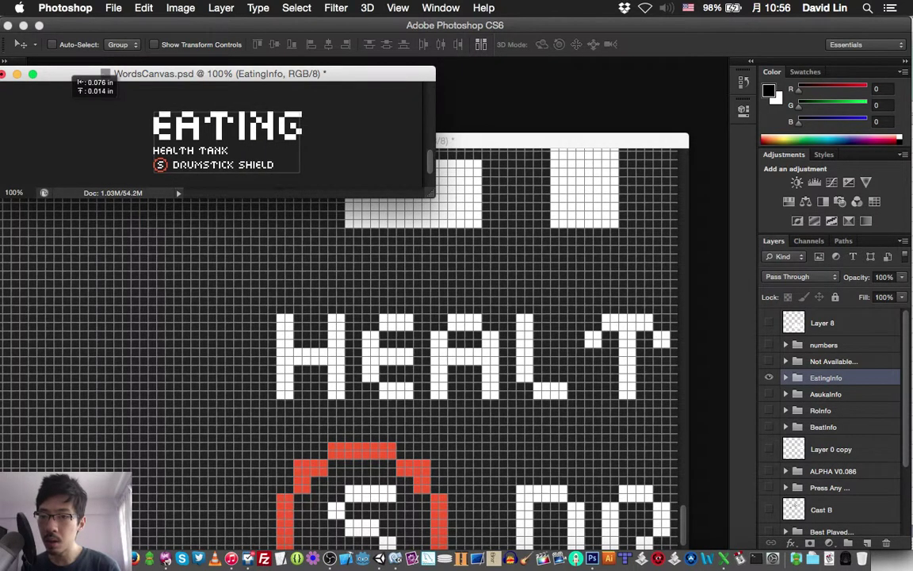
{"action": "key", "text": "shift+Left"}
{"action": "key", "text": "shift+Left"}
{"action": "key", "text": "shift+Left"}
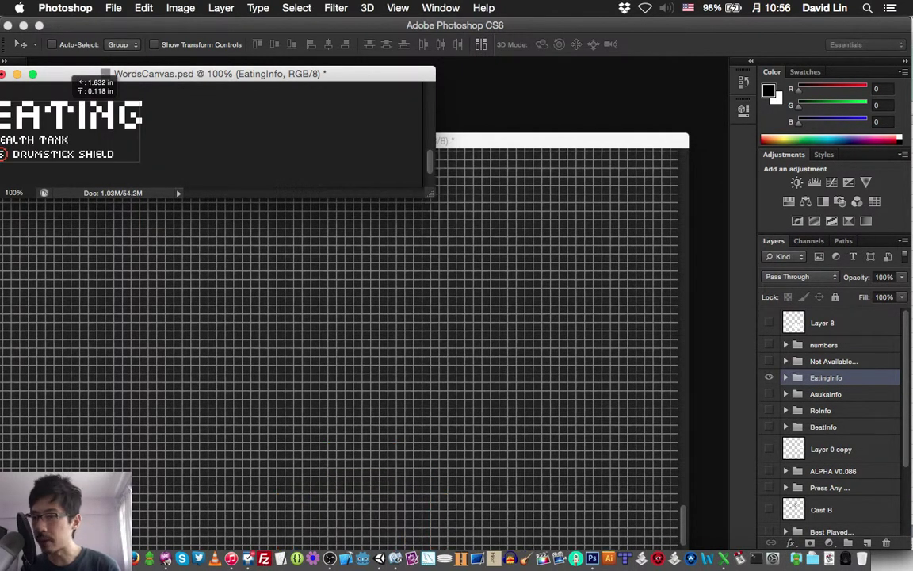
{"action": "key", "text": "Right"}
{"action": "key", "text": "Right"}
{"action": "key", "text": "Right"}
{"action": "key", "text": "Down"}
{"action": "key", "text": "Down"}
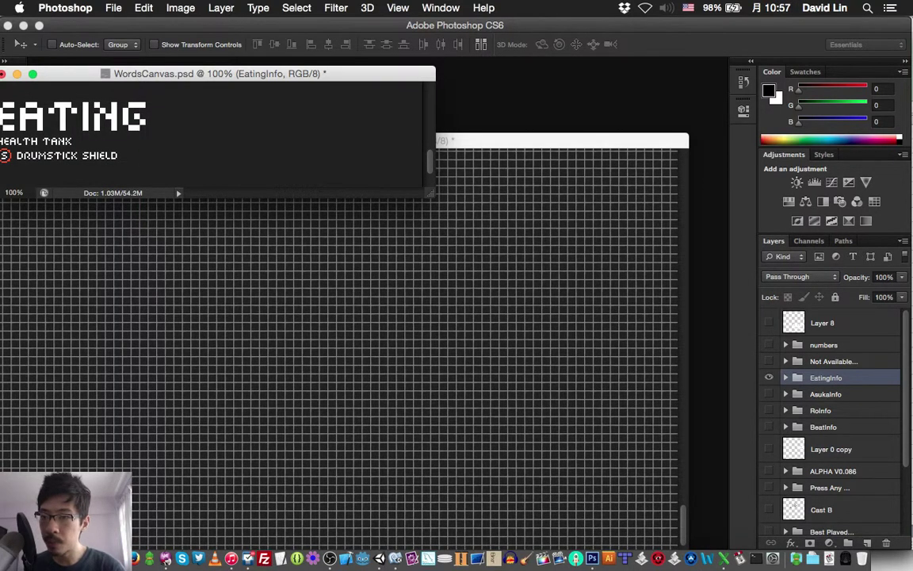
{"action": "key", "text": "shift+Right"}
{"action": "key", "text": "shift+Right"}
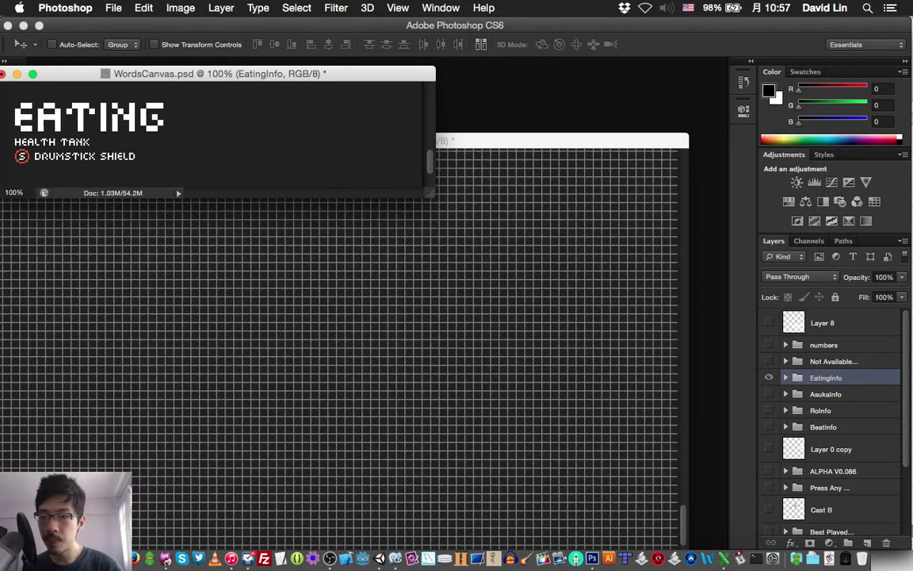